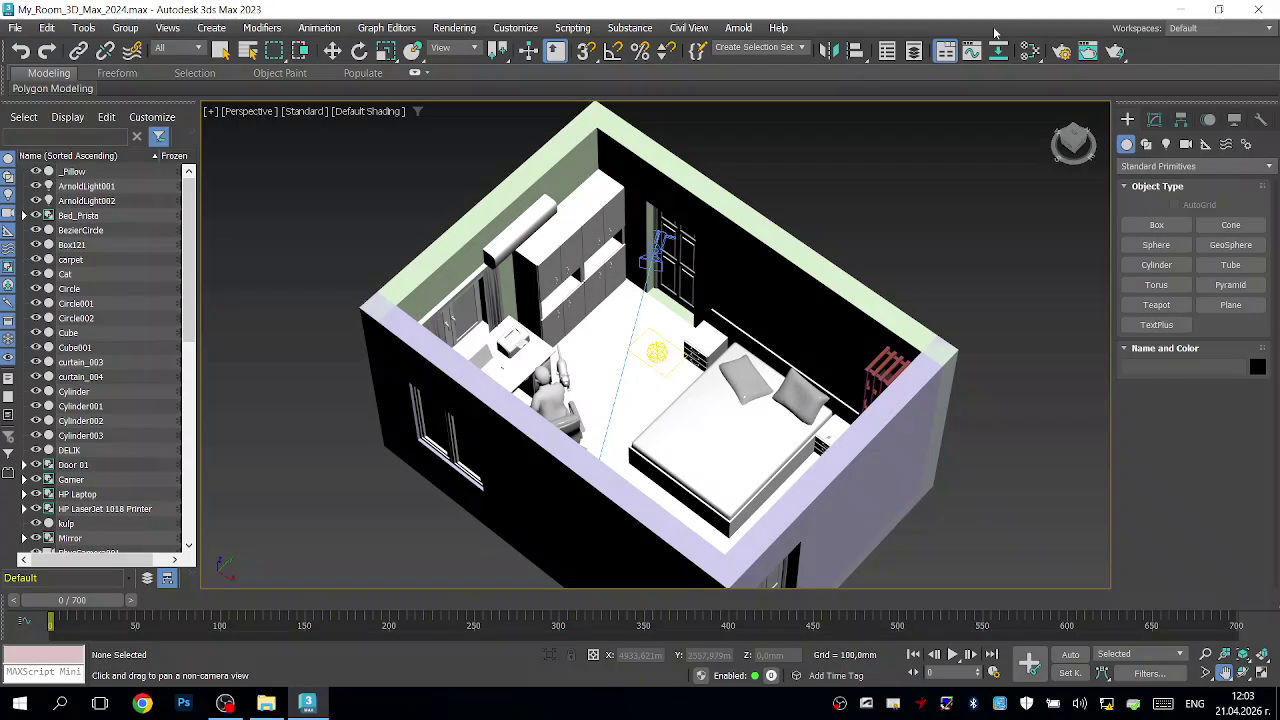
Step: Choose Arnold as the renderer in the Render Setup and close the dialog
{"action": "left_click", "coordinate": [1064, 56]}
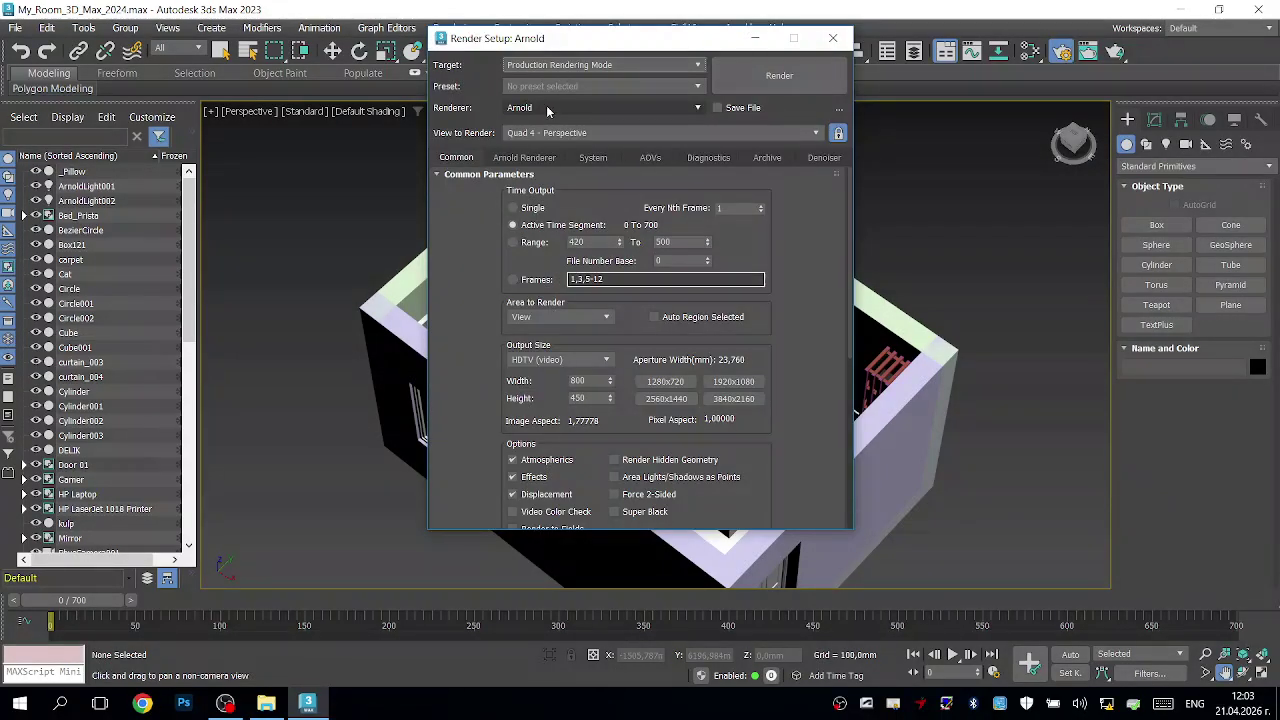
{"action": "left_click", "coordinate": [699, 109]}
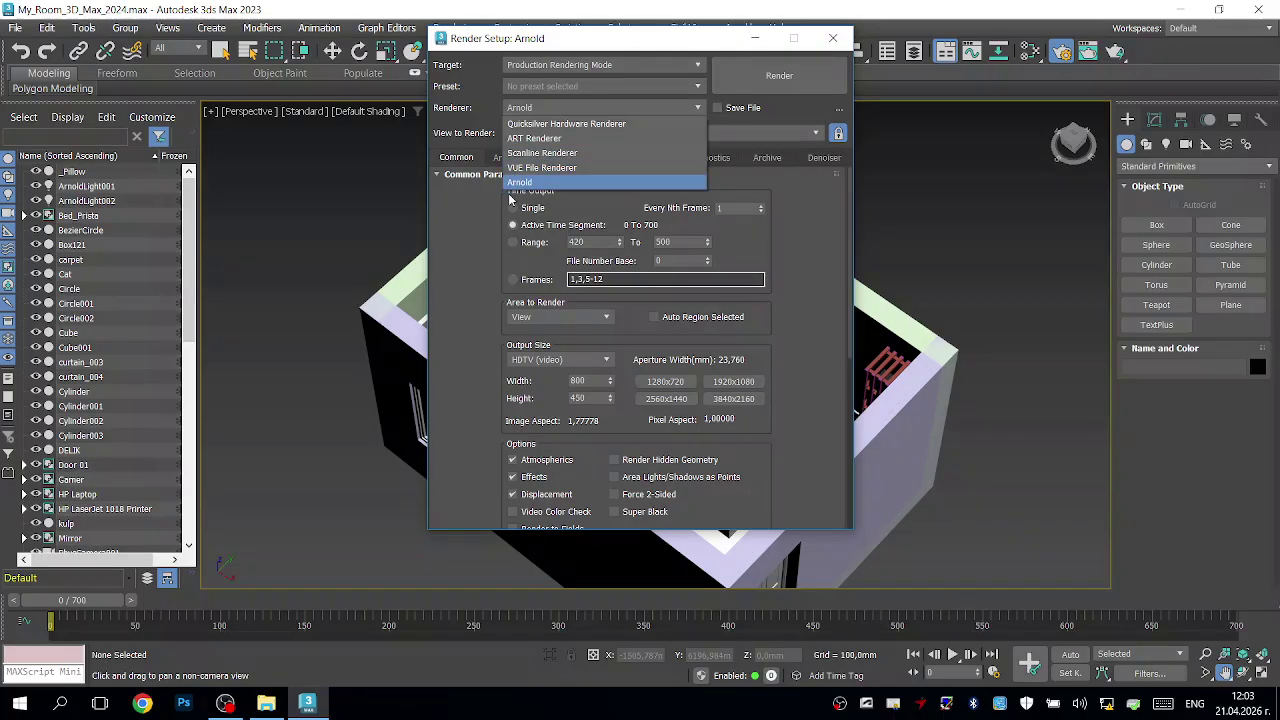
{"action": "left_click", "coordinate": [518, 182]}
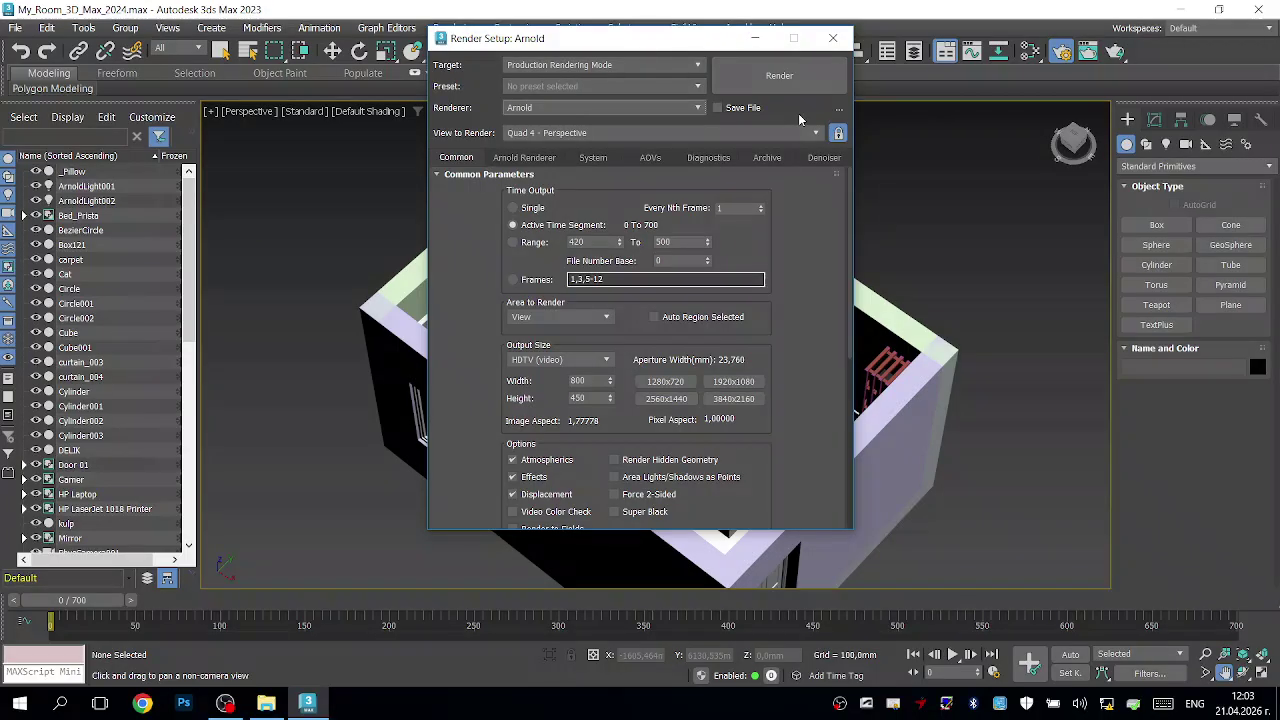
{"action": "left_click", "coordinate": [833, 40]}
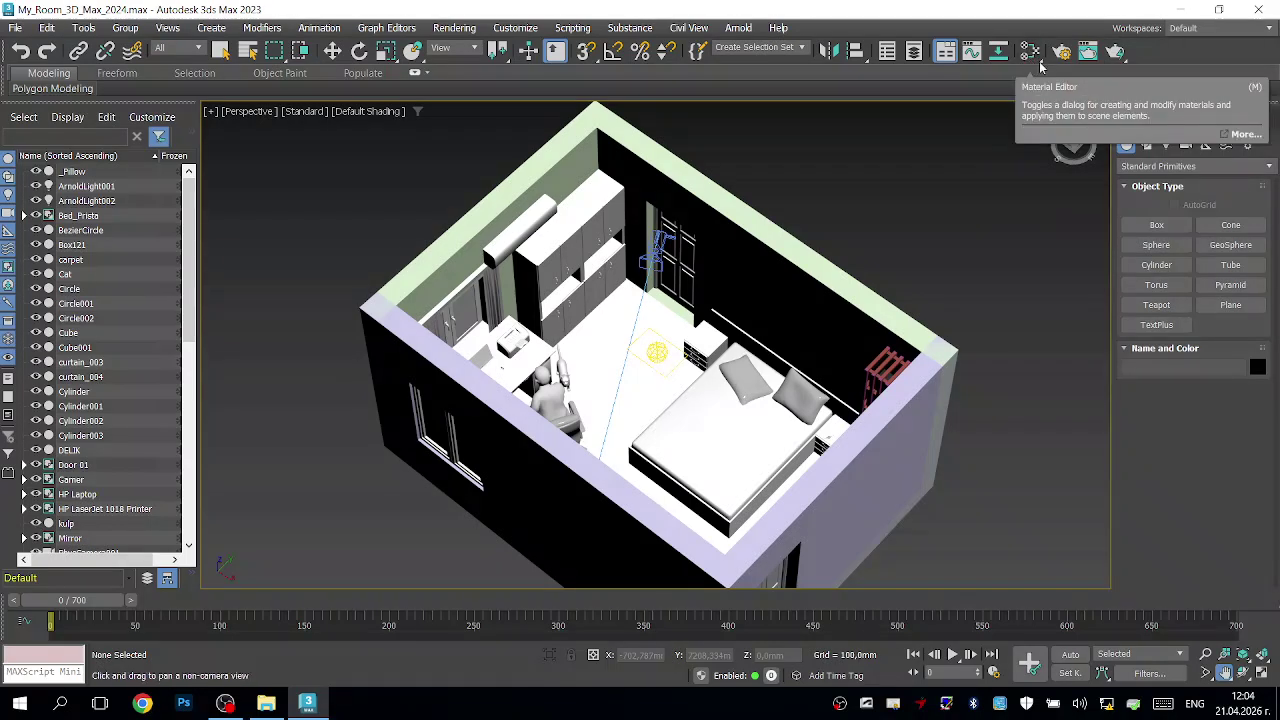
Step: Open the Compact Material Editor, dismiss the Arnold render messages, and reposition the editor window
{"action": "left_click_drag", "start_coordinate": [1030, 56], "coordinate": [656, 10]}
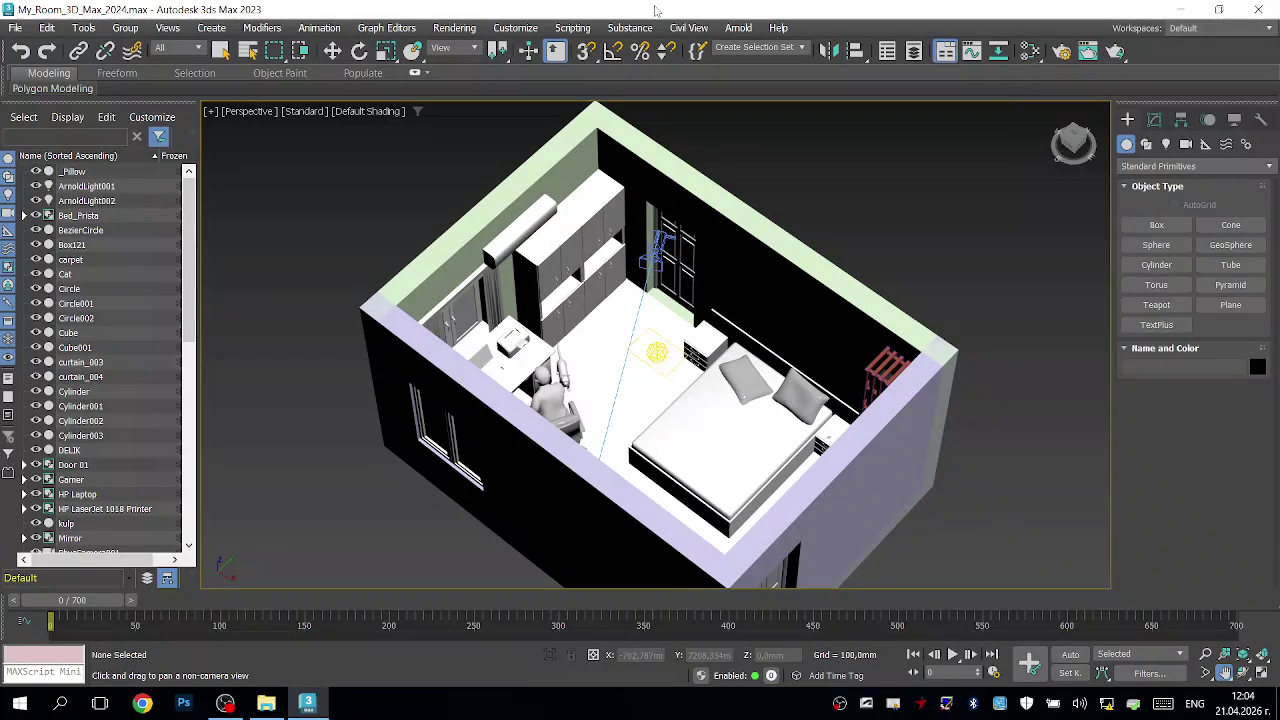
{"action": "left_click", "coordinate": [469, 30]}
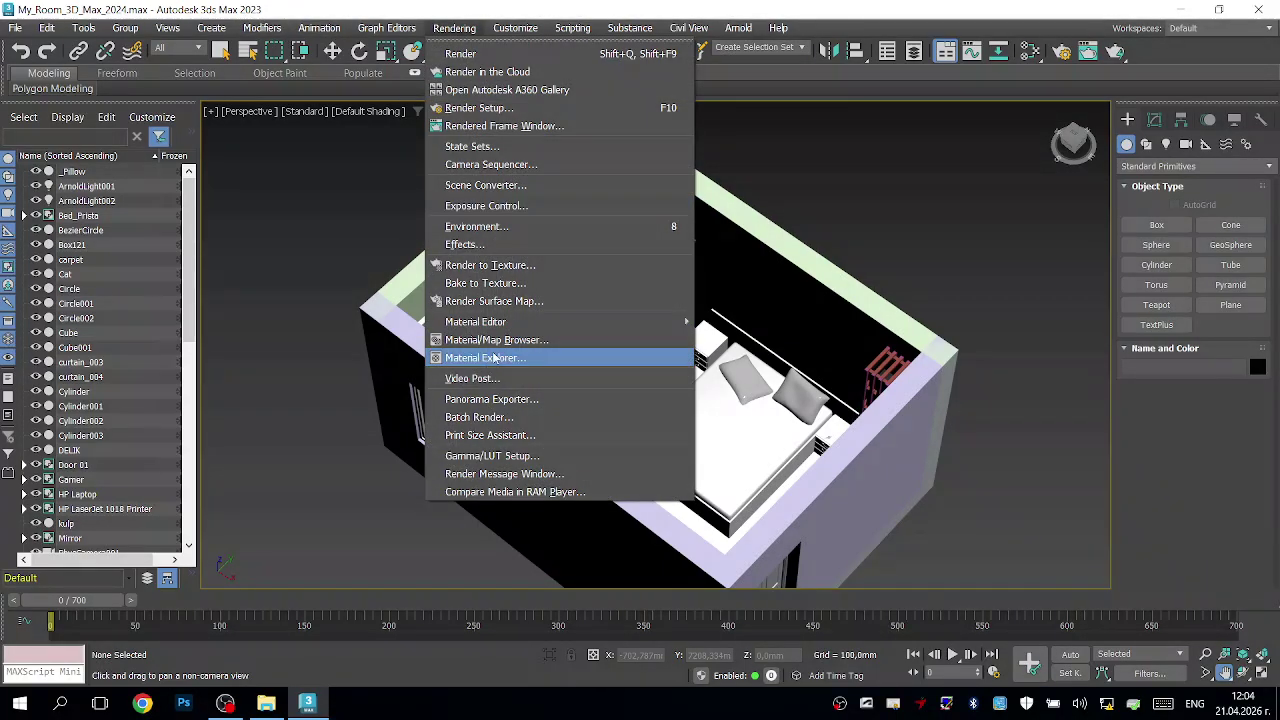
{"action": "mouse_move", "coordinate": [494, 325]}
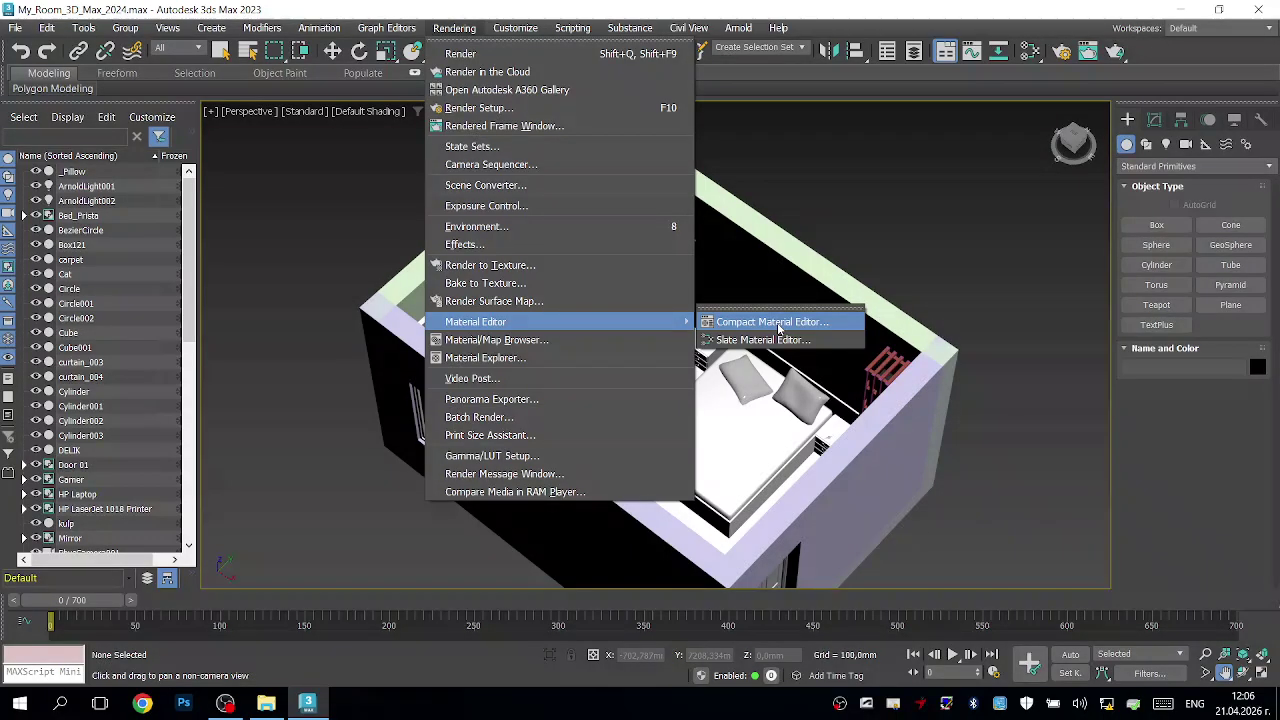
{"action": "left_click", "coordinate": [777, 322]}
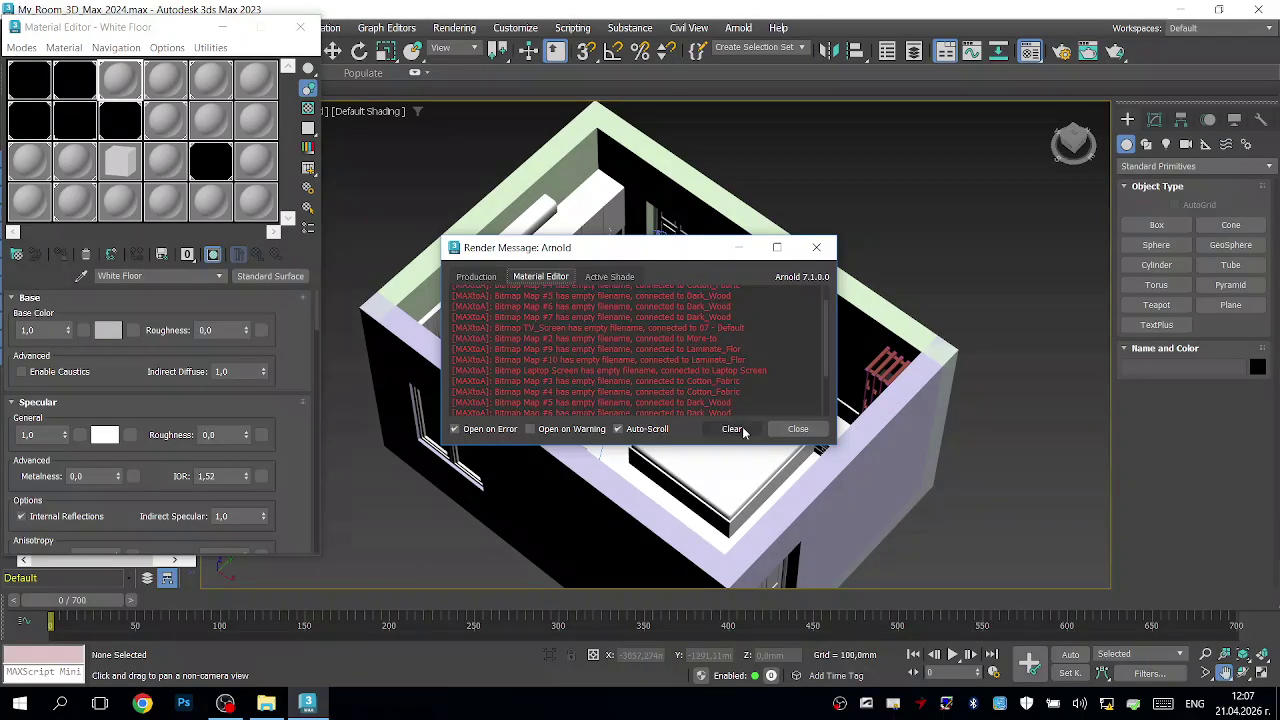
{"action": "left_click", "coordinate": [798, 430]}
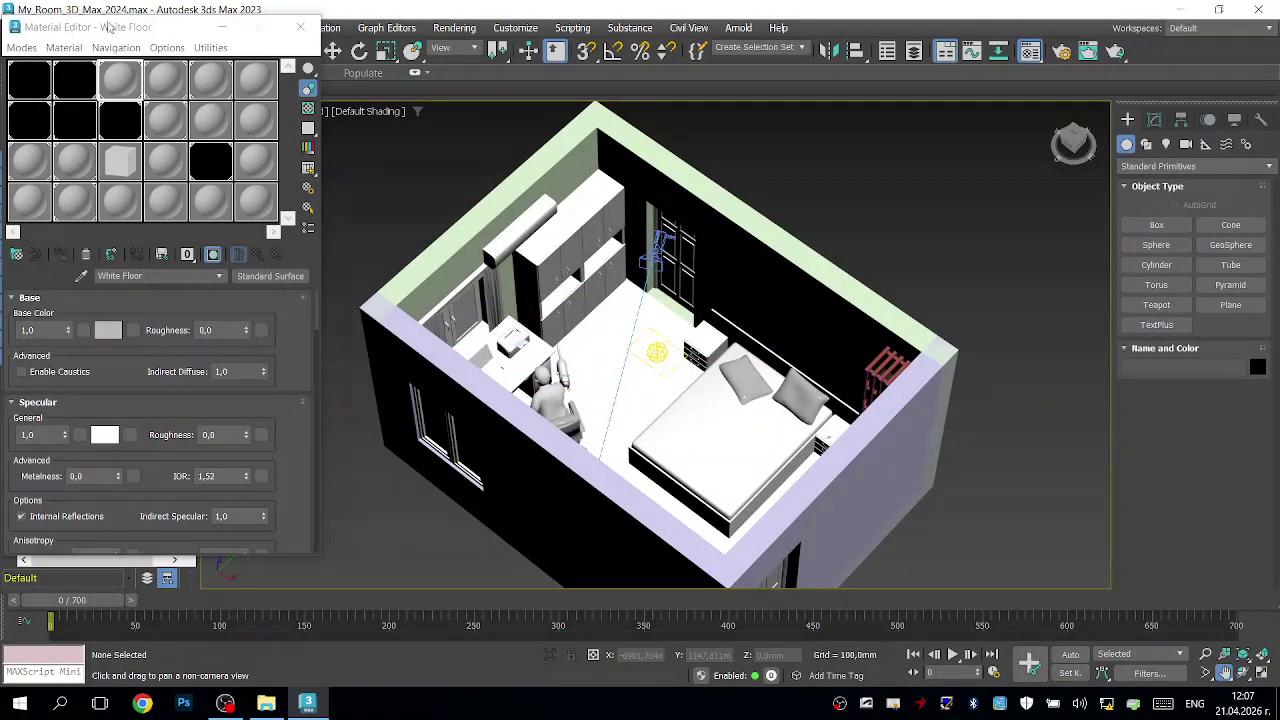
{"action": "left_click_drag", "start_coordinate": [128, 30], "coordinate": [174, 28]}
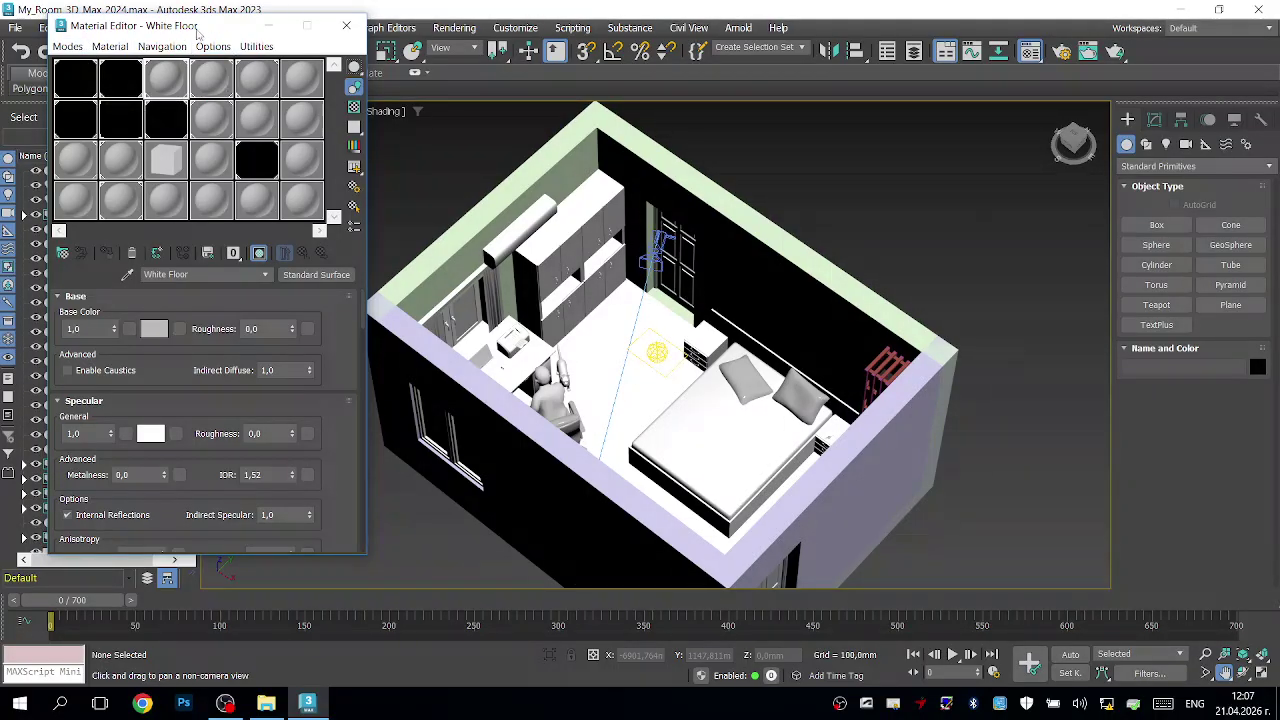
{"action": "left_click", "coordinate": [68, 47]}
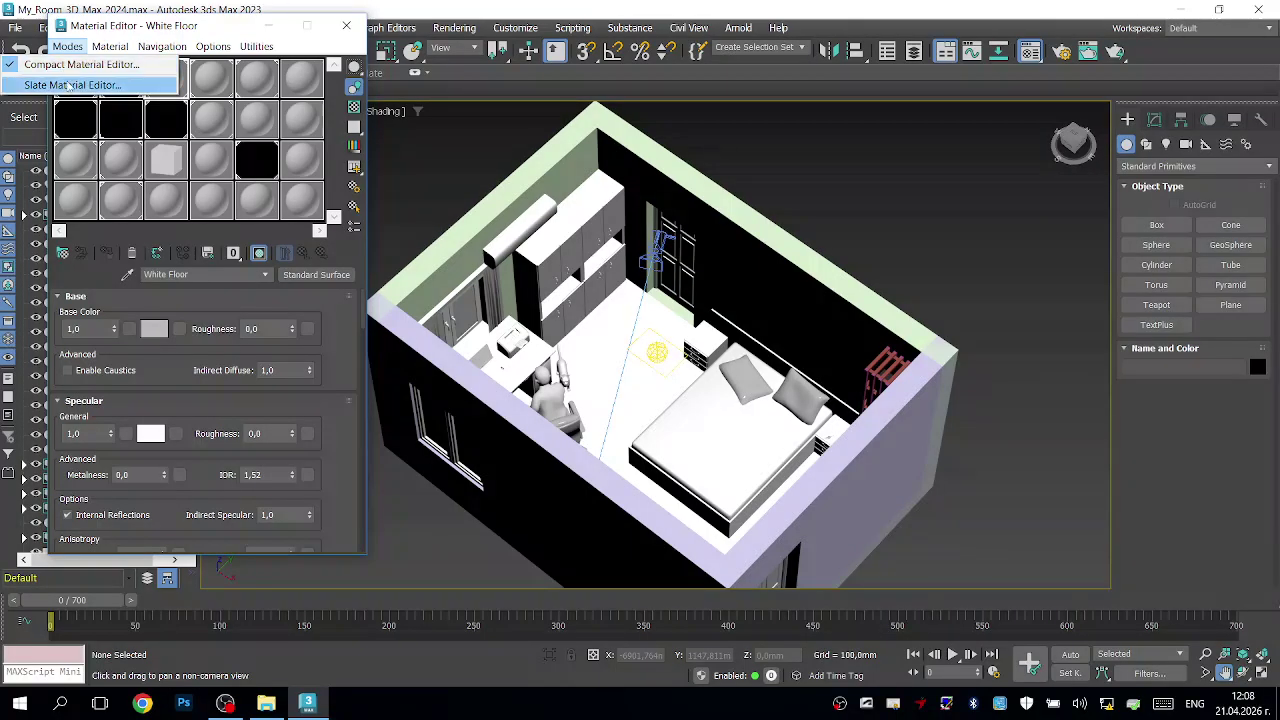
{"action": "mouse_move", "coordinate": [112, 47]}
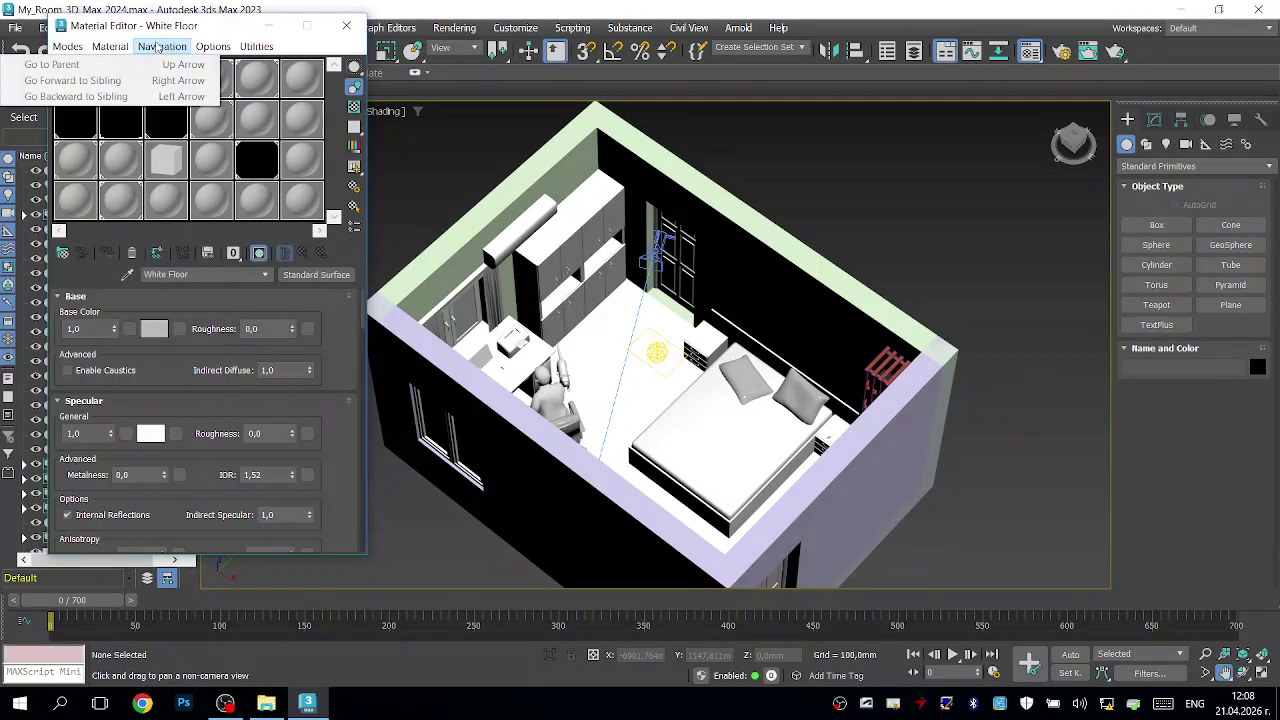
{"action": "mouse_move", "coordinate": [196, 52]}
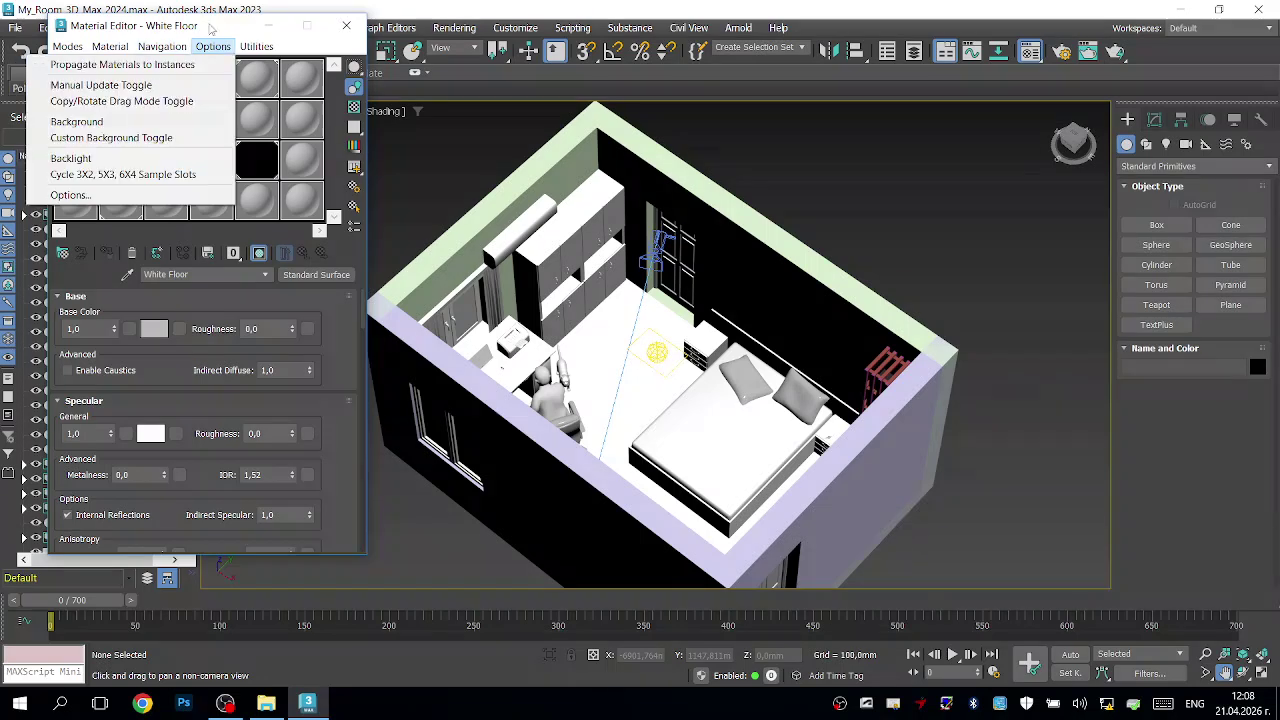
{"action": "mouse_move", "coordinate": [263, 56]}
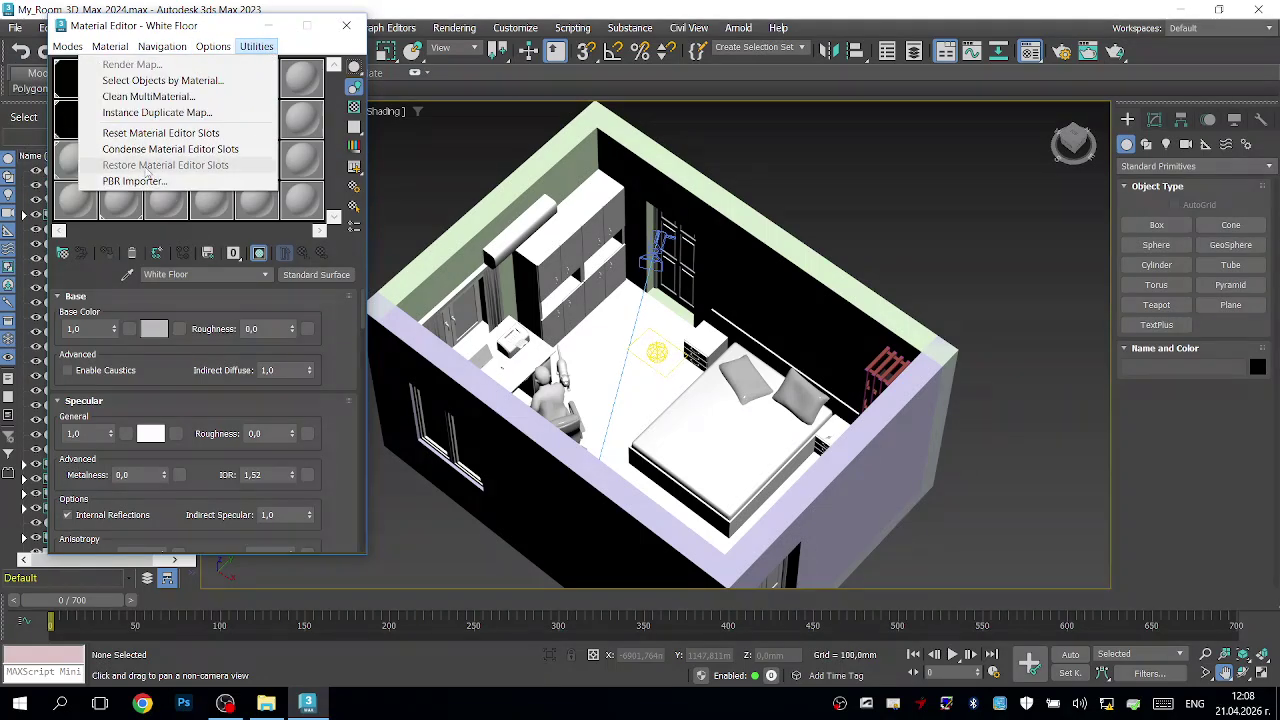
{"action": "left_click", "coordinate": [313, 28]}
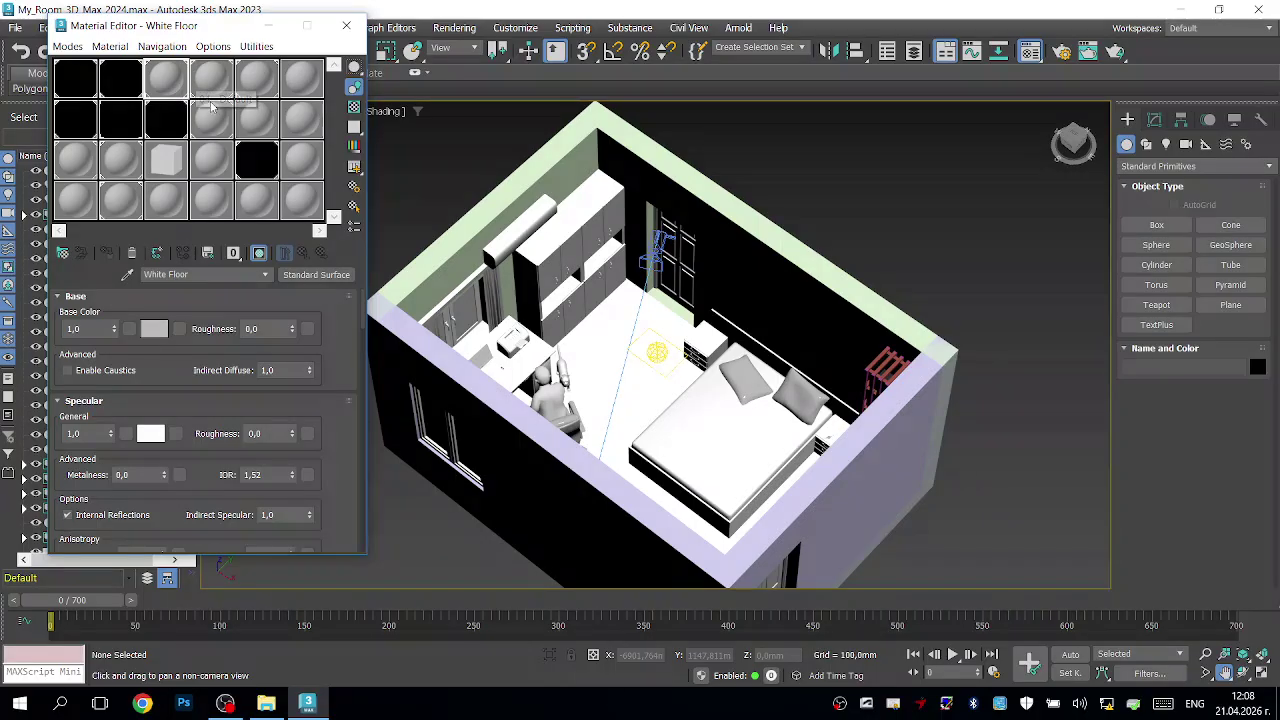
Step: Select the last sample slot, Material #34, in the Material Editor and open its name for editing
{"action": "left_click", "coordinate": [312, 205]}
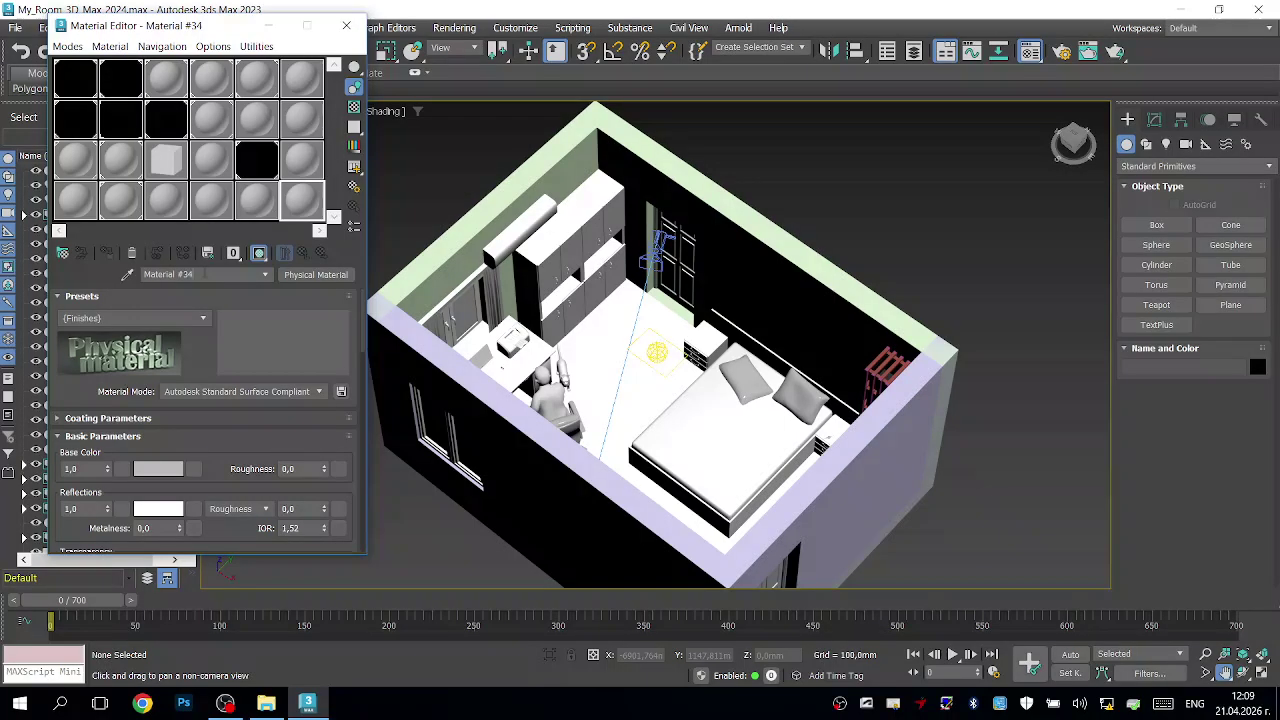
{"action": "left_click", "coordinate": [174, 272]}
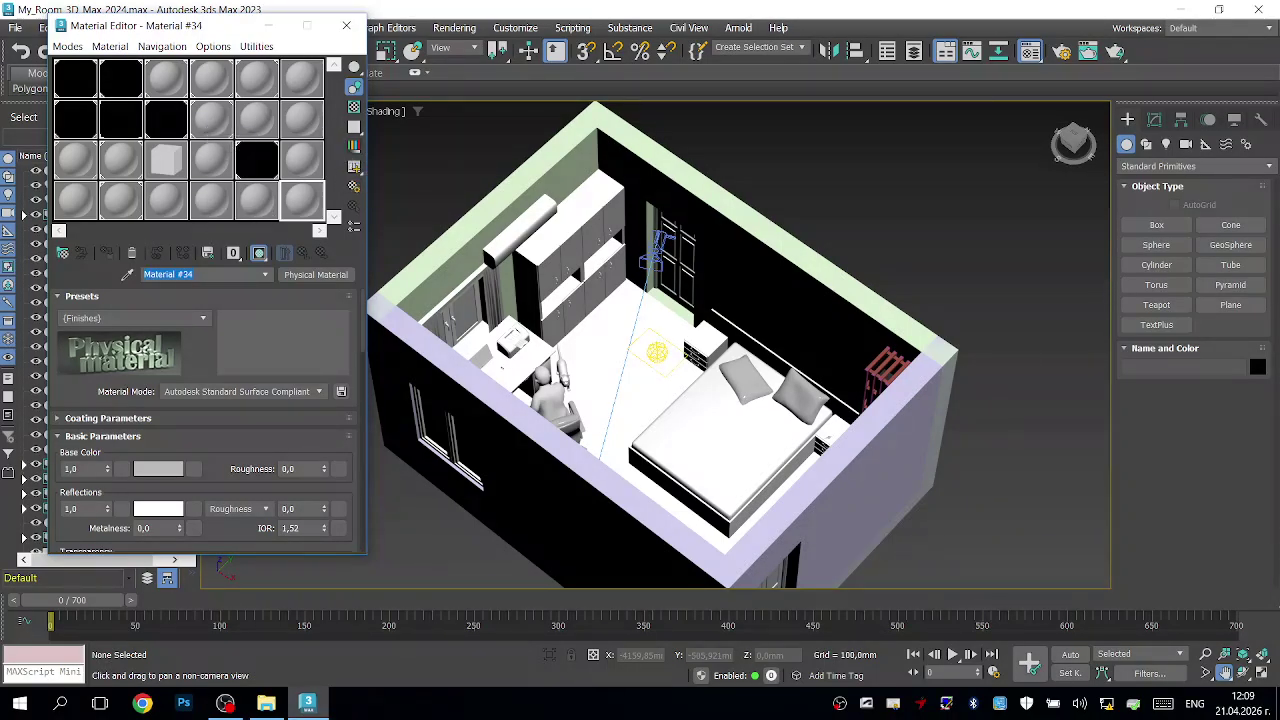
Step: Switch to File Explorer and open the laminate_floor_02 folder inside 2026 3D Animation
{"action": "left_click", "coordinate": [266, 705]}
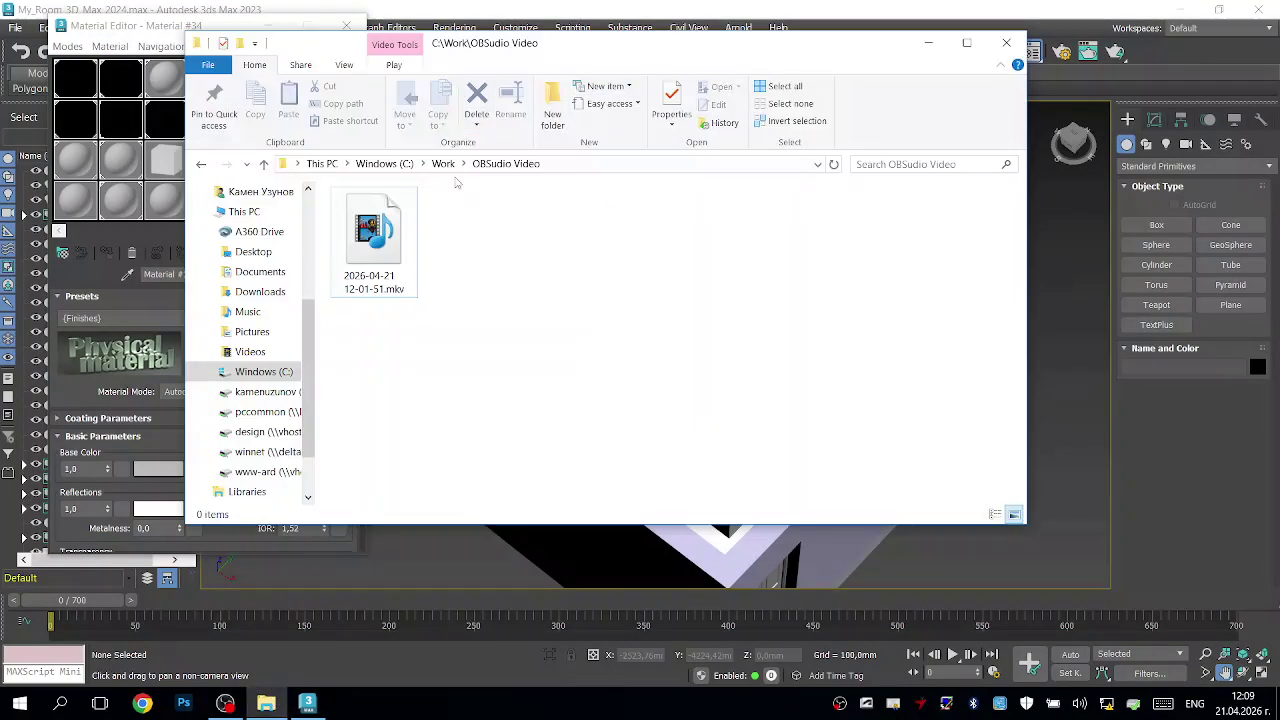
{"action": "left_click", "coordinate": [446, 164]}
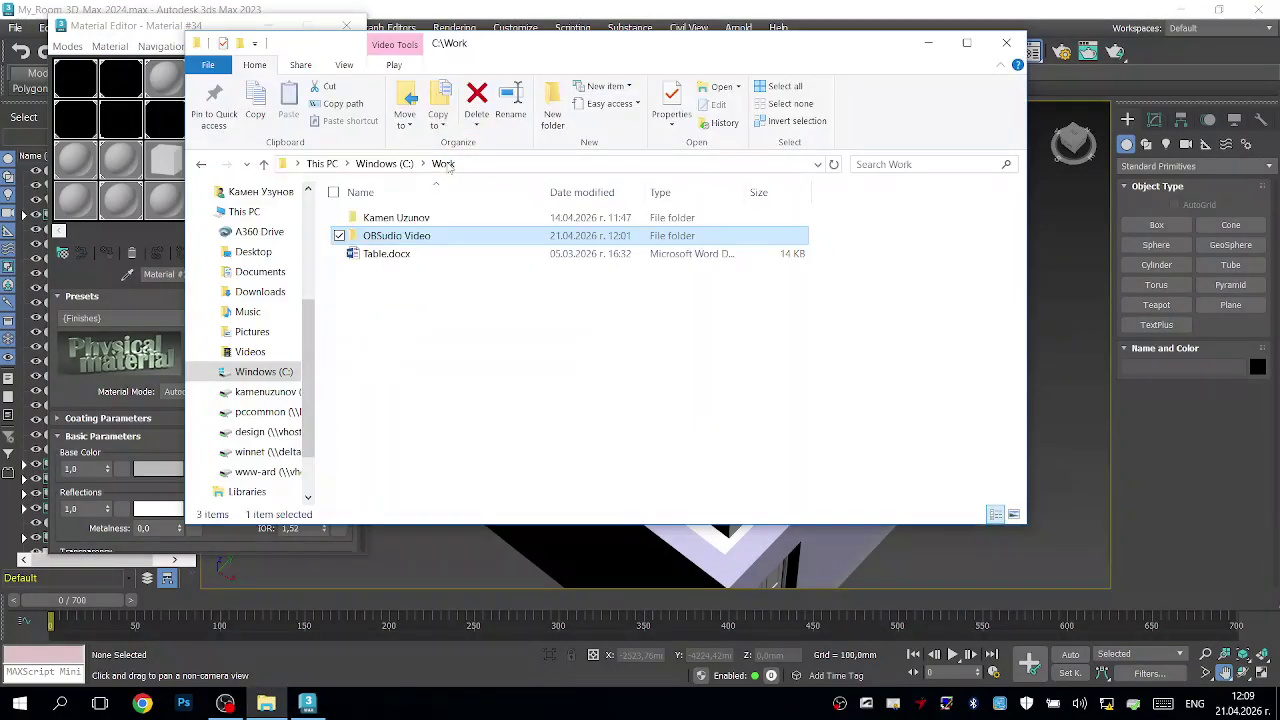
{"action": "left_click", "coordinate": [370, 217]}
{"action": "double_click", "coordinate": [370, 217]}
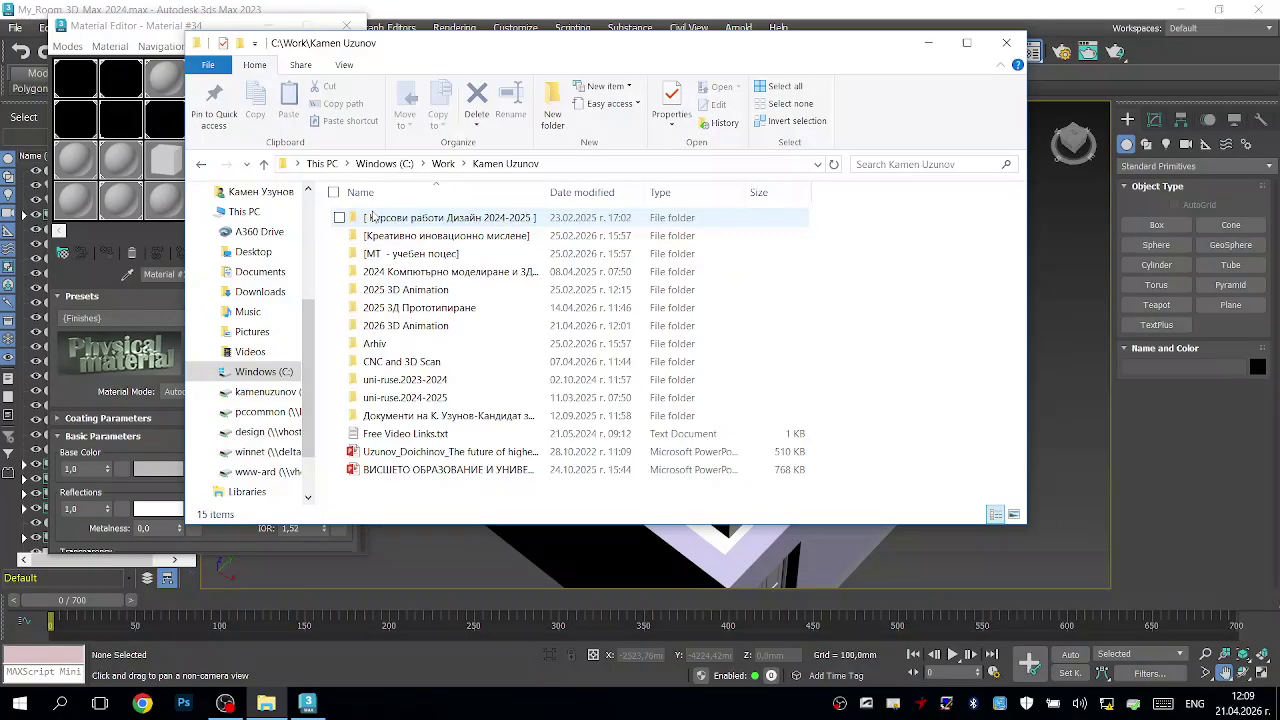
{"action": "left_click", "coordinate": [410, 330]}
{"action": "double_click", "coordinate": [408, 328]}
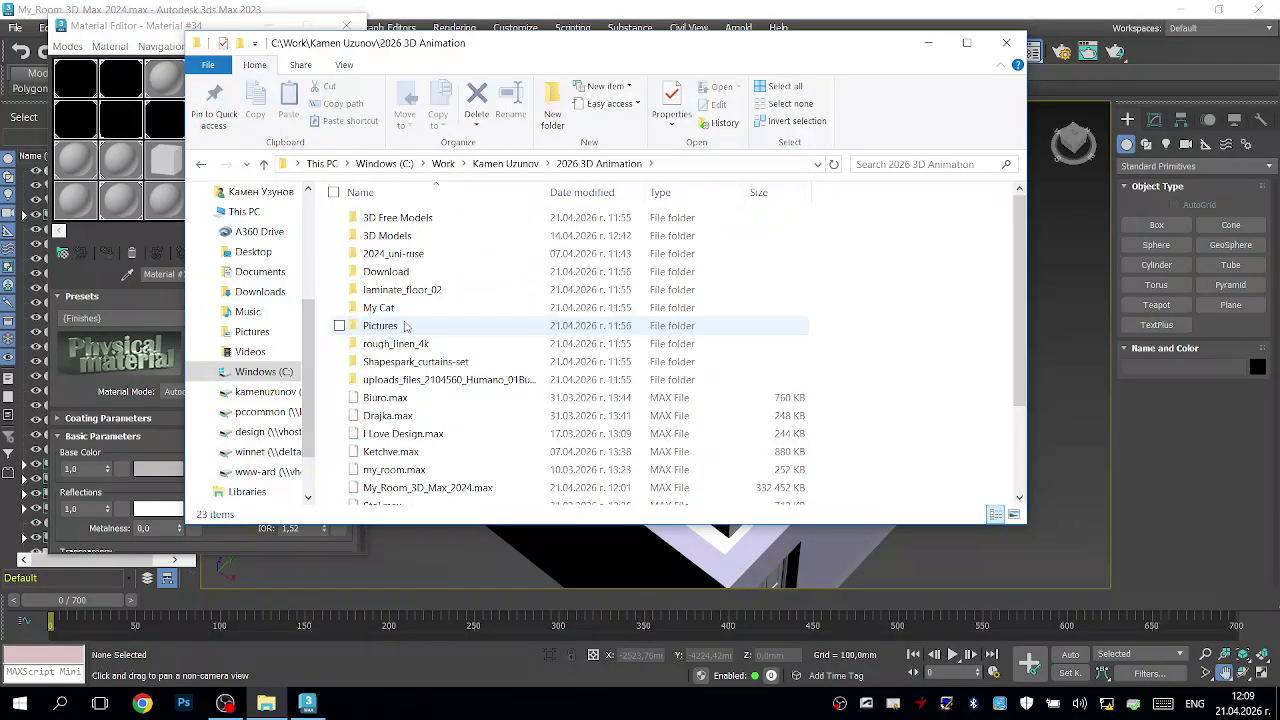
{"action": "left_click", "coordinate": [403, 292]}
{"action": "double_click", "coordinate": [402, 292]}
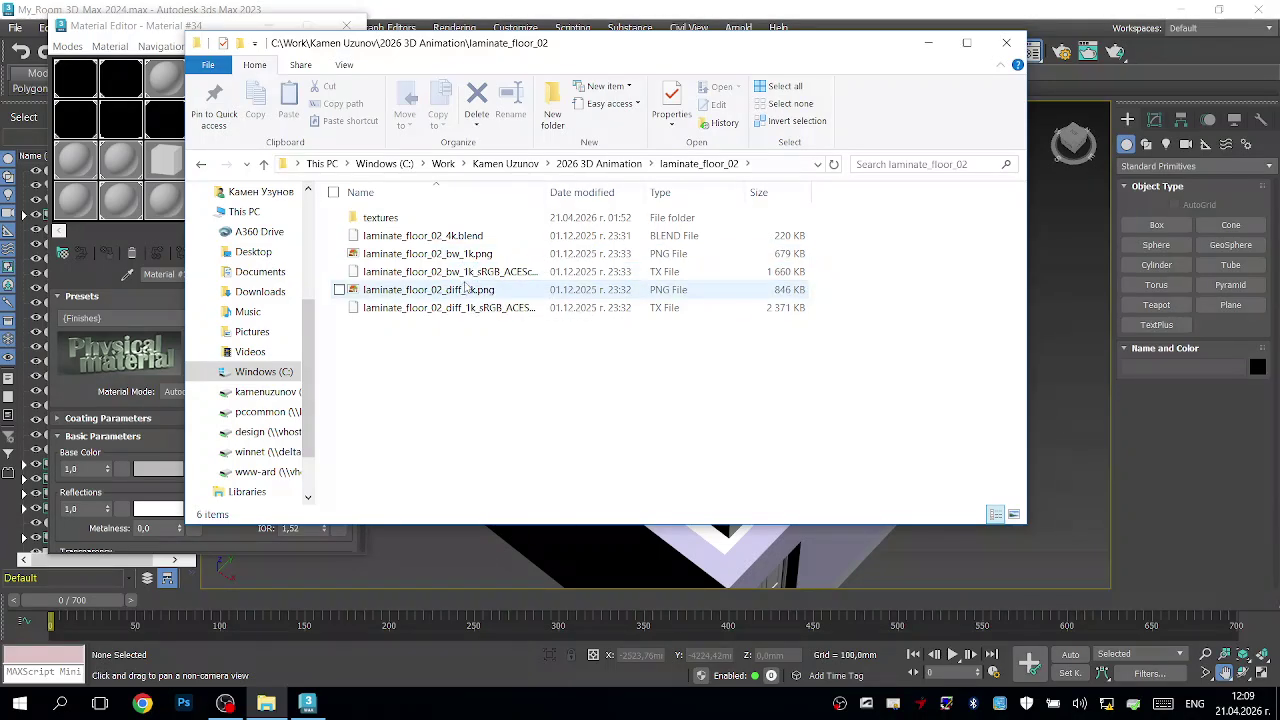
Step: View the laminate_floor_02_bw_1k.png texture, close the image, and widen the file name column
{"action": "left_click", "coordinate": [460, 257]}
{"action": "double_click", "coordinate": [457, 258]}
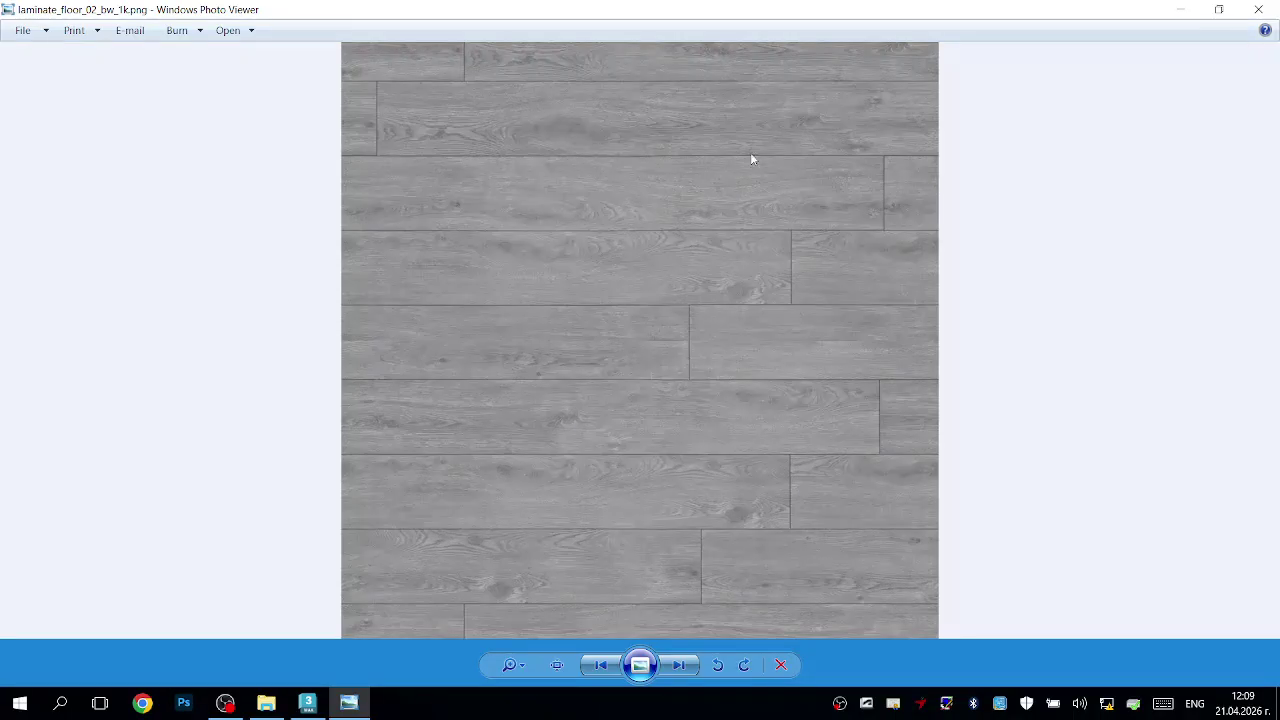
{"action": "left_click", "coordinate": [1257, 9]}
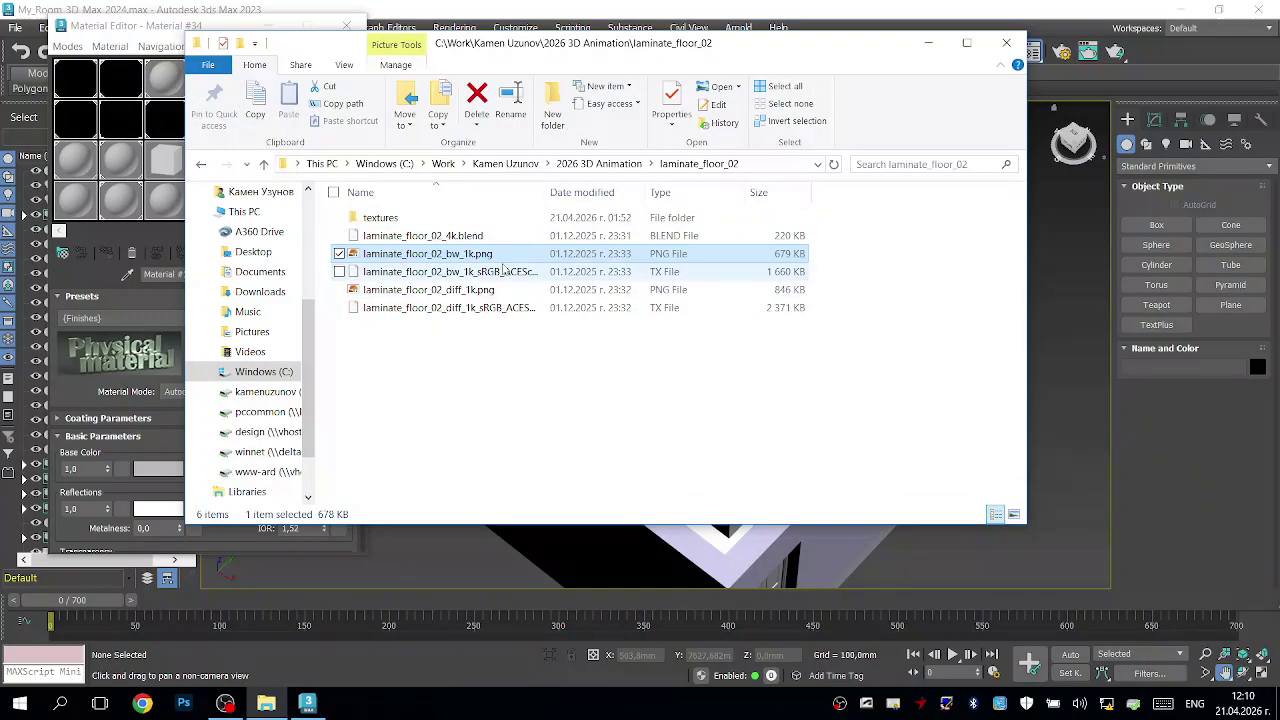
{"action": "left_click_drag", "start_coordinate": [547, 199], "coordinate": [608, 200]}
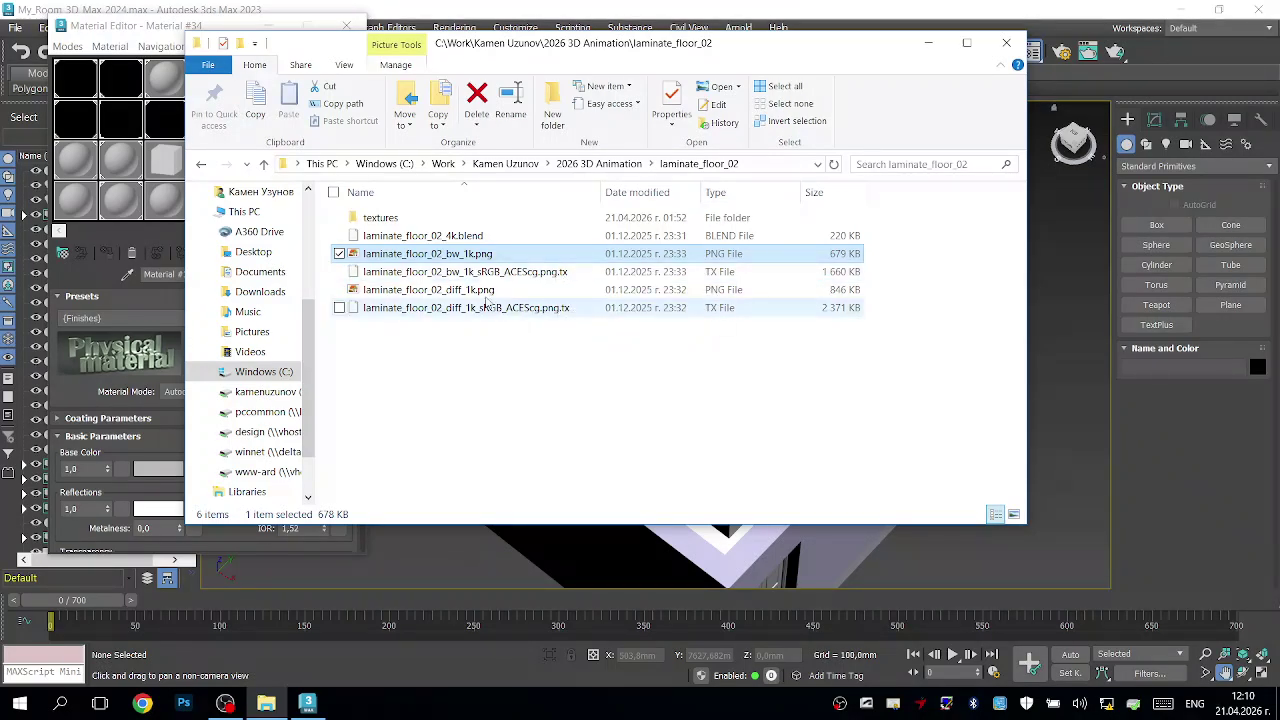
Step: Check the textures subfolder and the bw and diff PNG files of laminate_floor_02, and minimize File Explorer
{"action": "double_click", "coordinate": [405, 218]}
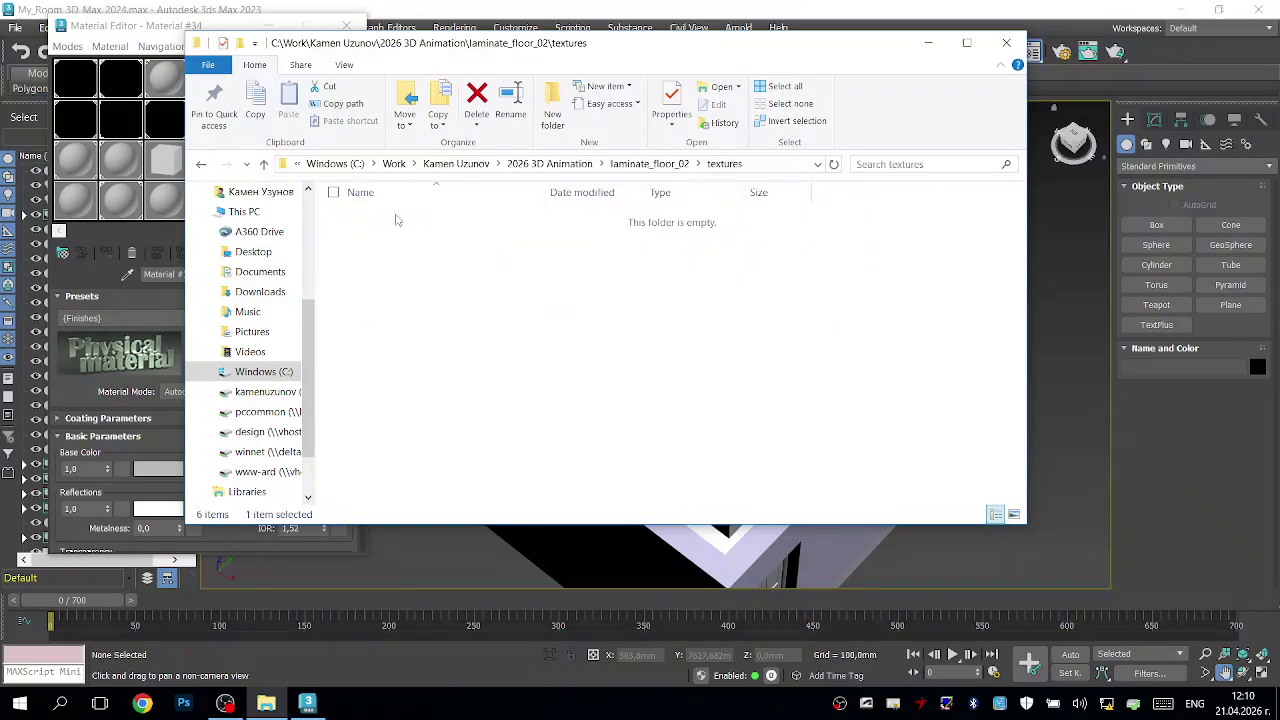
{"action": "left_click", "coordinate": [648, 164]}
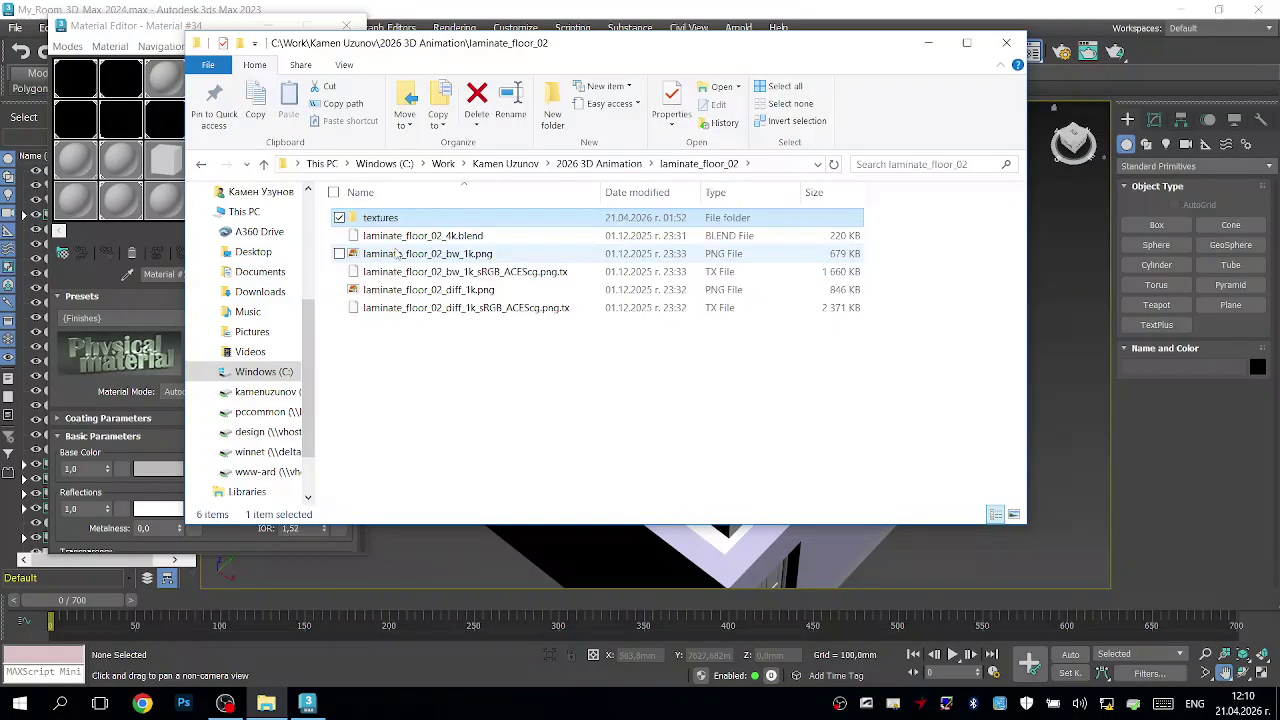
{"action": "left_click", "coordinate": [404, 256]}
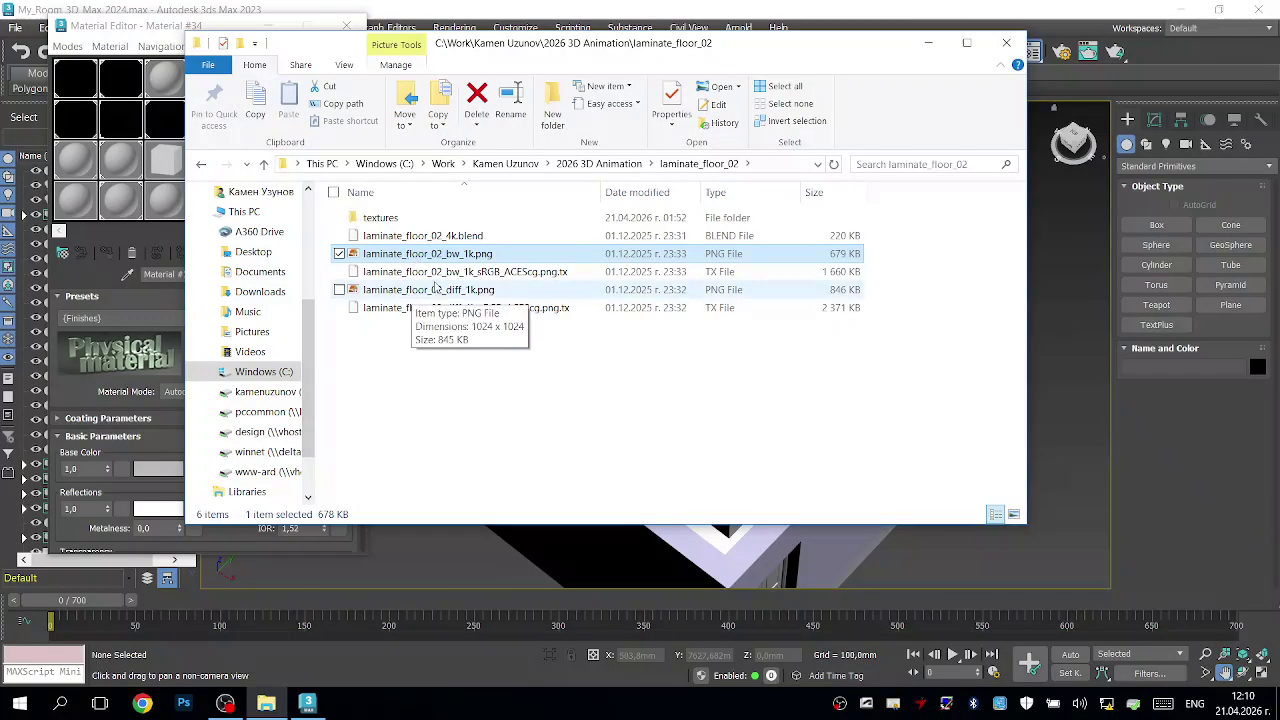
{"action": "mouse_move", "coordinate": [449, 262]}
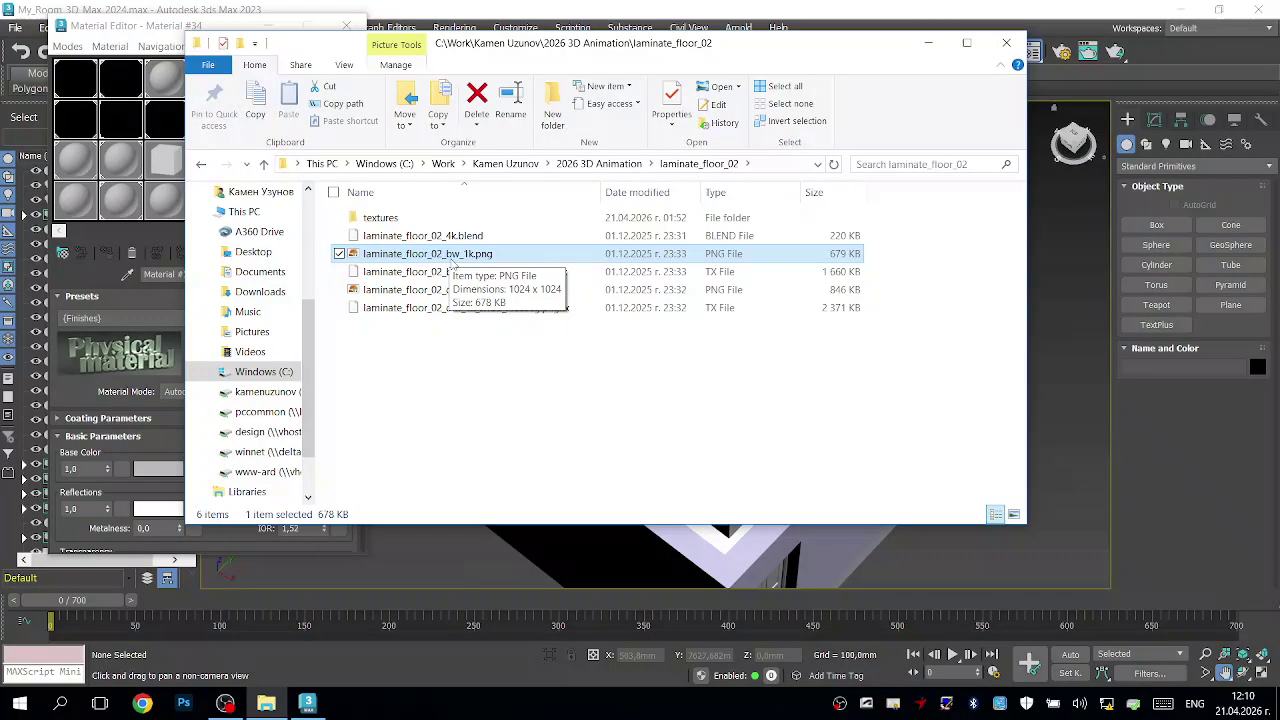
{"action": "mouse_move", "coordinate": [476, 297]}
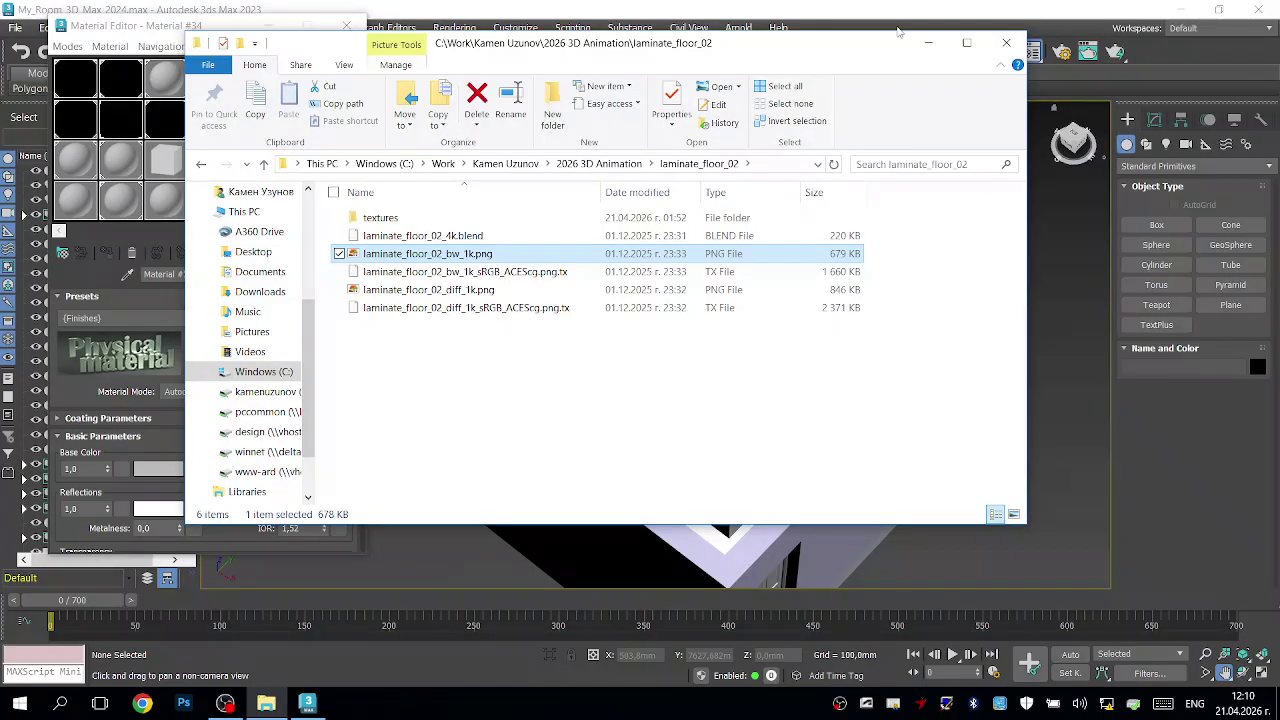
{"action": "left_click", "coordinate": [929, 44]}
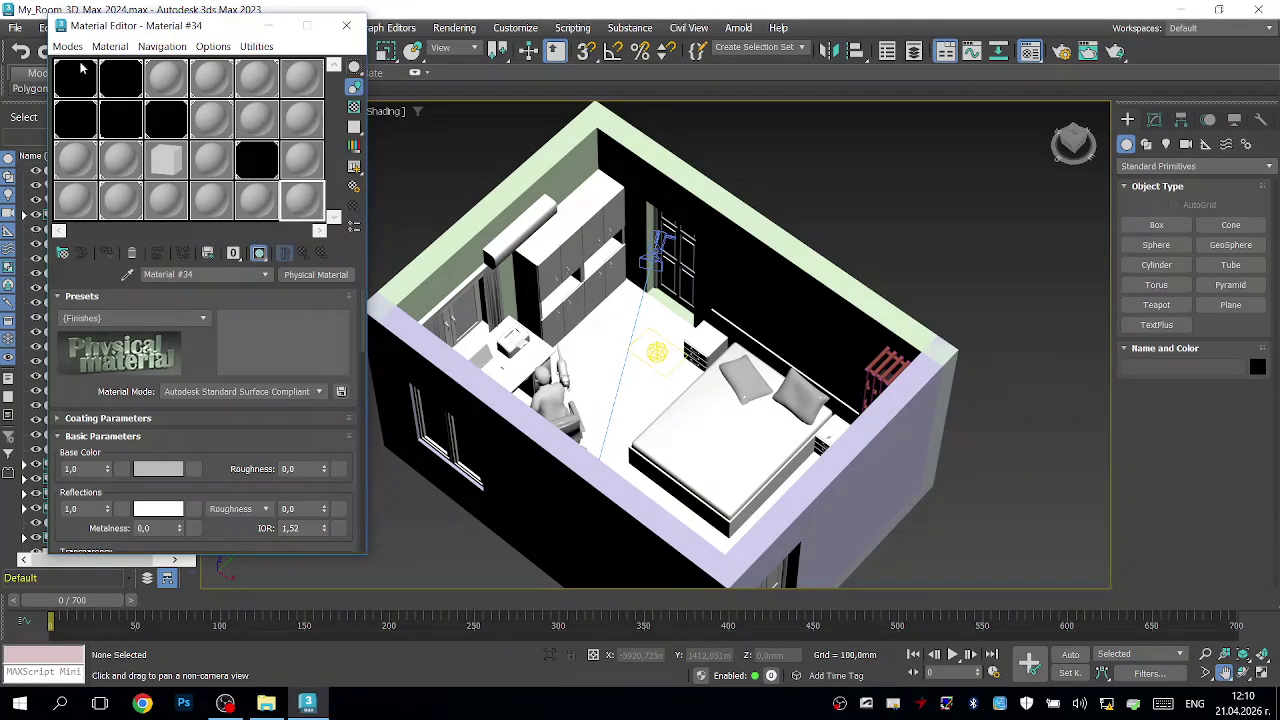
Step: Change the preview shape of the Material #34 sample slot to a box
{"action": "left_click", "coordinate": [358, 72]}
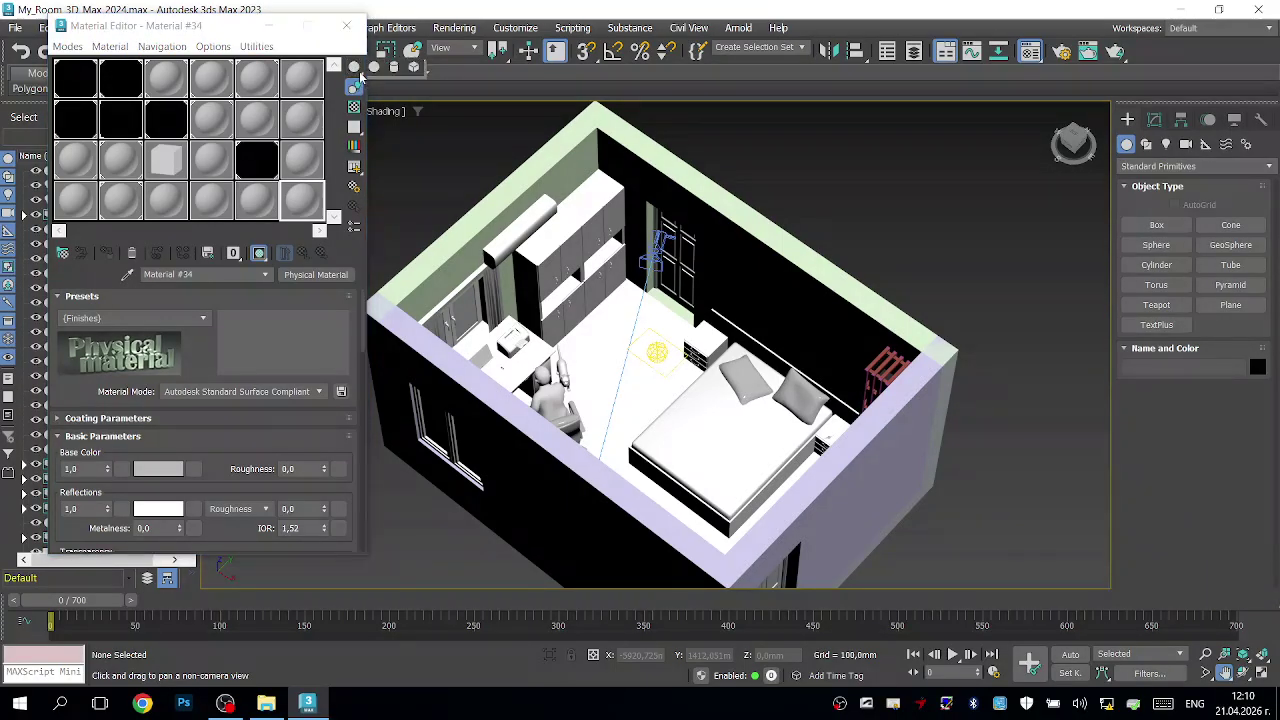
{"action": "left_click", "coordinate": [415, 70]}
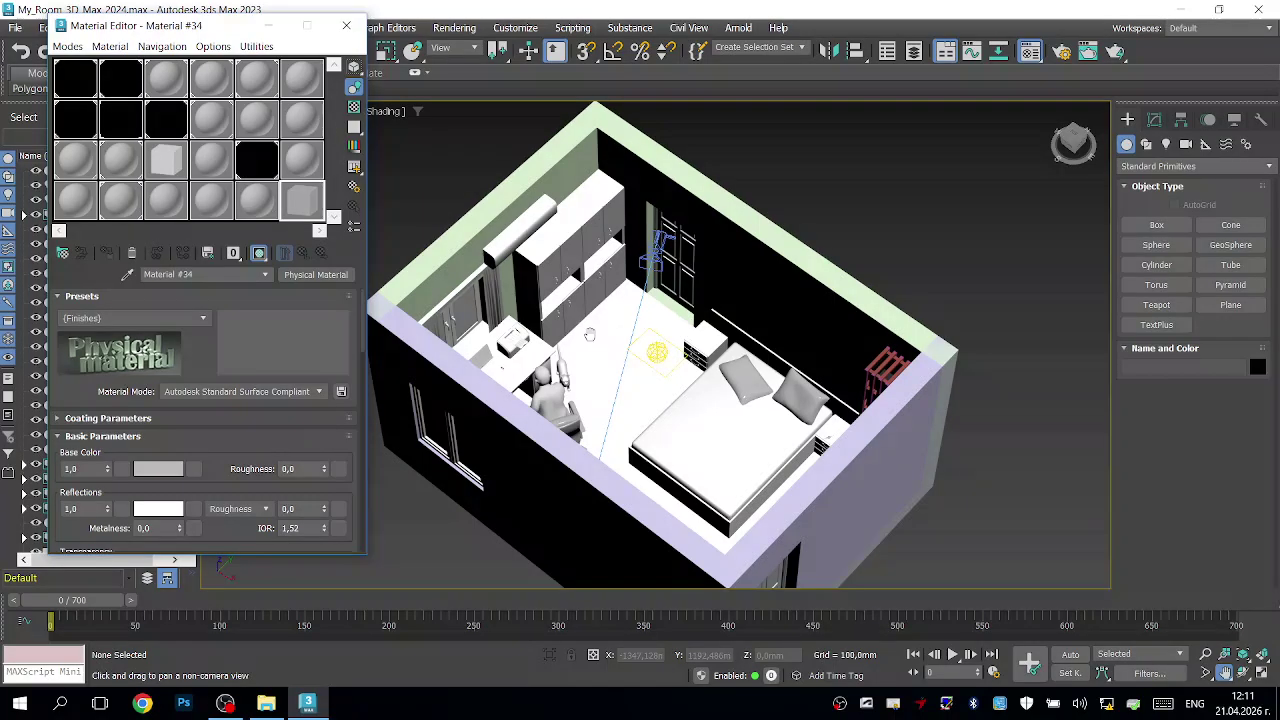
Step: Examine the bedroom floor in the viewport, close up and in the context of the whole room
{"action": "scroll", "coordinate": [597, 340], "scroll_direction": "up", "scroll_amount": 5}
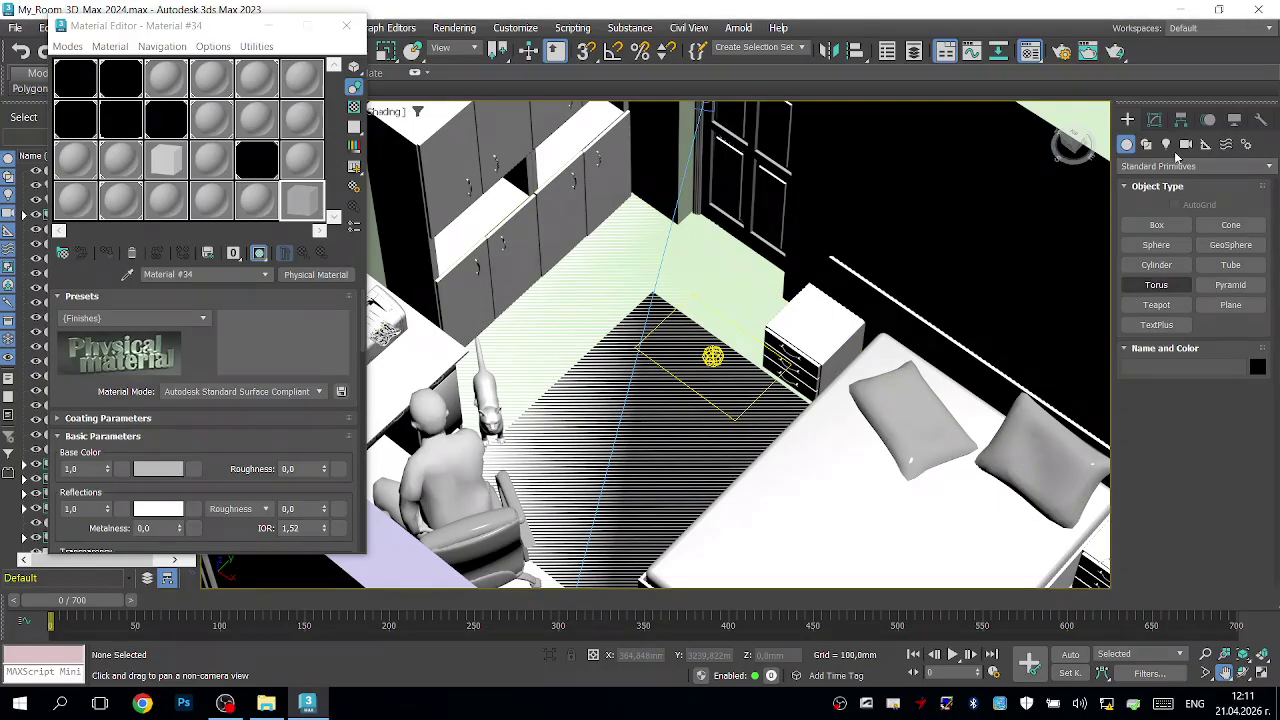
{"action": "left_click", "coordinate": [1155, 120]}
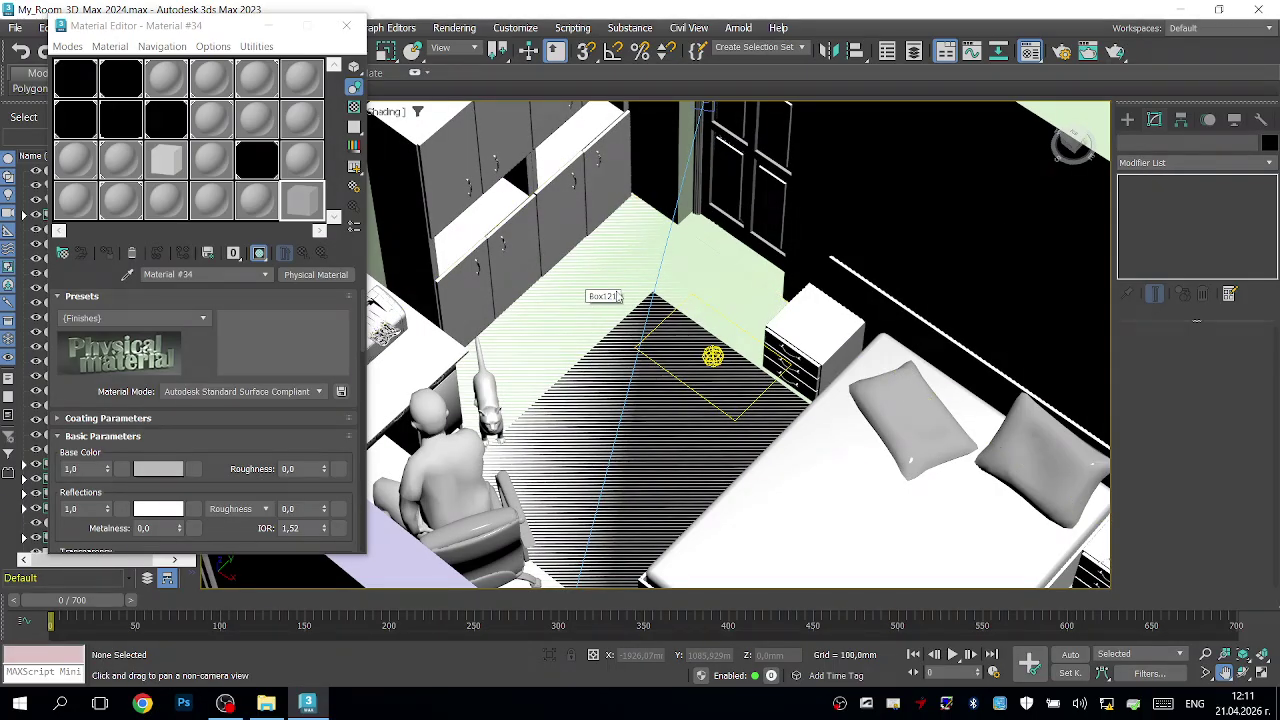
{"action": "scroll", "coordinate": [651, 356], "scroll_direction": "down", "scroll_amount": 4}
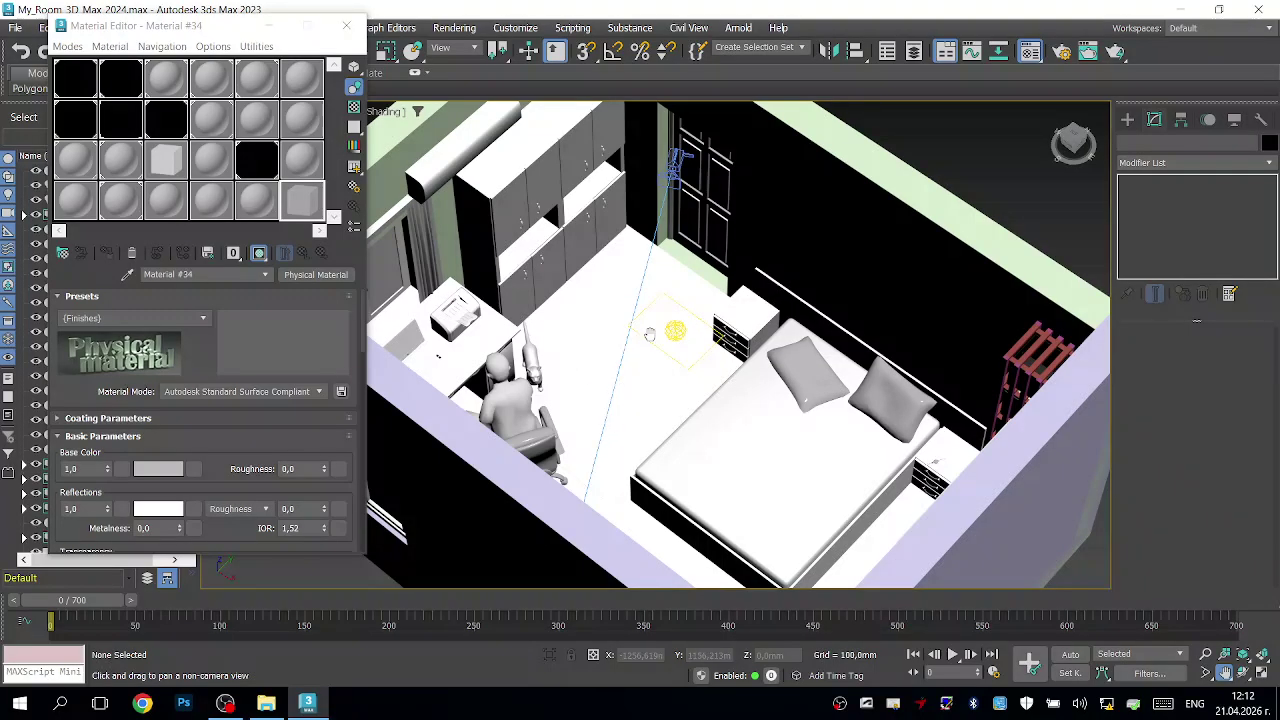
{"action": "scroll", "coordinate": [650, 334], "scroll_direction": "down", "scroll_amount": 5}
{"action": "scroll", "coordinate": [650, 334], "scroll_direction": "down", "scroll_amount": 1}
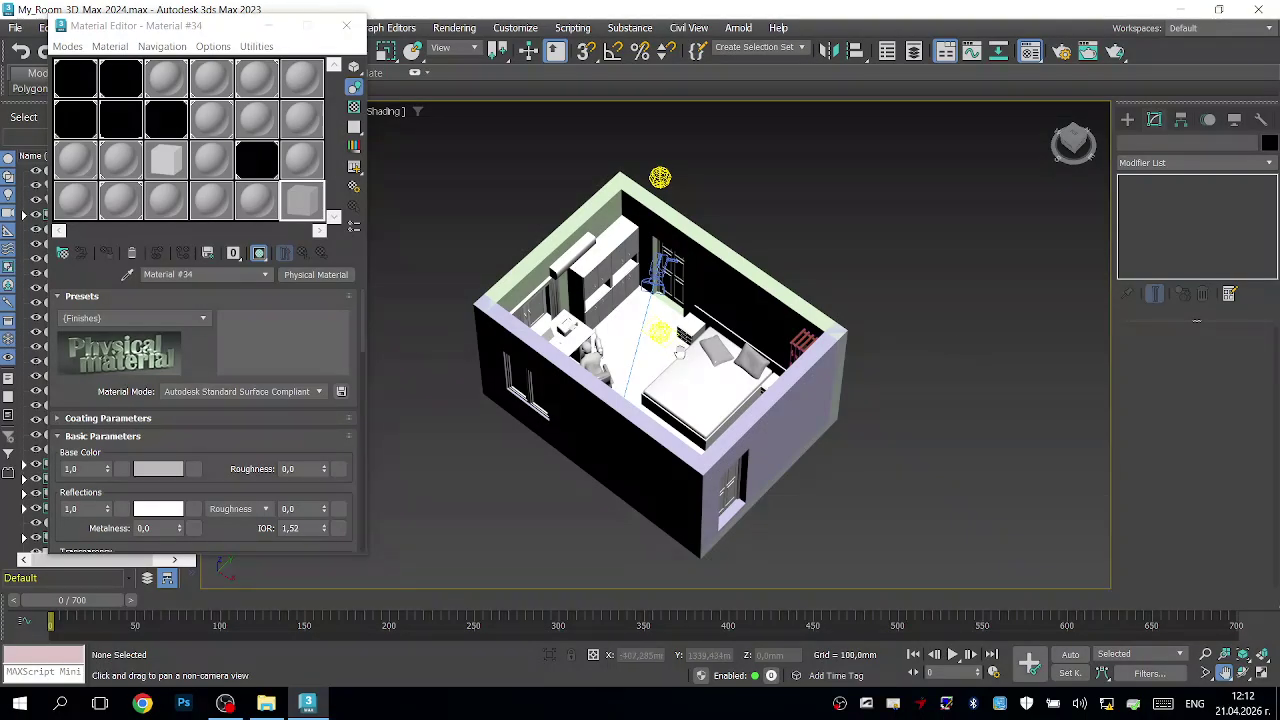
{"action": "scroll", "coordinate": [680, 355], "scroll_direction": "up", "scroll_amount": 5}
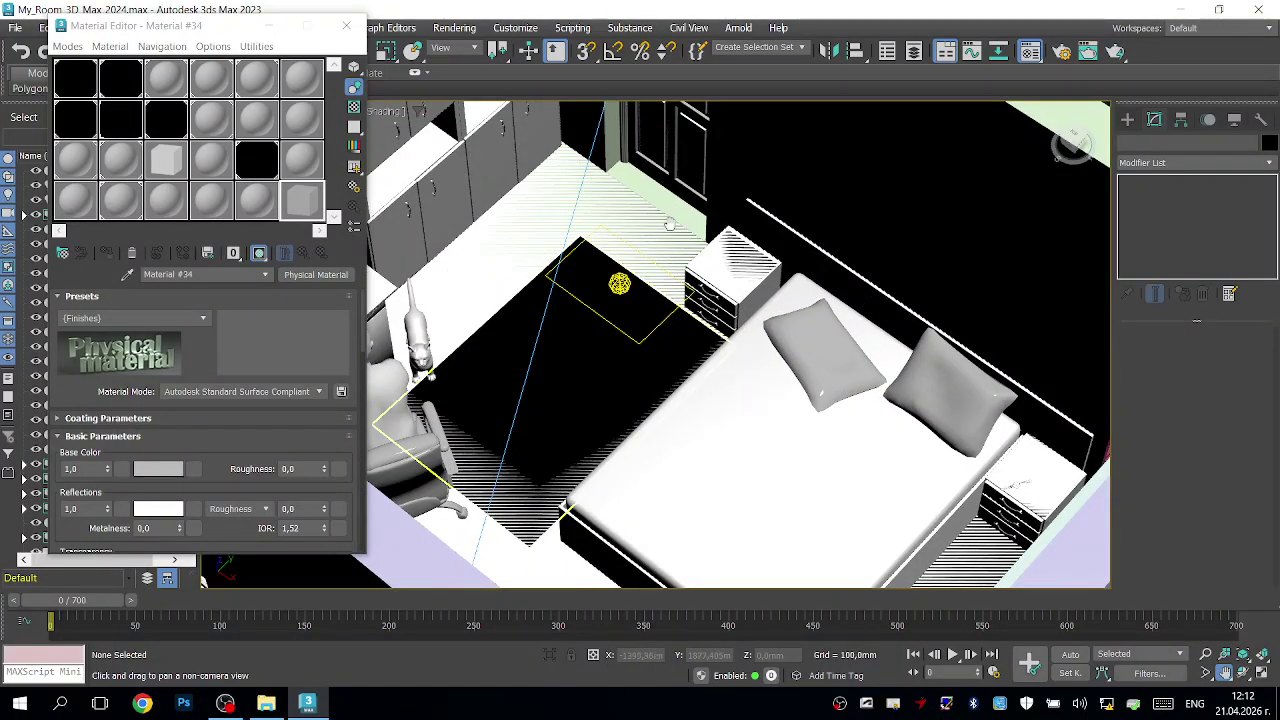
{"action": "scroll", "coordinate": [604, 184], "scroll_direction": "up", "scroll_amount": 5}
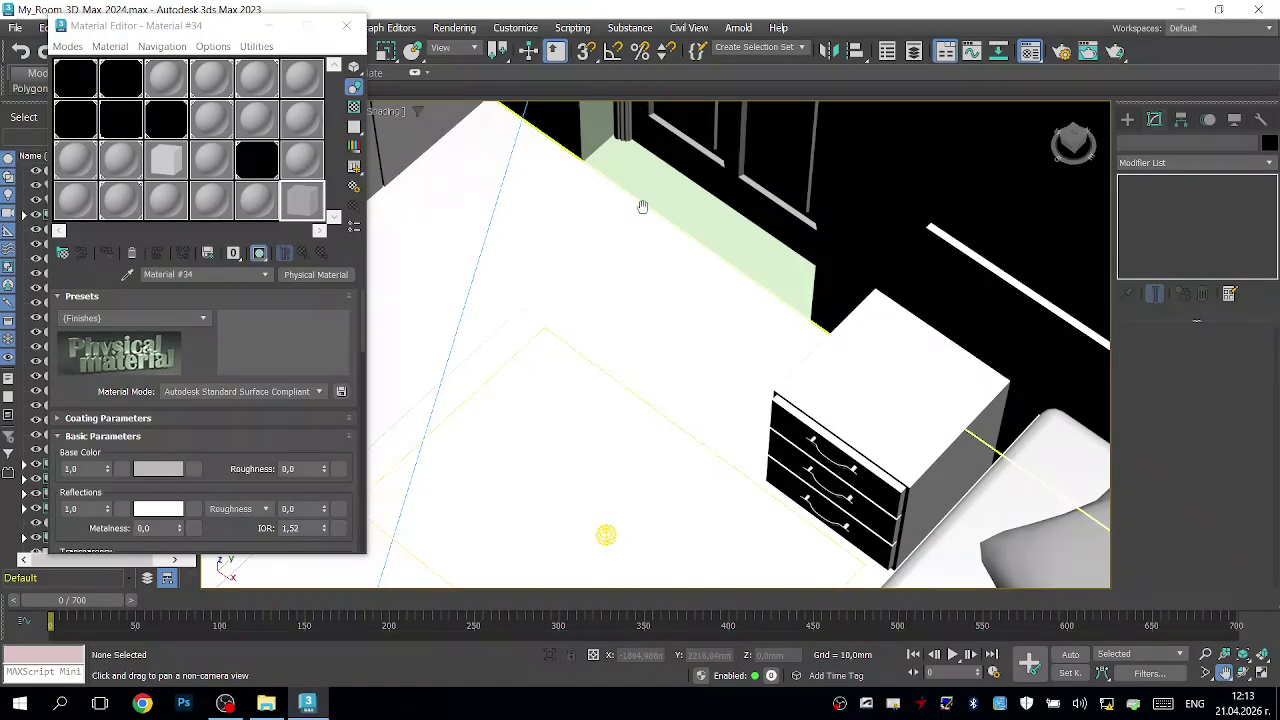
{"action": "scroll", "coordinate": [553, 330], "scroll_direction": "down", "scroll_amount": 3}
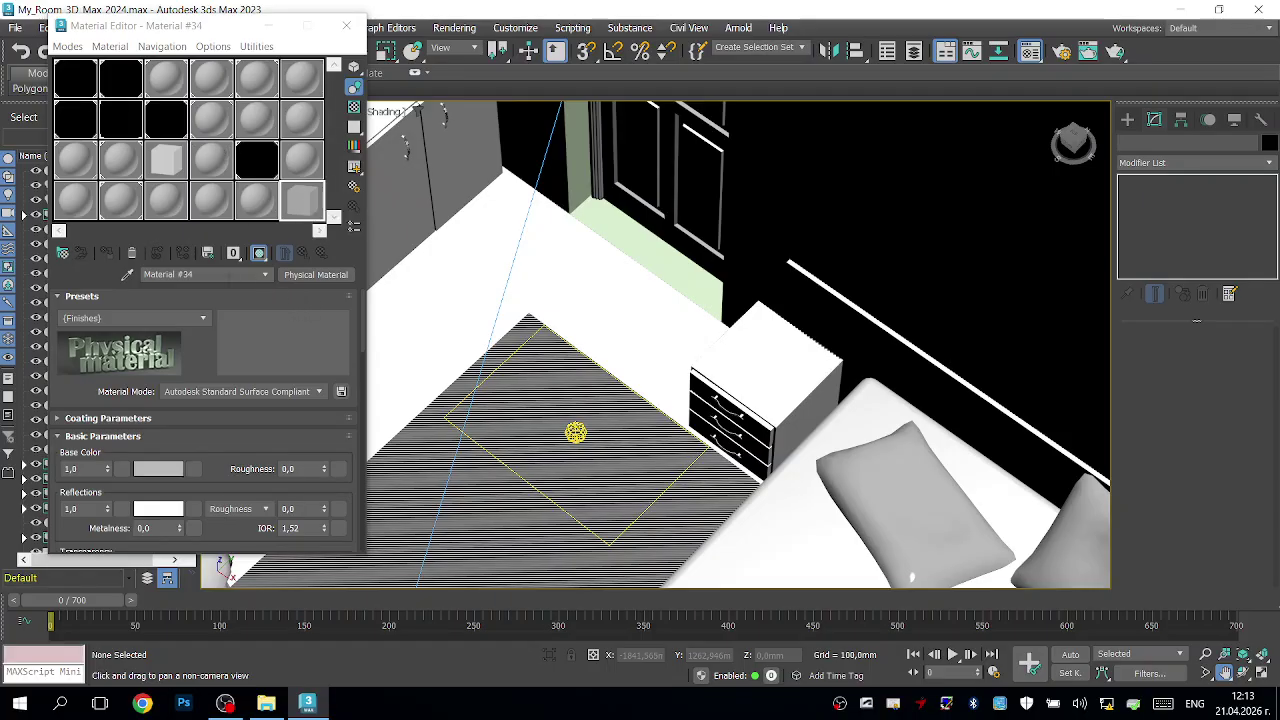
Step: Rename the material as Laminat 2 and turn on the checkered background for its sample slot
{"action": "left_click", "coordinate": [215, 274]}
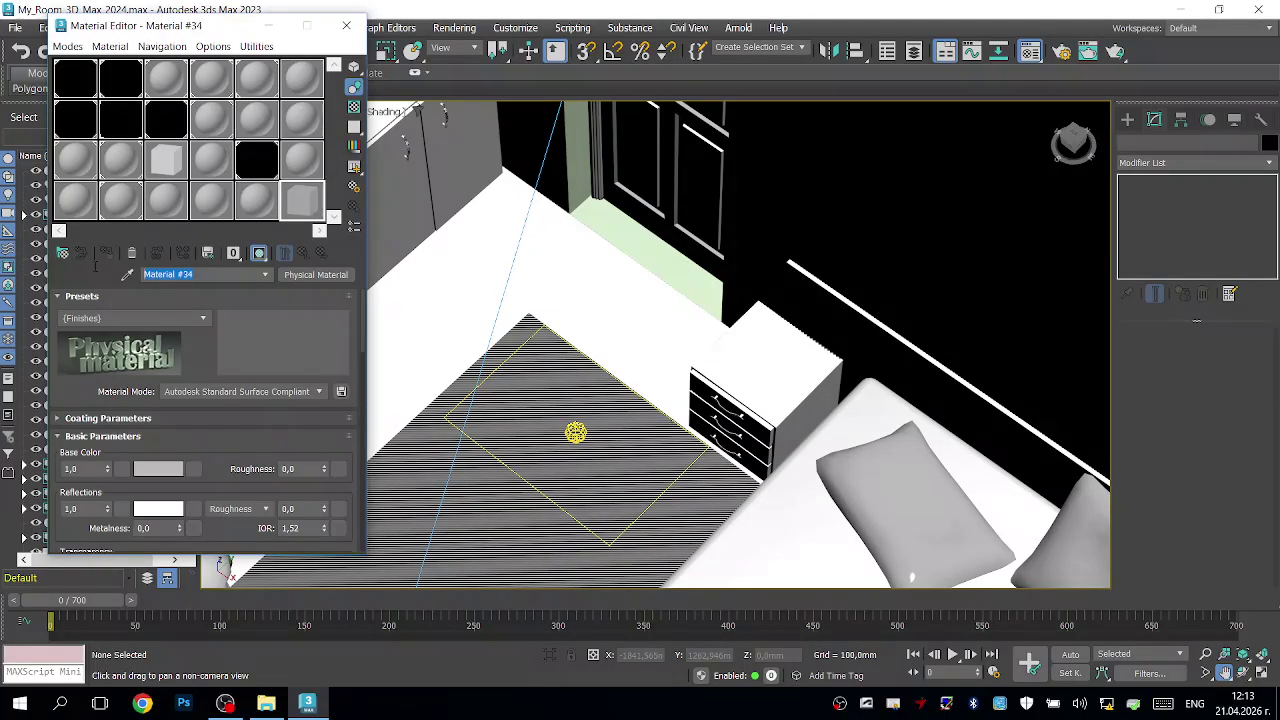
{"action": "type", "text": "La"}
{"action": "key", "text": "Return"}
{"action": "type", "text": "minat 2"}
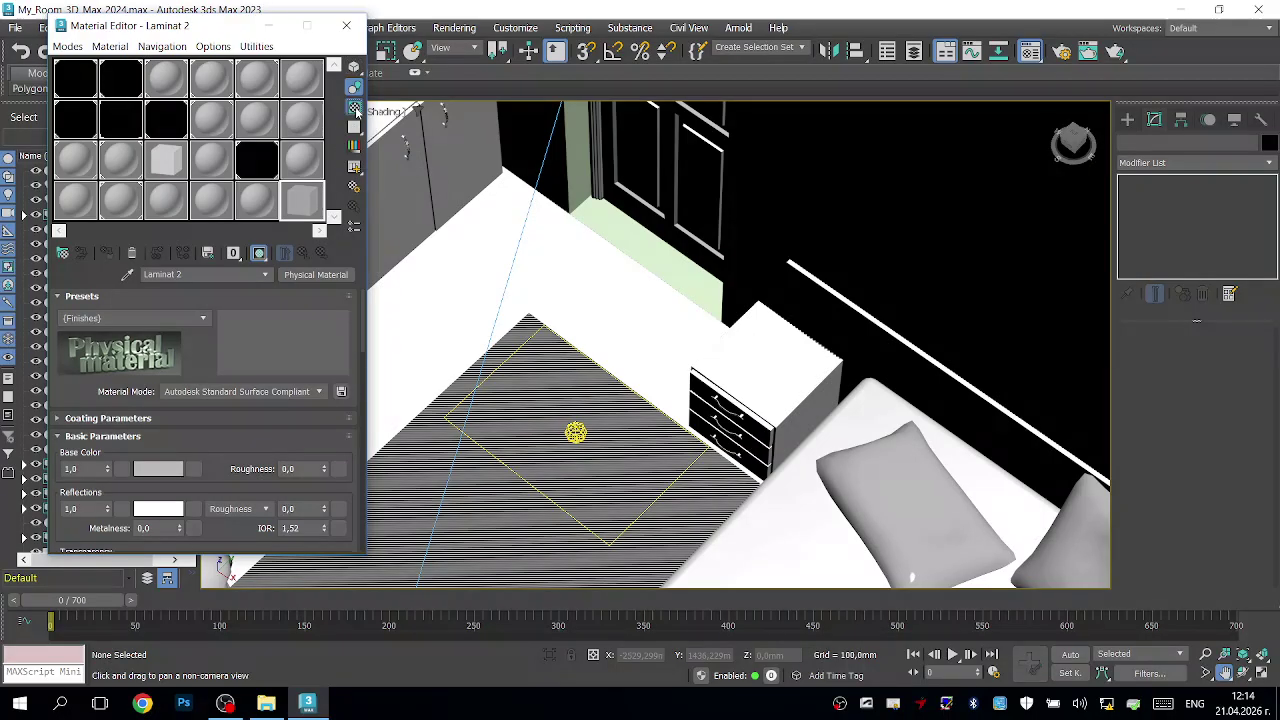
{"action": "left_click", "coordinate": [355, 108]}
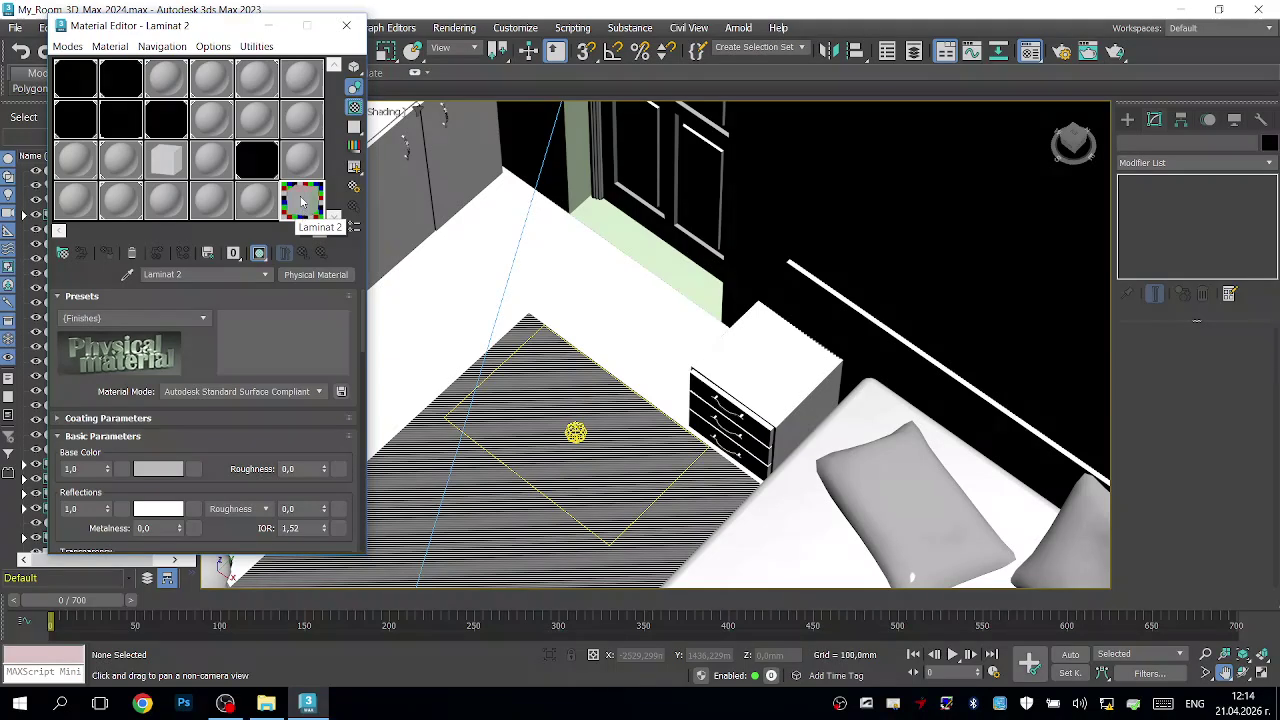
Step: Review the Material Editor Options and leave them without making changes
{"action": "left_click", "coordinate": [353, 188]}
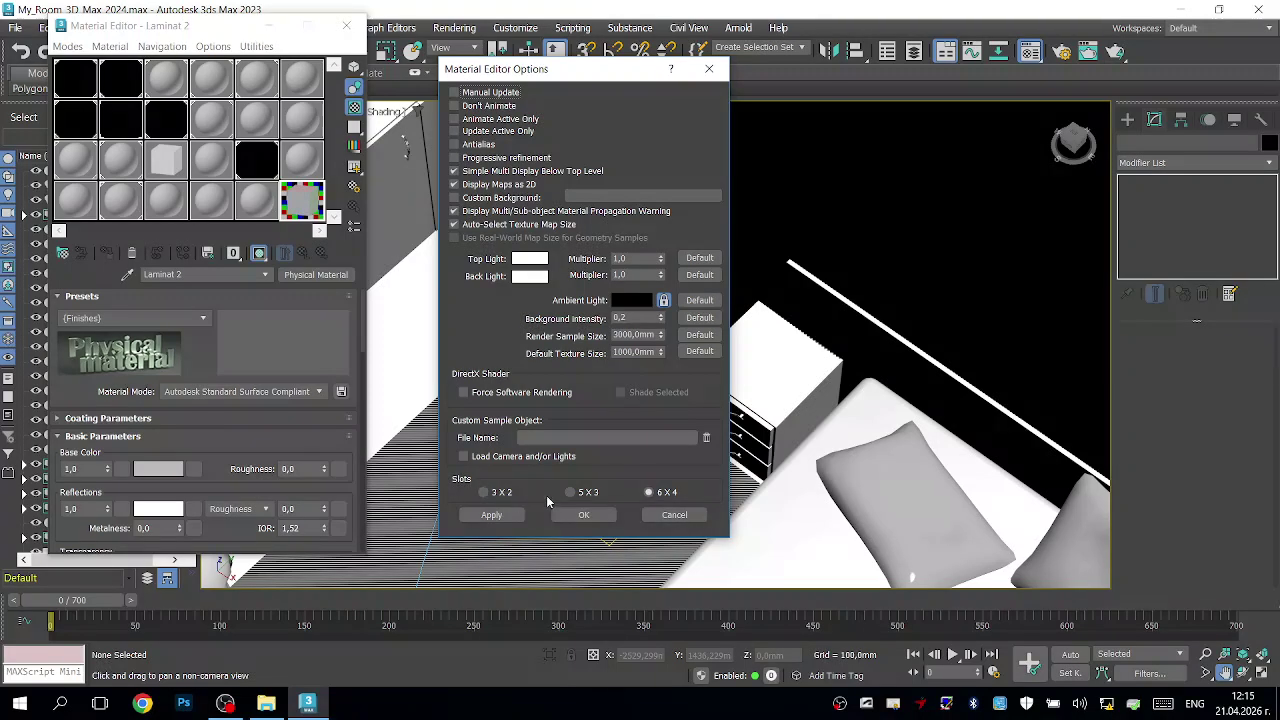
{"action": "left_click", "coordinate": [660, 518]}
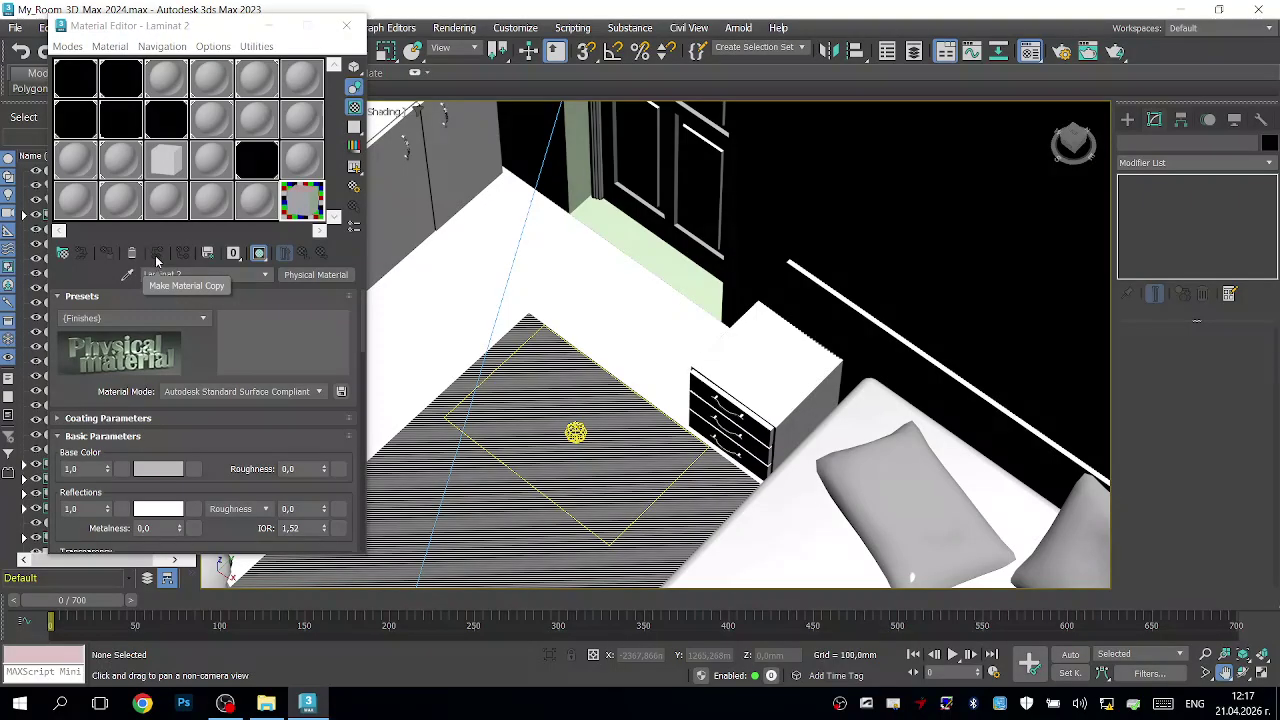
{"action": "left_click", "coordinate": [157, 253]}
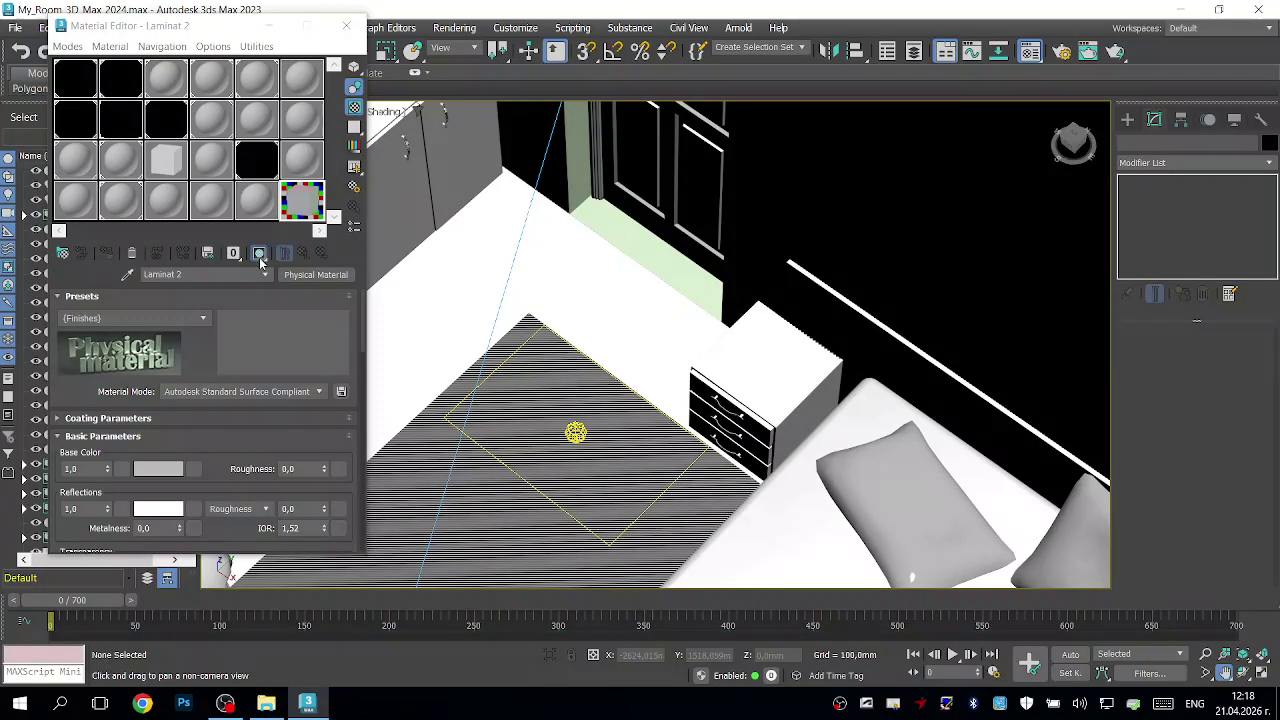
{"action": "left_click", "coordinate": [259, 254]}
Step: Keep Autodesk Standard Surface Compliant as the material mode and look through the material presets without choosing one
{"action": "left_click", "coordinate": [319, 393]}
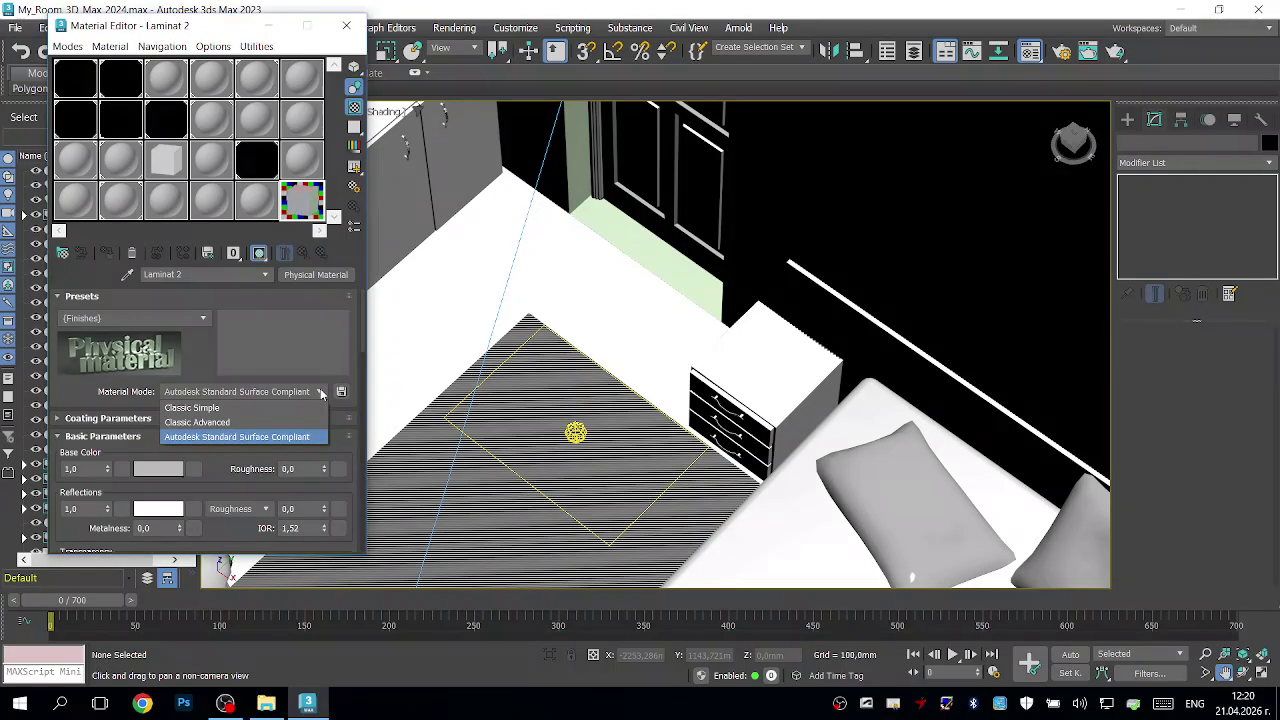
{"action": "left_click", "coordinate": [246, 438]}
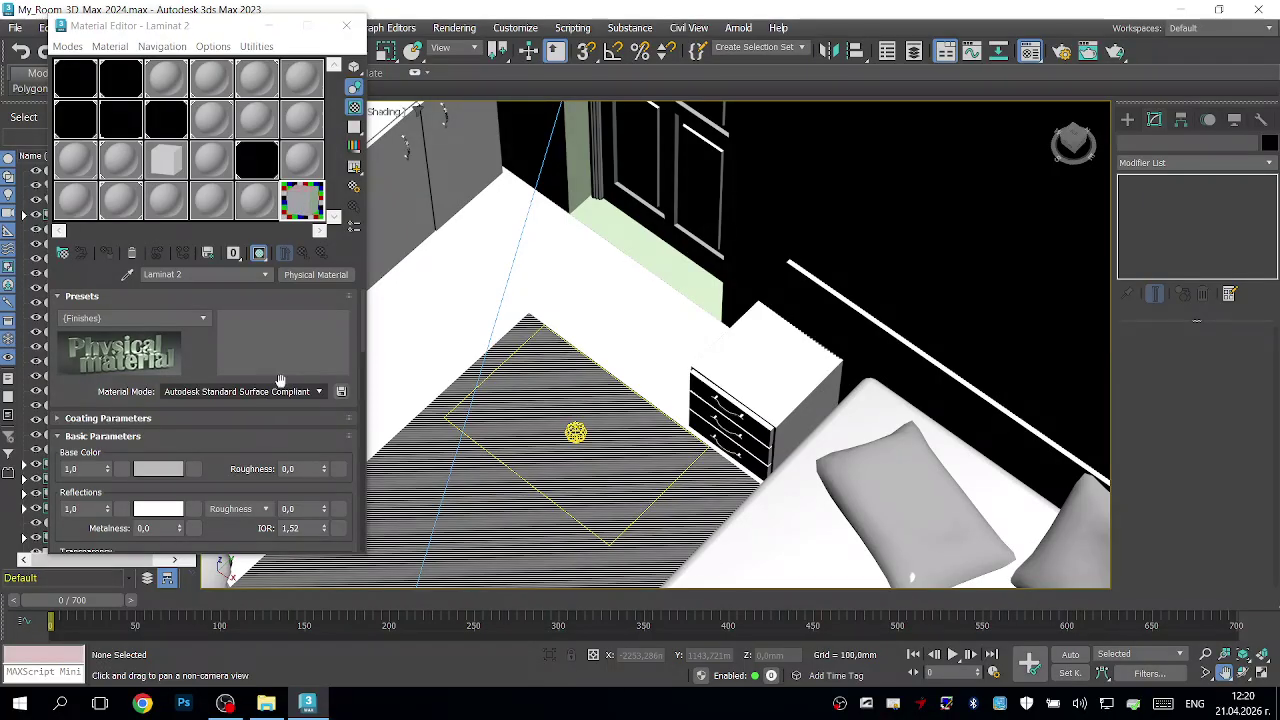
{"action": "left_click", "coordinate": [204, 317]}
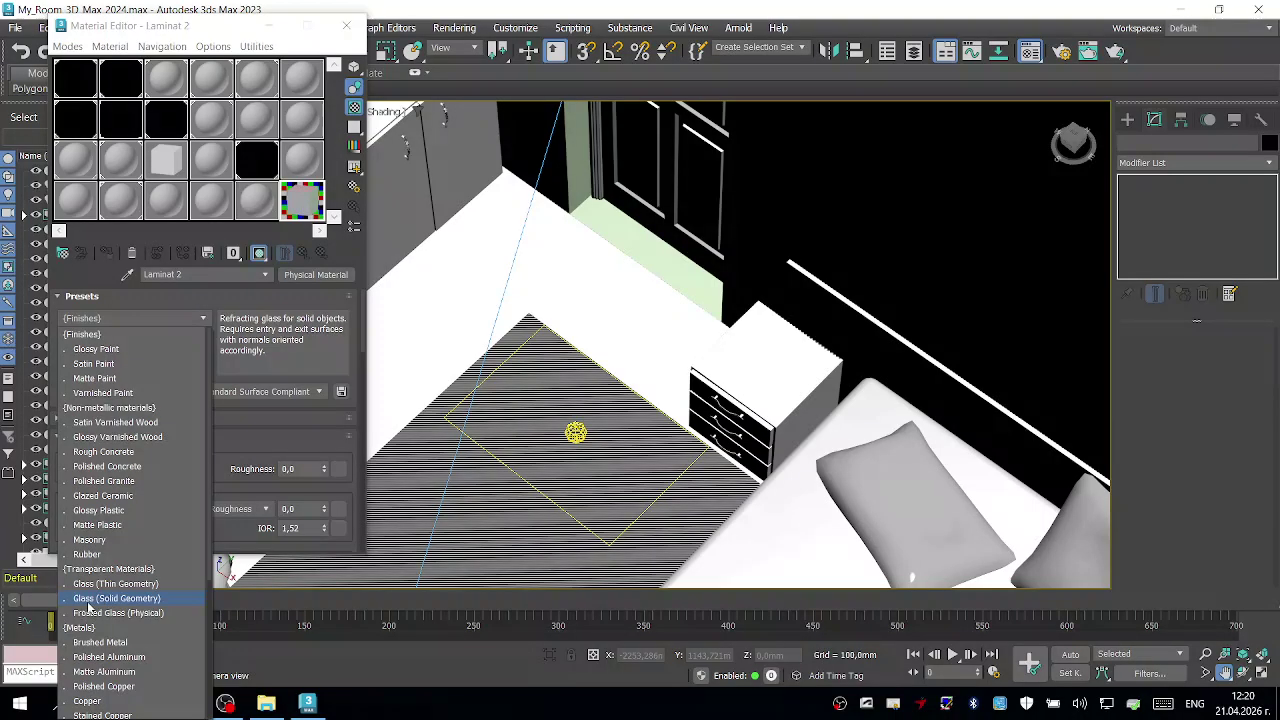
{"action": "scroll", "coordinate": [85, 663], "scroll_direction": "down", "scroll_amount": 2}
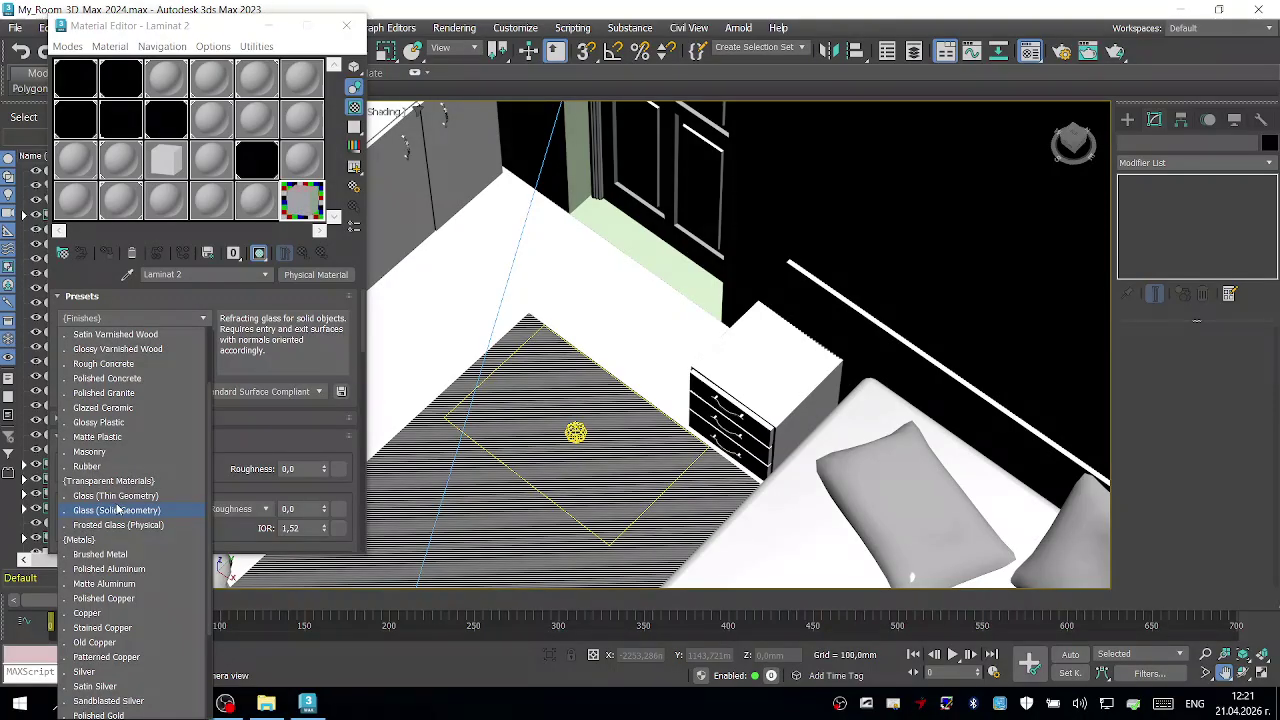
{"action": "scroll", "coordinate": [117, 510], "scroll_direction": "down", "scroll_amount": 3}
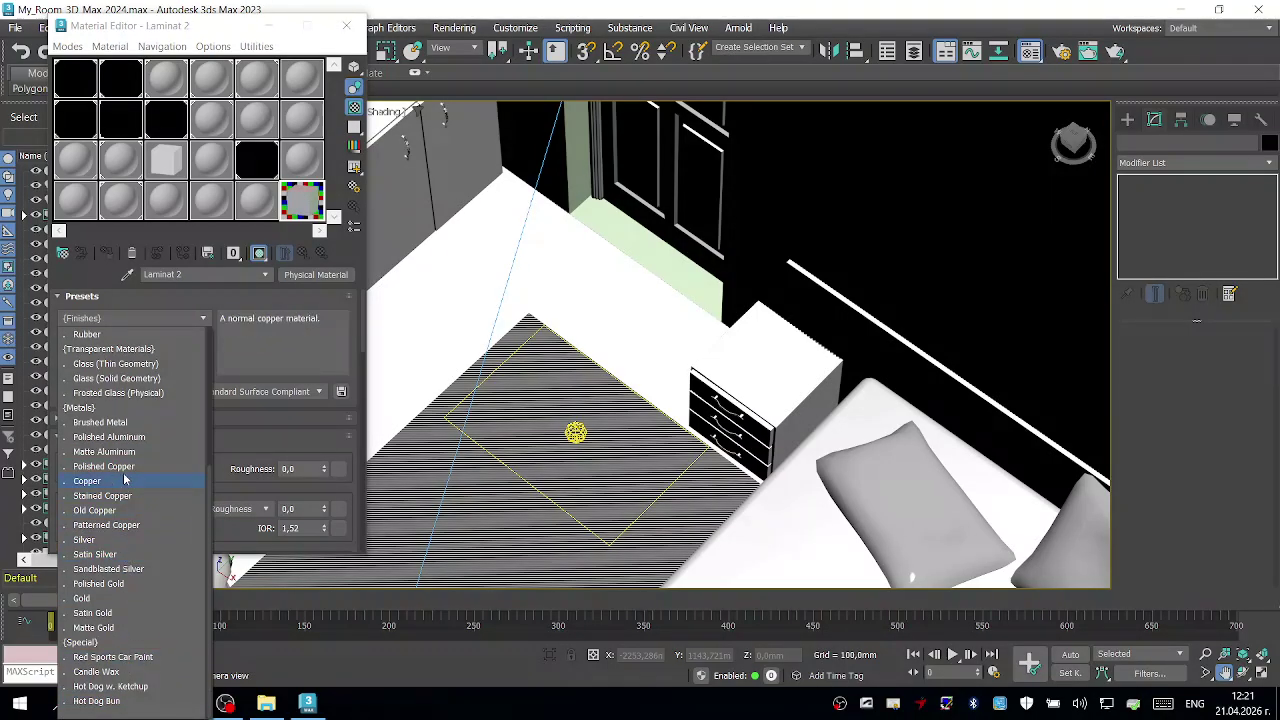
{"action": "key", "text": "Up"}
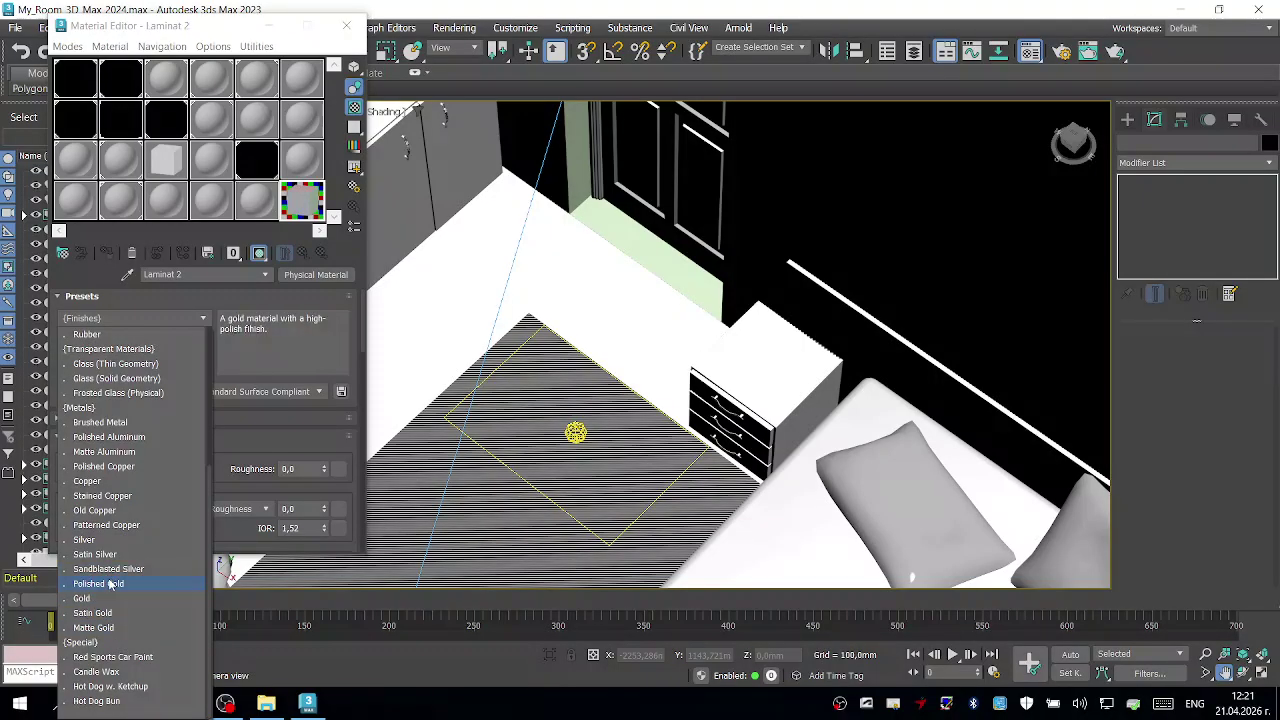
Step: Collapse the Presets, Basic Parameters, Special Maps and Generic Maps rollouts of Laminat 2
{"action": "left_click", "coordinate": [133, 300]}
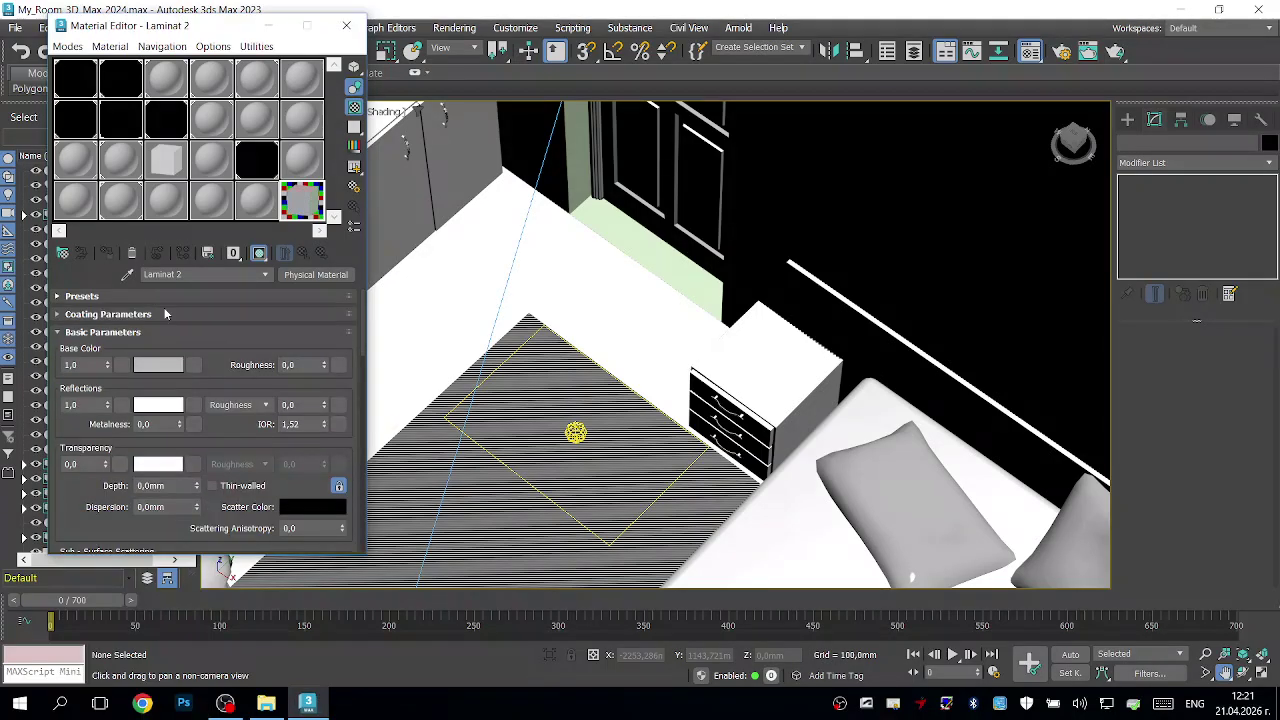
{"action": "left_click", "coordinate": [168, 296]}
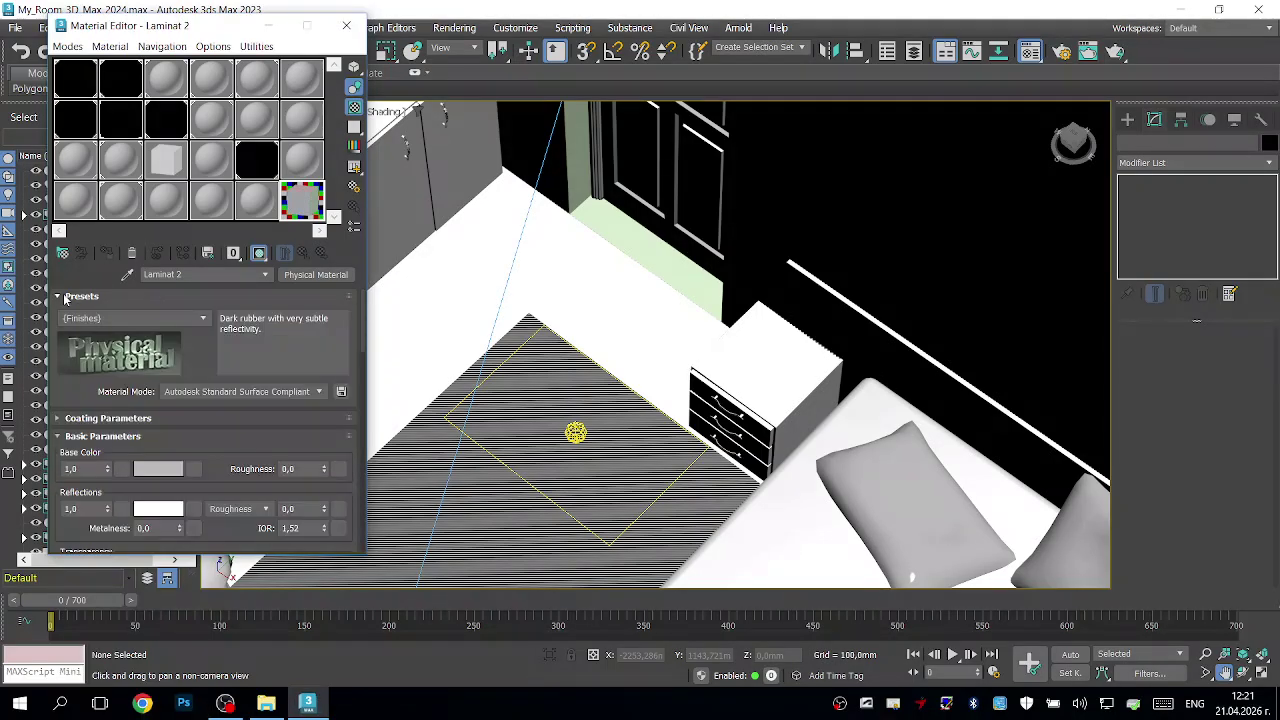
{"action": "left_click", "coordinate": [66, 297]}
{"action": "left_click", "coordinate": [69, 333]}
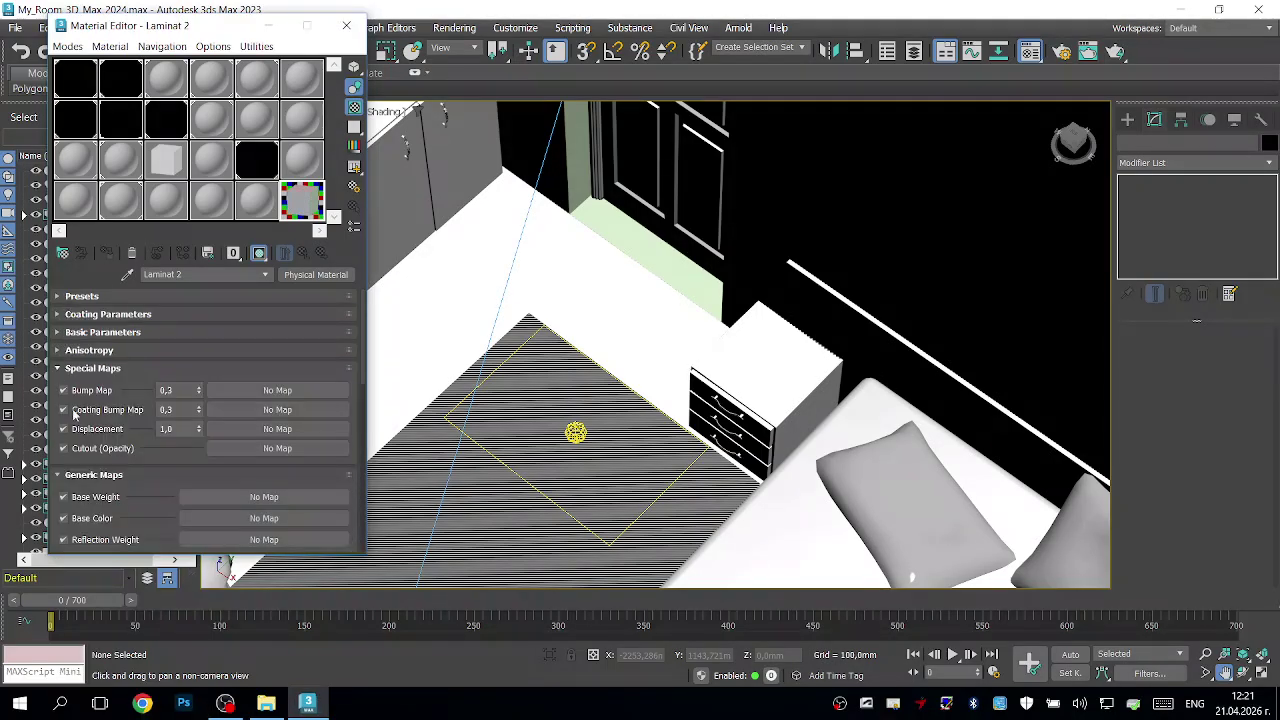
{"action": "left_click", "coordinate": [64, 369]}
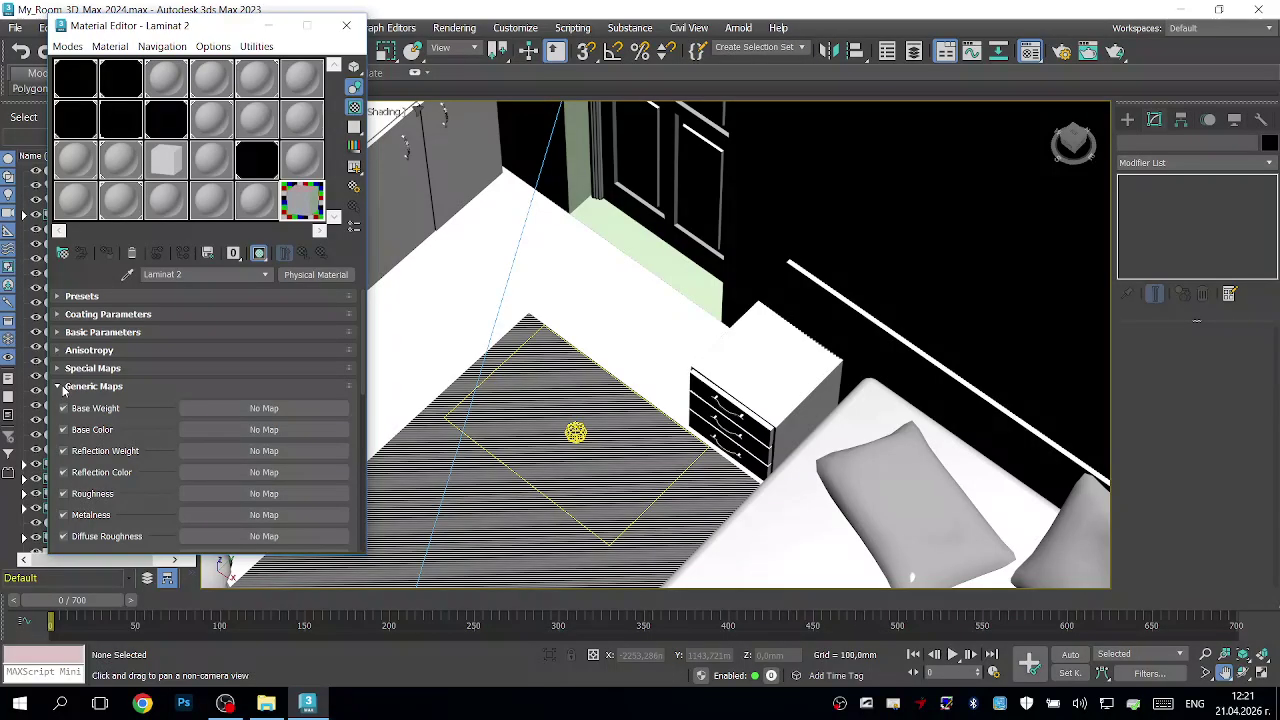
{"action": "left_click", "coordinate": [64, 387]}
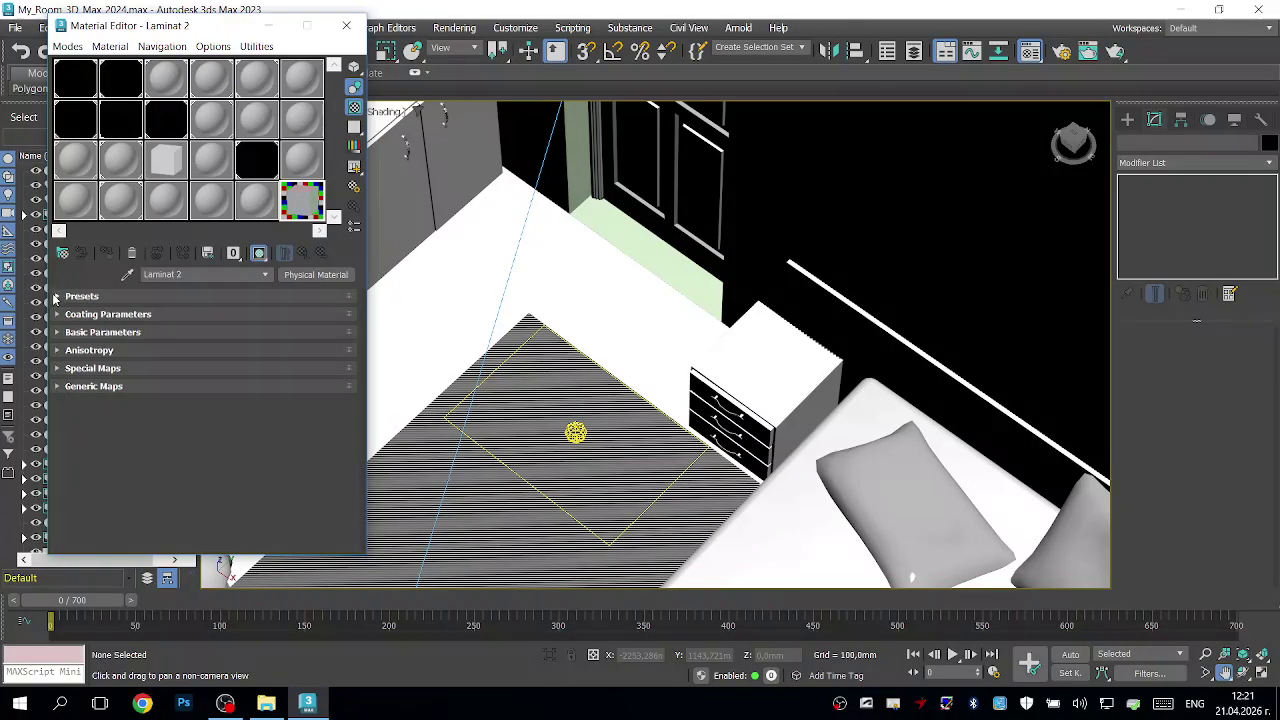
Step: Expand the Presets and Generic Maps rollouts and look over the map slots of Laminat 2
{"action": "left_click", "coordinate": [57, 297]}
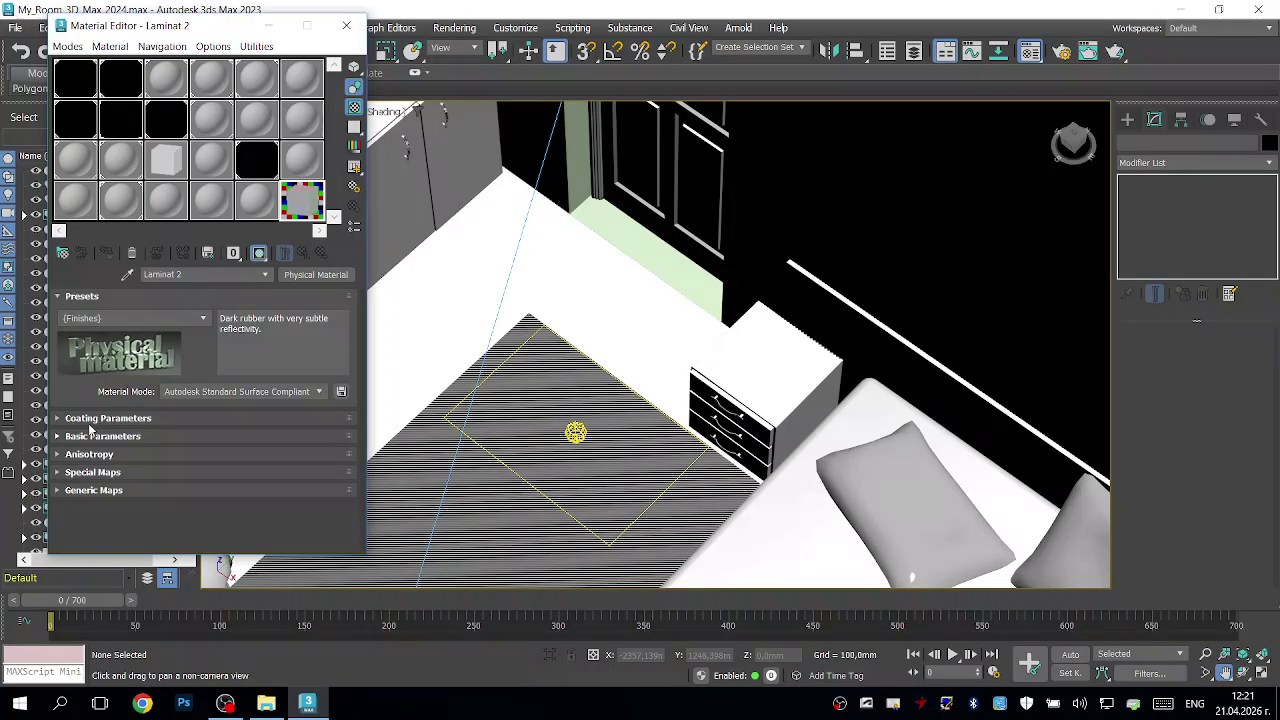
{"action": "left_click", "coordinate": [55, 491]}
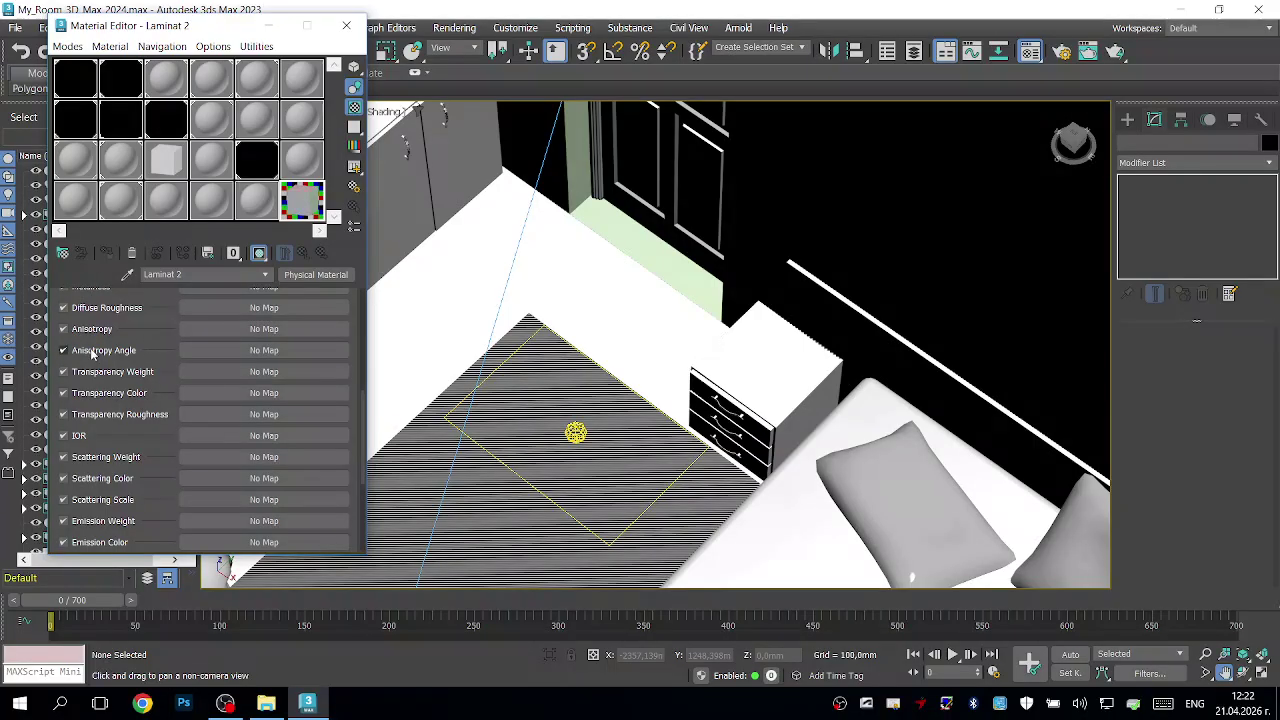
{"action": "scroll", "coordinate": [91, 352], "scroll_direction": "up", "scroll_amount": 5}
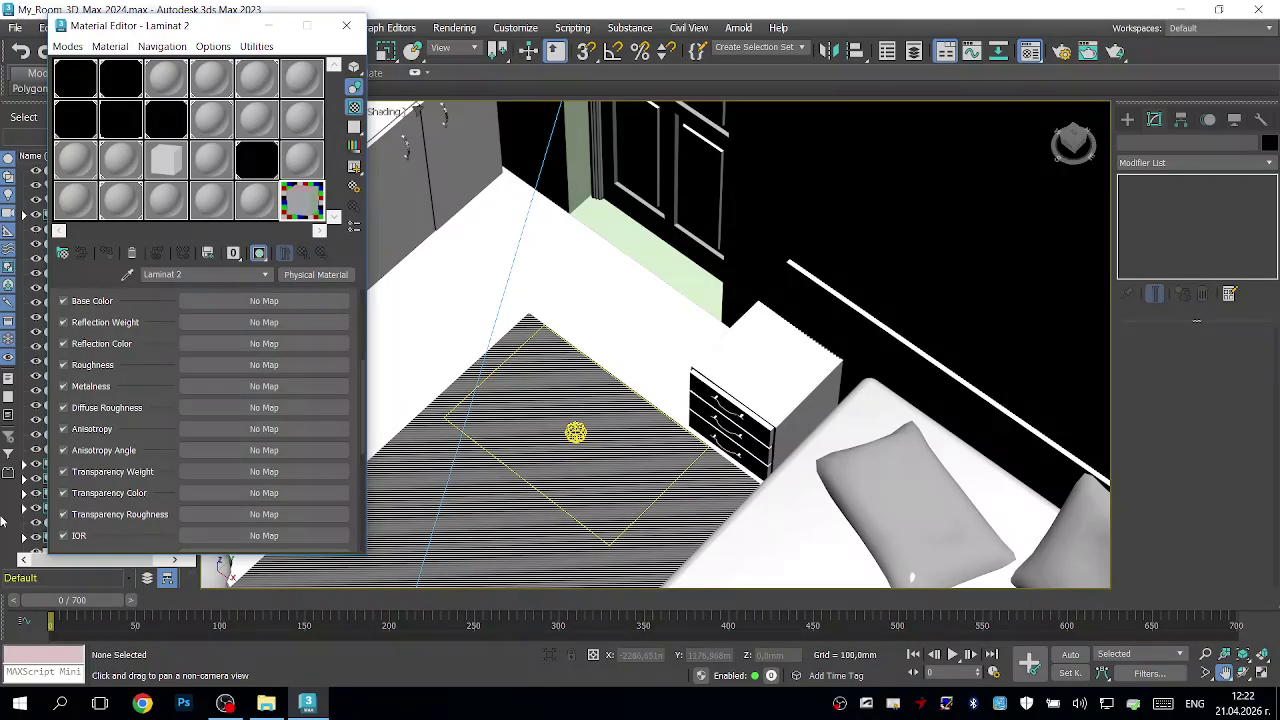
{"action": "scroll", "coordinate": [150, 350], "scroll_direction": "up", "scroll_amount": 5}
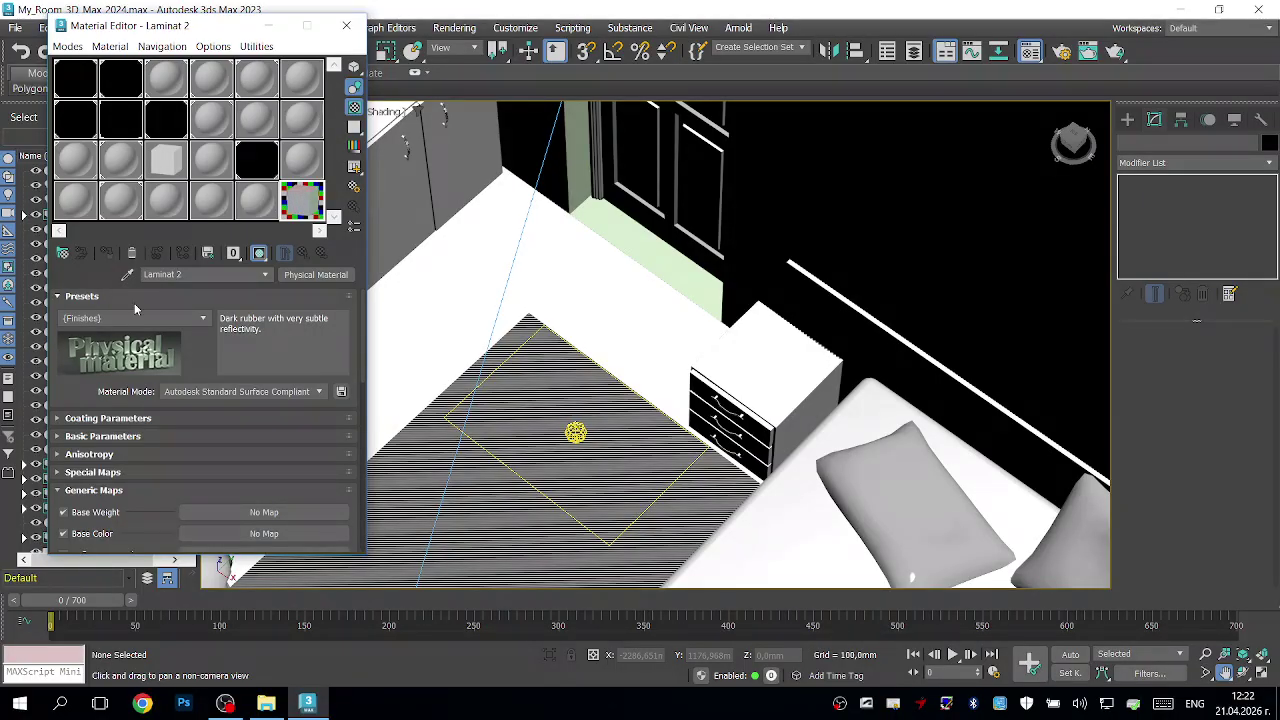
Step: Open the material type choices for Laminat 2 and collapse the Materials, Scene Materials and Sample Slots groups
{"action": "left_click", "coordinate": [315, 275]}
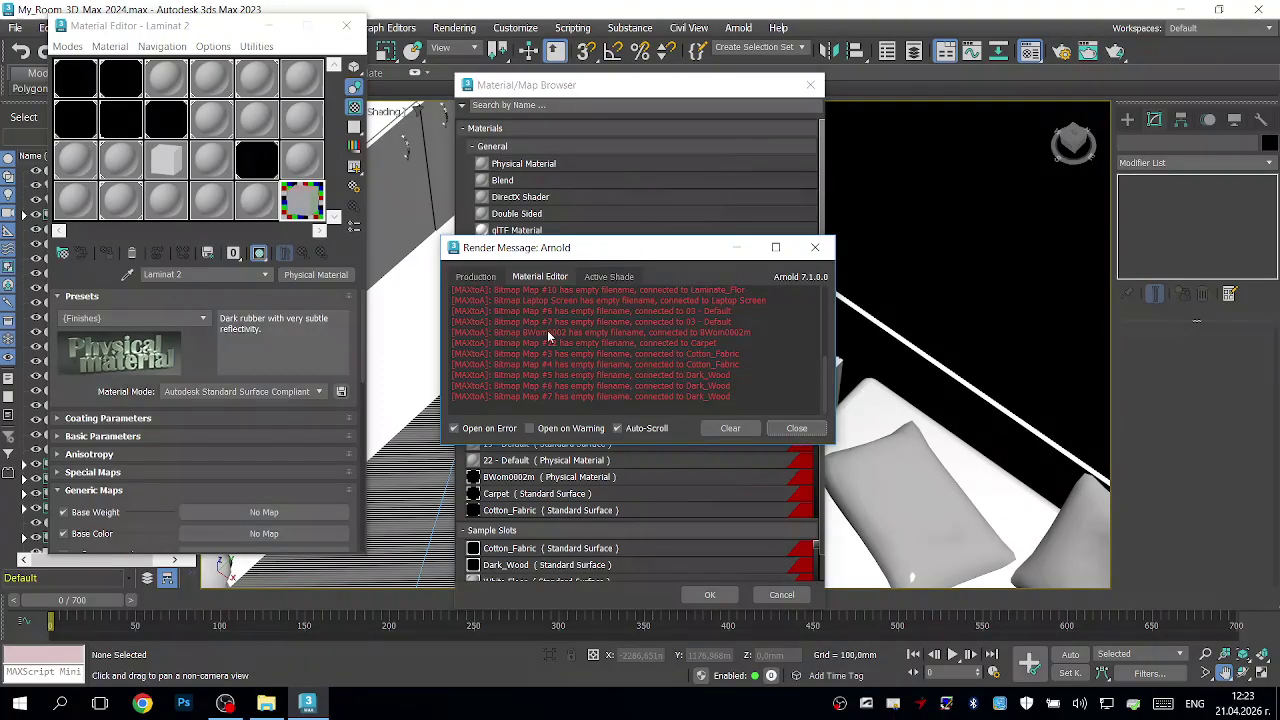
{"action": "left_click", "coordinate": [697, 90]}
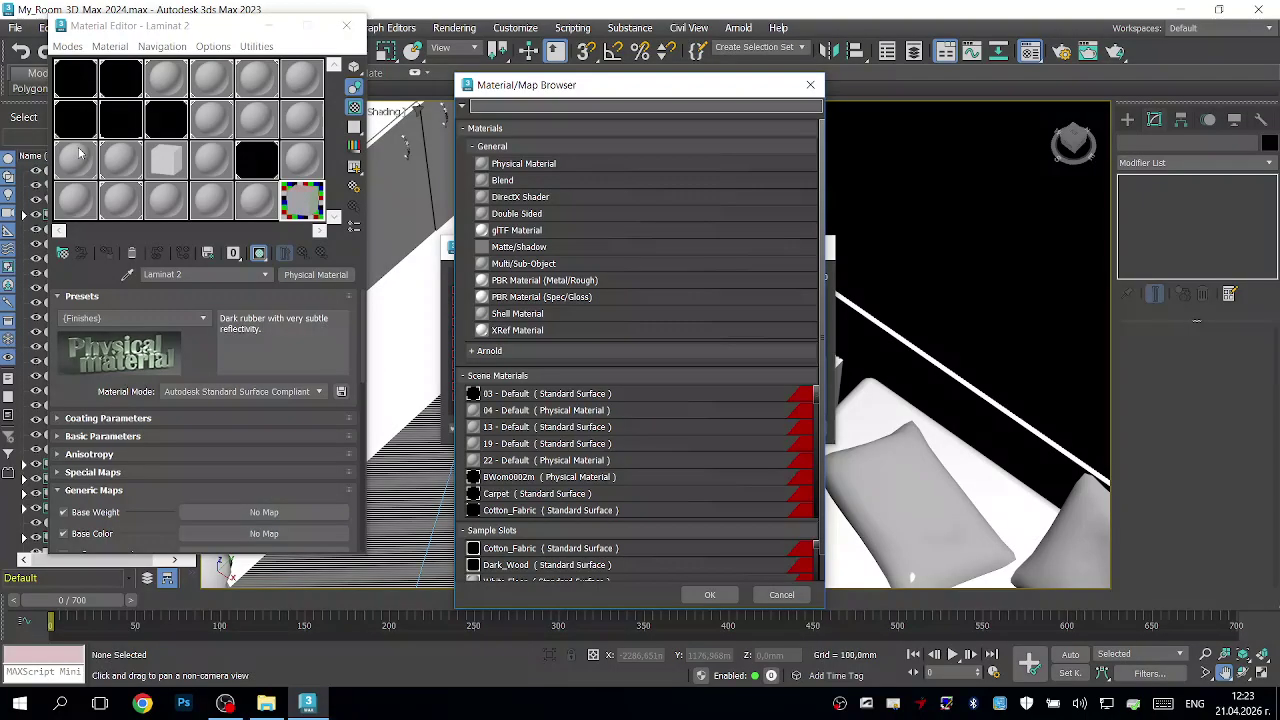
{"action": "left_click", "coordinate": [473, 146]}
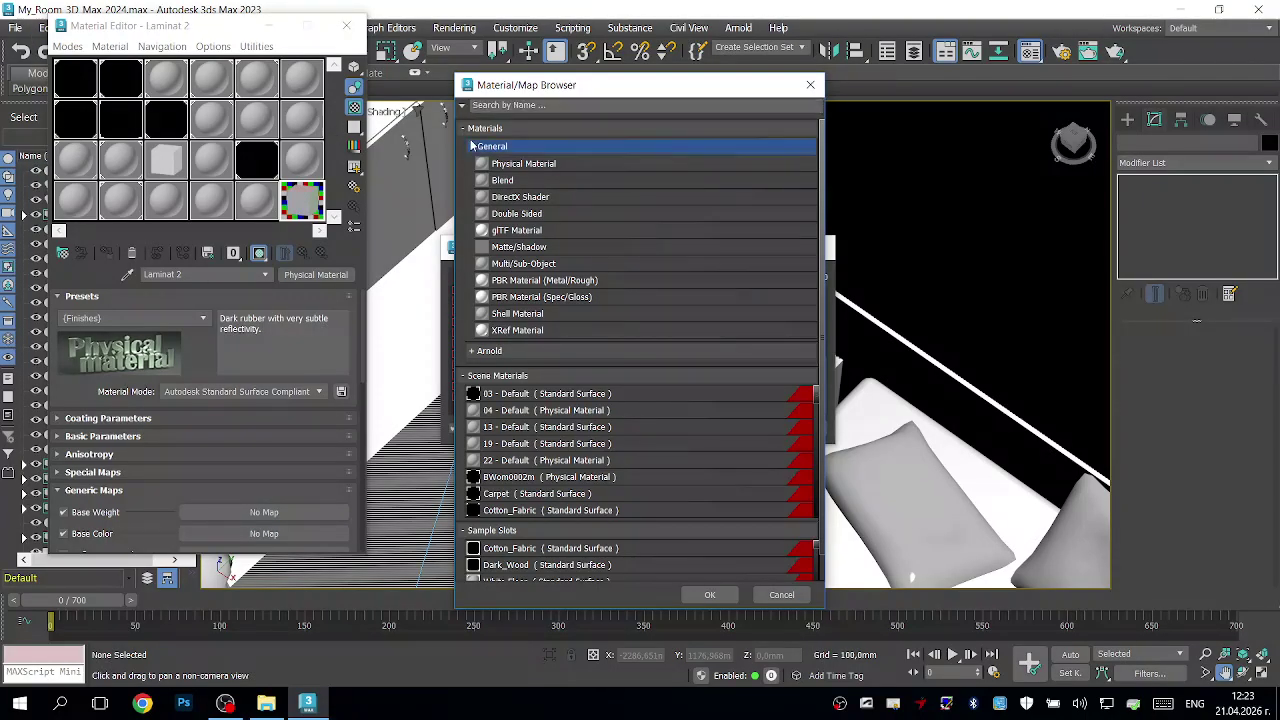
{"action": "left_click", "coordinate": [473, 146]}
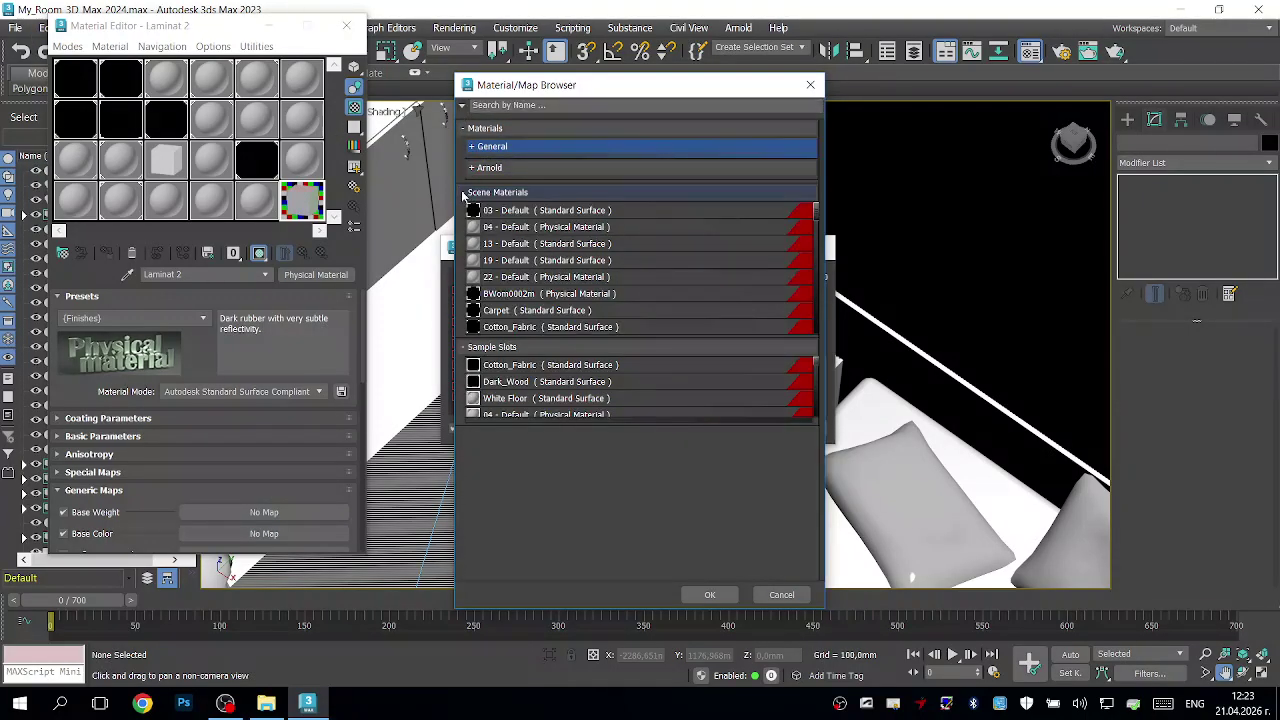
{"action": "left_click", "coordinate": [463, 193]}
{"action": "left_click", "coordinate": [464, 214]}
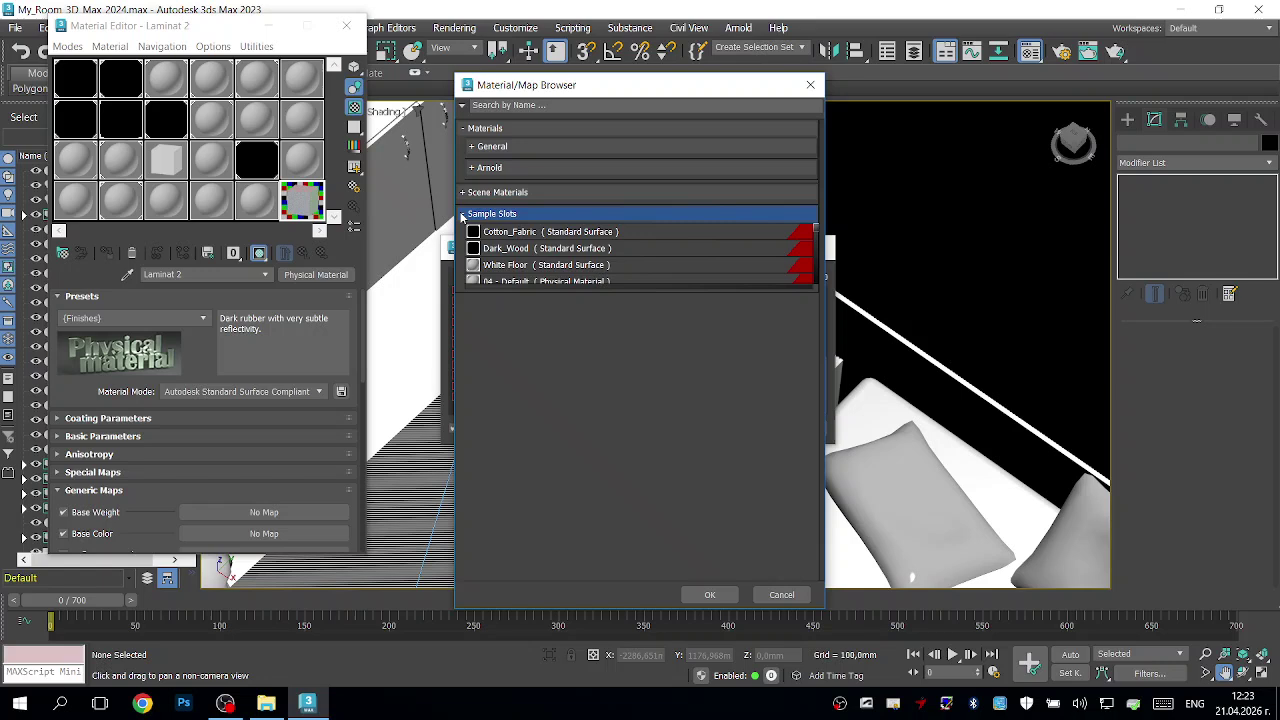
{"action": "left_click", "coordinate": [463, 129]}
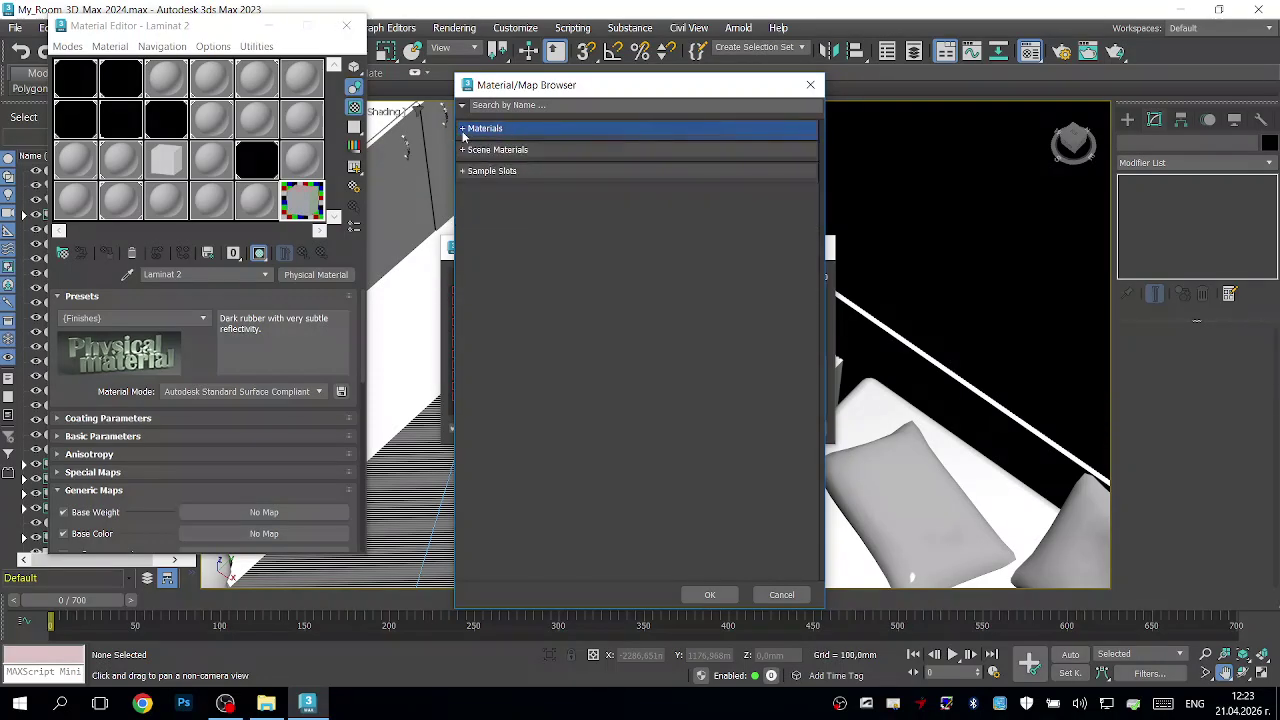
Step: Expand the General and Arnold material groups and look over the available types, including Standard Surface under Surface
{"action": "left_click", "coordinate": [462, 129]}
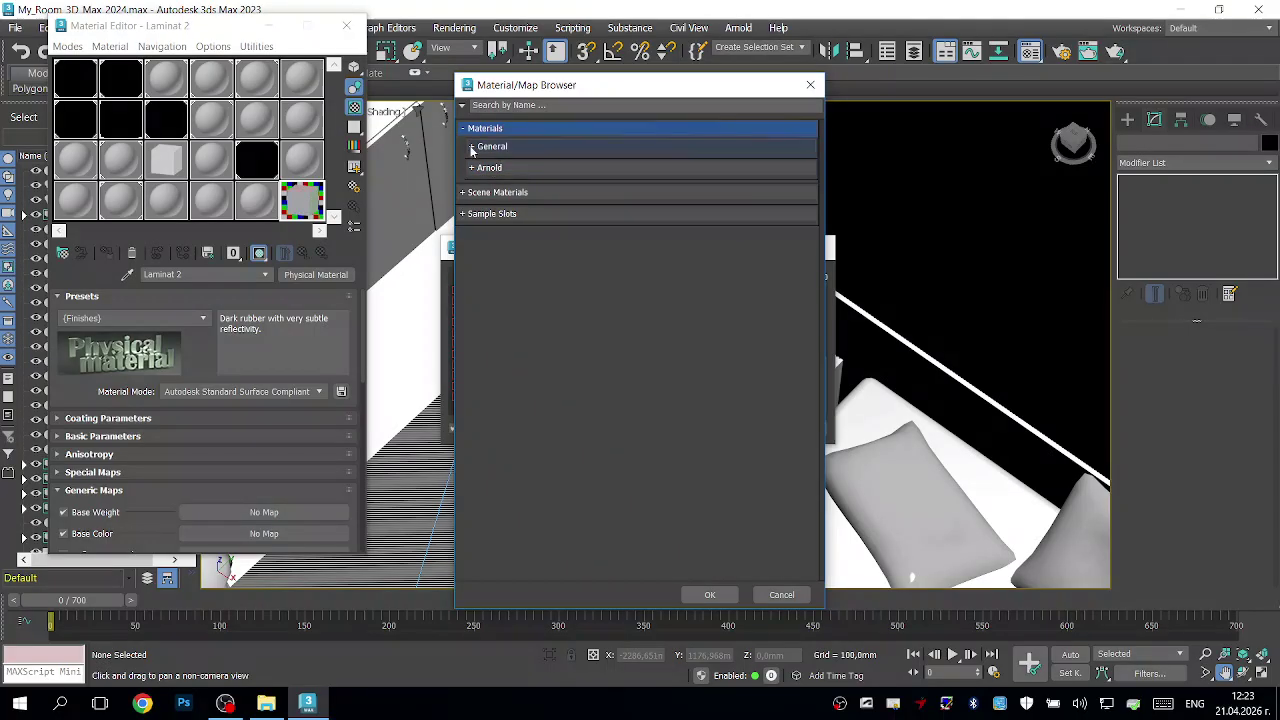
{"action": "left_click", "coordinate": [472, 147]}
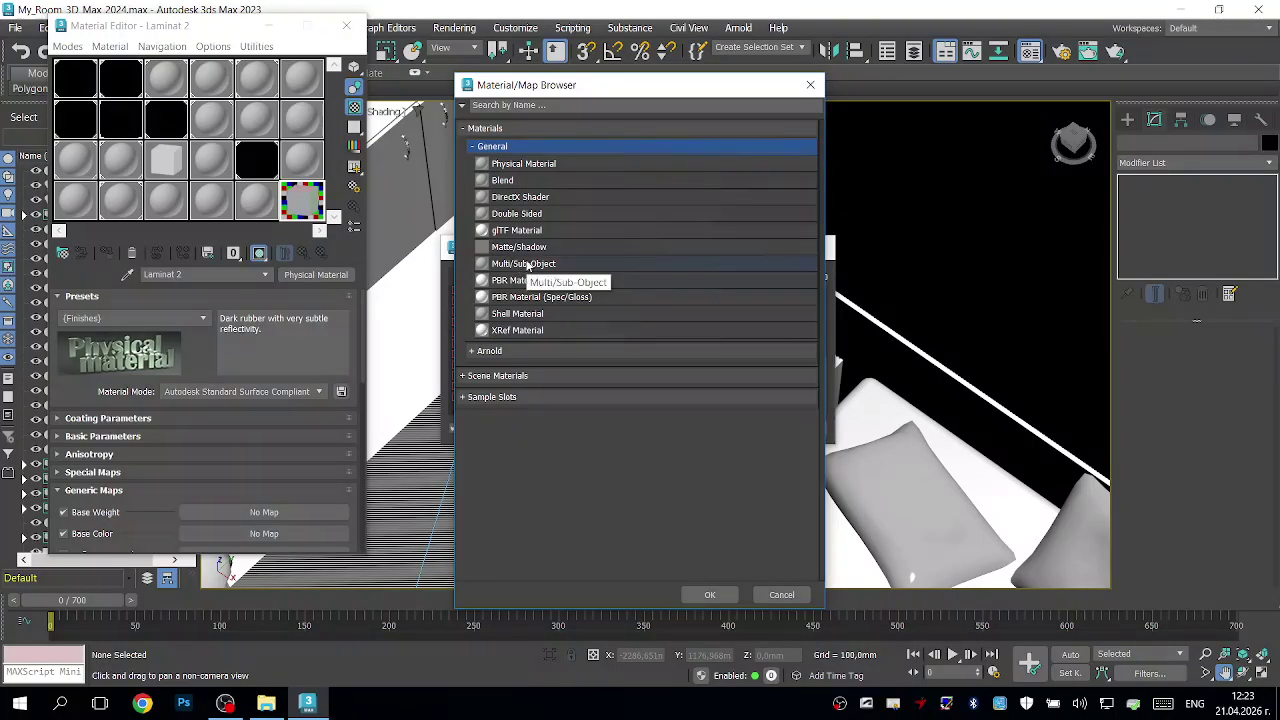
{"action": "left_click", "coordinate": [472, 351]}
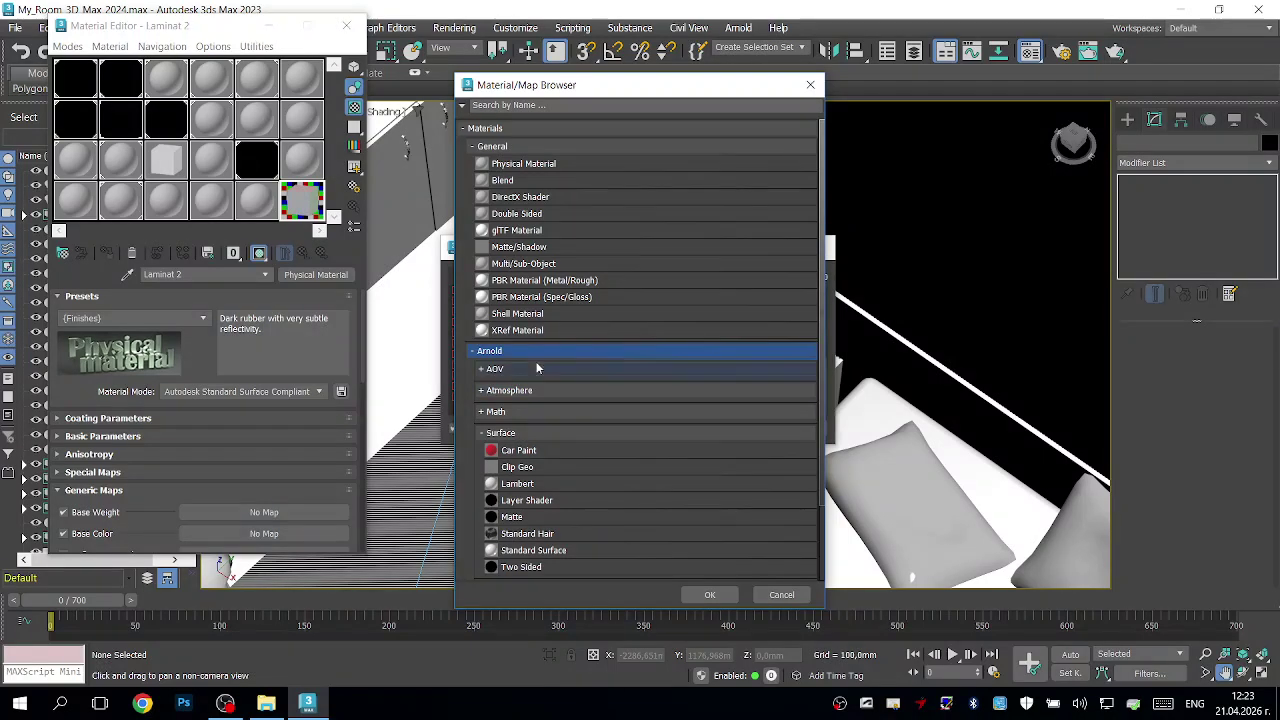
{"action": "scroll", "coordinate": [538, 352], "scroll_direction": "down", "scroll_amount": 1}
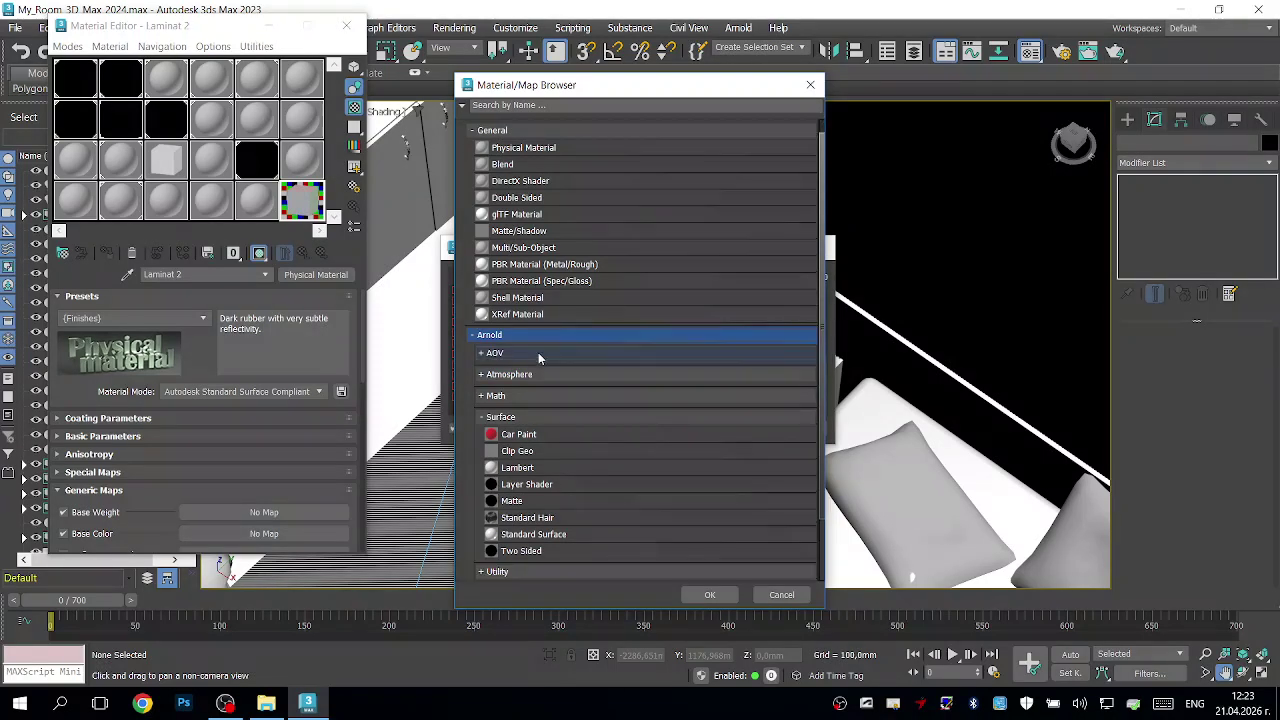
{"action": "left_click", "coordinate": [483, 418]}
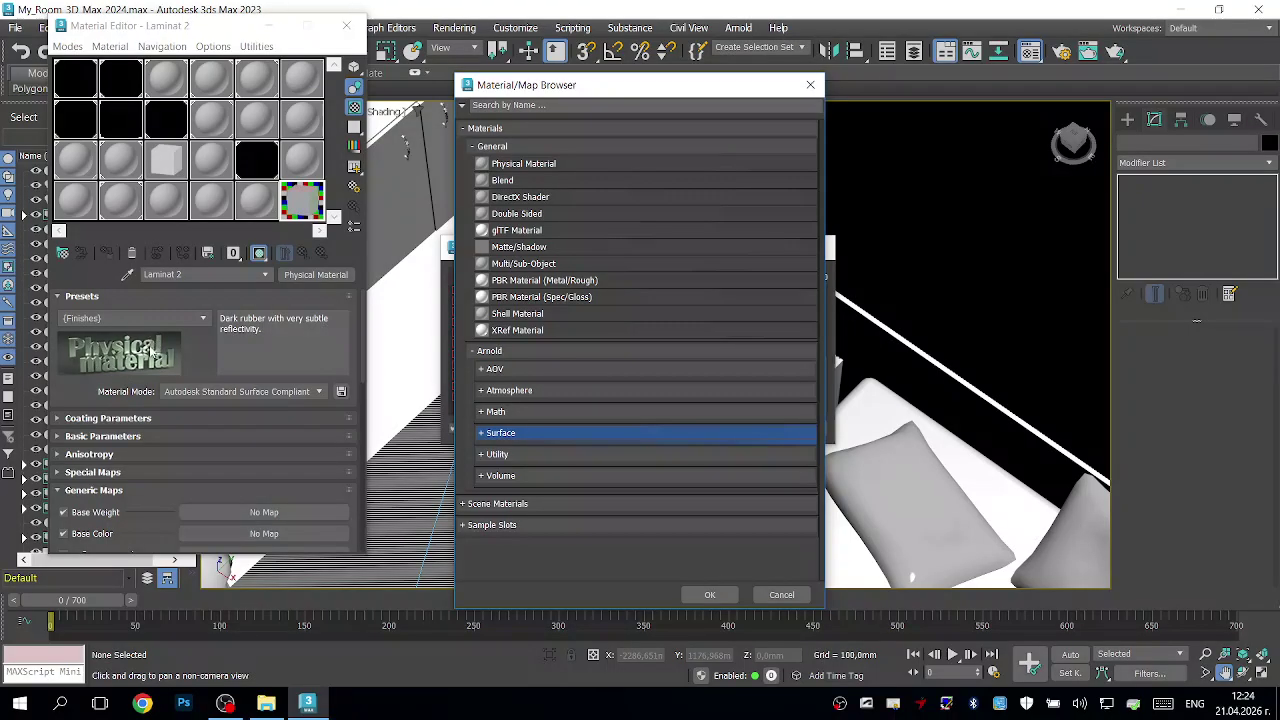
{"action": "left_click", "coordinate": [482, 436]}
{"action": "scroll", "coordinate": [590, 454], "scroll_direction": "down", "scroll_amount": 1}
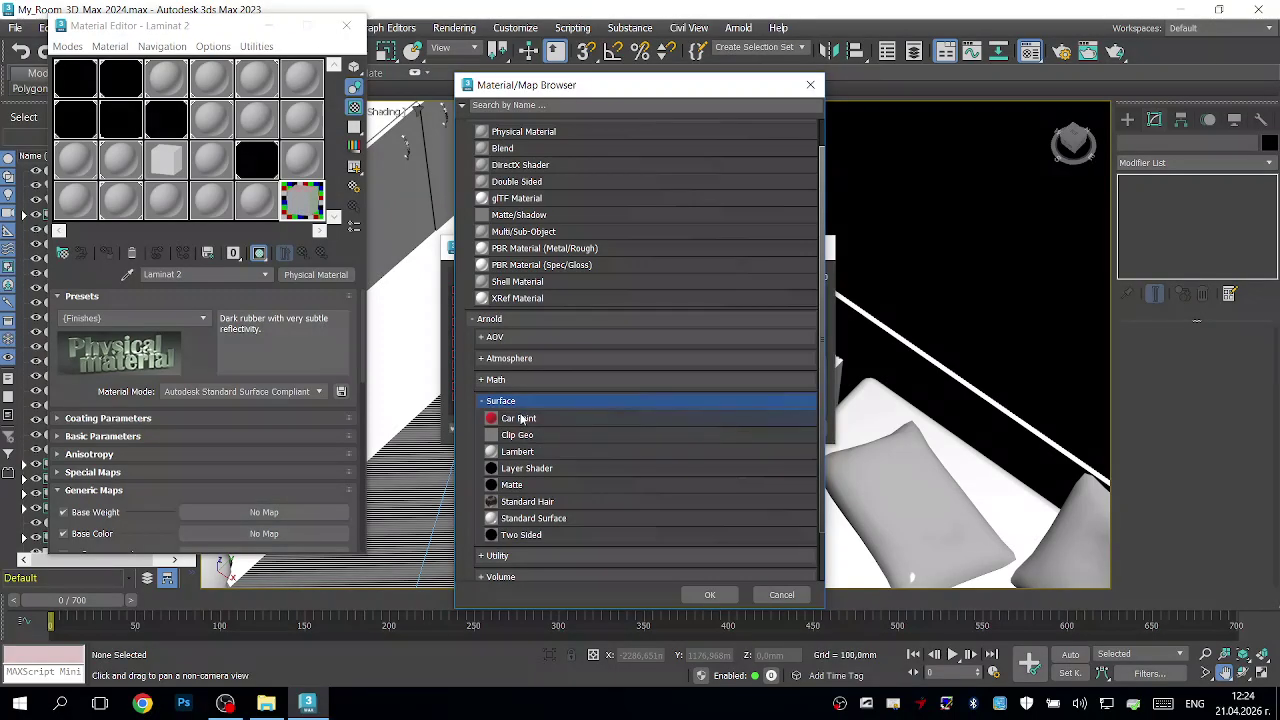
{"action": "scroll", "coordinate": [551, 507], "scroll_direction": "down", "scroll_amount": 1}
{"action": "left_click", "coordinate": [535, 486]}
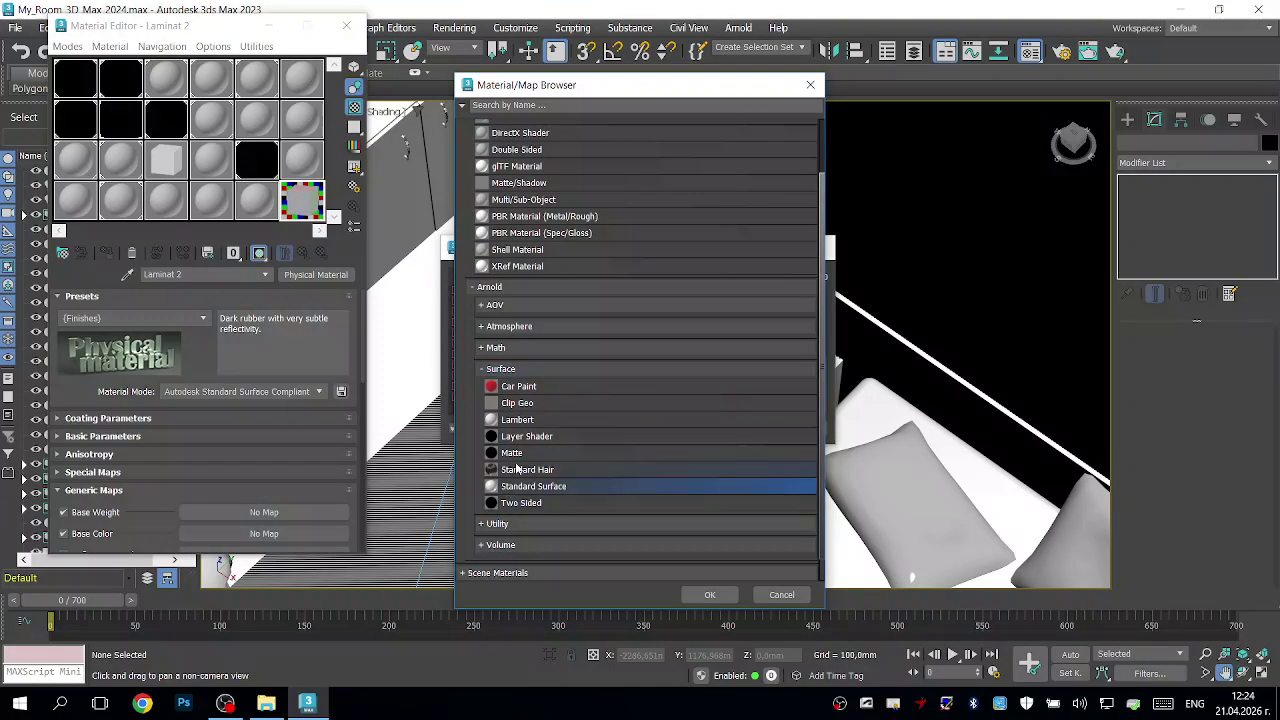
Step: Look through the Arnold AOV, Atmosphere and Math material groups, collapsing each one after viewing it
{"action": "left_click", "coordinate": [483, 307]}
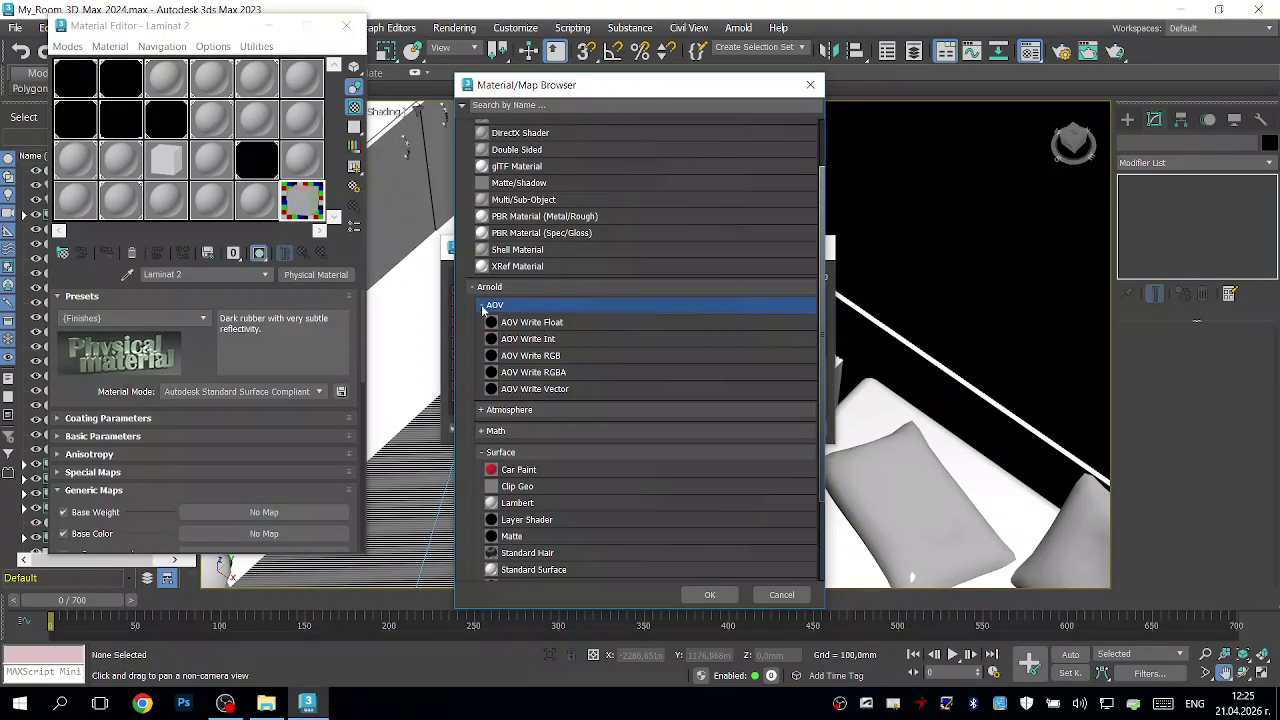
{"action": "left_click", "coordinate": [483, 307]}
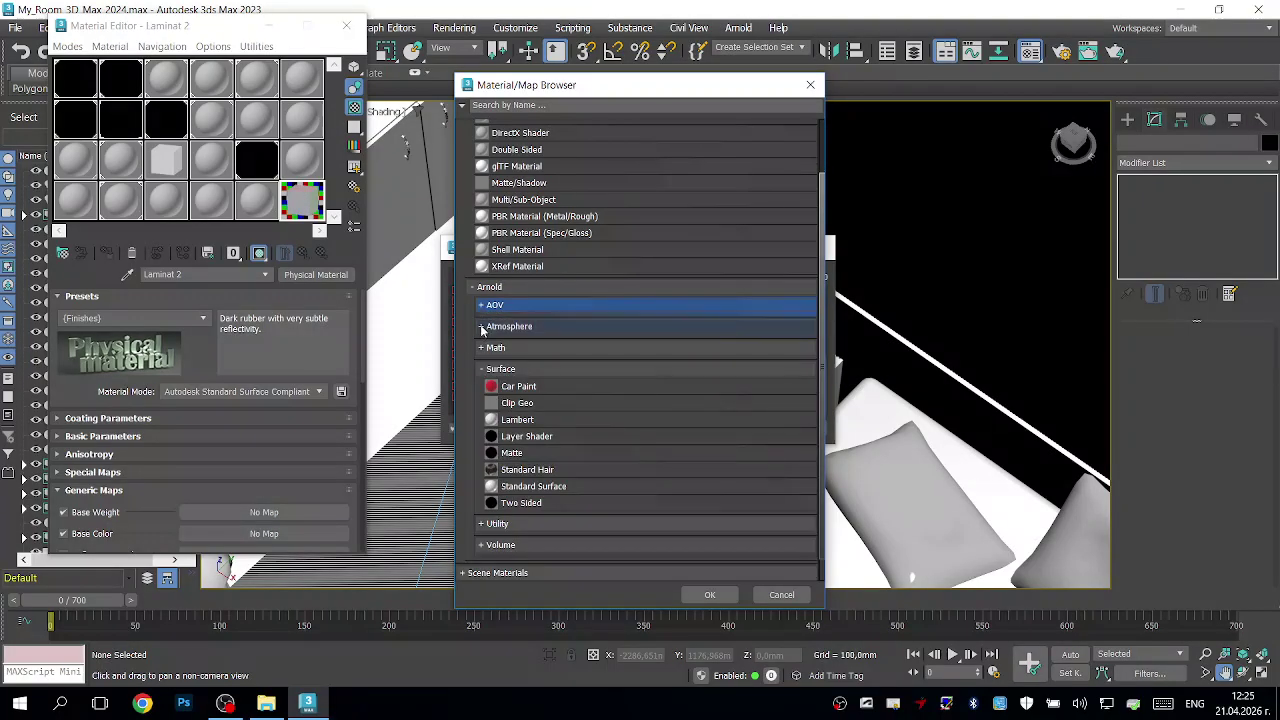
{"action": "left_click", "coordinate": [483, 327]}
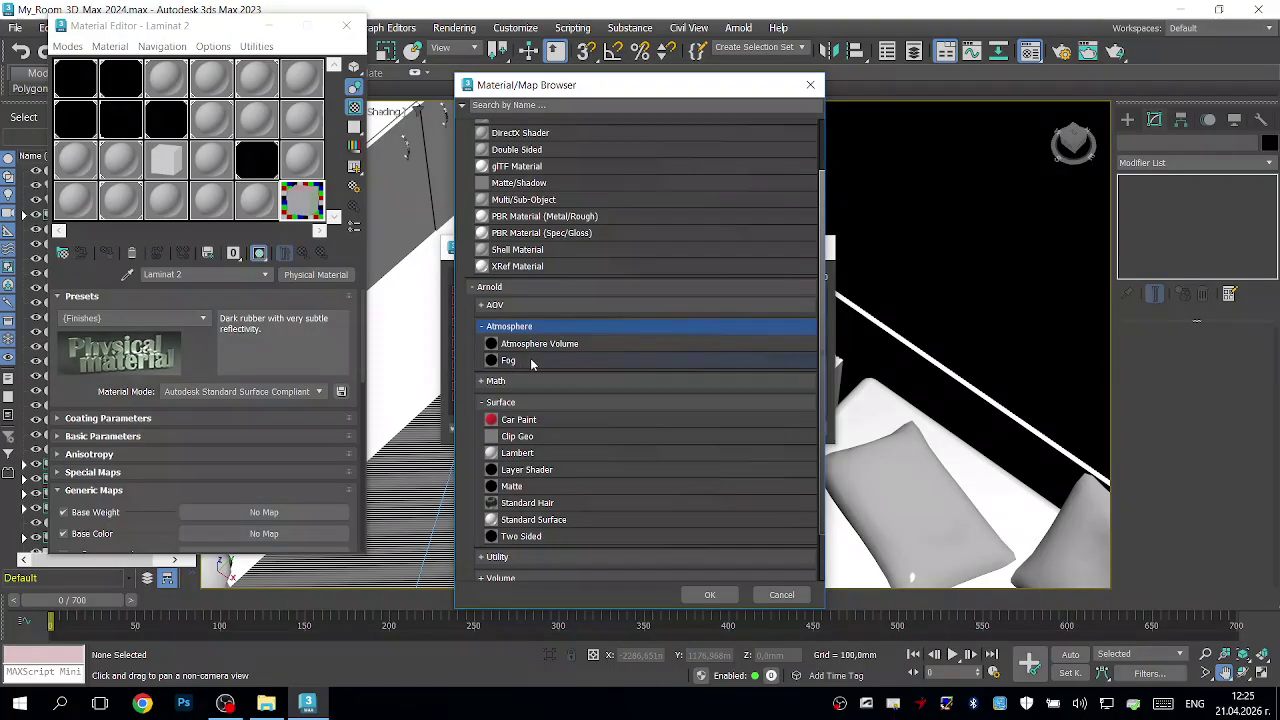
{"action": "scroll", "coordinate": [500, 345], "scroll_direction": "down", "scroll_amount": 1}
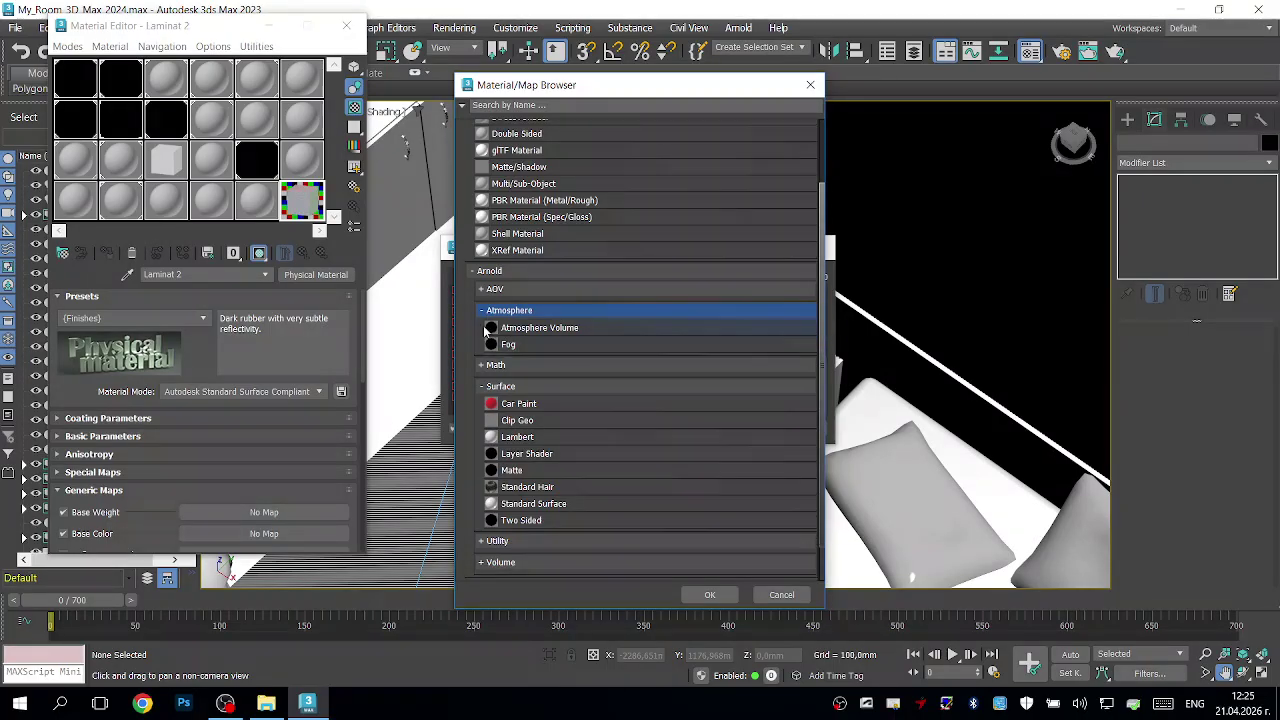
{"action": "left_click", "coordinate": [487, 311]}
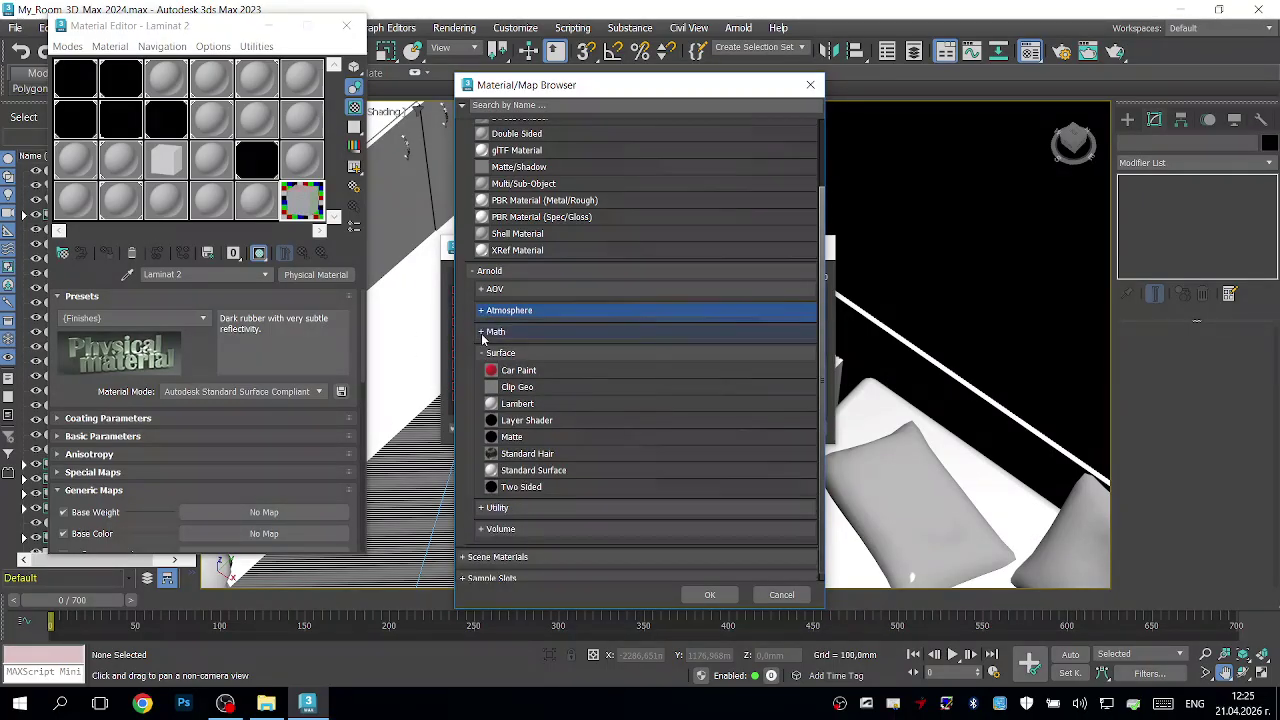
{"action": "left_click", "coordinate": [481, 333]}
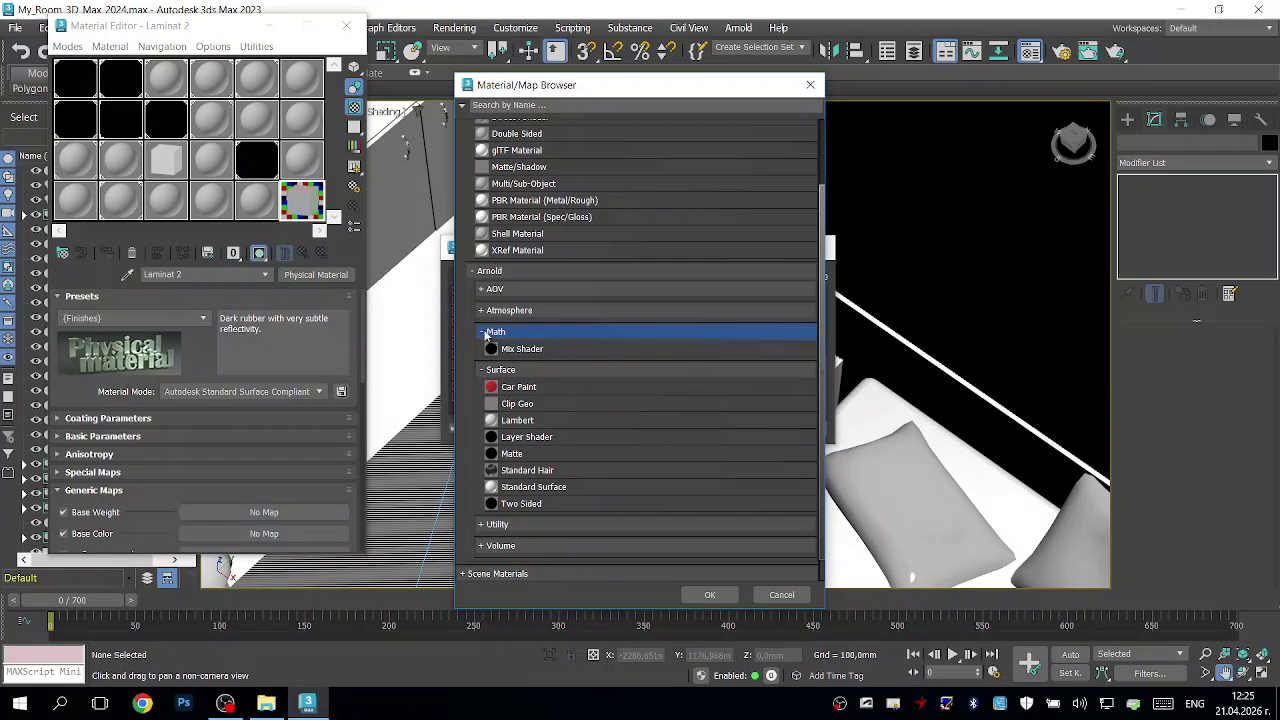
{"action": "left_click", "coordinate": [482, 332]}
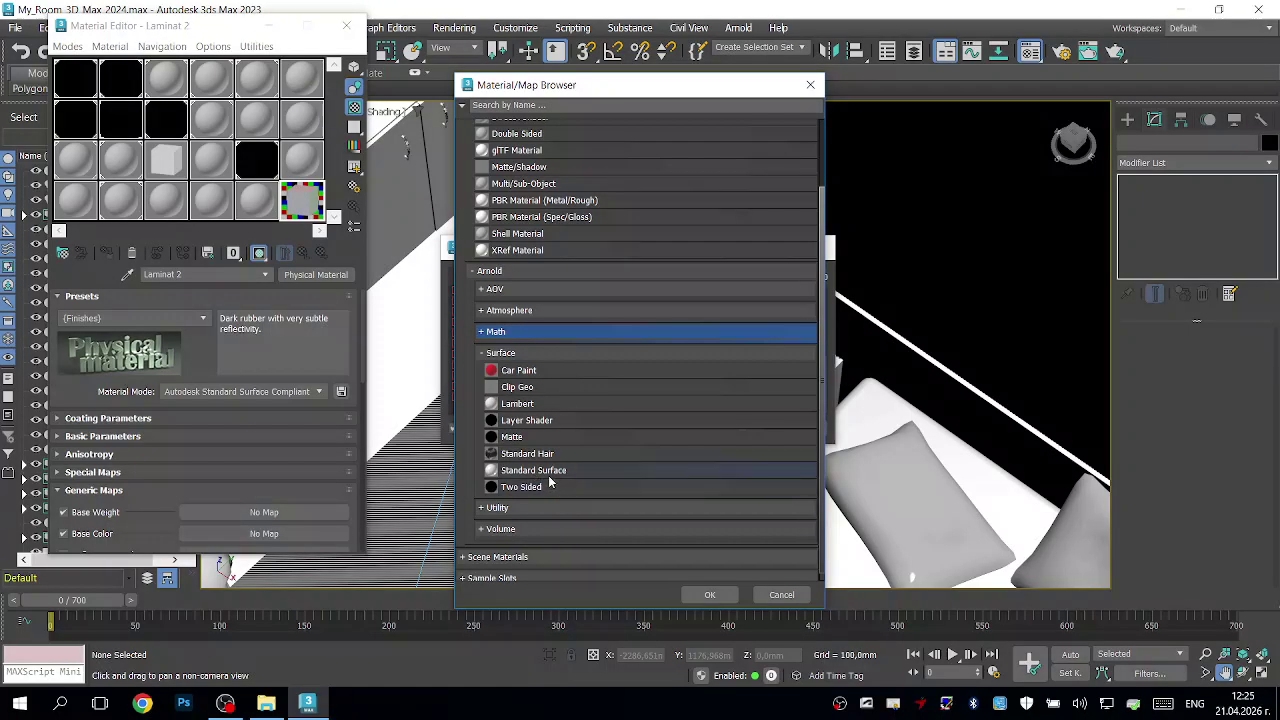
Step: Change Laminat 2 to the Arnold Standard Surface material type and close the Arnold render message window
{"action": "scroll", "coordinate": [549, 378], "scroll_direction": "up", "scroll_amount": 1}
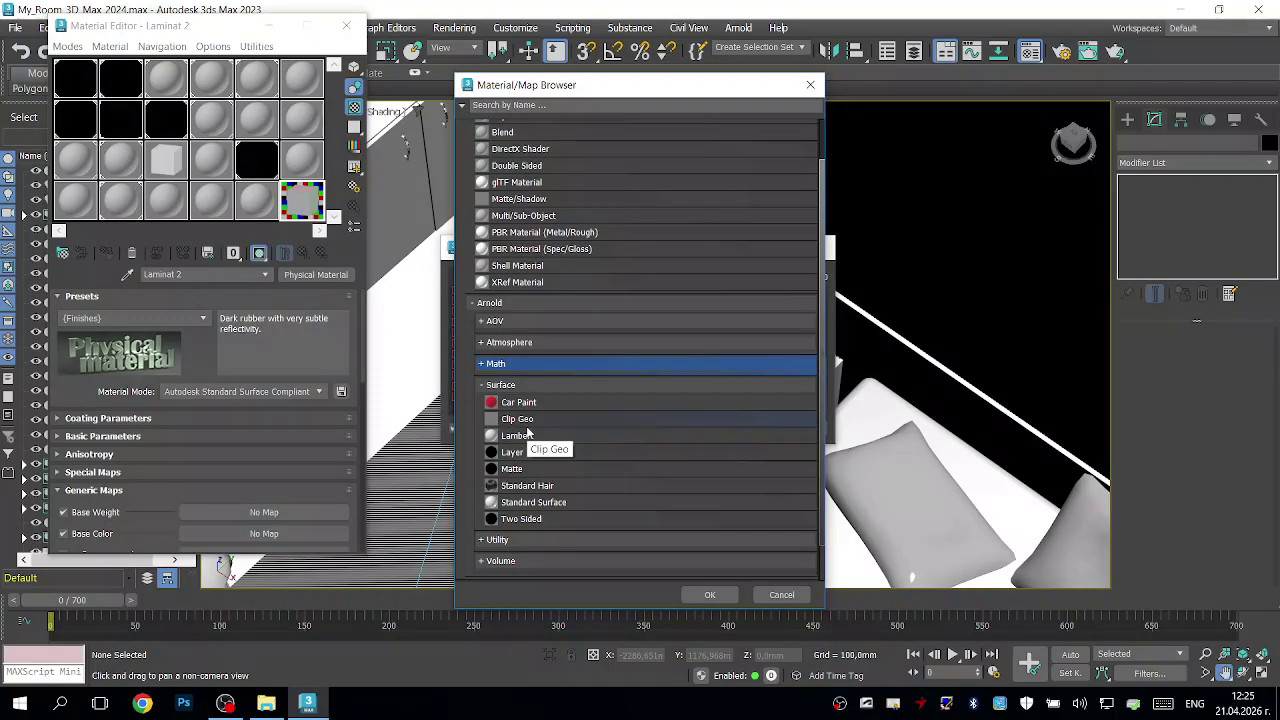
{"action": "scroll", "coordinate": [540, 230], "scroll_direction": "up", "scroll_amount": 2}
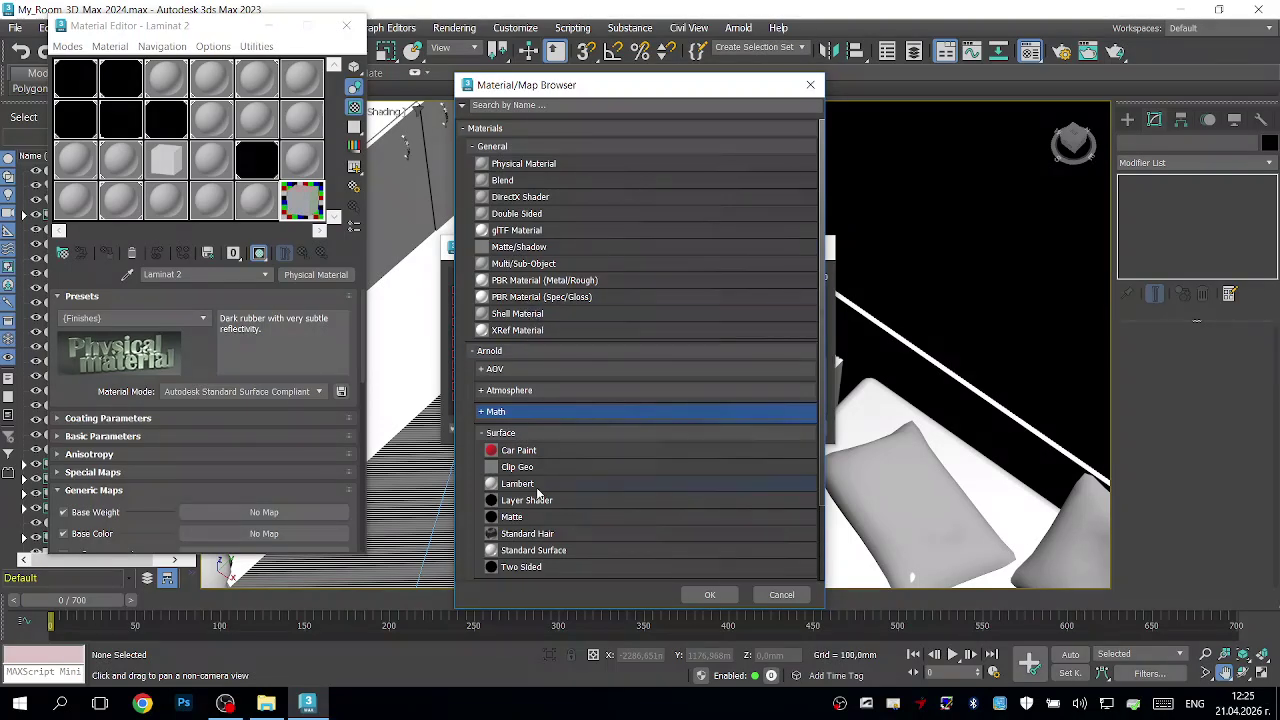
{"action": "double_click", "coordinate": [536, 551]}
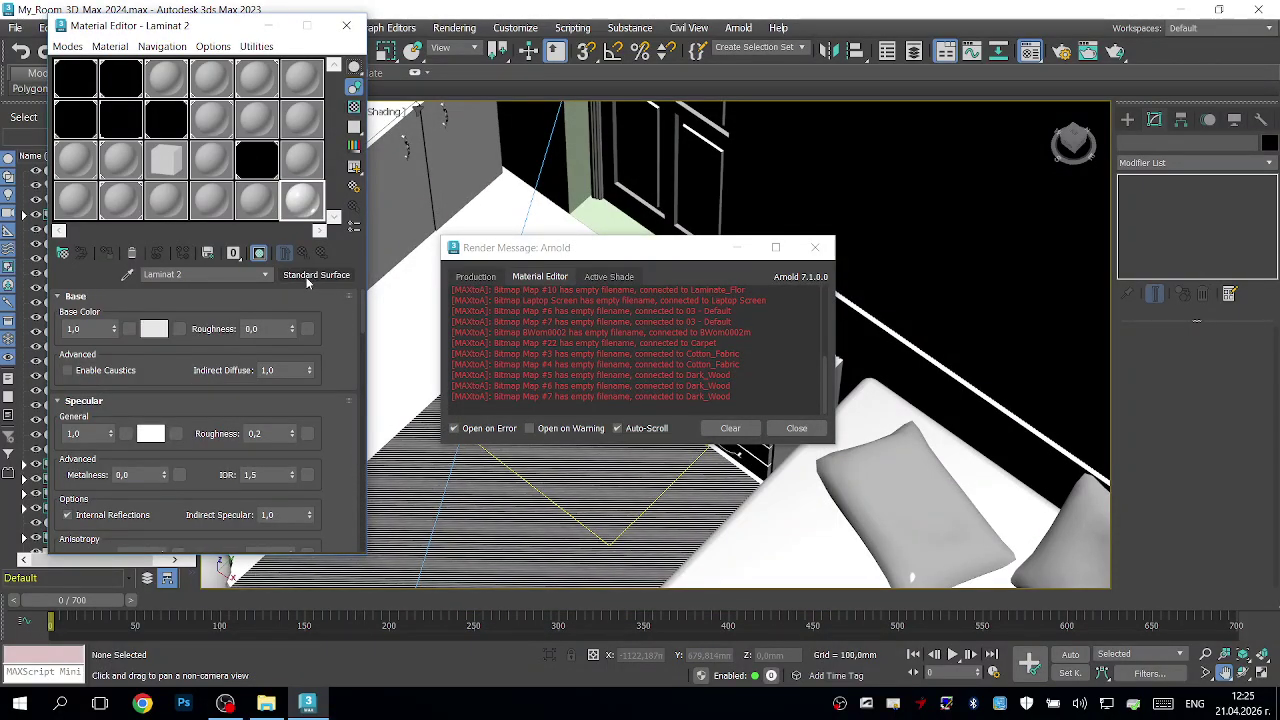
{"action": "left_click", "coordinate": [808, 429]}
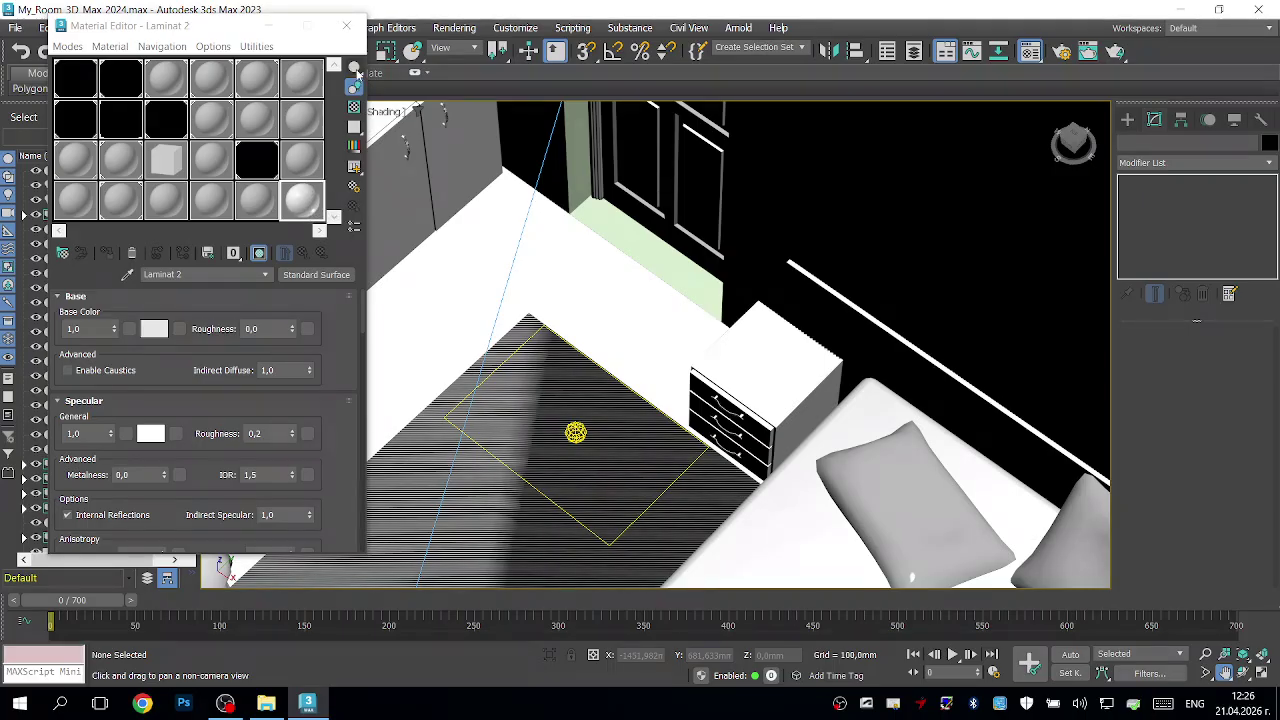
Step: Show the Laminat 2 sample as a cube and set the material's base color to a light pinkish red
{"action": "left_click_drag", "start_coordinate": [355, 67], "coordinate": [414, 67]}
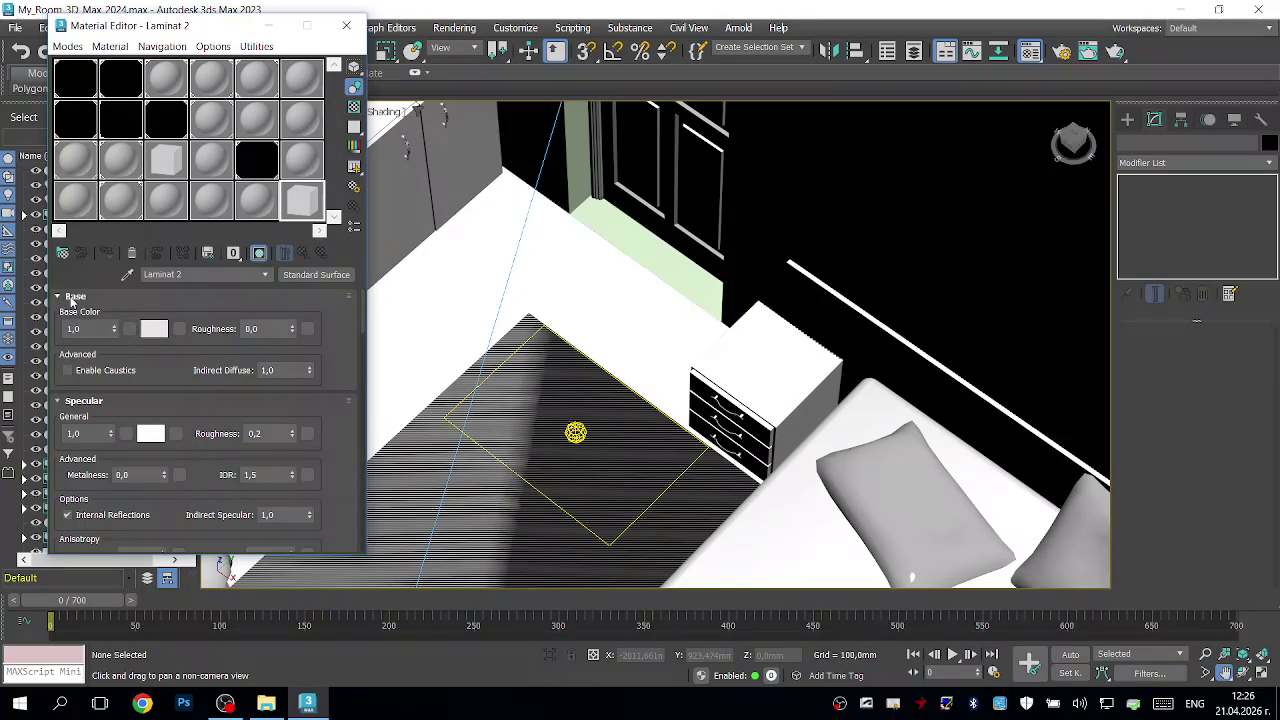
{"action": "left_click", "coordinate": [154, 331]}
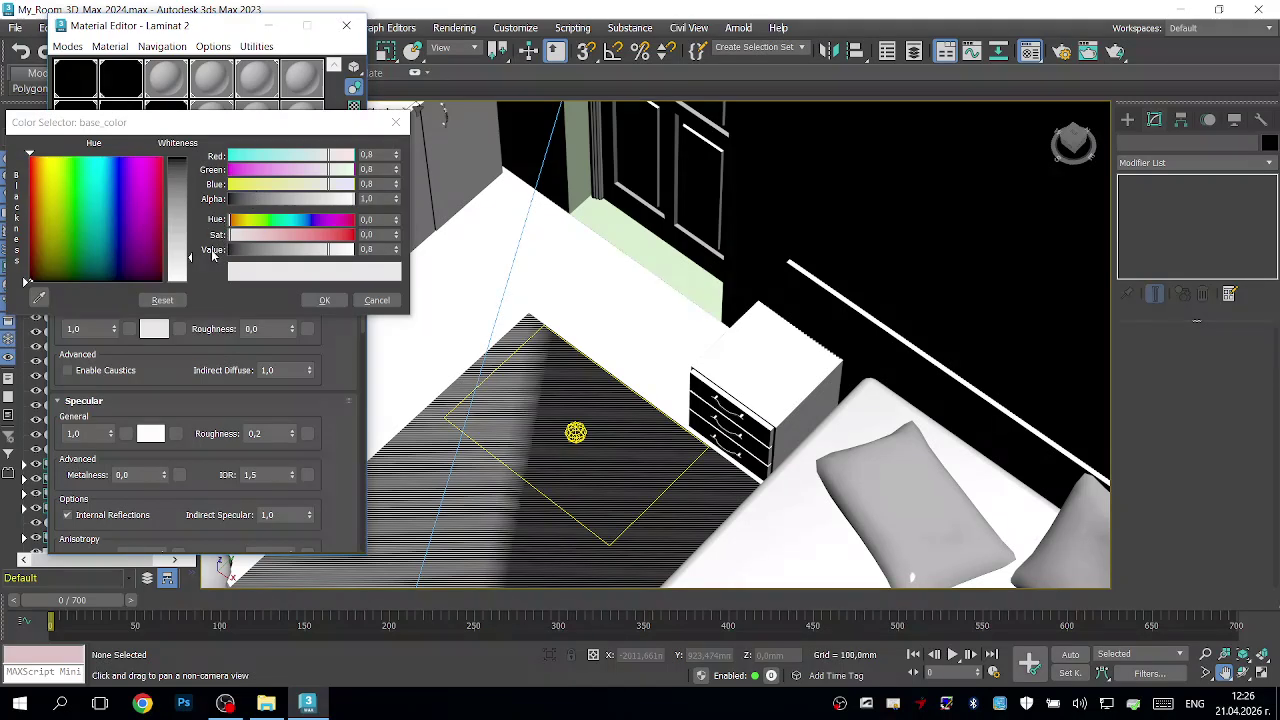
{"action": "left_click", "coordinate": [351, 234]}
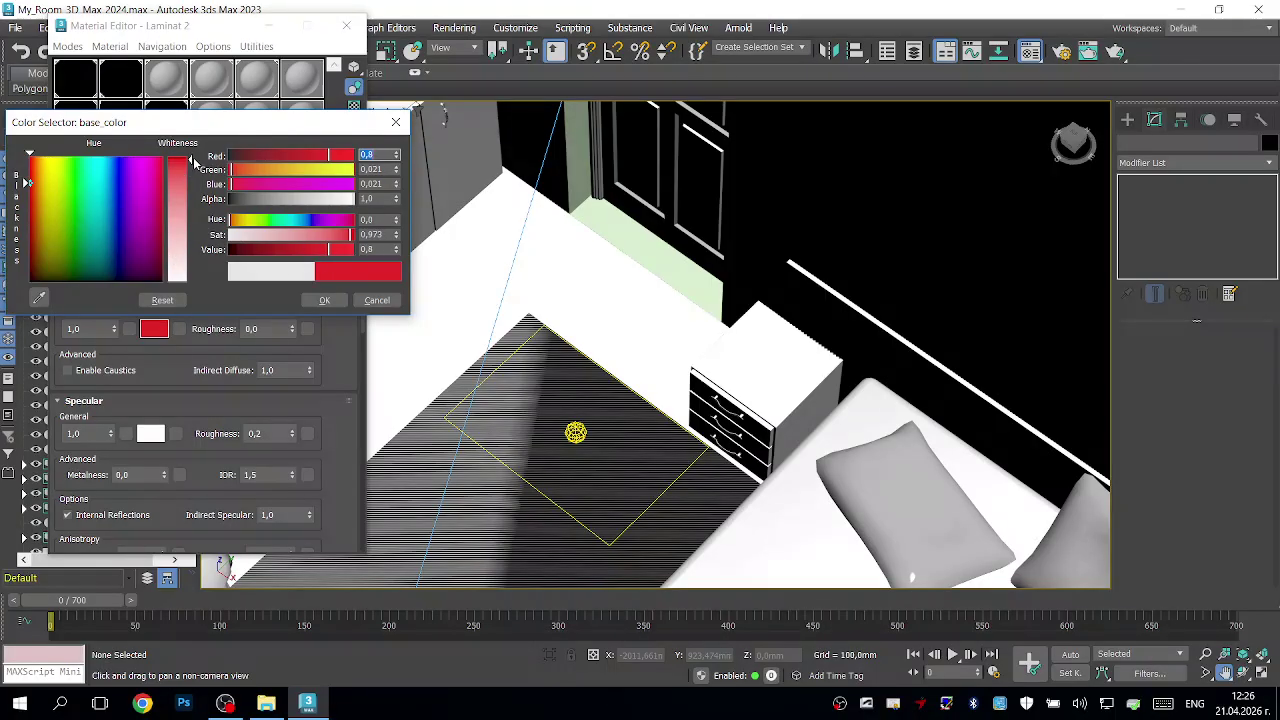
{"action": "left_click_drag", "start_coordinate": [192, 162], "coordinate": [190, 194]}
{"action": "left_click", "coordinate": [322, 300]}
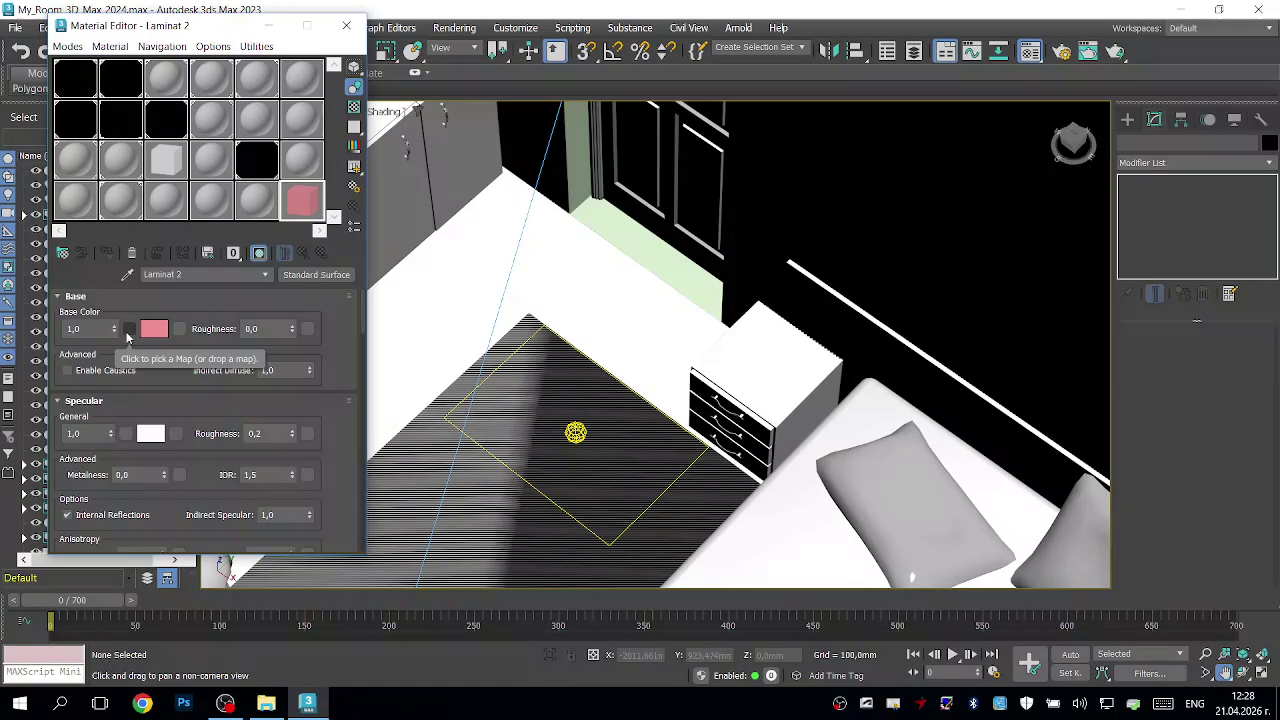
Step: Open the map choices for the base color of Laminat 2 and look through the General maps, from Bitmap to Tiles
{"action": "left_click", "coordinate": [181, 330]}
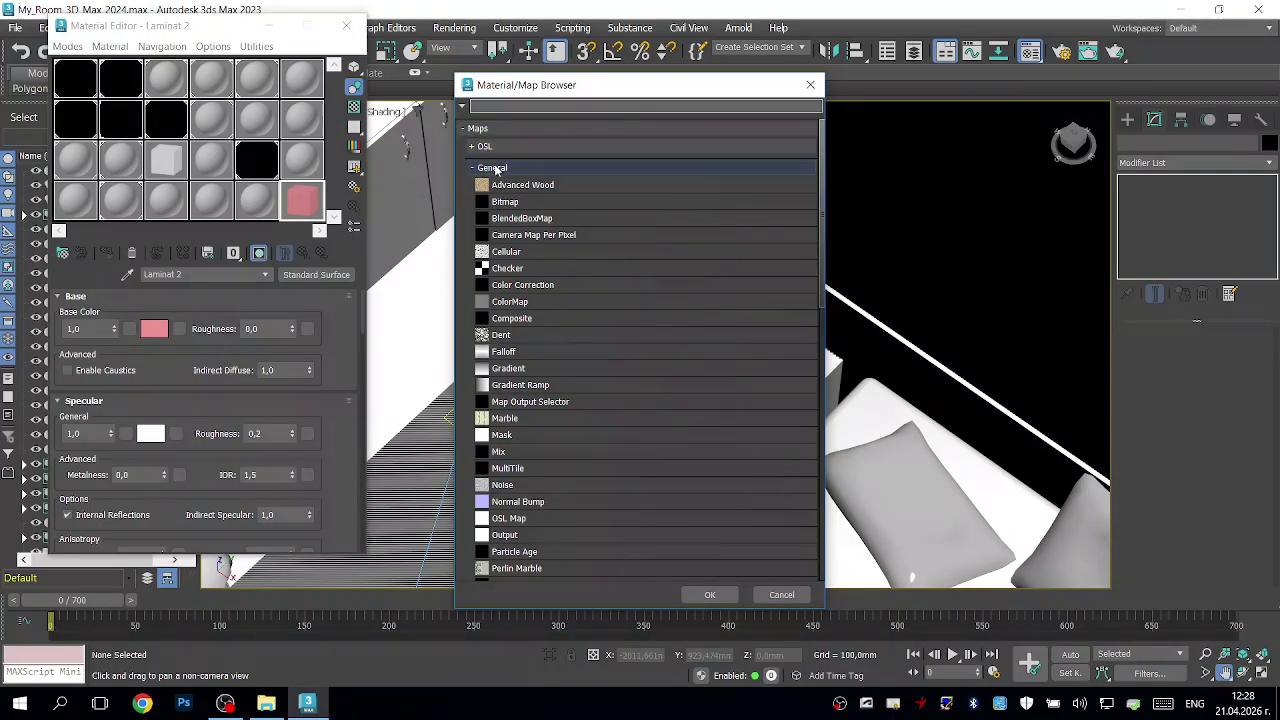
{"action": "left_click", "coordinate": [507, 201]}
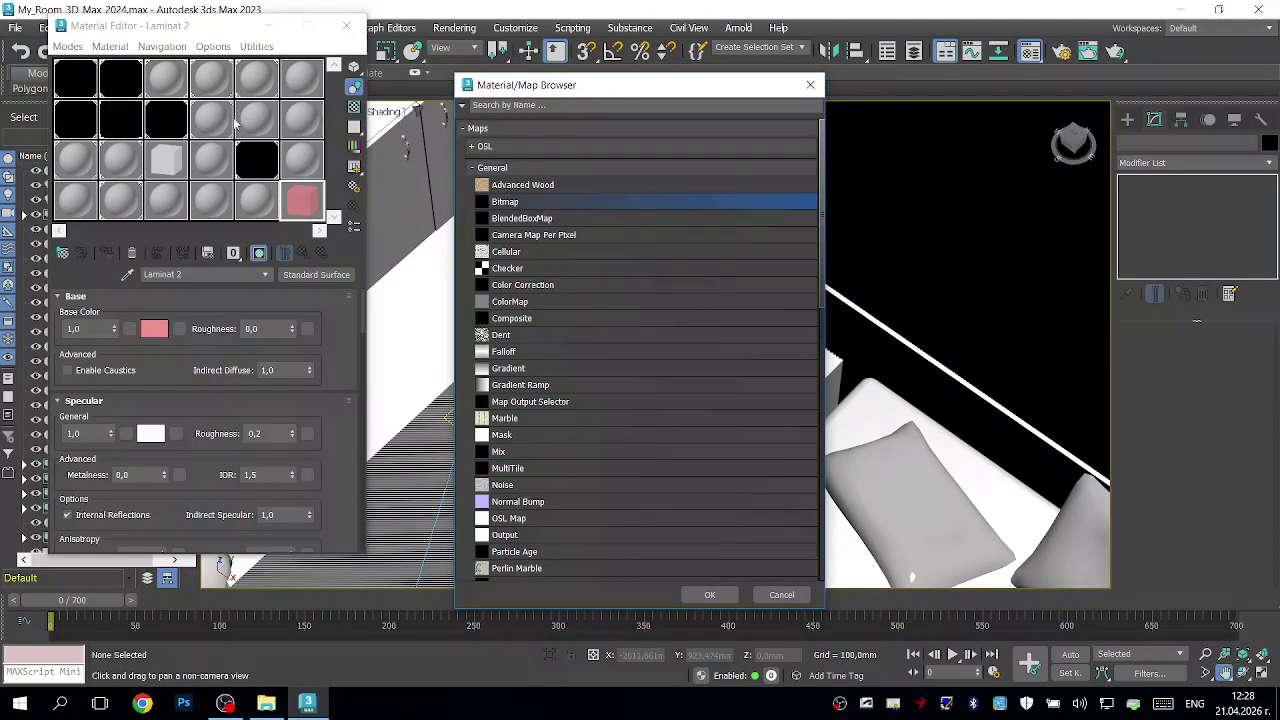
{"action": "scroll", "coordinate": [527, 410], "scroll_direction": "down", "scroll_amount": 1}
{"action": "scroll", "coordinate": [527, 410], "scroll_direction": "down", "scroll_amount": 2}
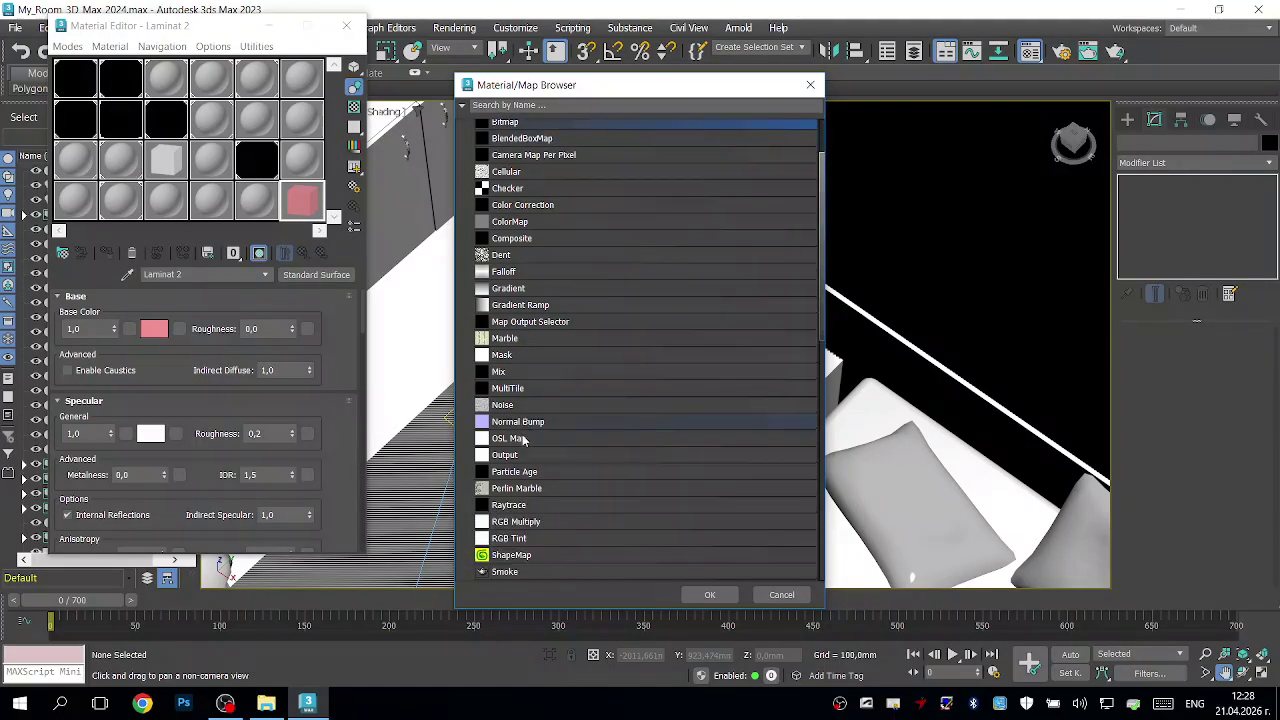
{"action": "scroll", "coordinate": [507, 483], "scroll_direction": "down", "scroll_amount": 1}
{"action": "scroll", "coordinate": [507, 483], "scroll_direction": "down", "scroll_amount": 1}
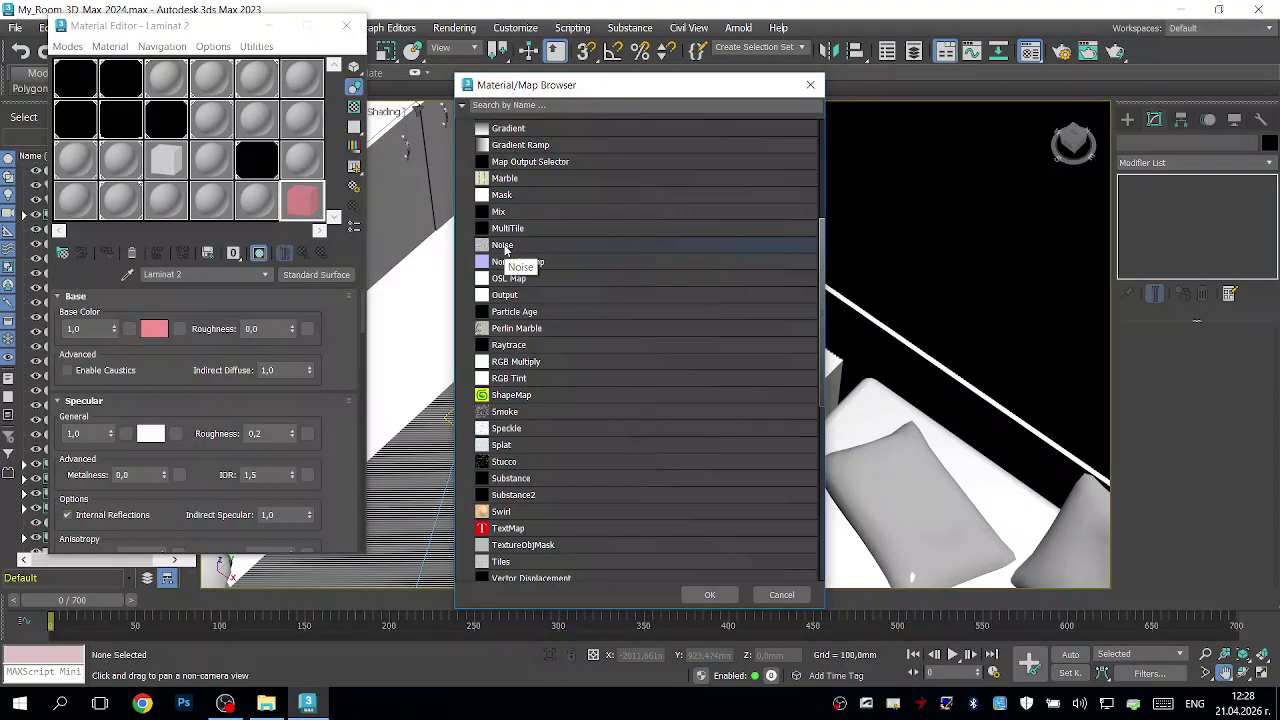
{"action": "scroll", "coordinate": [523, 245], "scroll_direction": "up", "scroll_amount": 4}
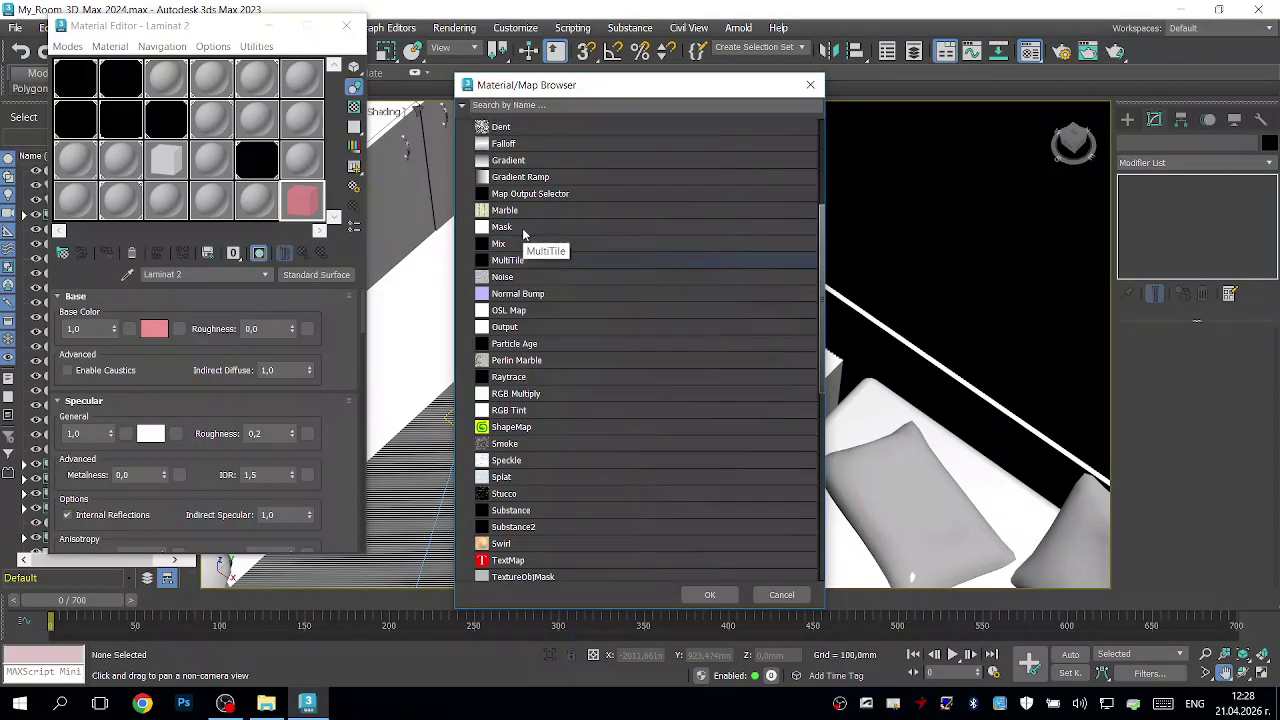
{"action": "scroll", "coordinate": [510, 165], "scroll_direction": "up", "scroll_amount": 1}
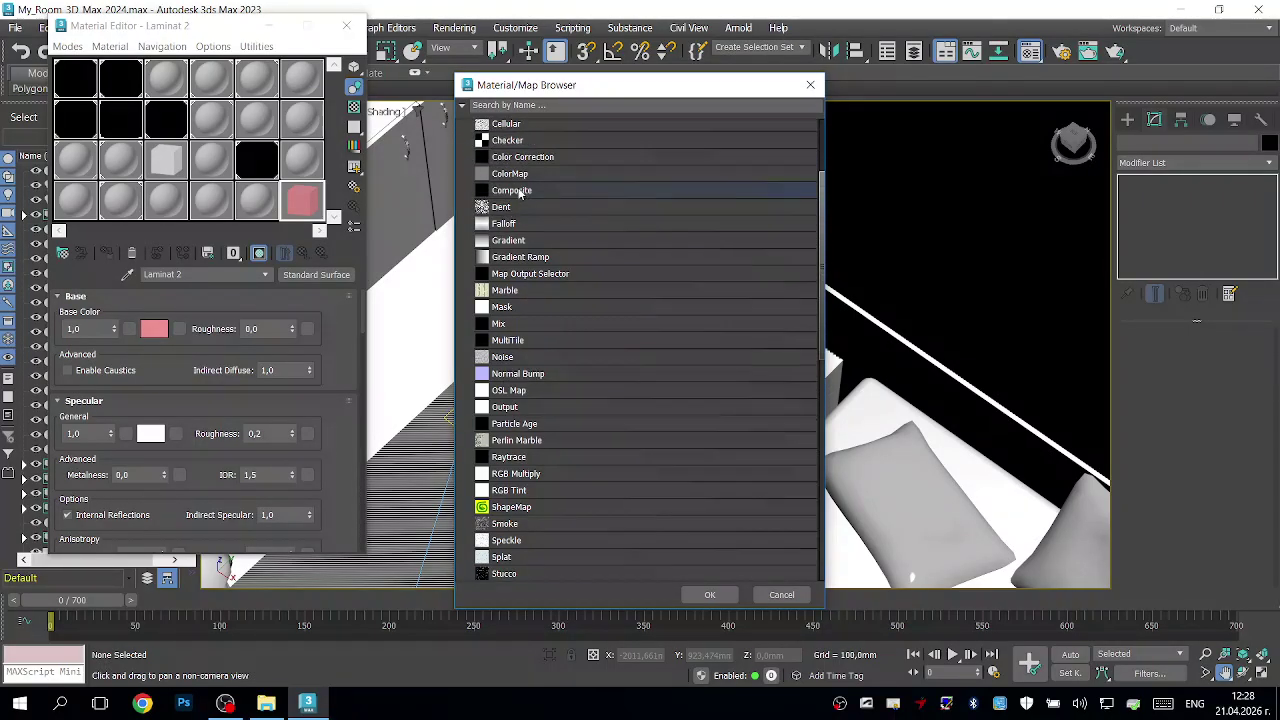
{"action": "scroll", "coordinate": [520, 190], "scroll_direction": "up", "scroll_amount": 1}
{"action": "scroll", "coordinate": [505, 192], "scroll_direction": "up", "scroll_amount": 2}
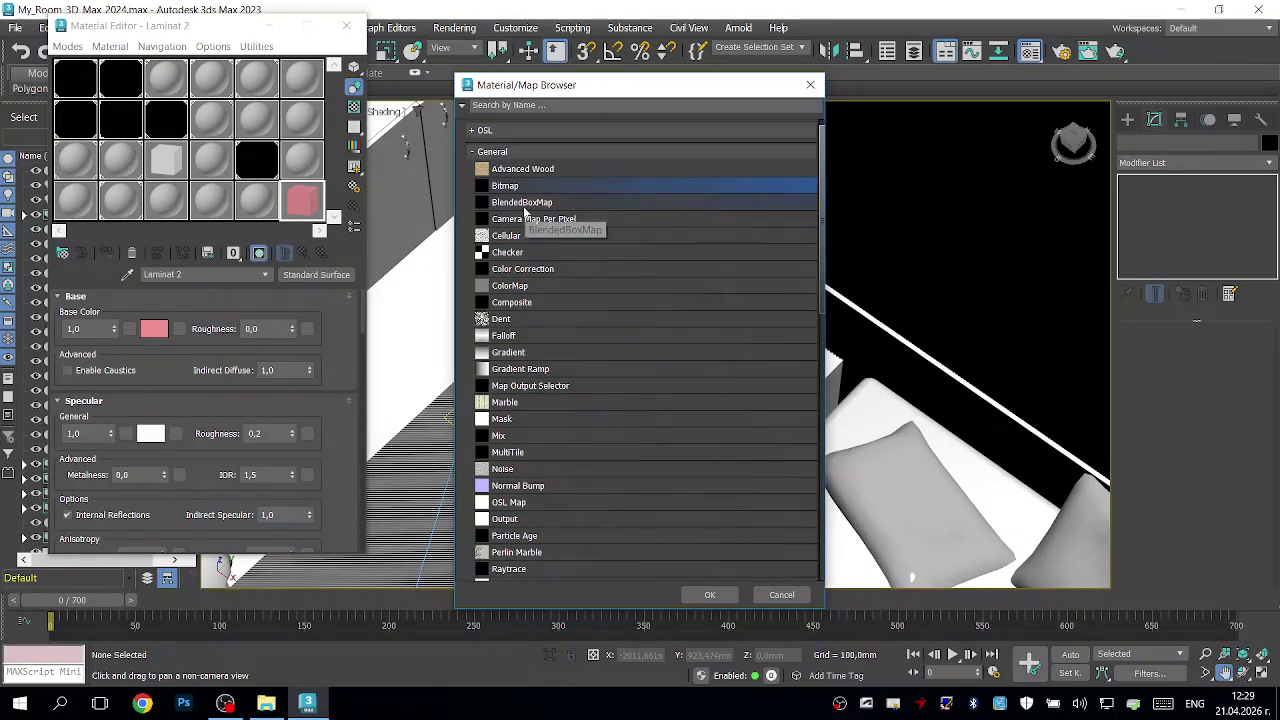
Step: Choose a Bitmap map for the base color and browse to the Windows (C:) drive to find the image file
{"action": "double_click", "coordinate": [504, 186]}
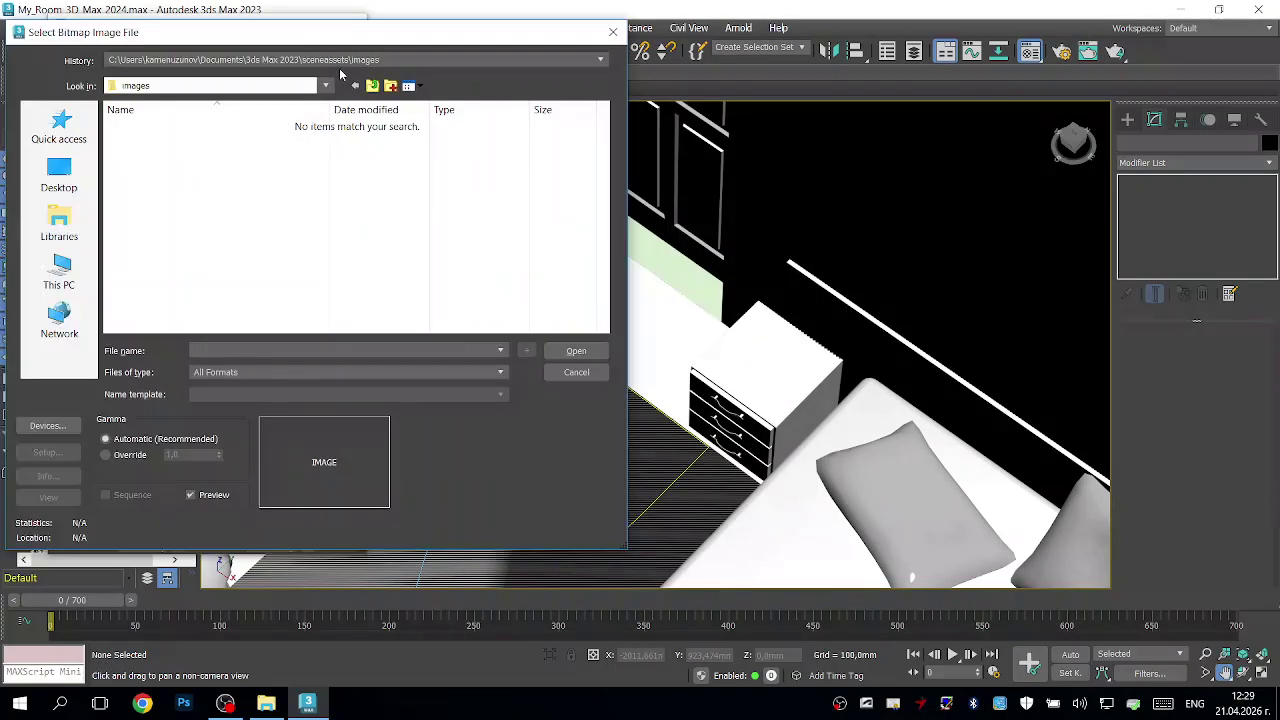
{"action": "left_click", "coordinate": [326, 87]}
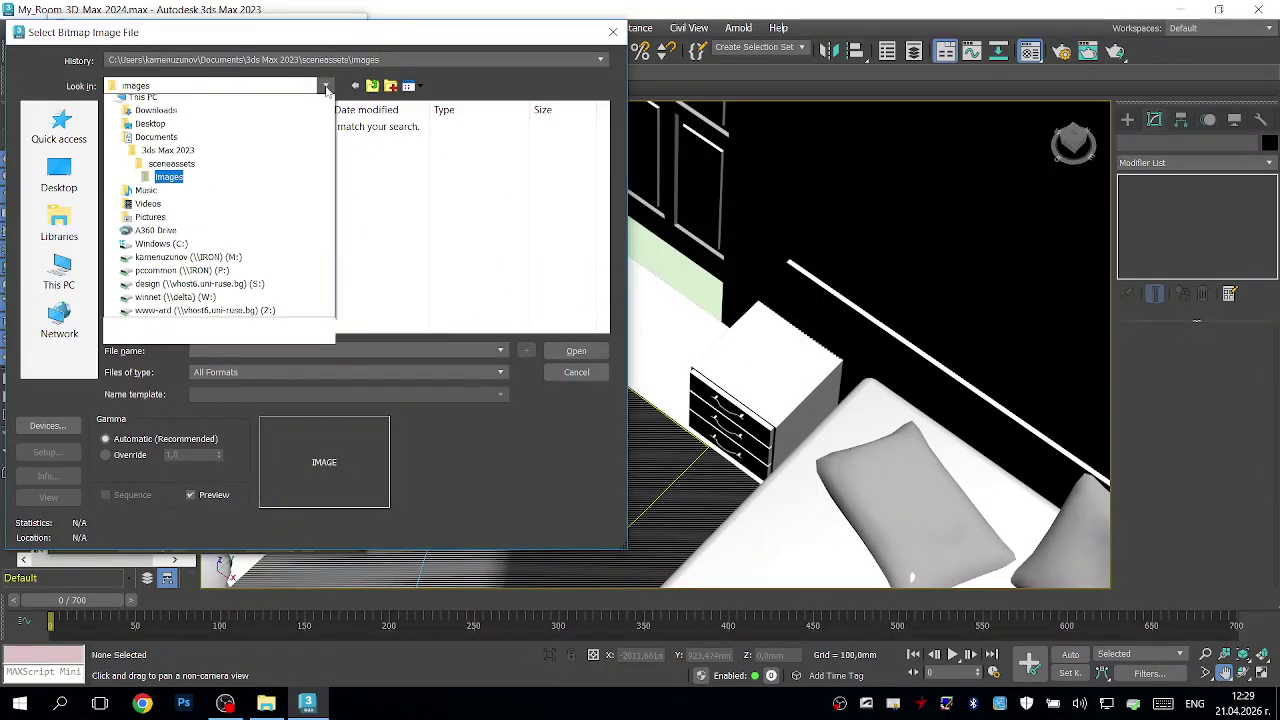
{"action": "left_click", "coordinate": [326, 87]}
{"action": "left_click", "coordinate": [324, 87]}
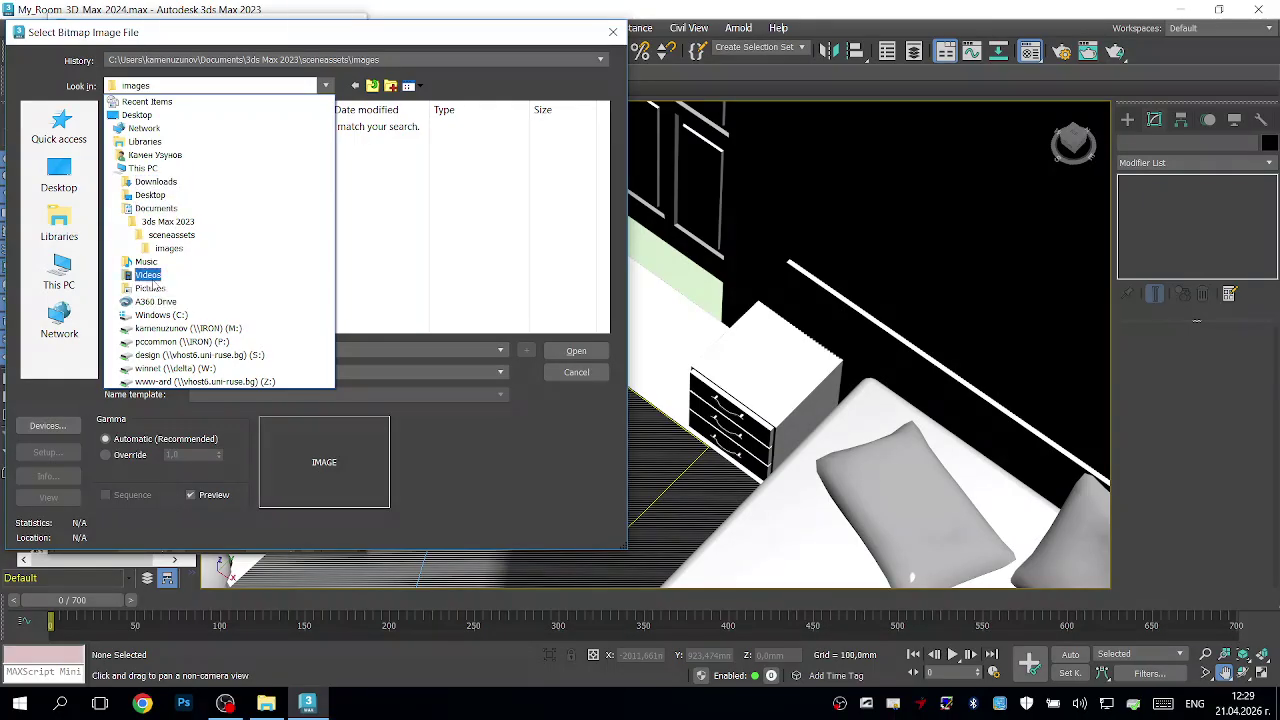
{"action": "left_click", "coordinate": [165, 314]}
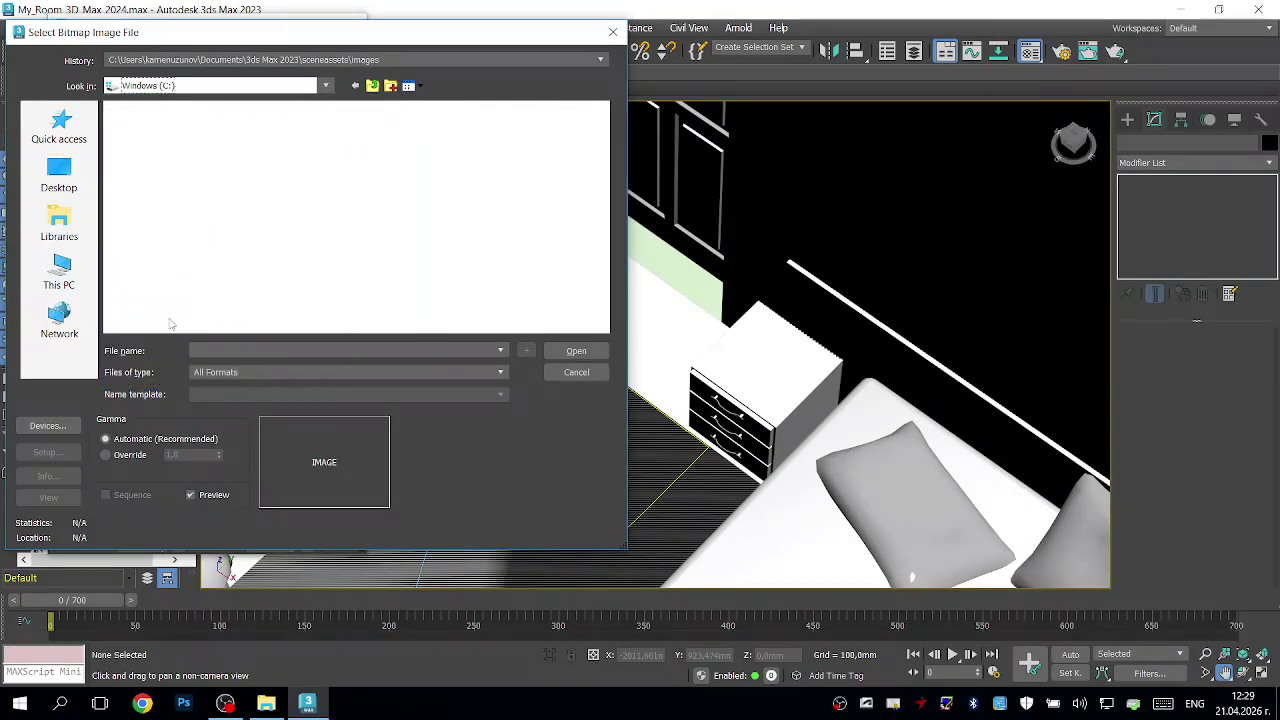
{"action": "scroll", "coordinate": [177, 313], "scroll_direction": "down", "scroll_amount": 3}
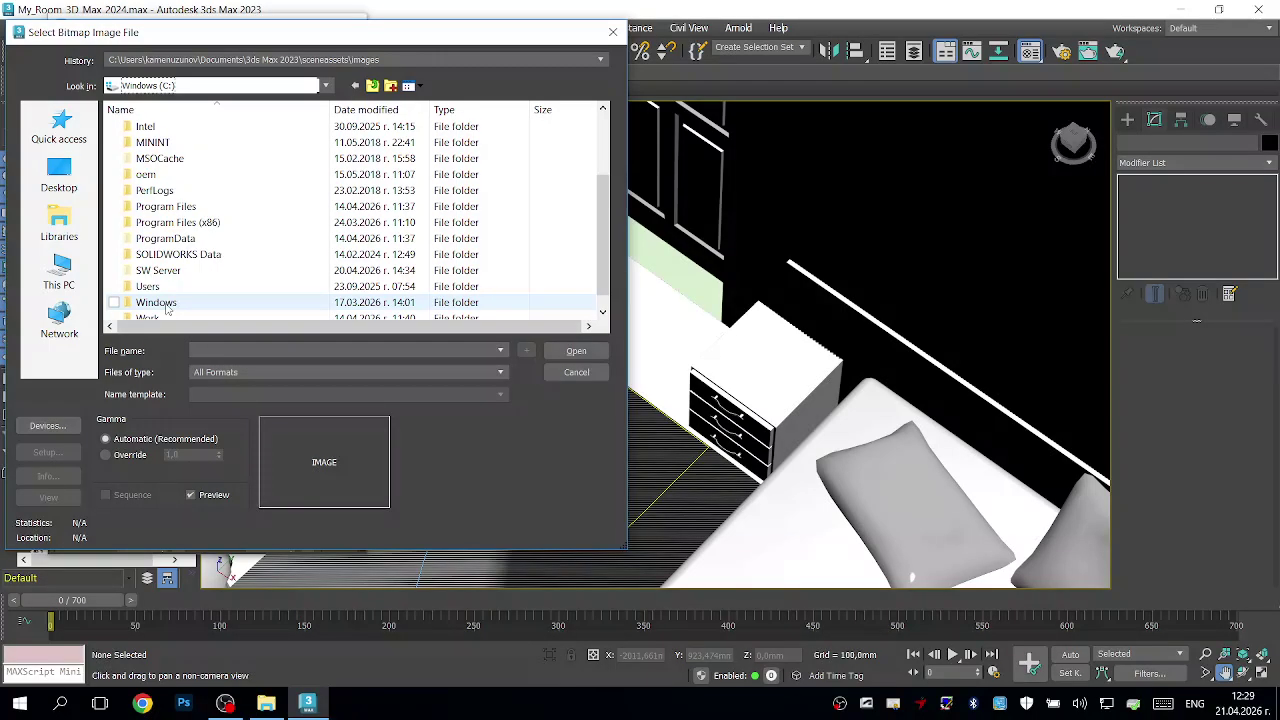
{"action": "scroll", "coordinate": [172, 310], "scroll_direction": "down", "scroll_amount": 1}
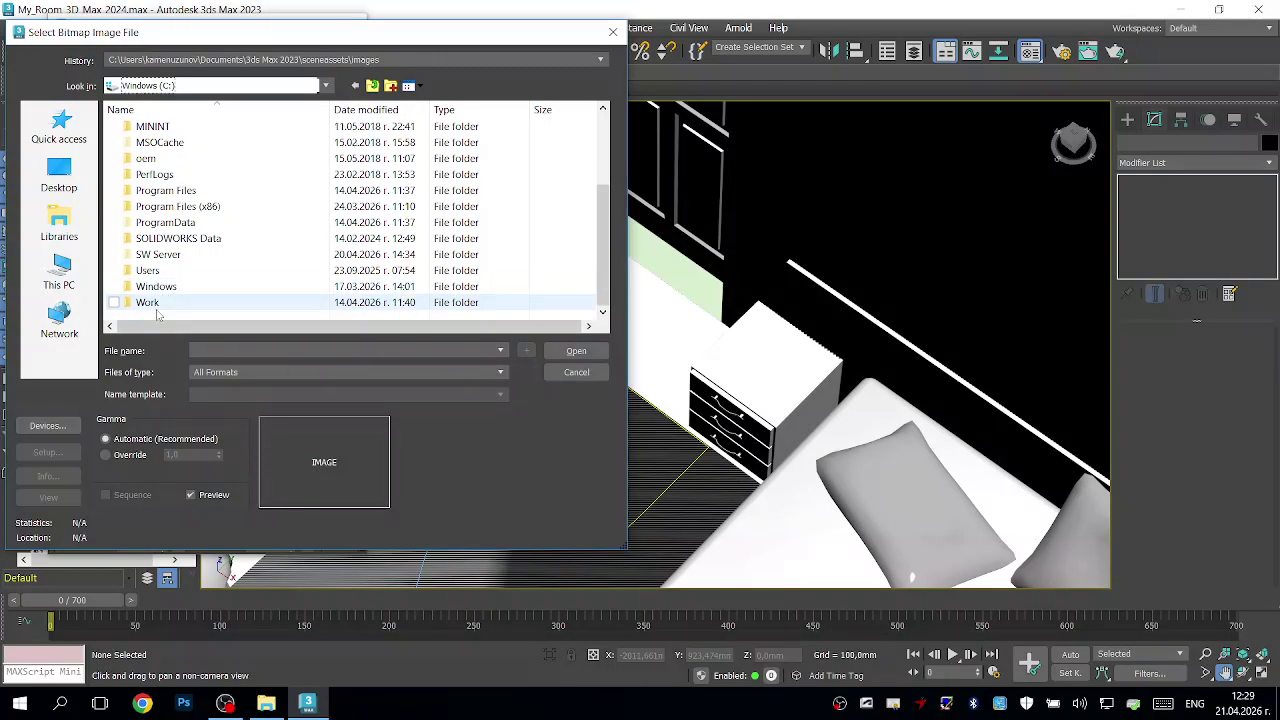
Step: Load laminate_floor_02_diff_1k.png from the laminate_floor_02 folder, inside 2026 3D Animation in the Work folder, as the base color bitmap
{"action": "double_click", "coordinate": [158, 303]}
{"action": "double_click", "coordinate": [184, 127]}
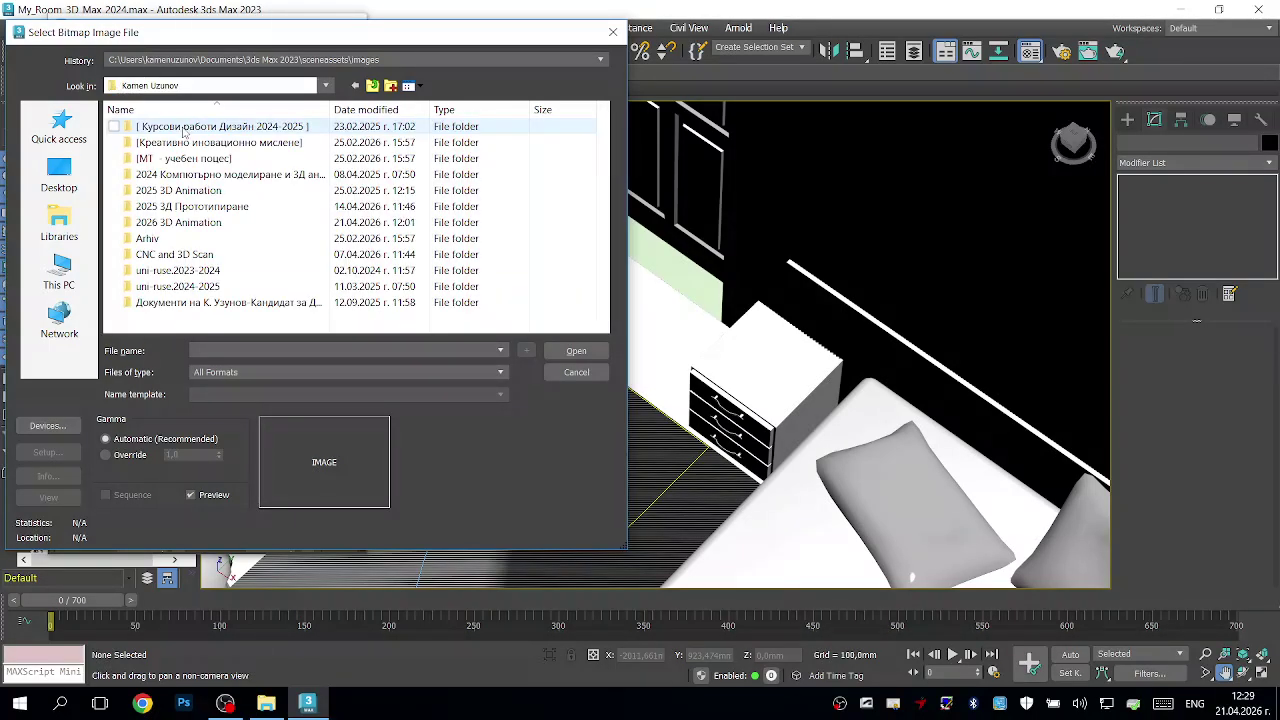
{"action": "left_click", "coordinate": [180, 222]}
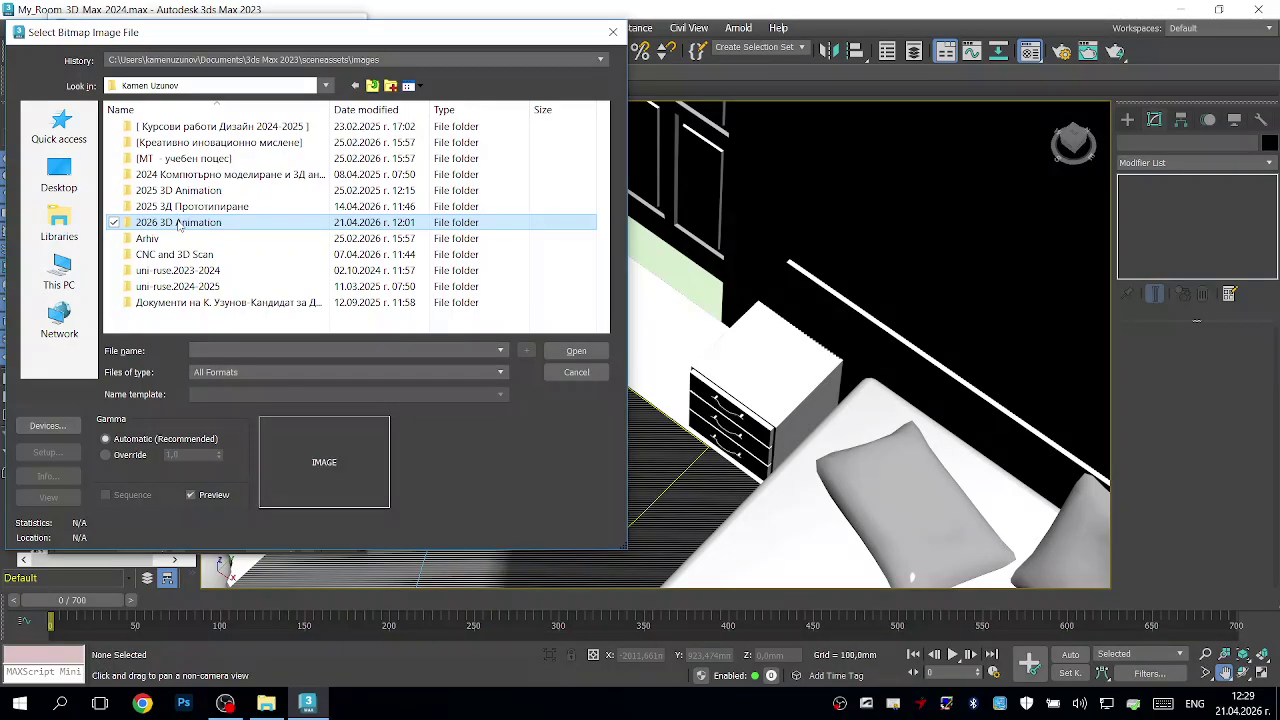
{"action": "double_click", "coordinate": [180, 222]}
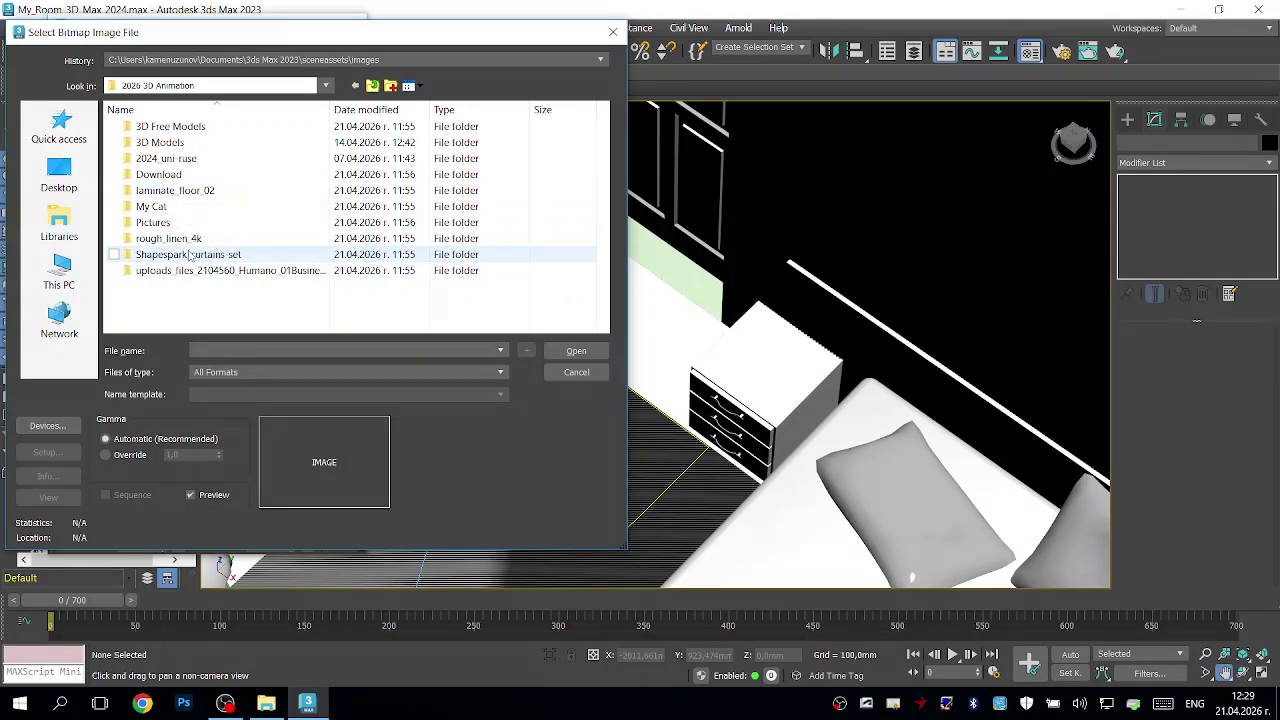
{"action": "double_click", "coordinate": [177, 197]}
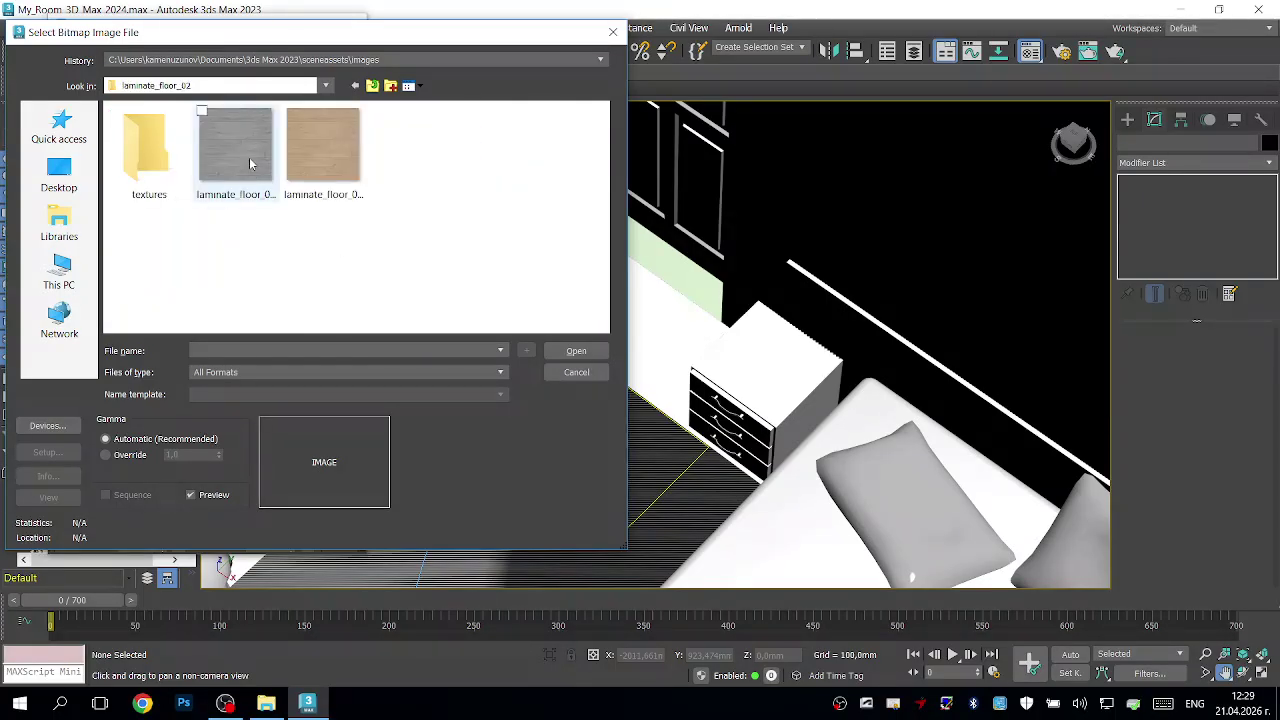
{"action": "double_click", "coordinate": [323, 132]}
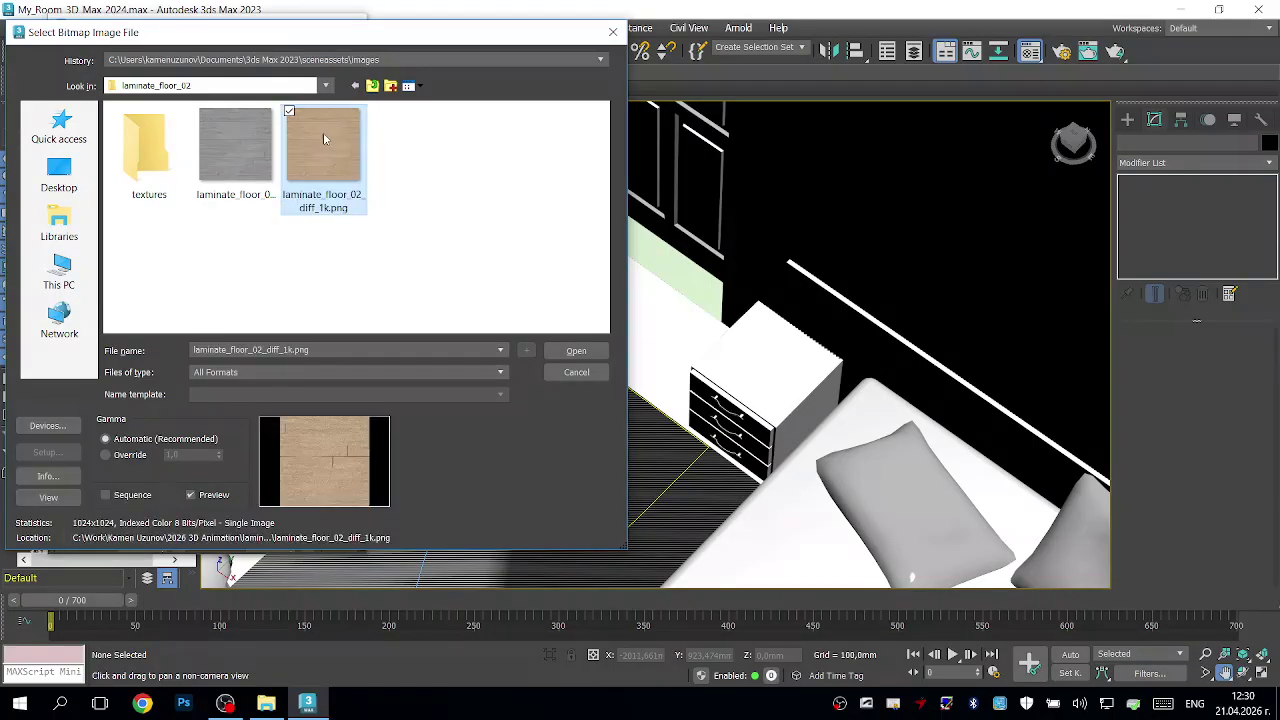
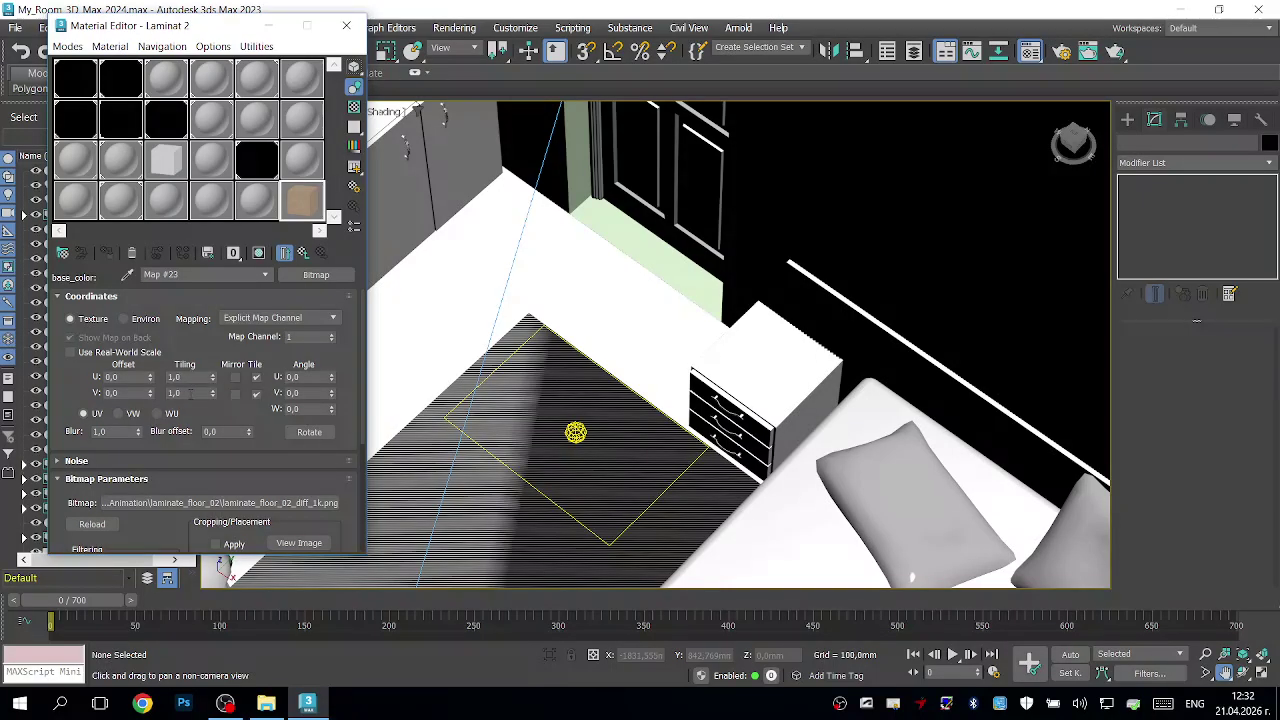
Step: Open an enlarged preview of the Laminat 2 sample and reduce the bitmap's U and V tiling to 0,5
{"action": "double_click", "coordinate": [305, 201]}
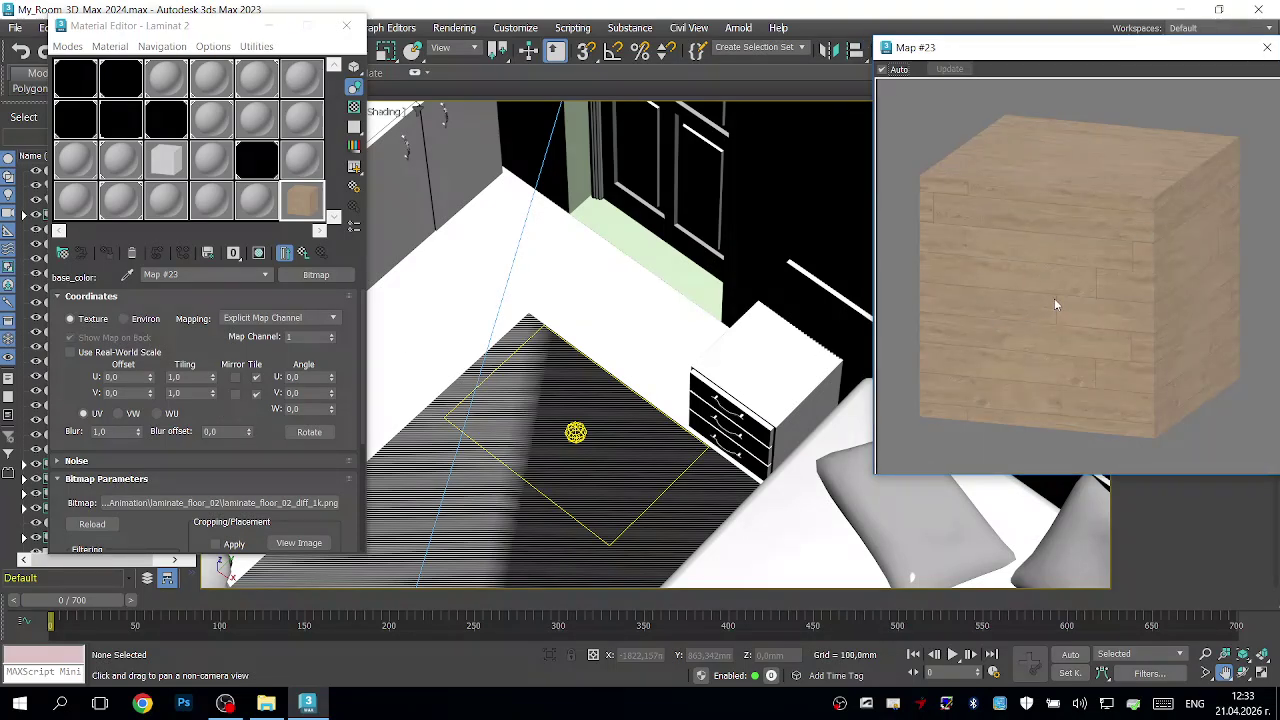
{"action": "left_click", "coordinate": [195, 377]}
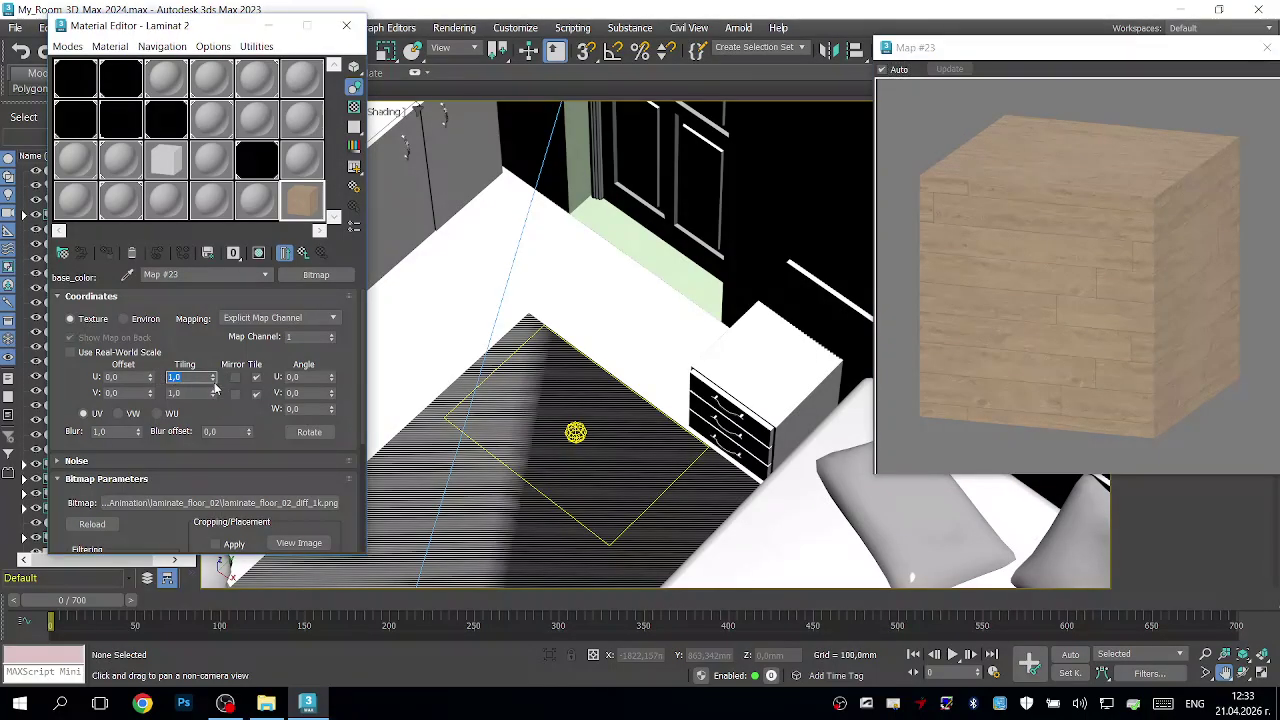
{"action": "left_click", "coordinate": [212, 381]}
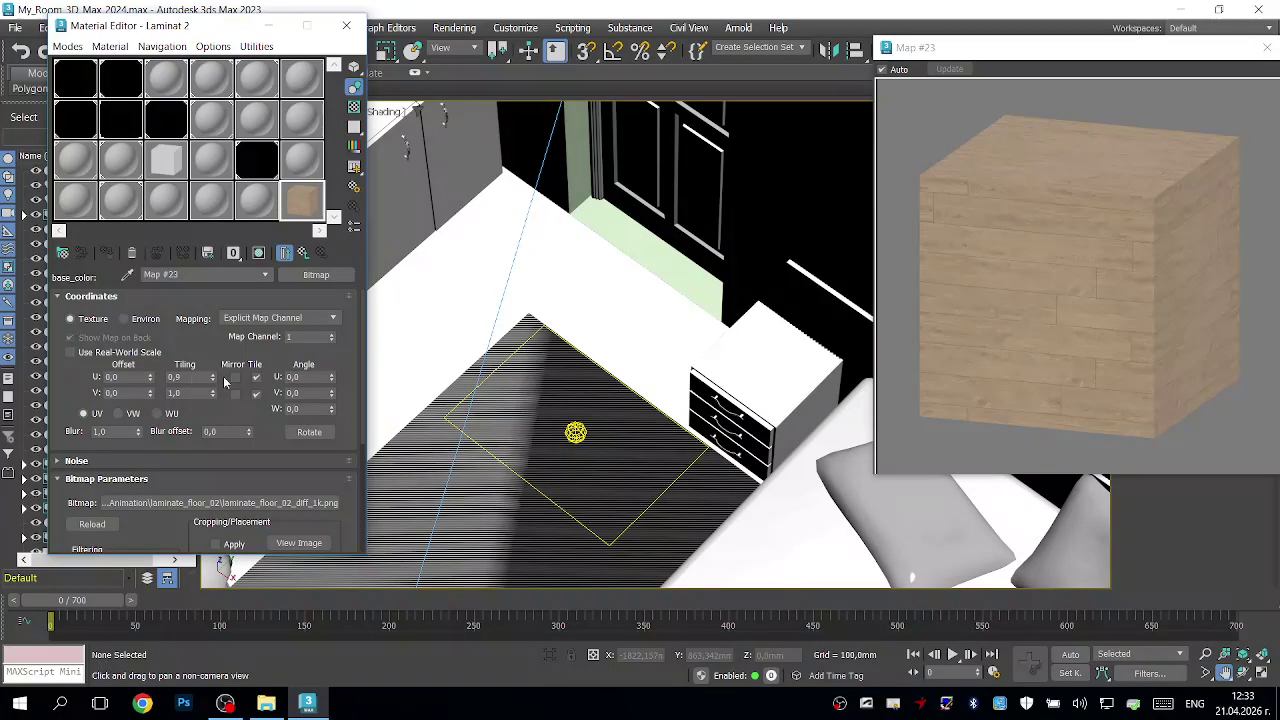
{"action": "left_click_drag", "start_coordinate": [213, 383], "coordinate": [213, 381]}
{"action": "left_click_drag", "start_coordinate": [213, 400], "coordinate": [213, 410]}
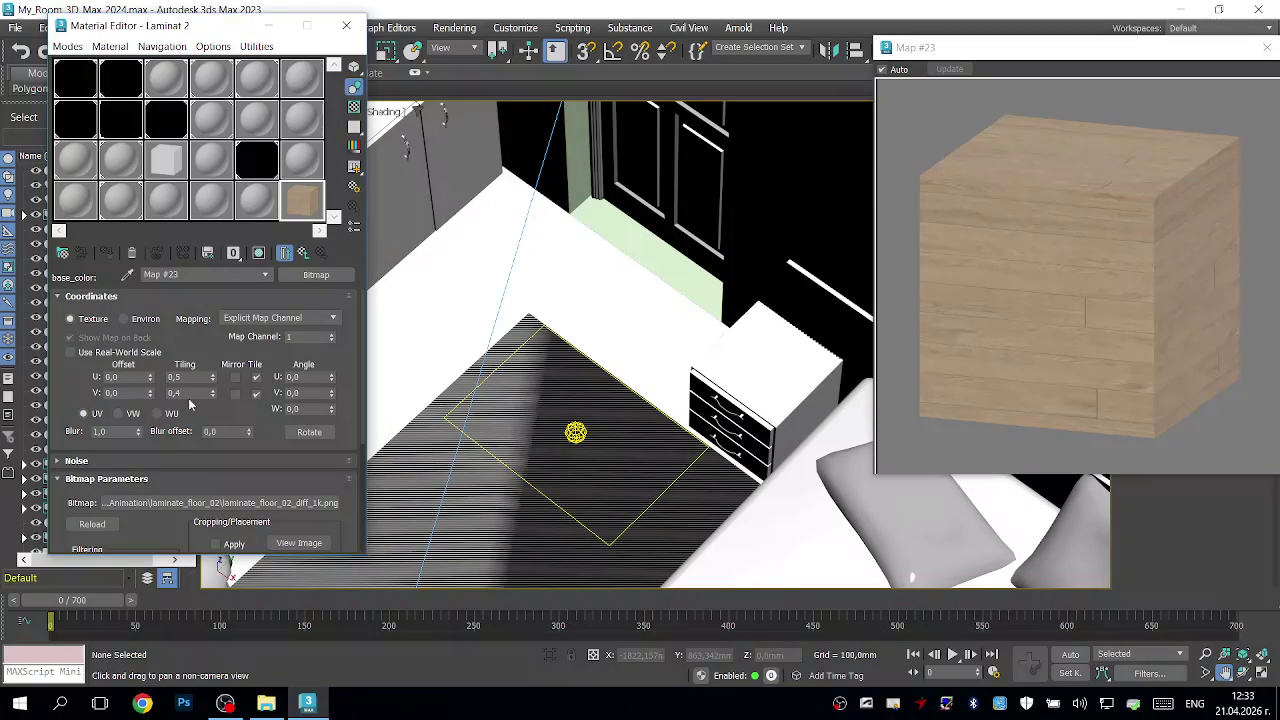
{"action": "left_click", "coordinate": [255, 395]}
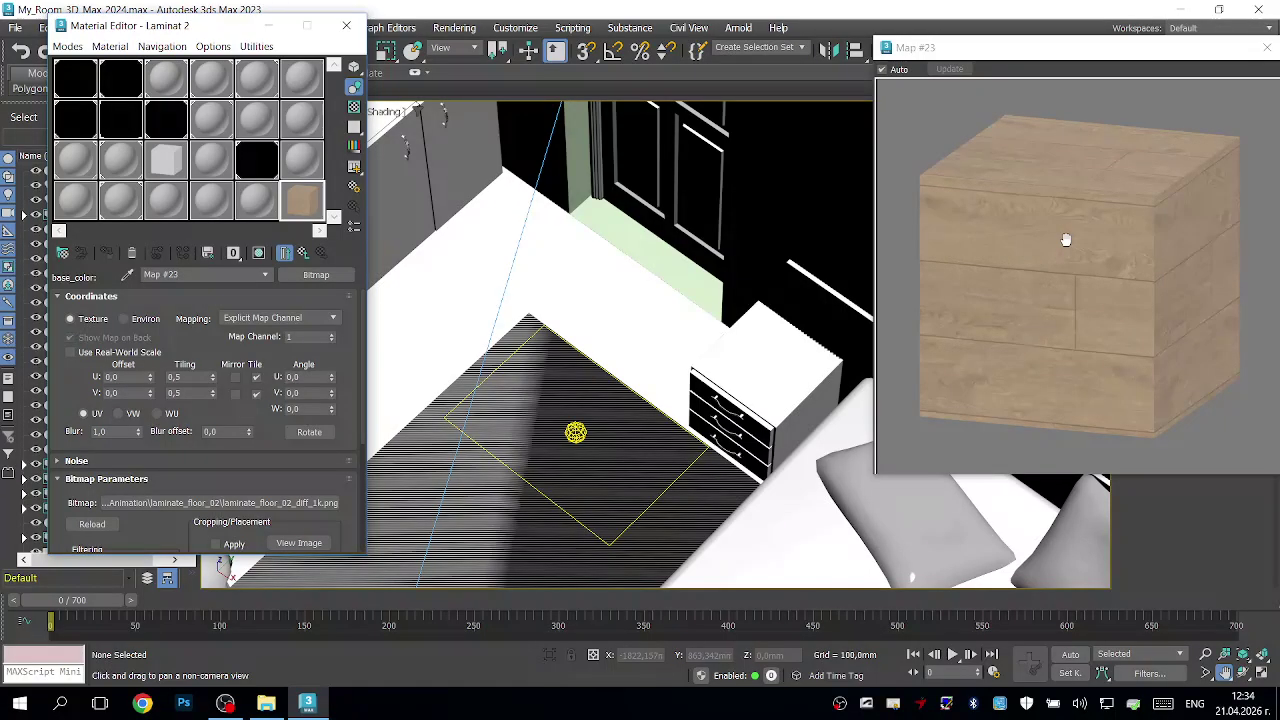
Step: Set the bitmap's U and V tiling to 2,0 and turn off Tile in both directions
{"action": "left_click", "coordinate": [180, 377]}
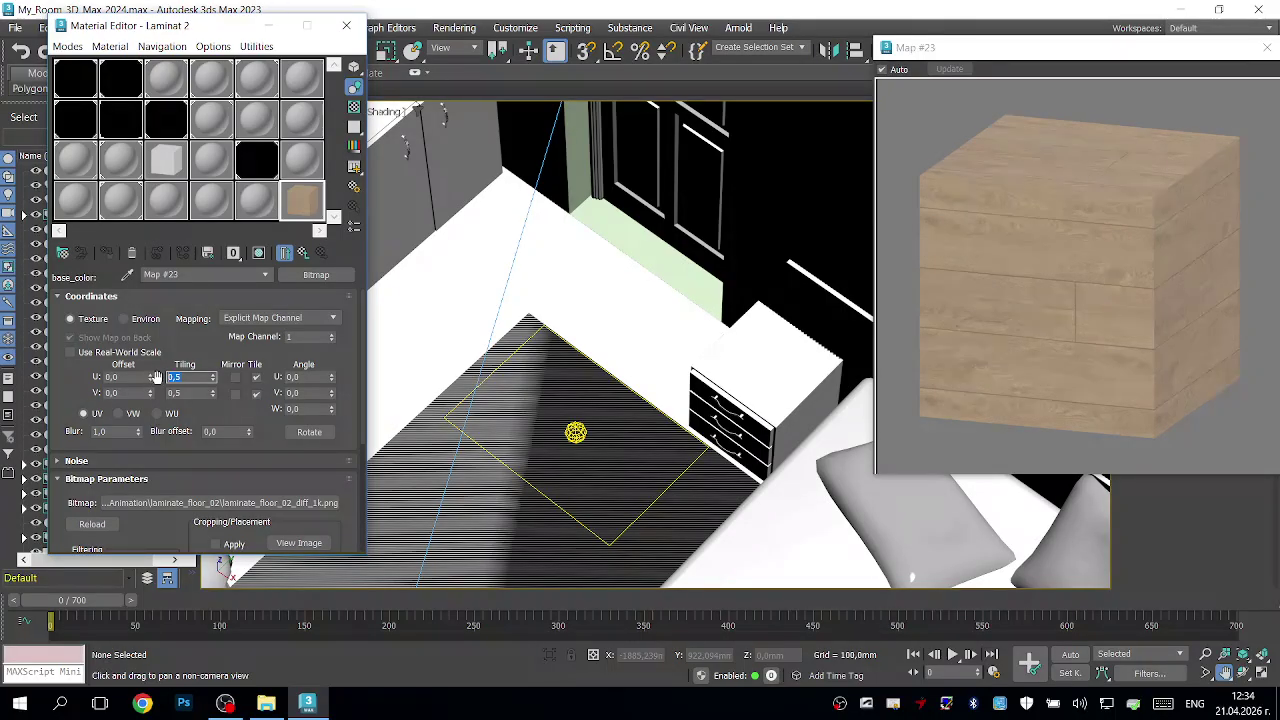
{"action": "type", "text": "2"}
{"action": "left_click", "coordinate": [190, 393]}
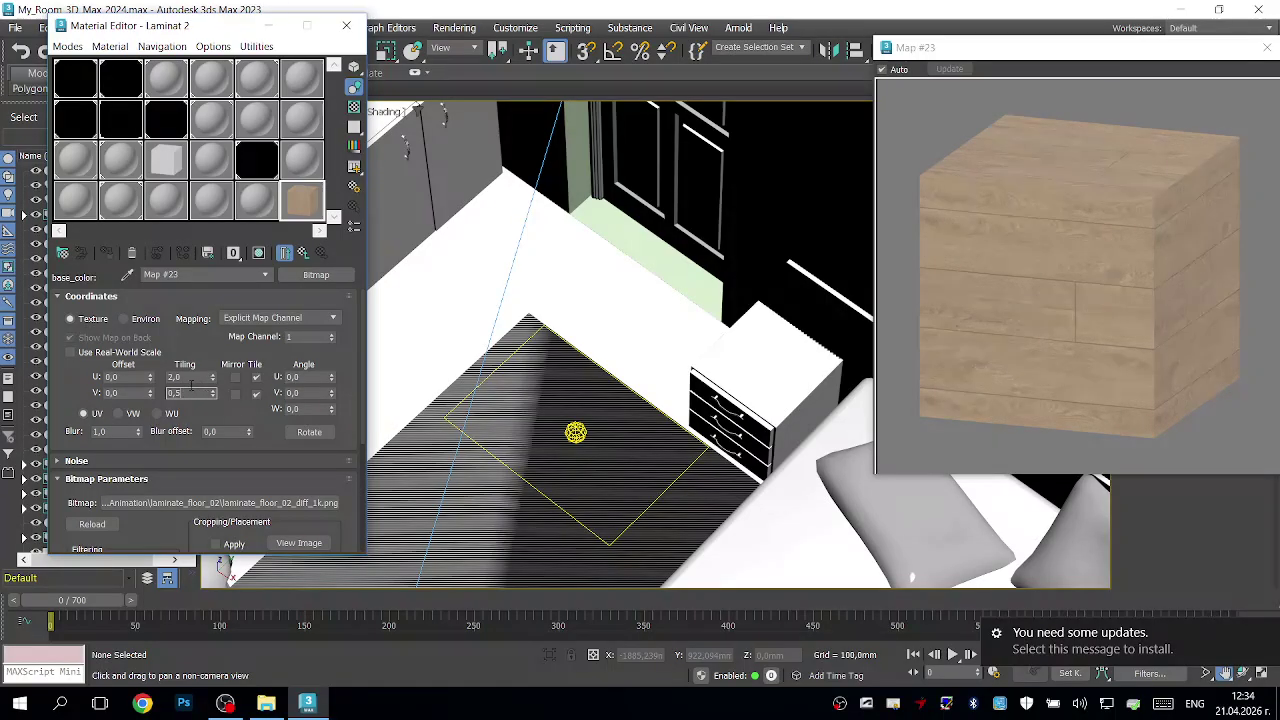
{"action": "type", "text": "2"}
{"action": "key", "text": "Return"}
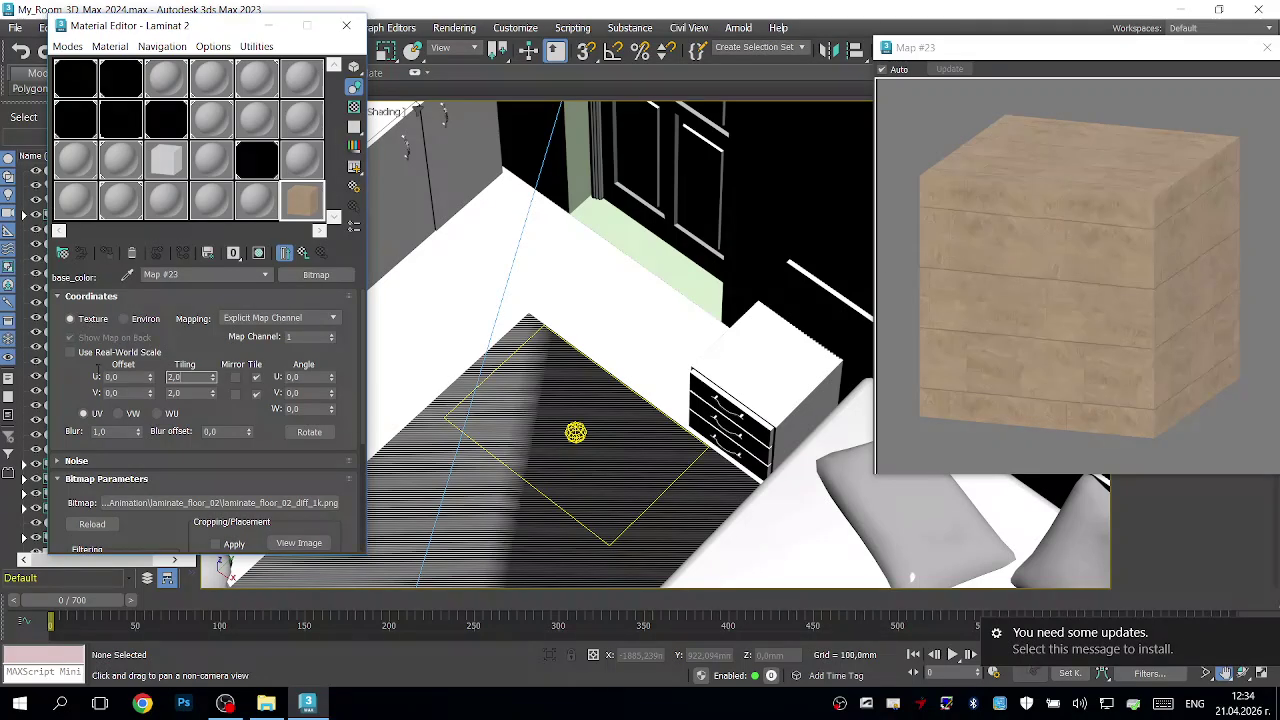
{"action": "left_click", "coordinate": [256, 378]}
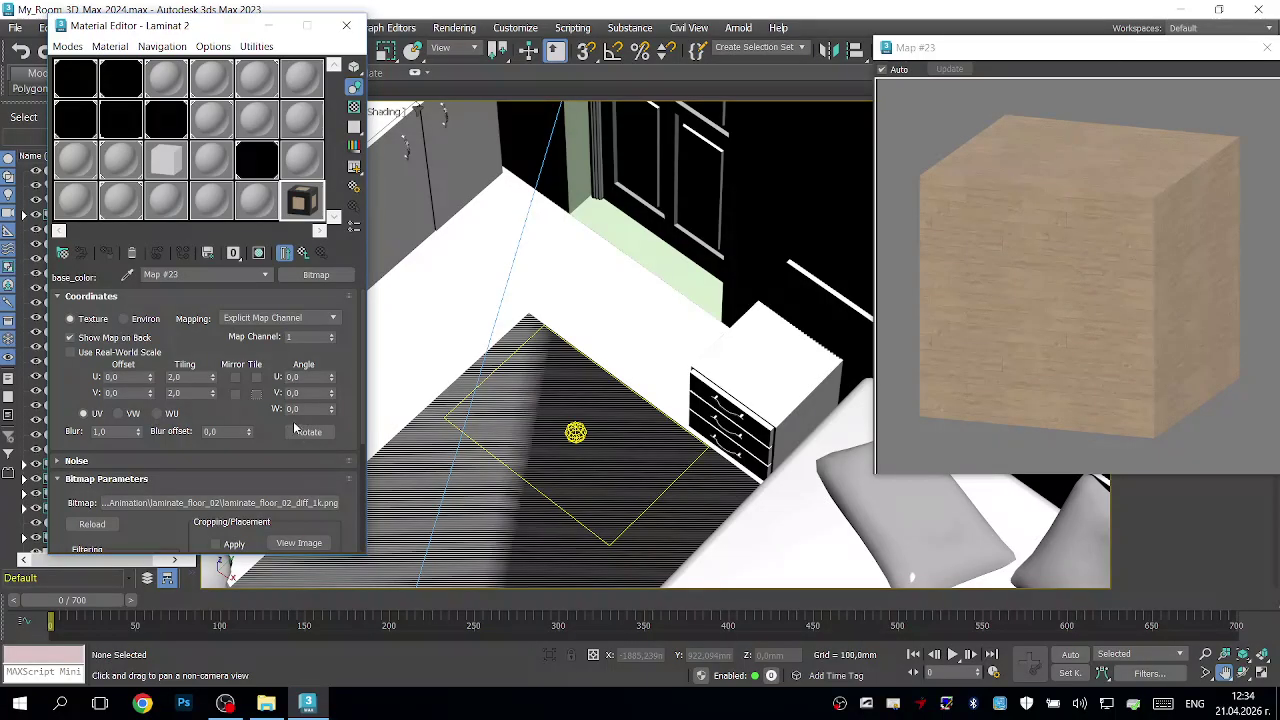
{"action": "left_click", "coordinate": [195, 392]}
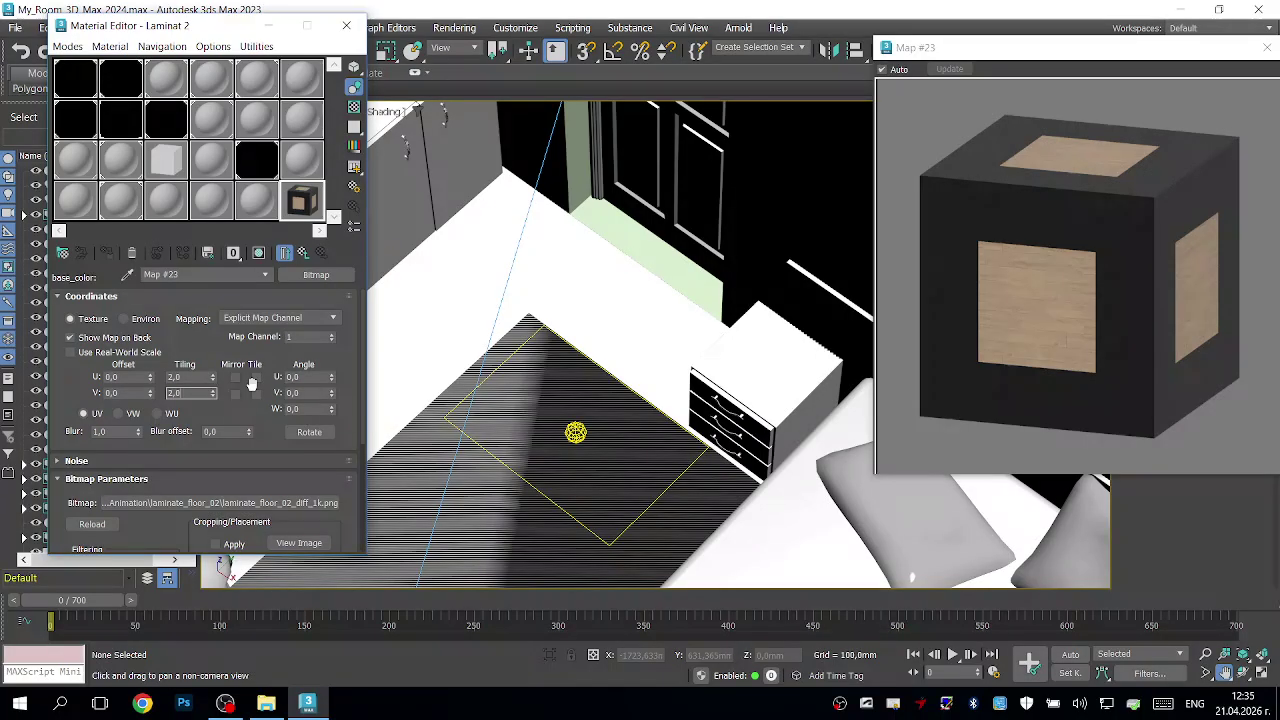
Step: Try a U offset of 0,03 for the laminate bitmap and reset it to 0,0
{"action": "left_click", "coordinate": [151, 380]}
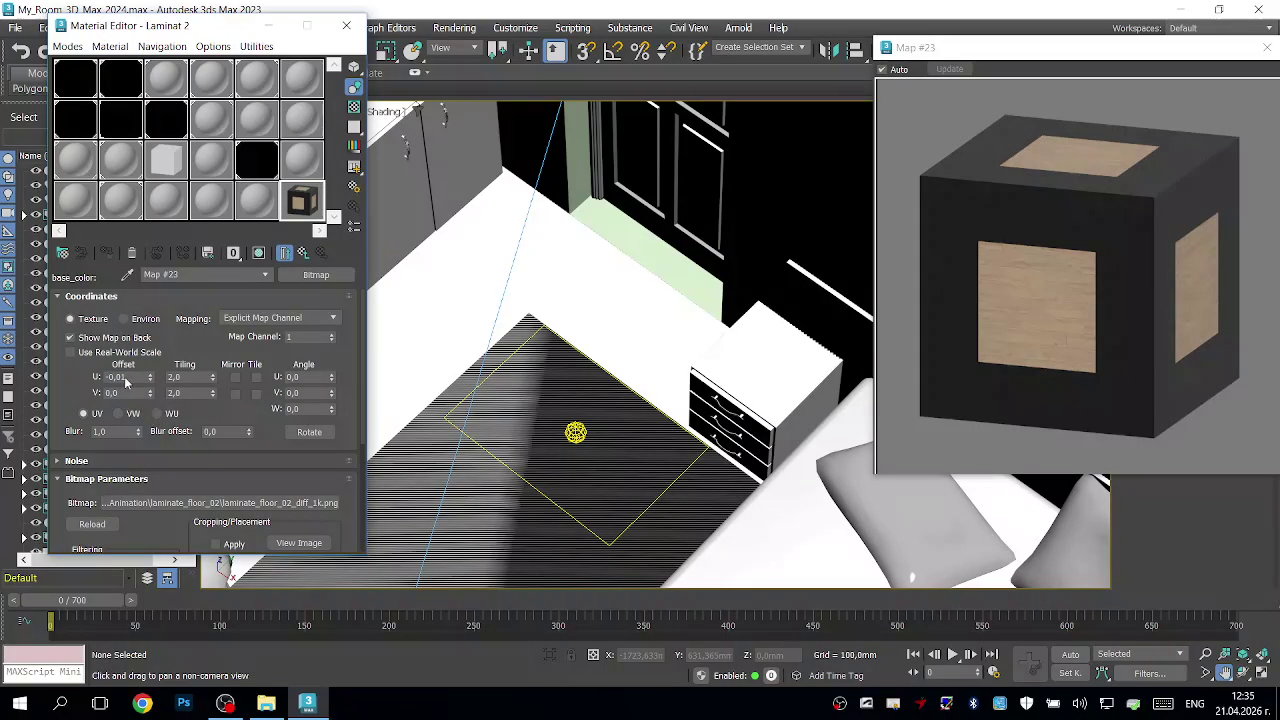
{"action": "type", "text": "0,03"}
{"action": "key", "text": "Return"}
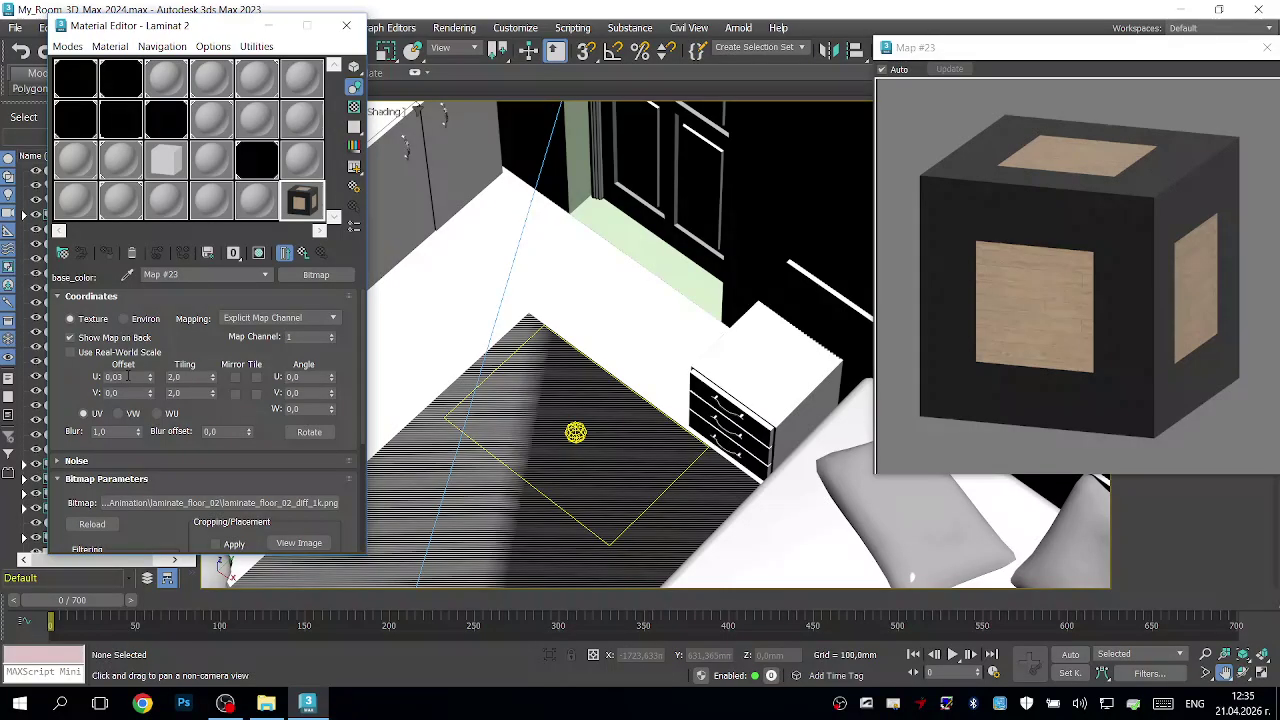
{"action": "key", "text": "Return"}
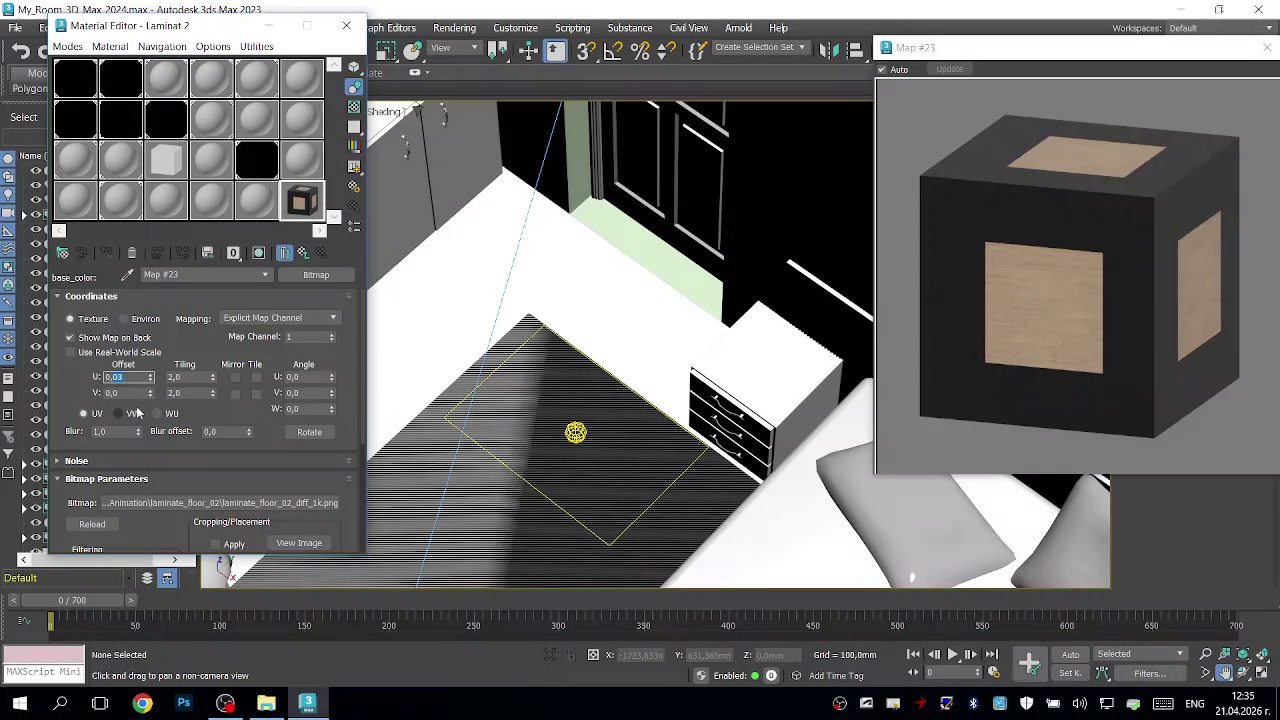
{"action": "key", "text": "Tab"}
{"action": "key", "text": "shift+Tab"}
{"action": "key", "text": "BackSpace"}
{"action": "key", "text": "BackSpace"}
{"action": "key", "text": "Return"}
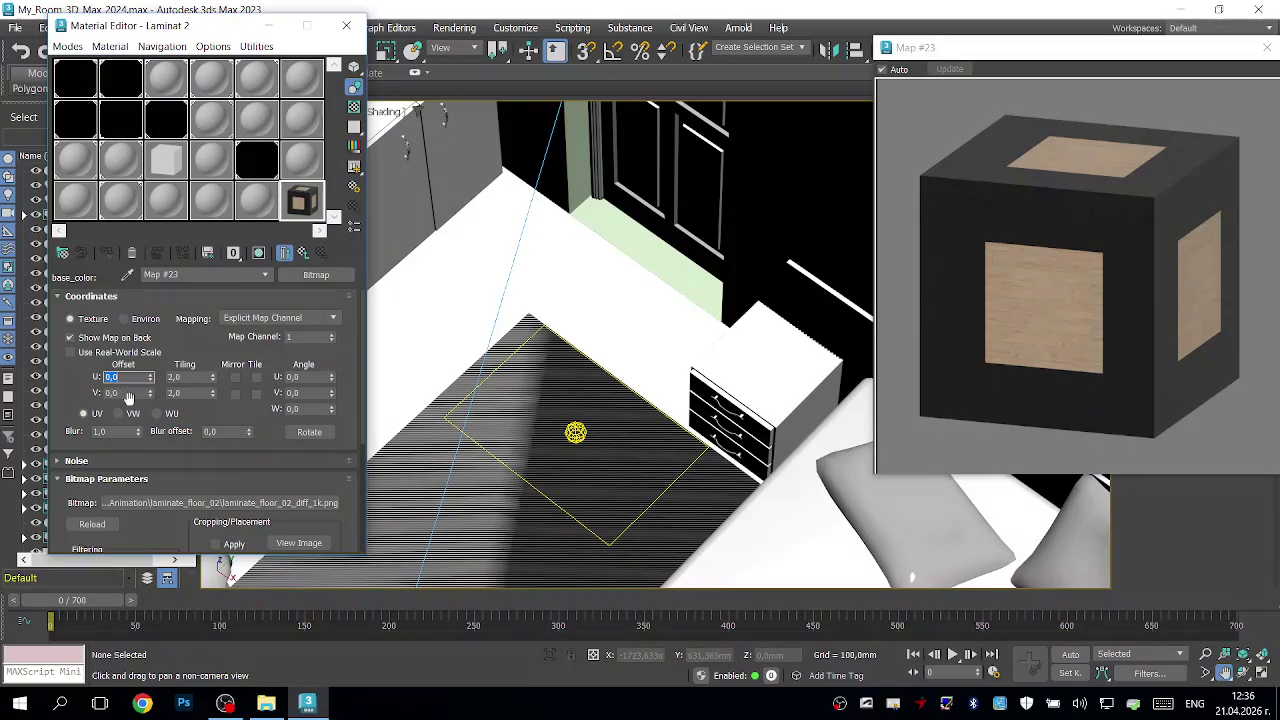
{"action": "key", "text": "Return"}
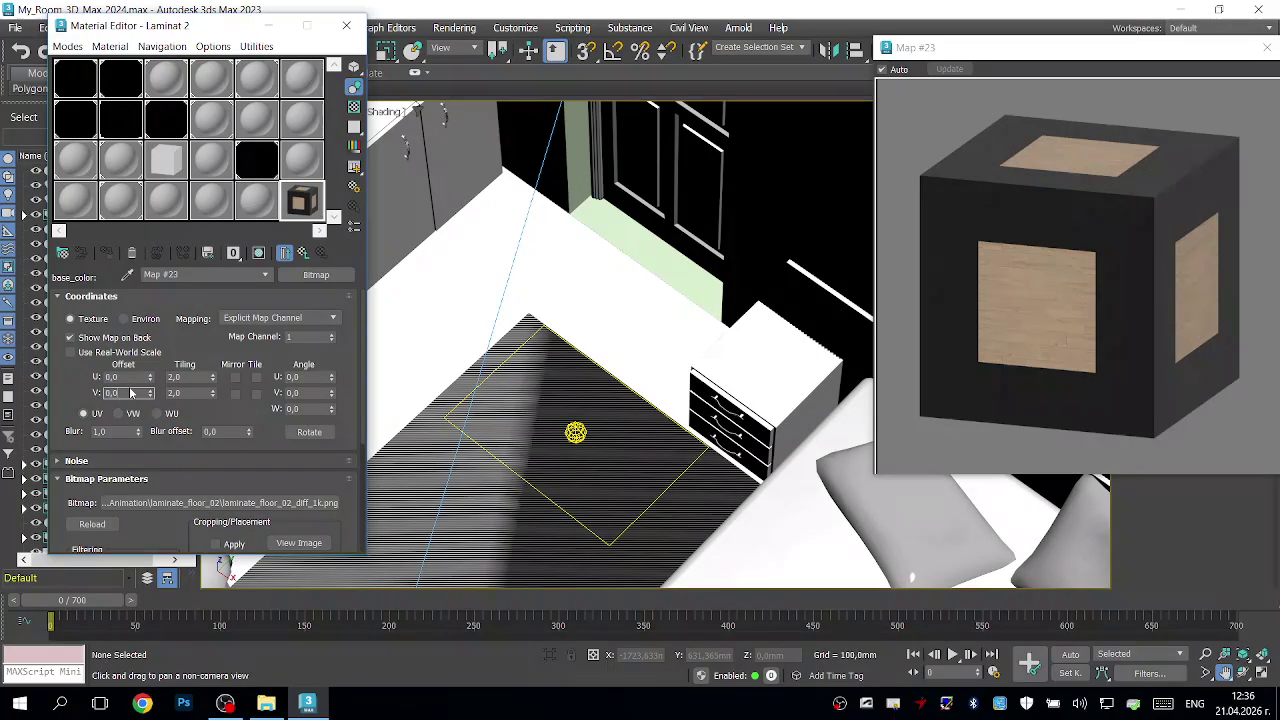
Step: Set the laminate bitmap's U offset to 0,5
{"action": "left_click", "coordinate": [131, 381]}
{"action": "key", "text": "BackSpace"}
{"action": "left_click", "coordinate": [118, 392]}
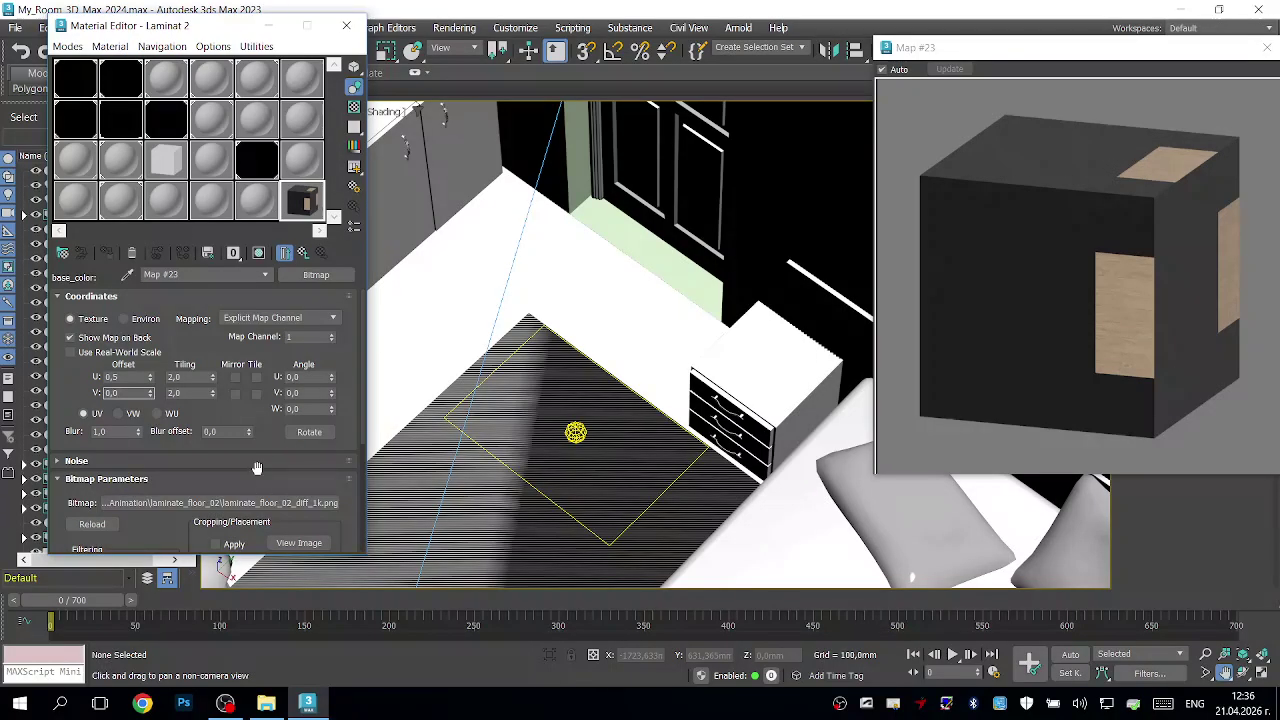
Step: View the laminate image in the cropping and placement window, clear the displayed image and close the window
{"action": "scroll", "coordinate": [257, 468], "scroll_direction": "down", "scroll_amount": 3}
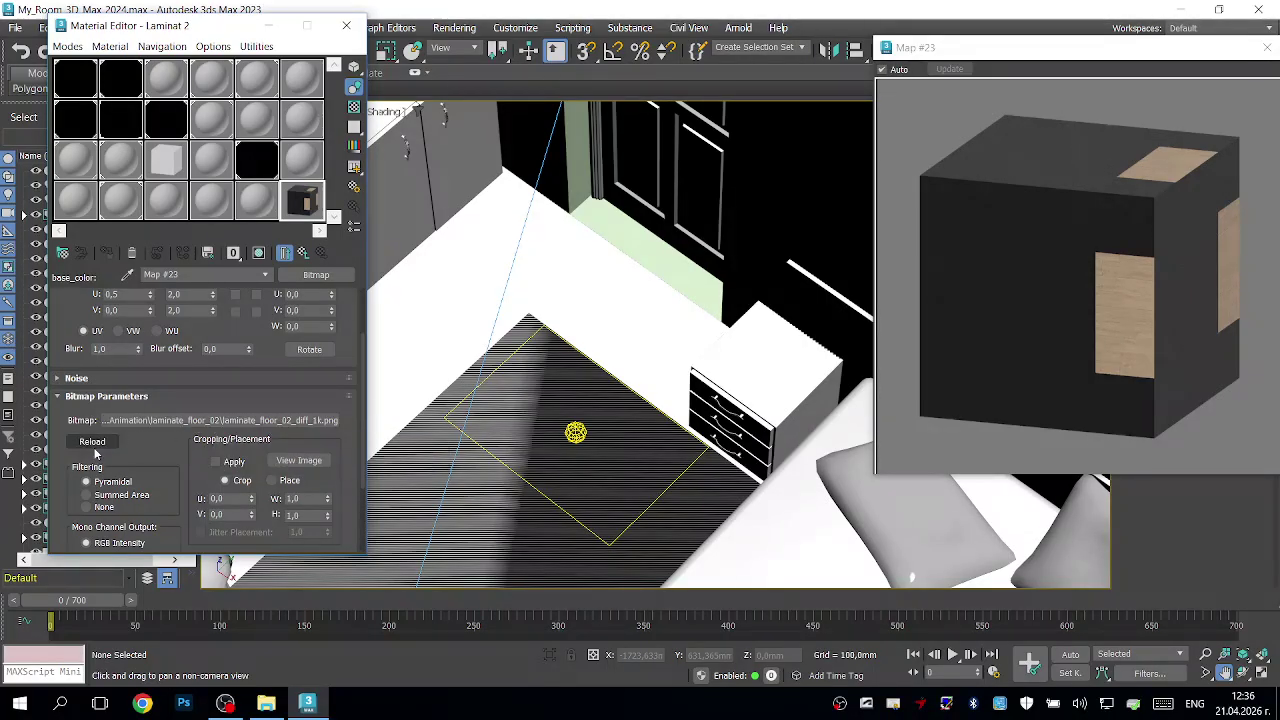
{"action": "left_click", "coordinate": [284, 460]}
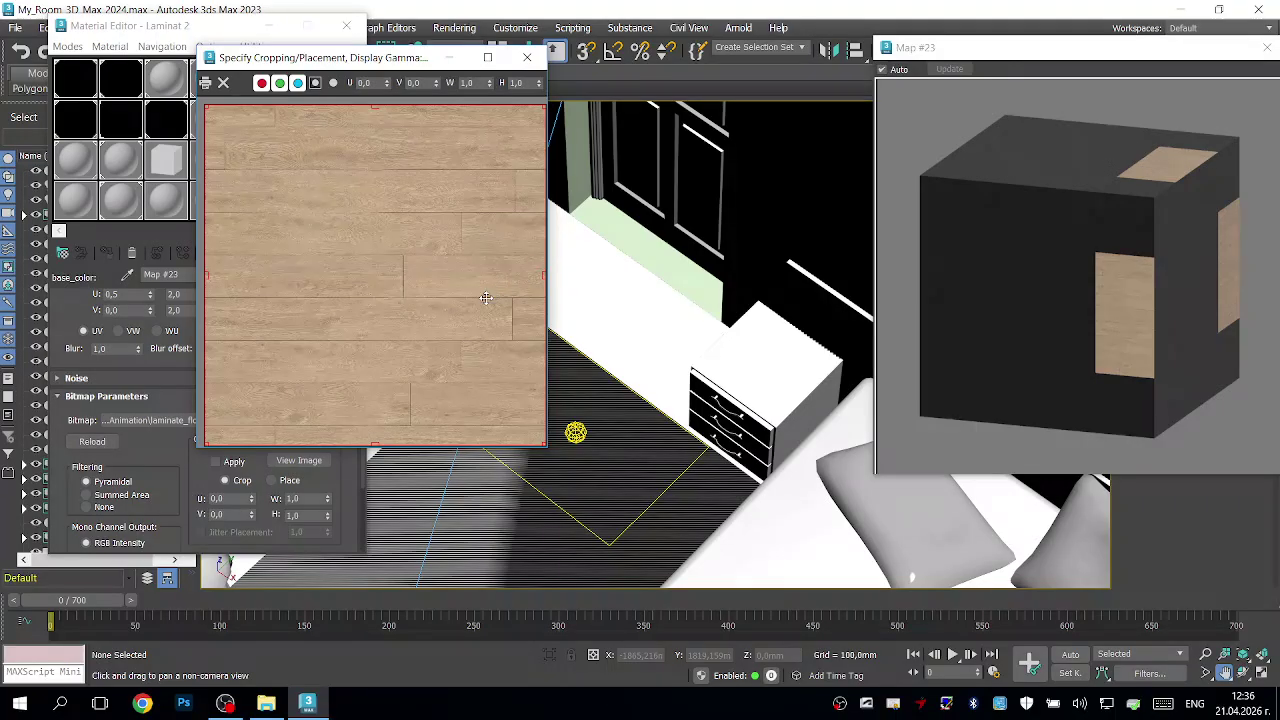
{"action": "left_click", "coordinate": [223, 83]}
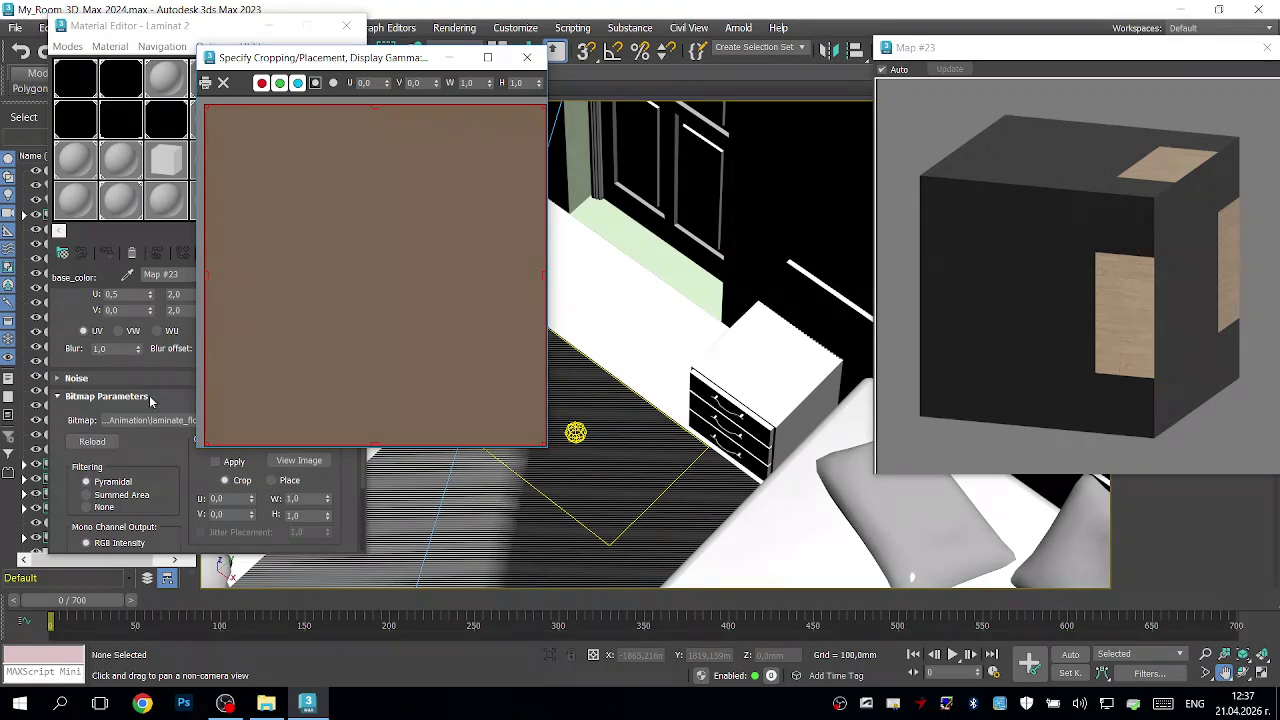
{"action": "left_click", "coordinate": [527, 57]}
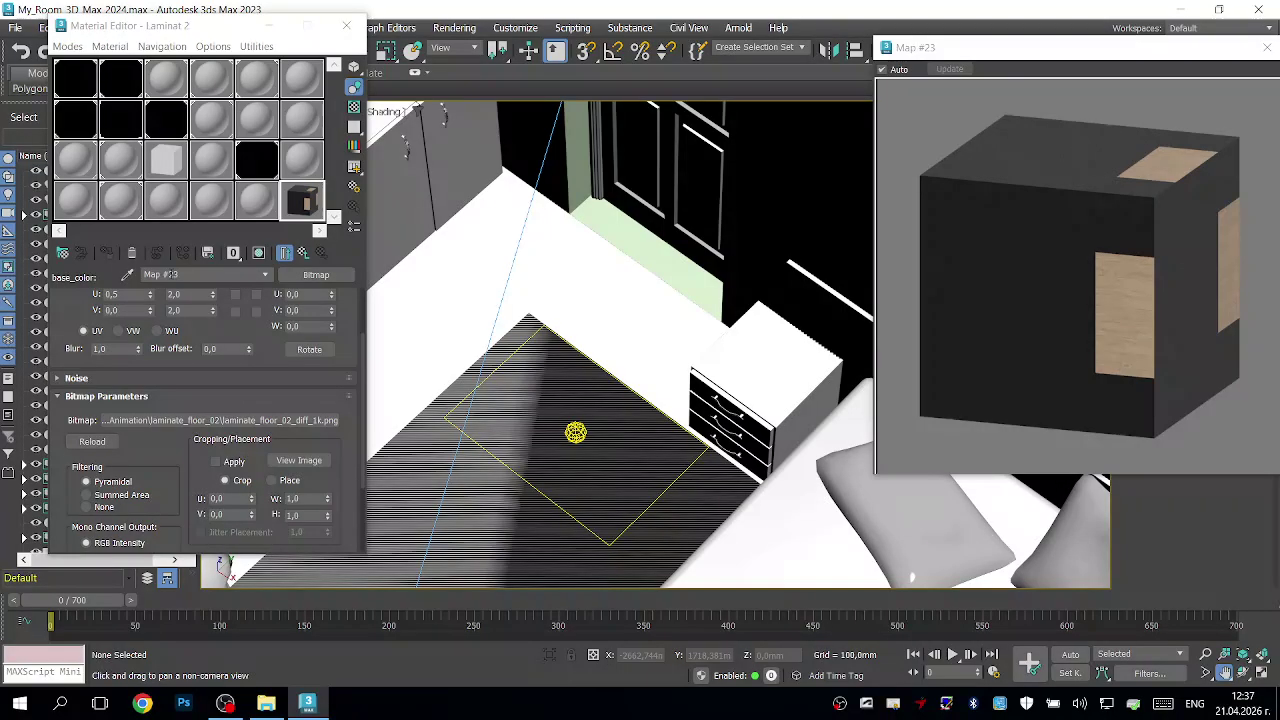
Step: Load laminate_floor_02_bw_1k.png as the bitmap for Laminat 2's base roughness map and return to the material's main parameters
{"action": "left_click", "coordinate": [265, 275]}
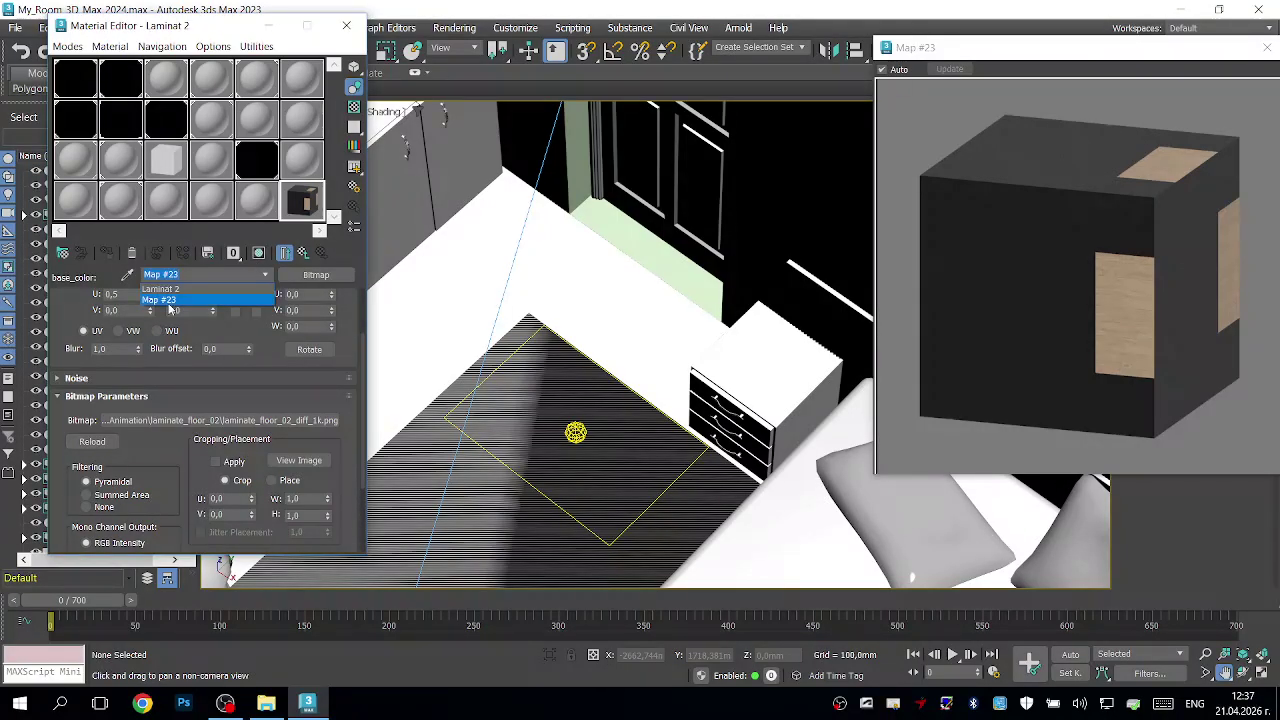
{"action": "left_click", "coordinate": [172, 288]}
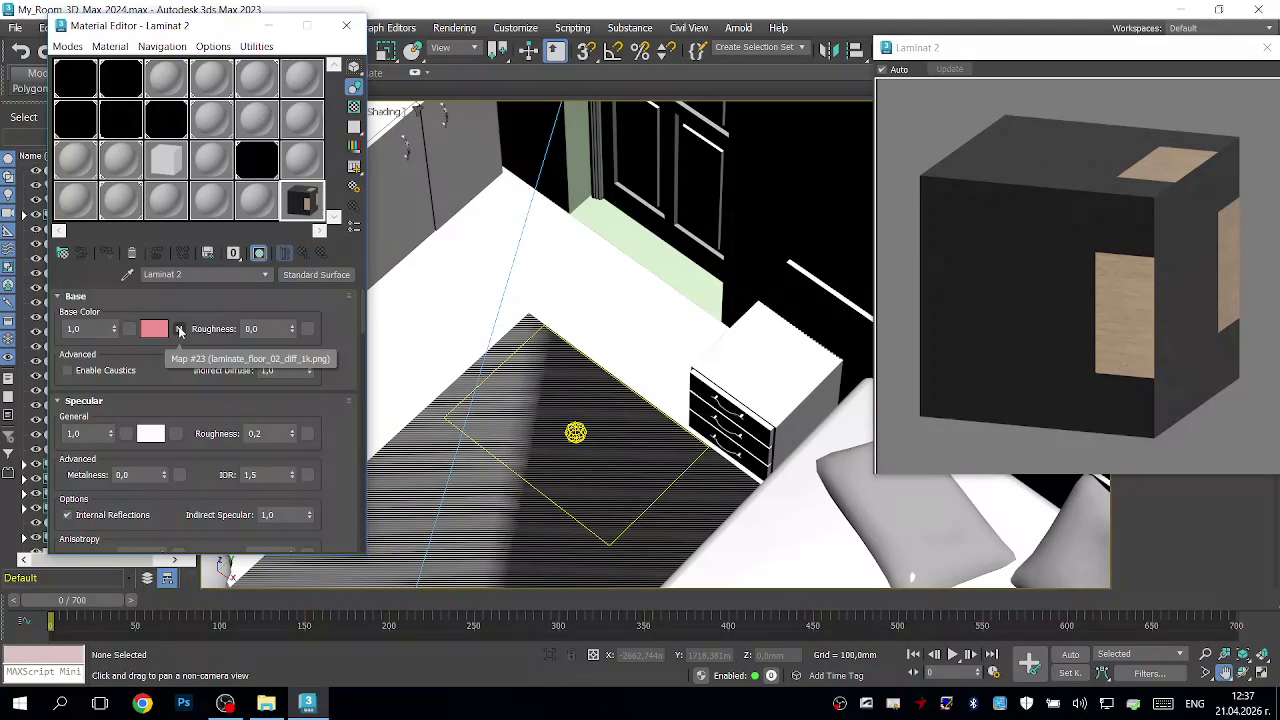
{"action": "left_click", "coordinate": [309, 334]}
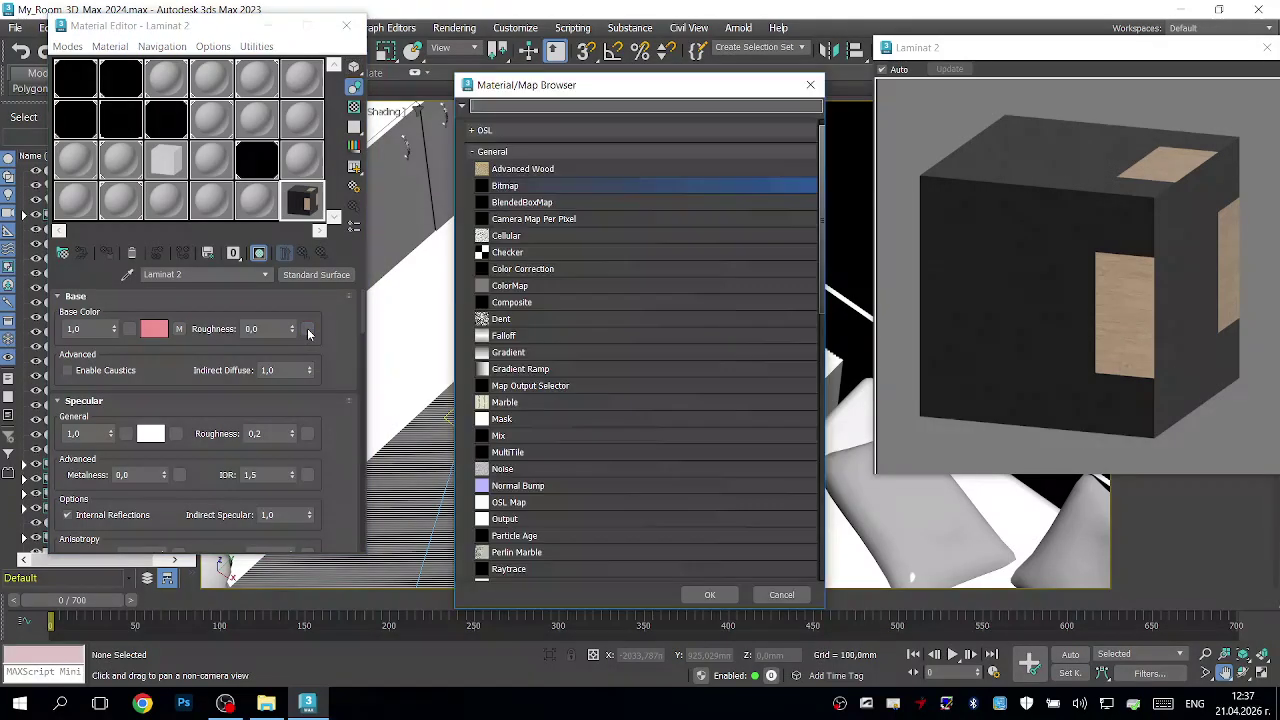
{"action": "double_click", "coordinate": [500, 185]}
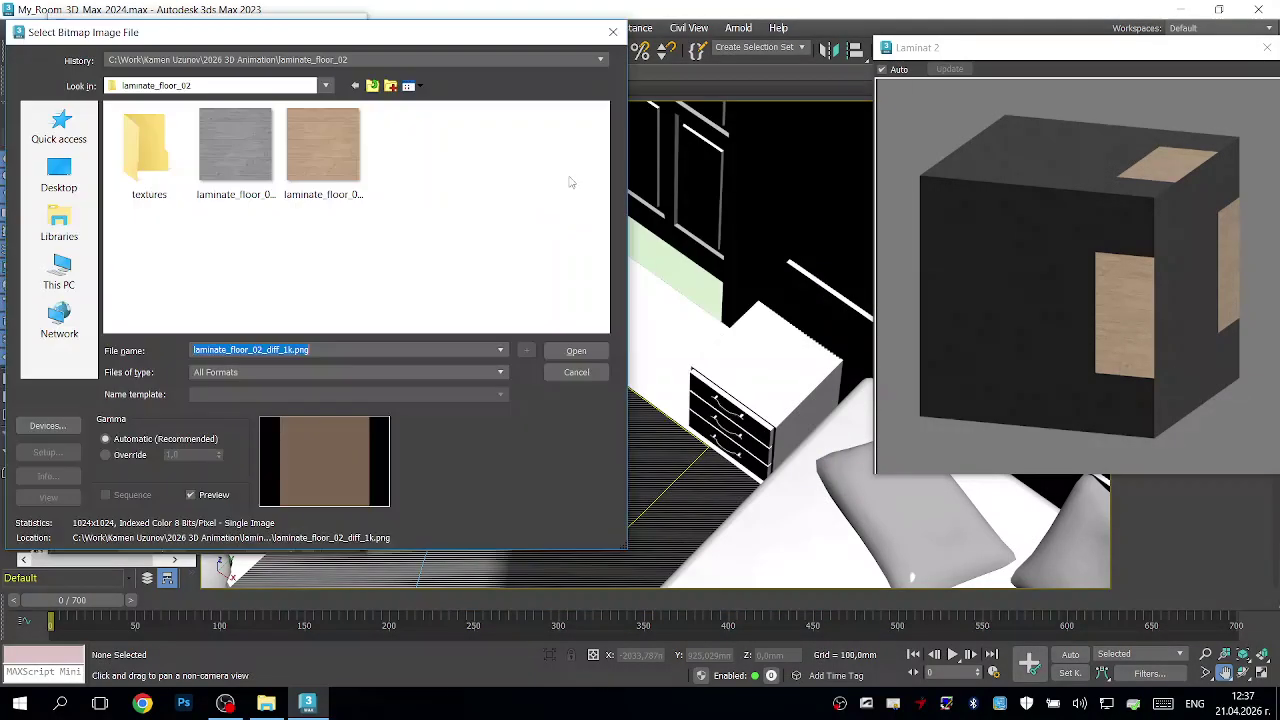
{"action": "double_click", "coordinate": [239, 143]}
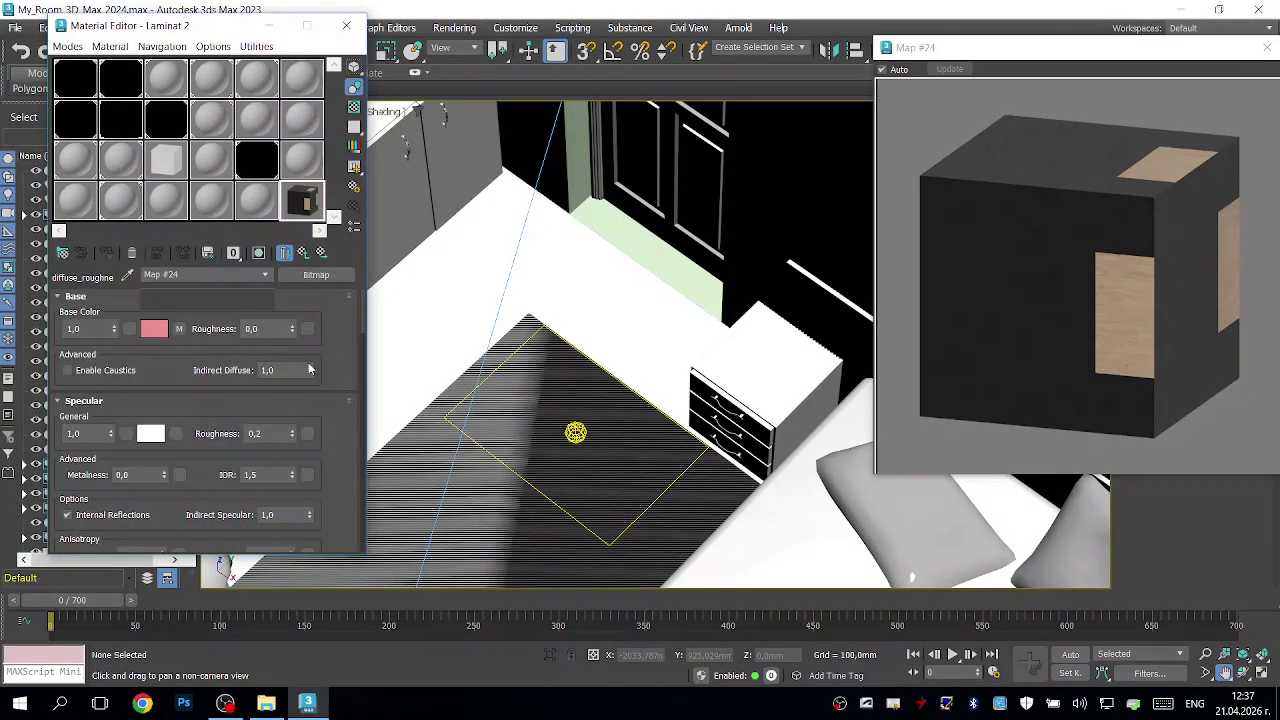
{"action": "left_click", "coordinate": [180, 331]}
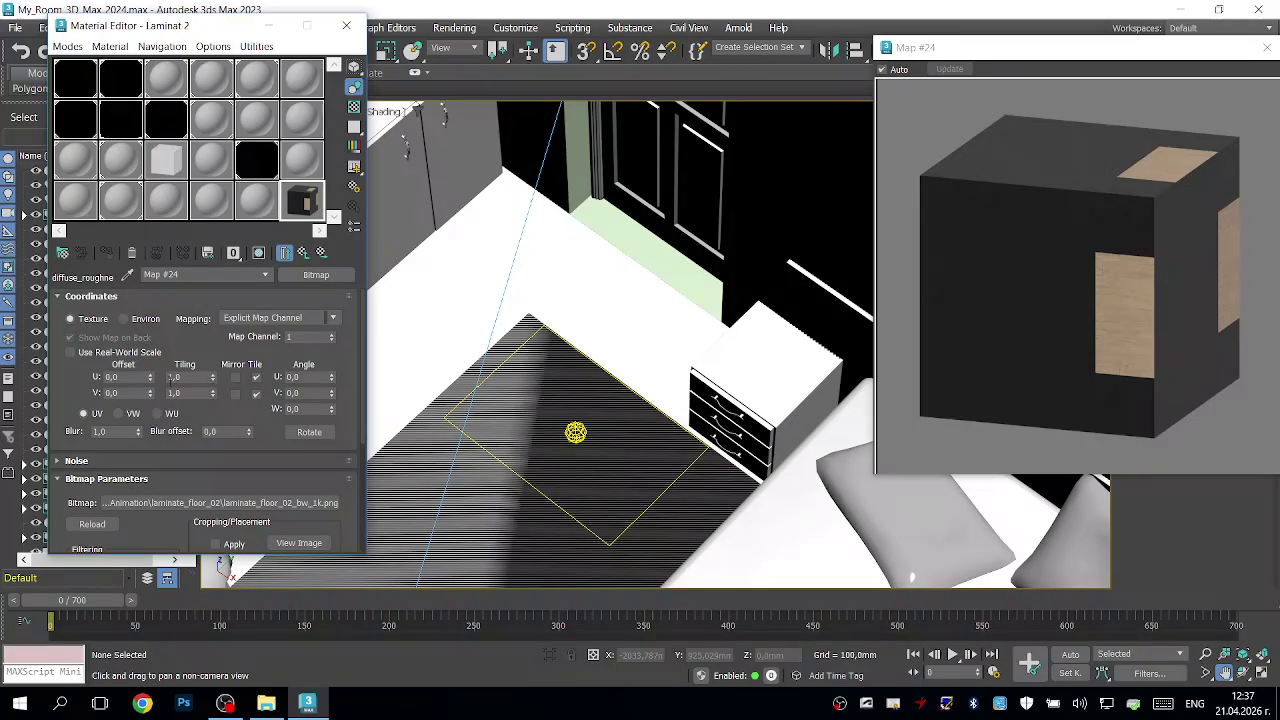
{"action": "left_click", "coordinate": [256, 394]}
{"action": "left_click", "coordinate": [222, 275]}
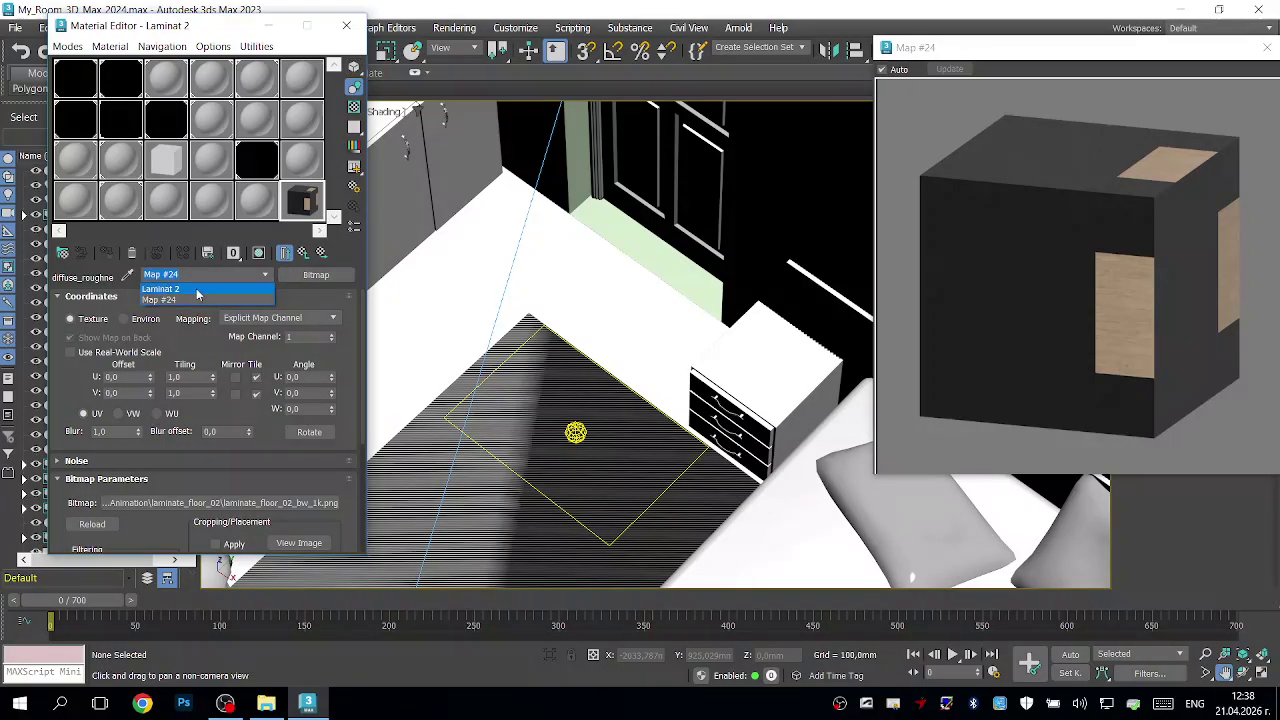
{"action": "left_click", "coordinate": [196, 289]}
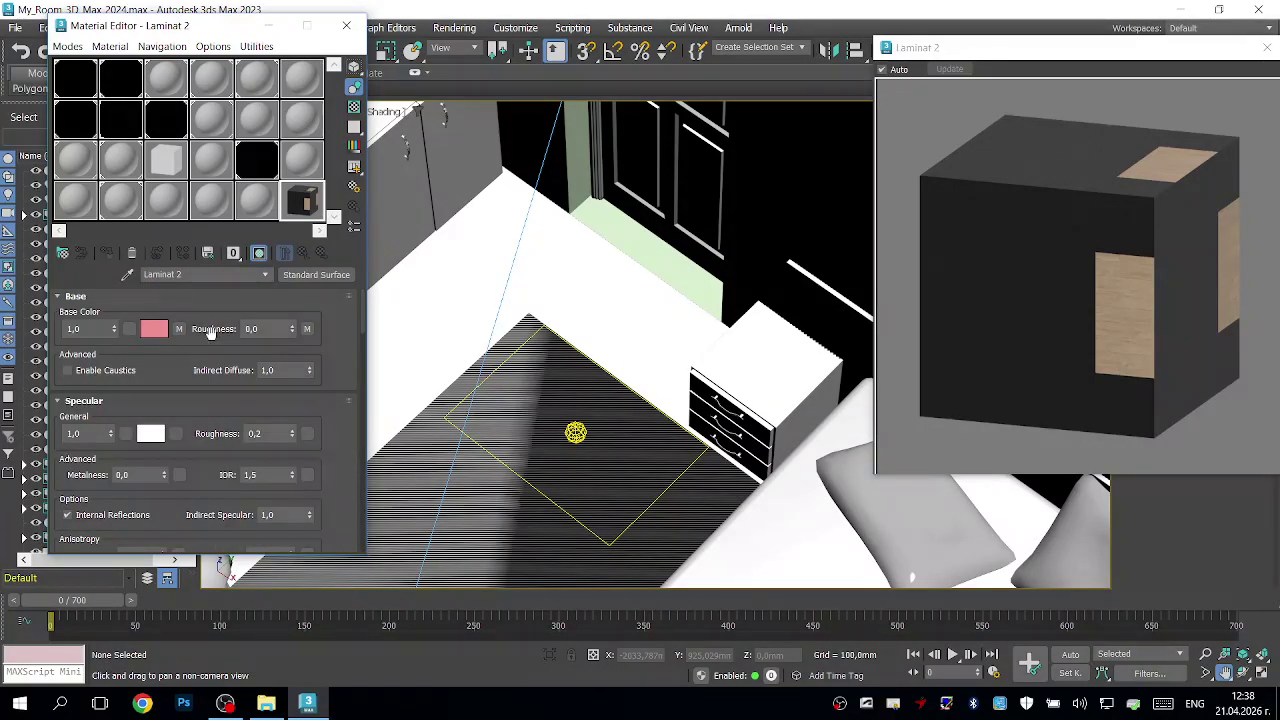
Step: Set the base color bitmap's U and V tiling to 1,0 and offset to 0,0, with Tile on in both directions
{"action": "left_click", "coordinate": [179, 328]}
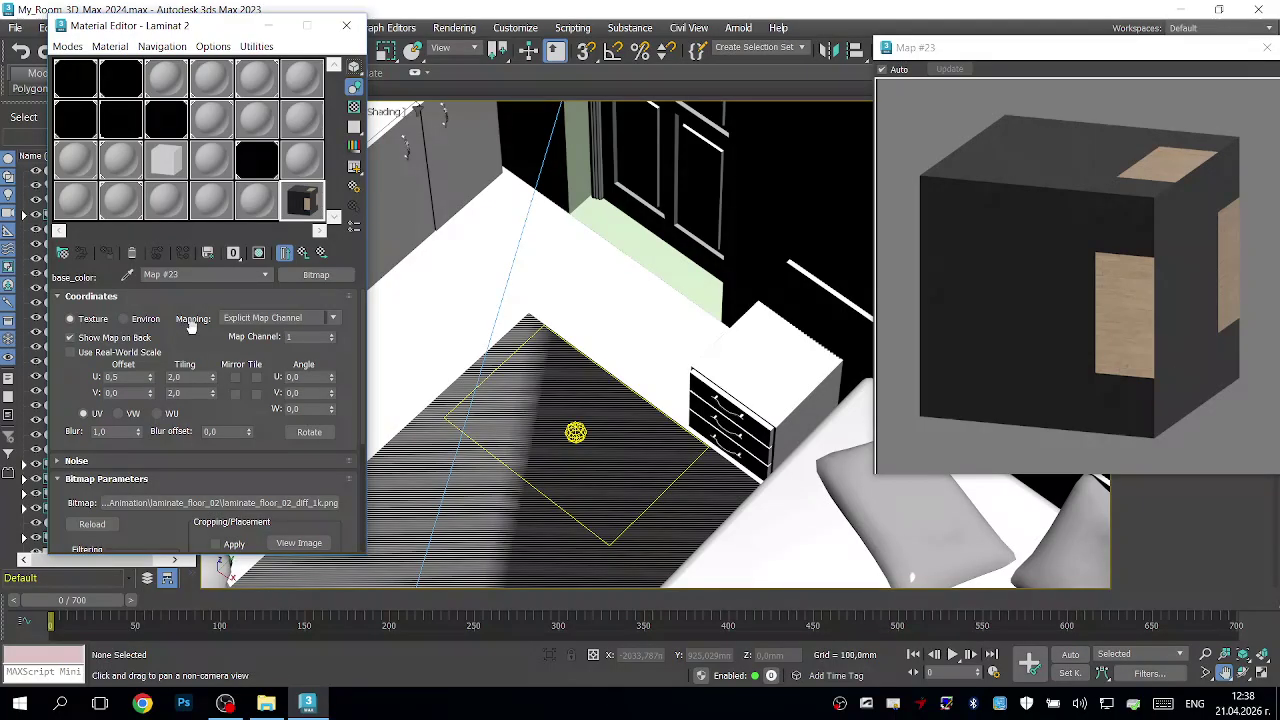
{"action": "left_click", "coordinate": [186, 376]}
{"action": "type", "text": "1"}
{"action": "key", "text": "Tab"}
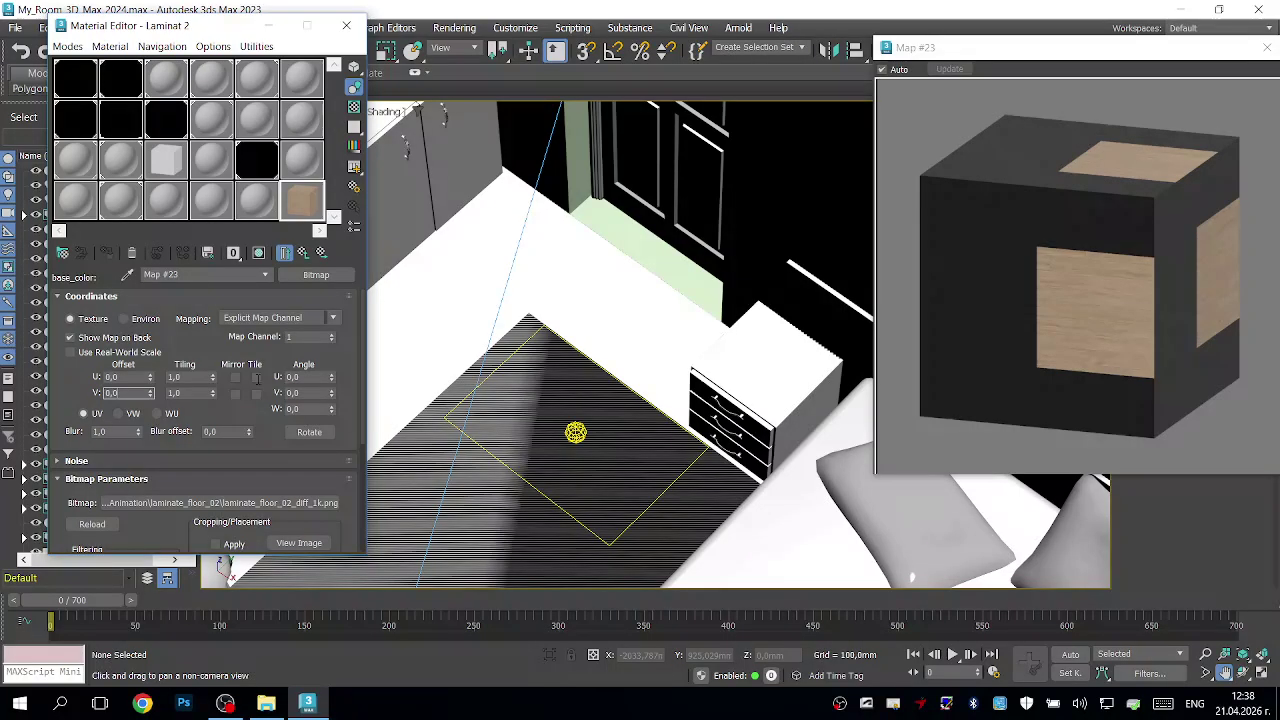
{"action": "left_click", "coordinate": [257, 379]}
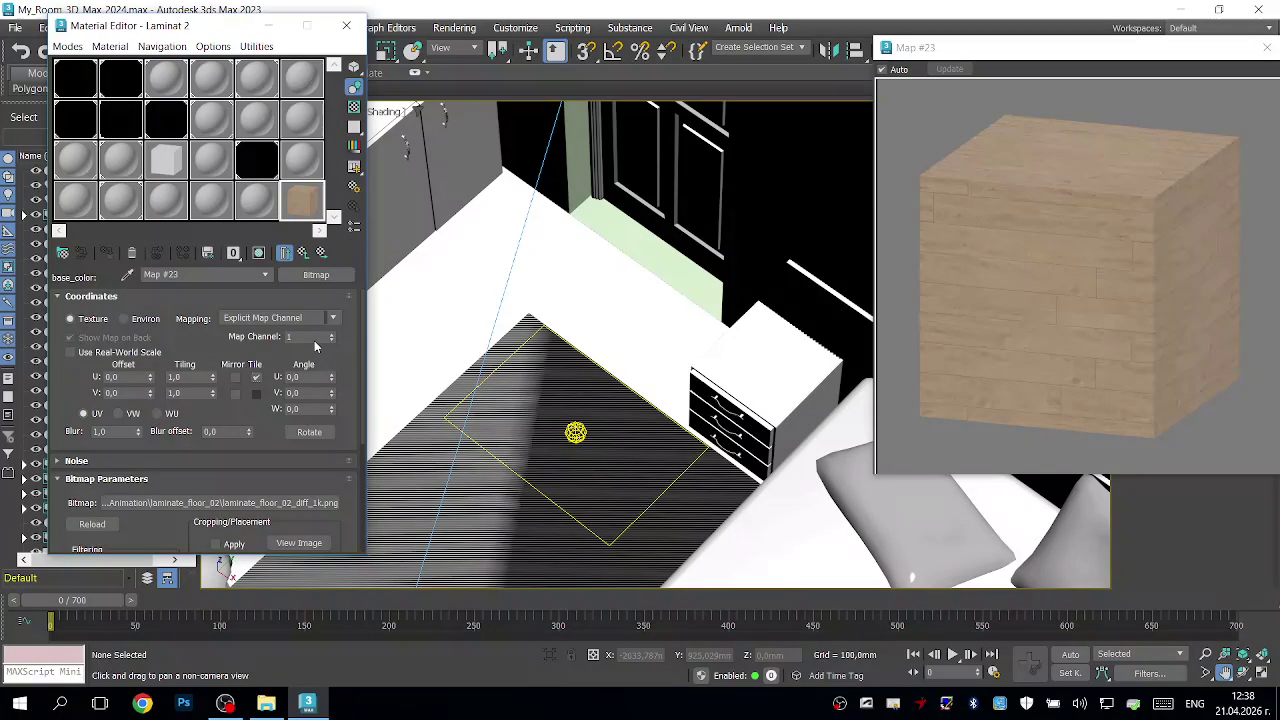
{"action": "left_click", "coordinate": [266, 275]}
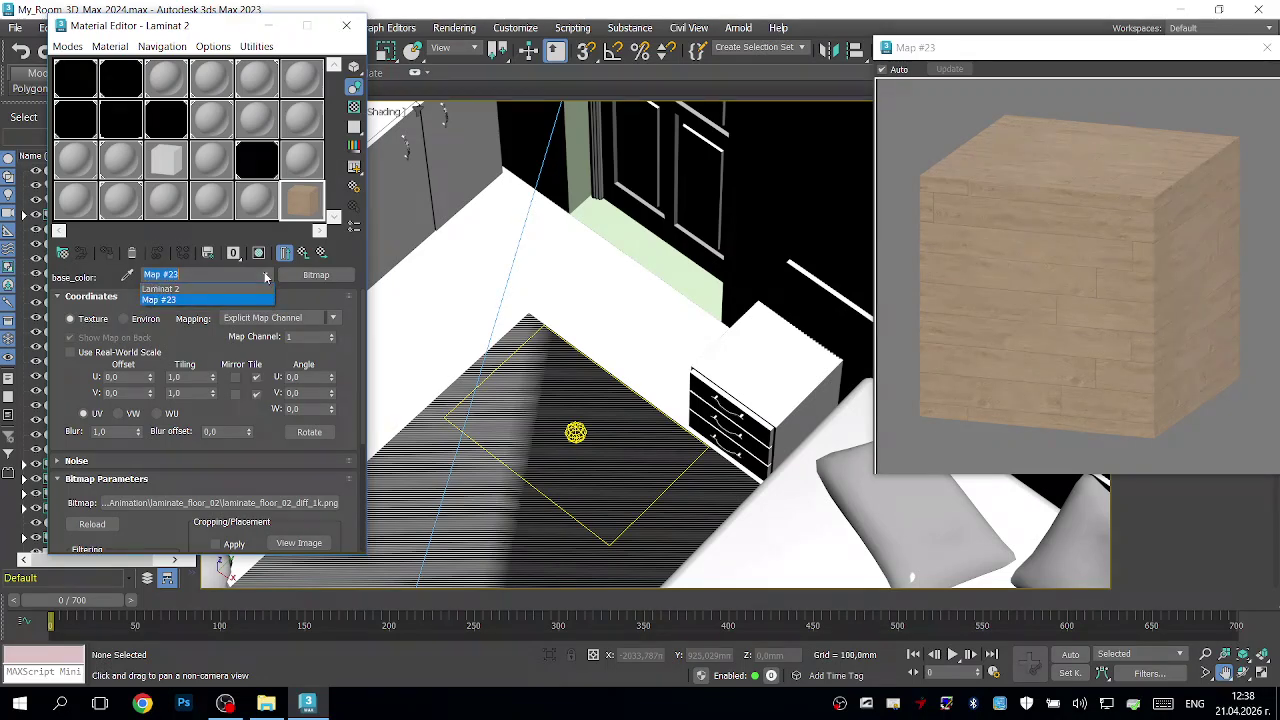
{"action": "left_click", "coordinate": [175, 289]}
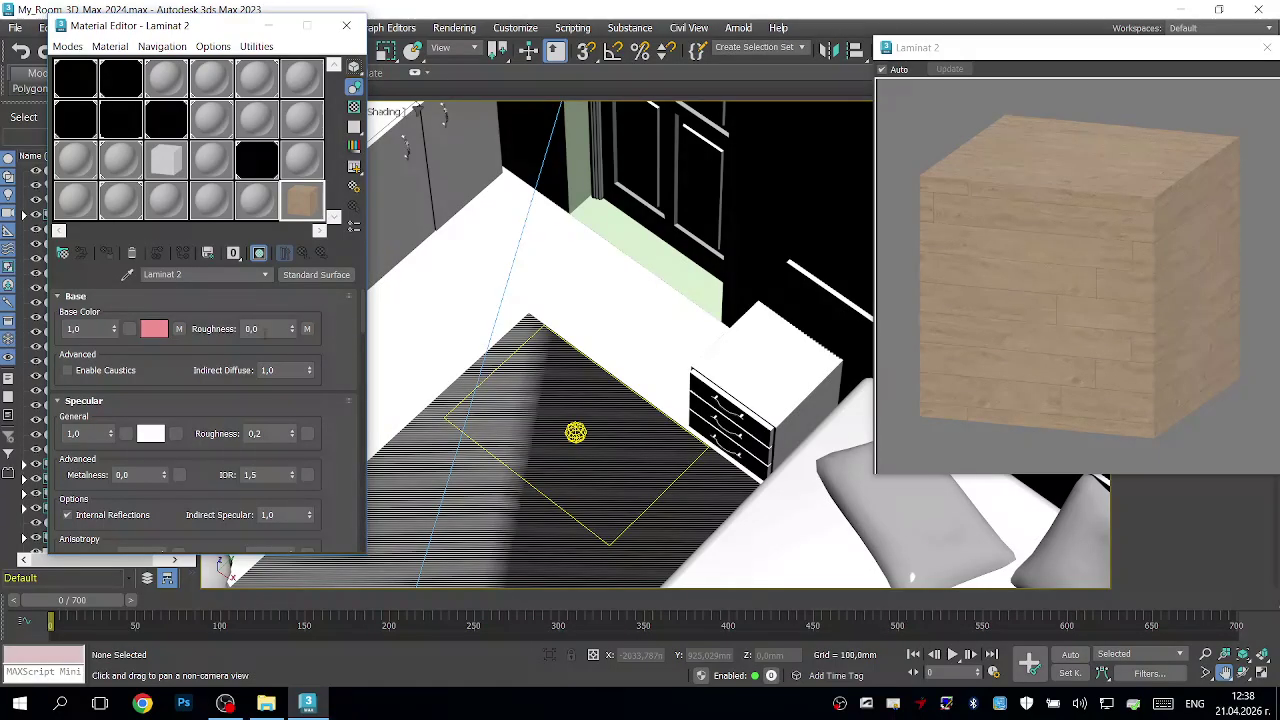
Step: Set Laminat 2's base roughness to 1,0 and close the Material Editor
{"action": "left_click", "coordinate": [270, 329]}
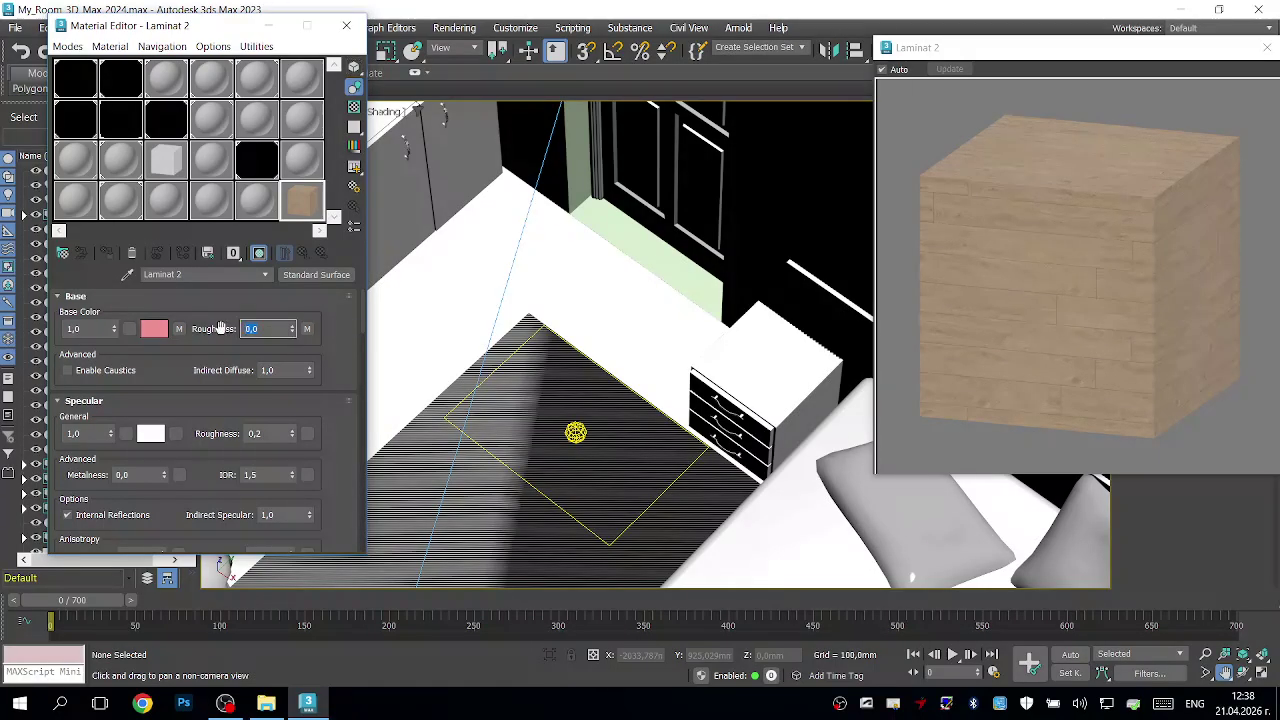
{"action": "type", "text": "1"}
{"action": "left_click", "coordinate": [286, 369]}
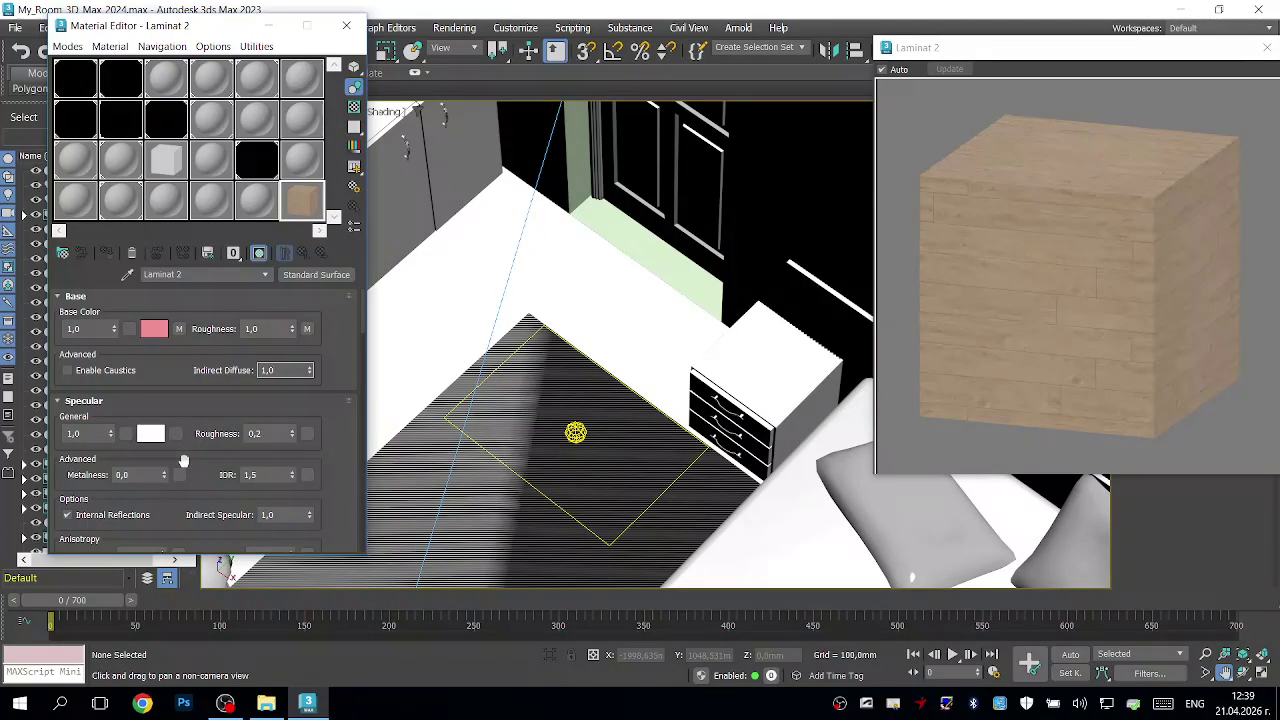
{"action": "left_click_drag", "start_coordinate": [183, 460], "coordinate": [196, 388]}
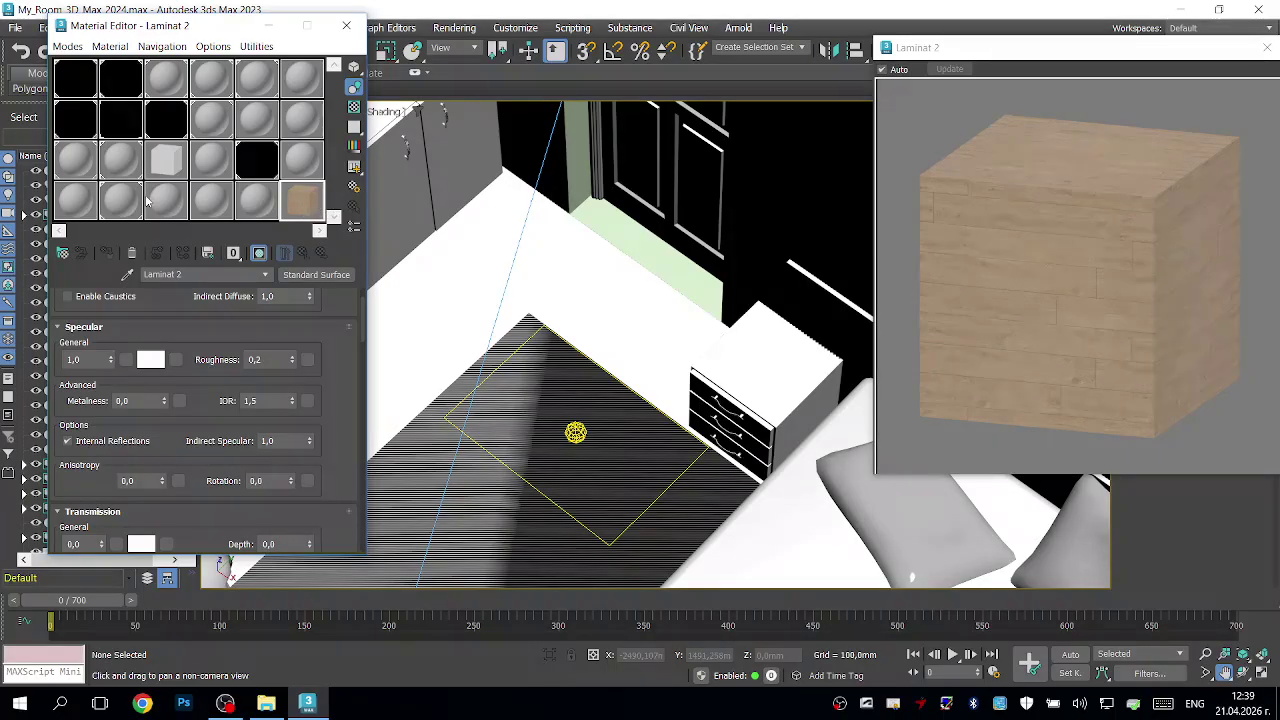
{"action": "left_click", "coordinate": [347, 27]}
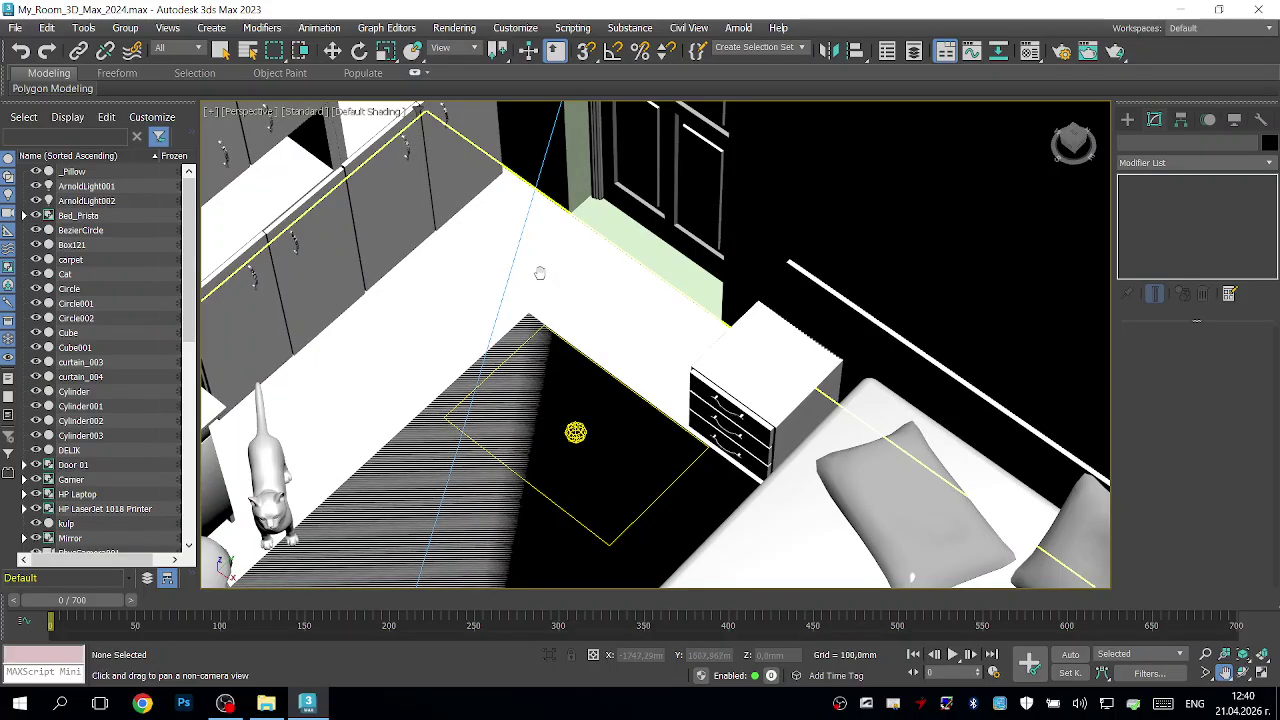
Step: Activate the Move tool and select the room's floor box, Box121
{"action": "right_click", "coordinate": [538, 272]}
{"action": "right_click", "coordinate": [552, 271]}
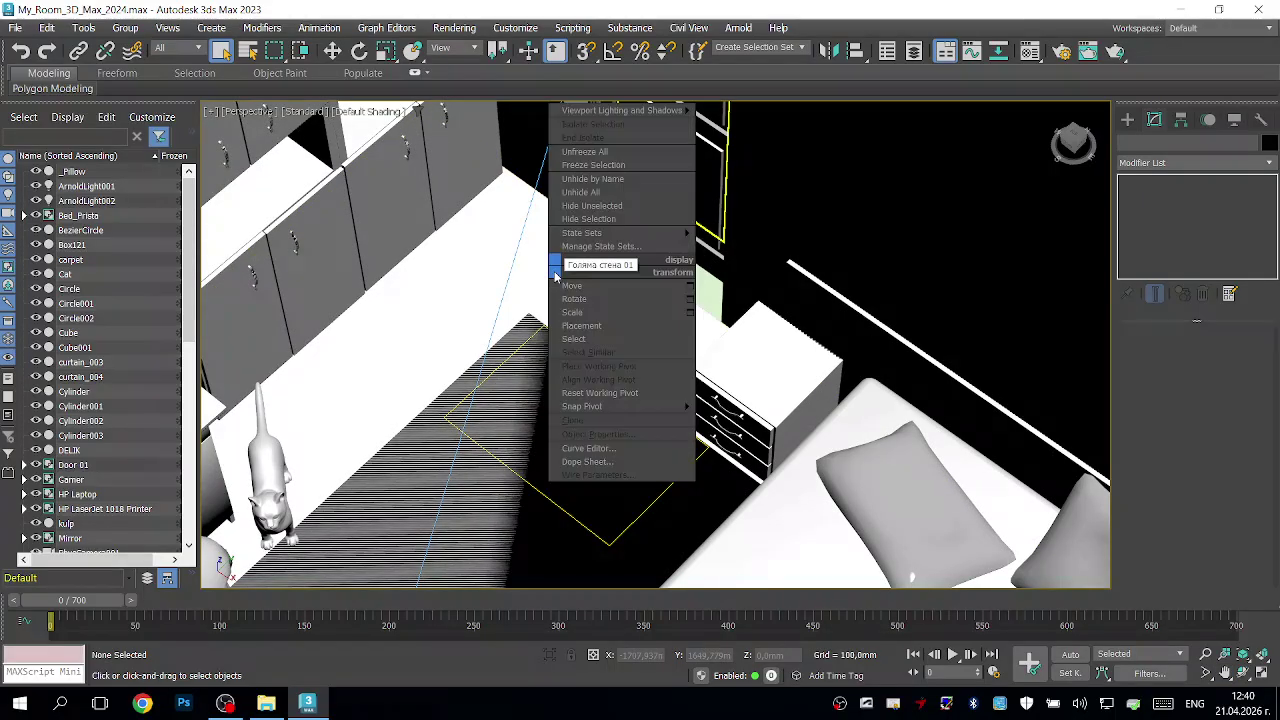
{"action": "left_click", "coordinate": [569, 288]}
{"action": "left_click", "coordinate": [562, 265]}
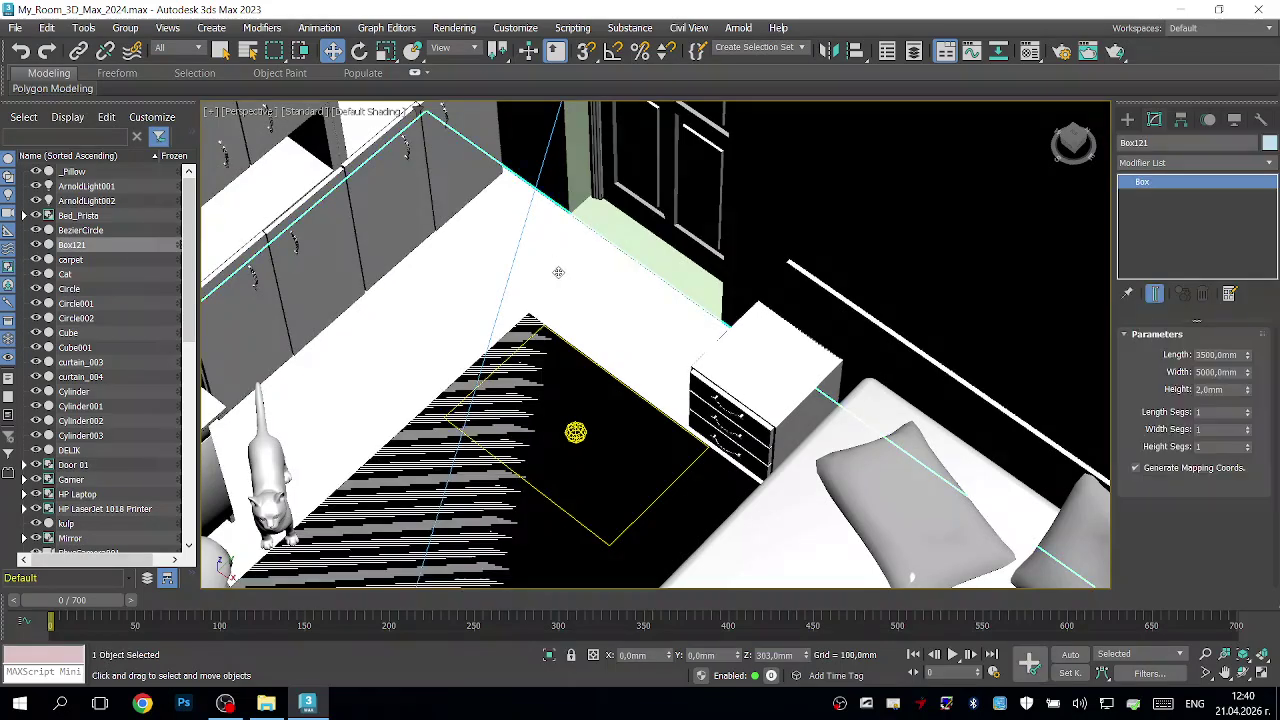
Step: Try raising the floor box above the room along Z and undo the move
{"action": "scroll", "coordinate": [570, 290], "scroll_direction": "down", "scroll_amount": 10}
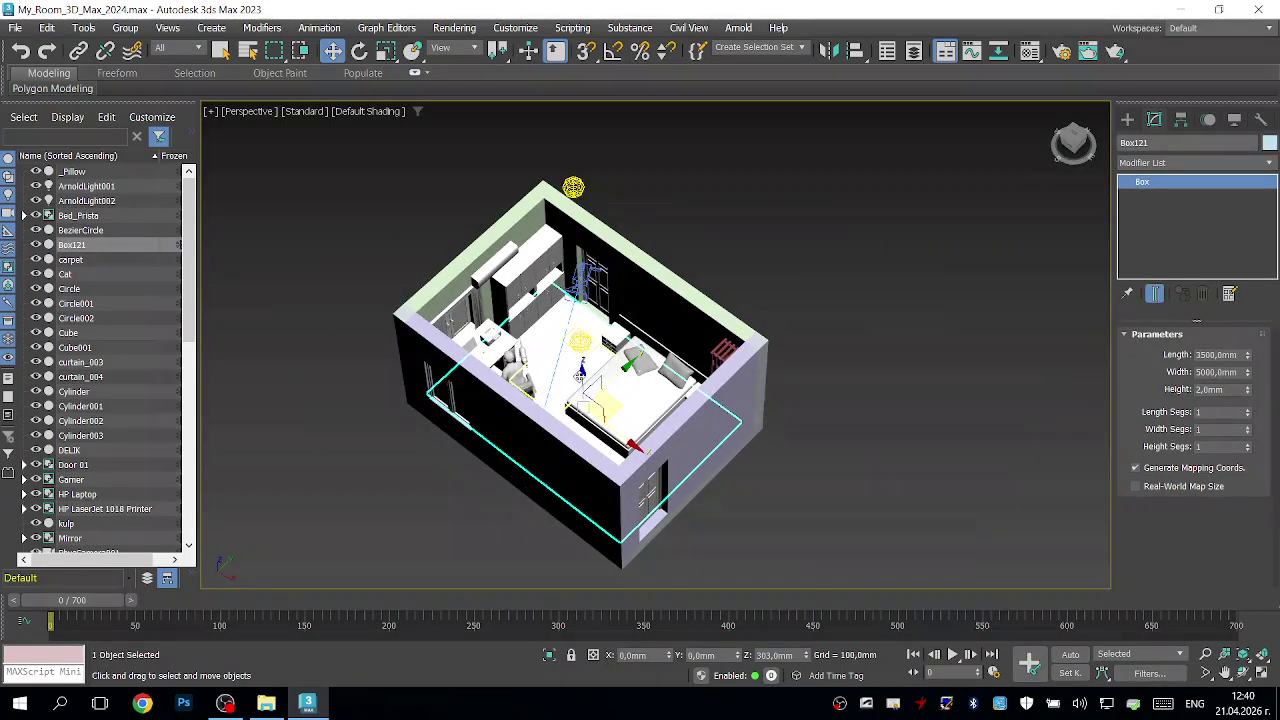
{"action": "left_click_drag", "start_coordinate": [580, 372], "coordinate": [594, 268]}
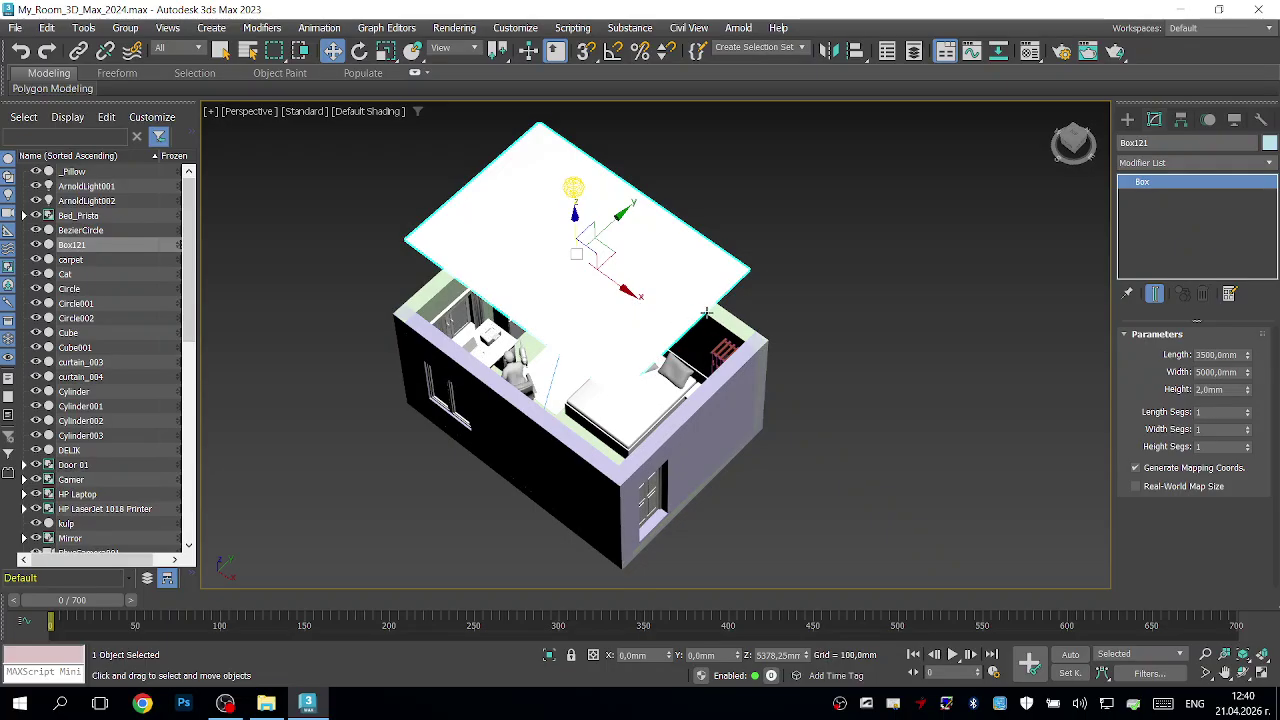
{"action": "scroll", "coordinate": [706, 313], "scroll_direction": "up", "scroll_amount": 5}
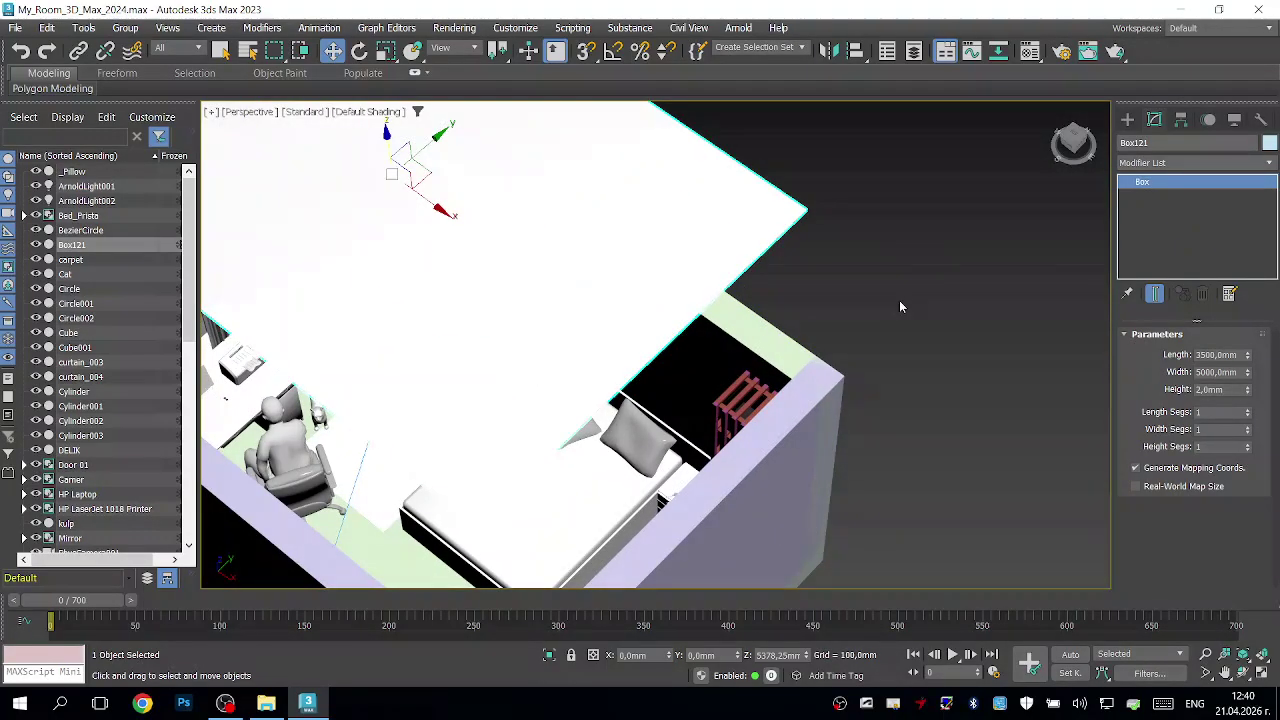
{"action": "key", "text": "ctrl+z"}
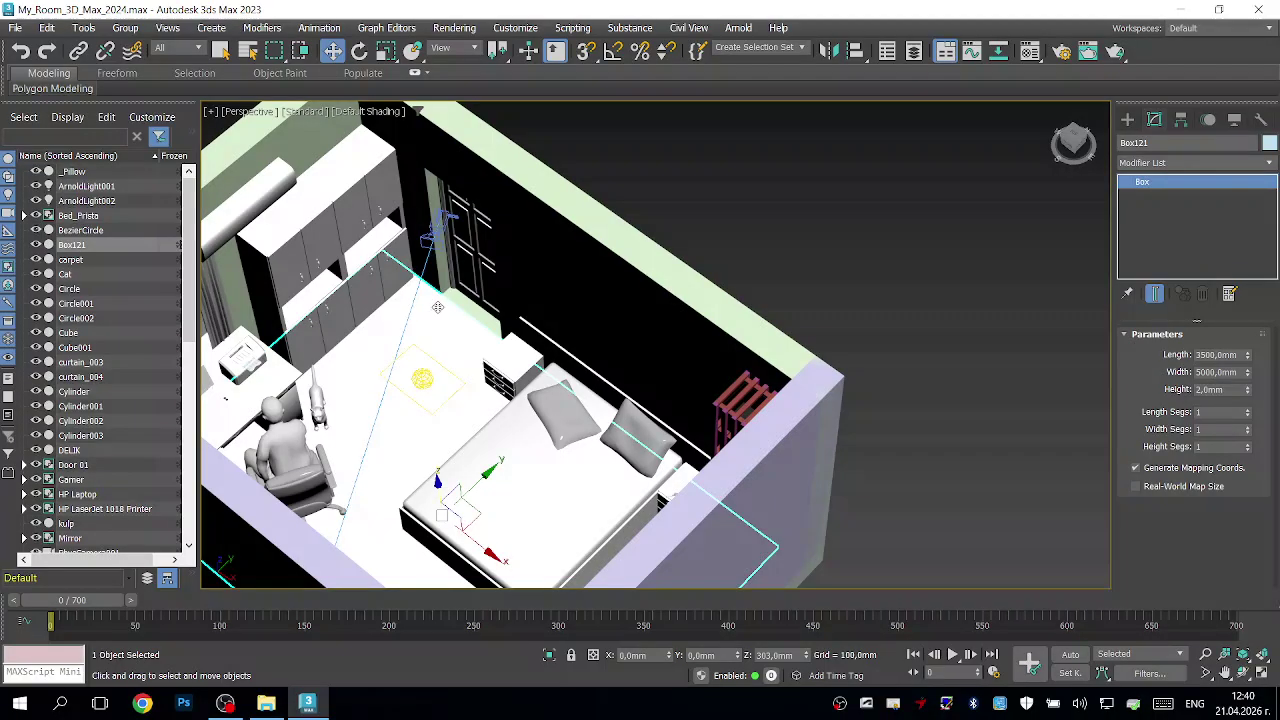
Step: Set the floor box's length to 4100 mm
{"action": "key", "text": "ctrl+p"}
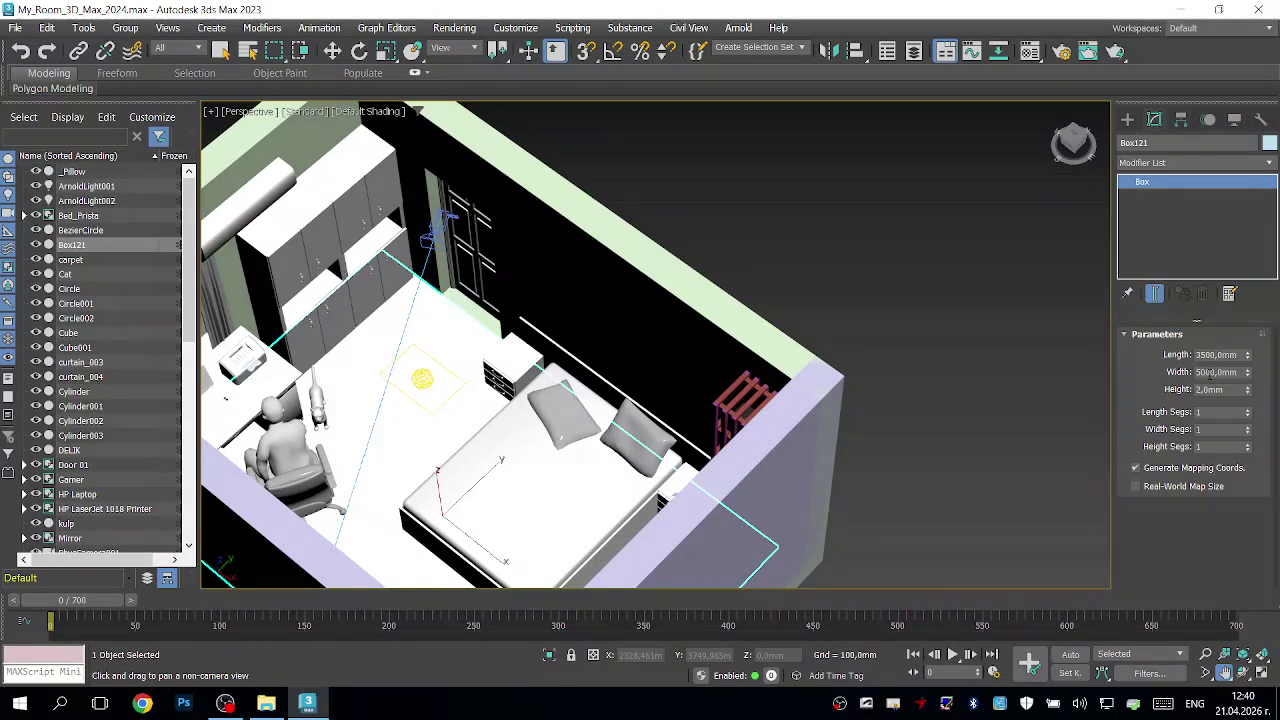
{"action": "double_click", "coordinate": [1218, 355]}
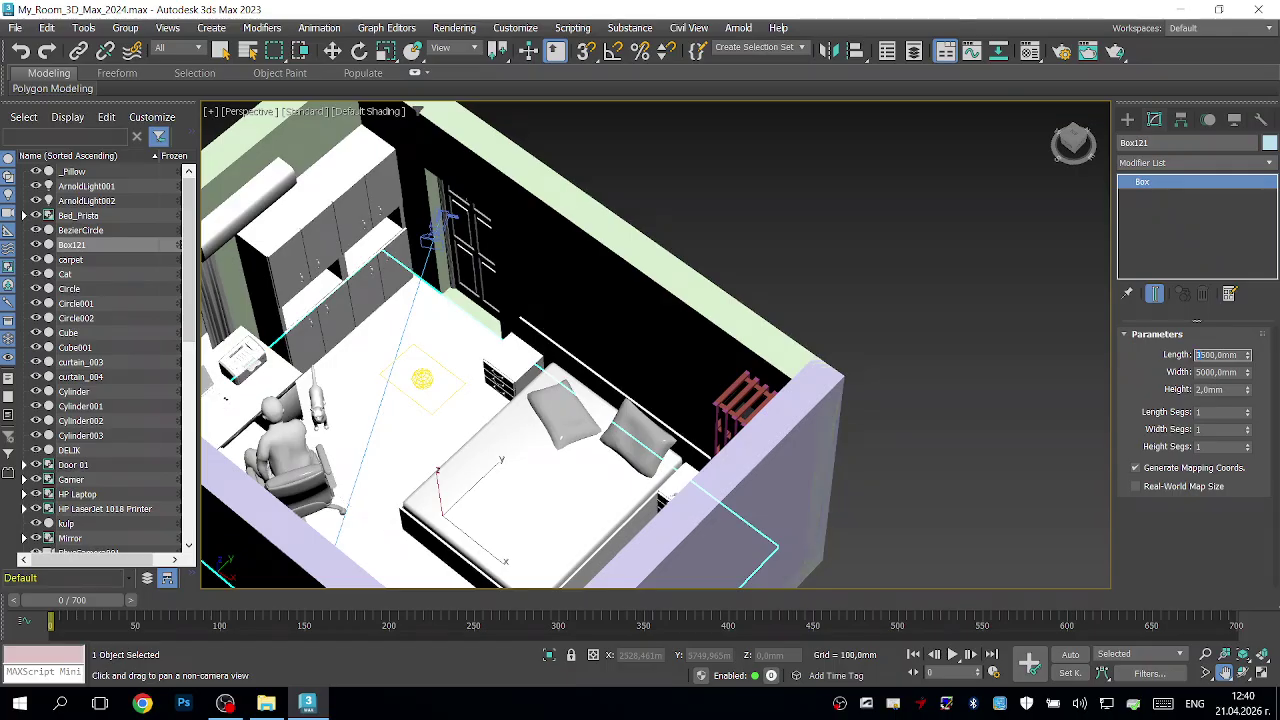
{"action": "type", "text": "41500"}
{"action": "key", "text": "Return"}
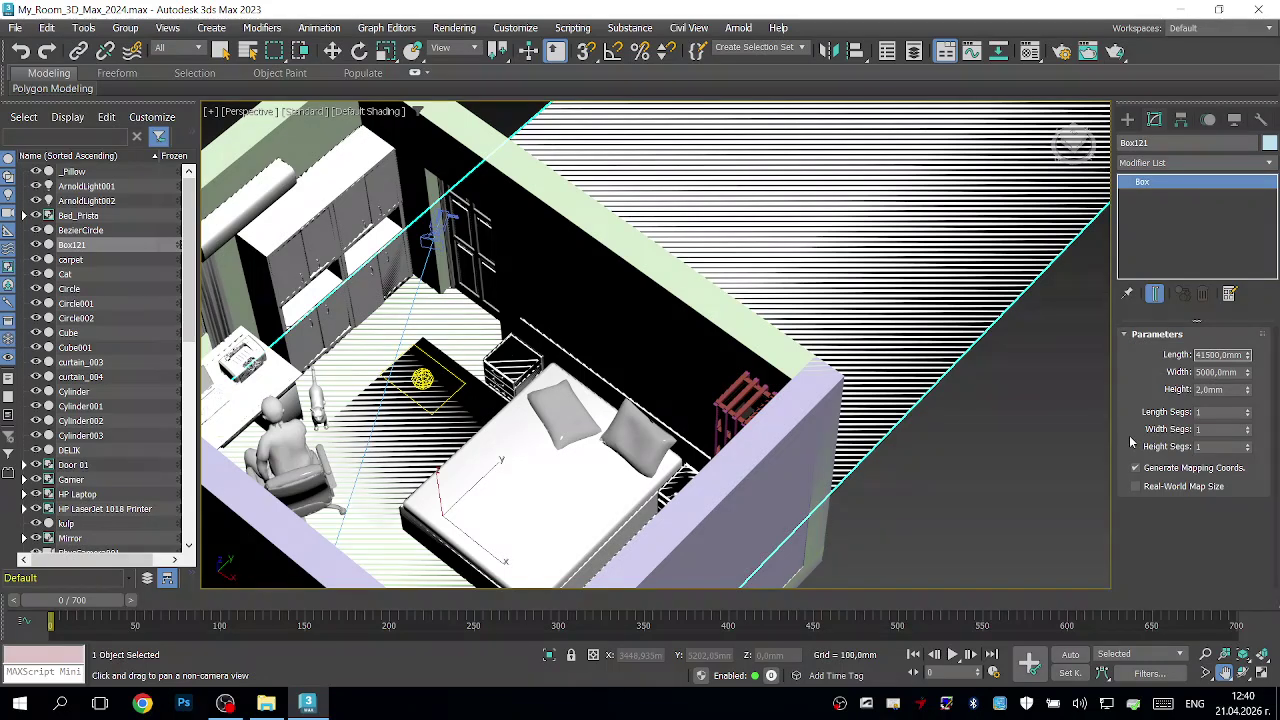
{"action": "key", "text": "BackSpace"}
{"action": "key", "text": "Return"}
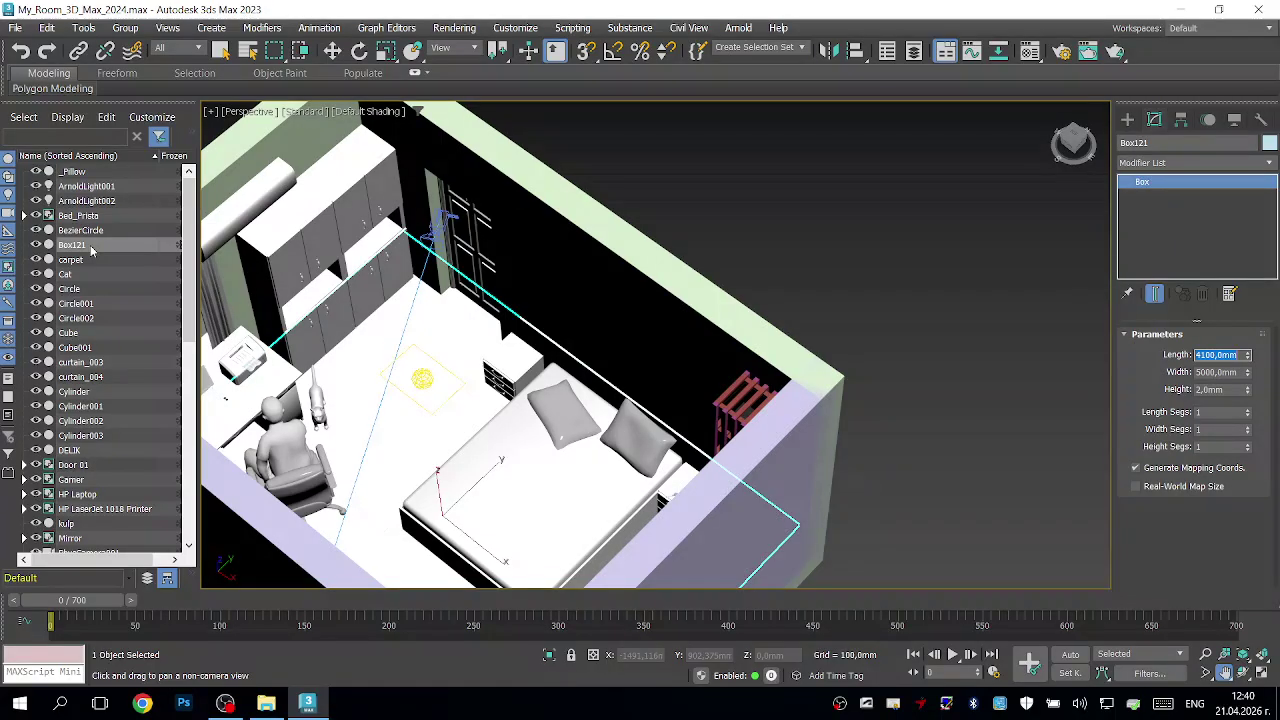
Step: Assign the Laminat 2 material to the selected floor box, closing the Arnold render messages and the enlarged material preview
{"action": "type", "text": "m"}
{"action": "left_click", "coordinate": [1088, 51]}
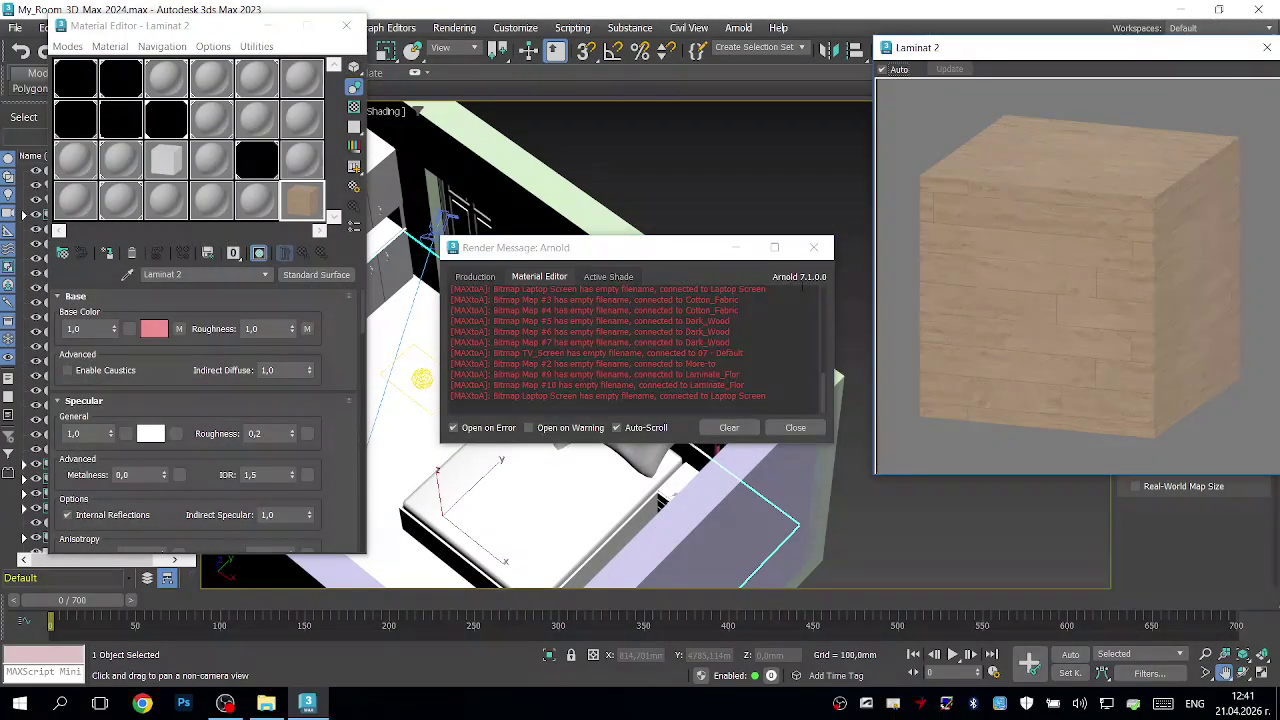
{"action": "left_click", "coordinate": [796, 428]}
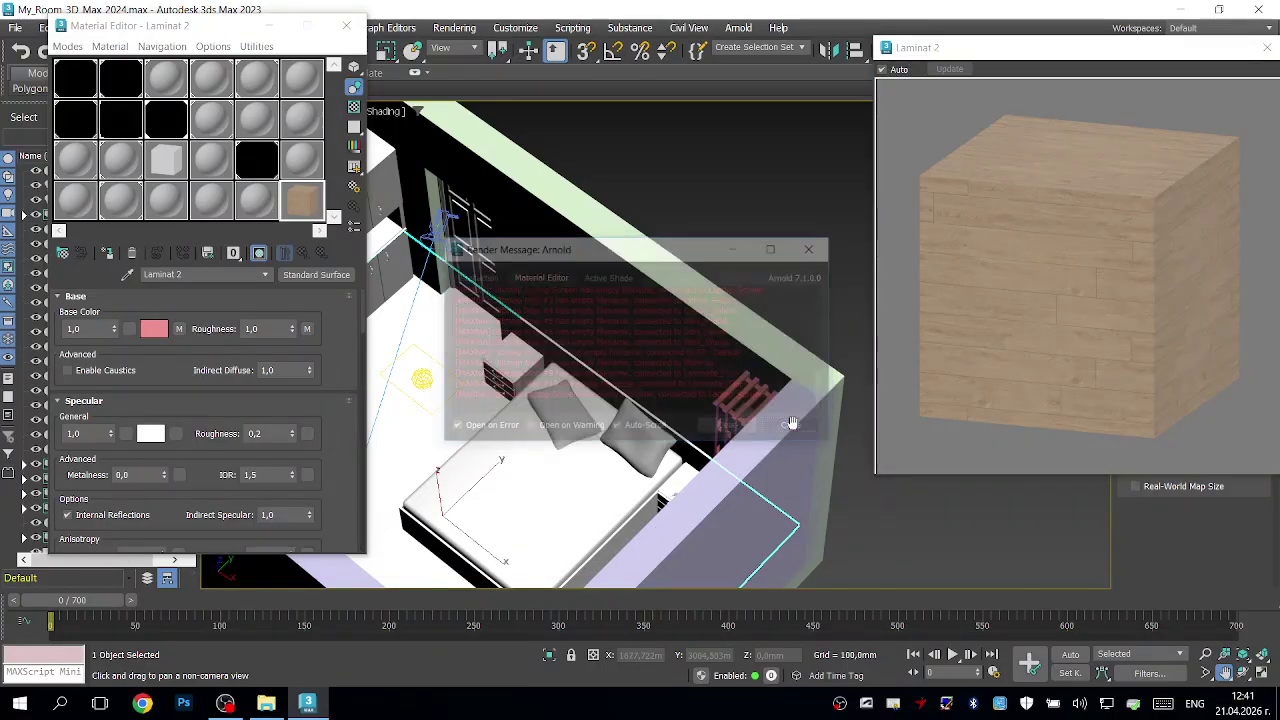
{"action": "left_click", "coordinate": [1267, 48]}
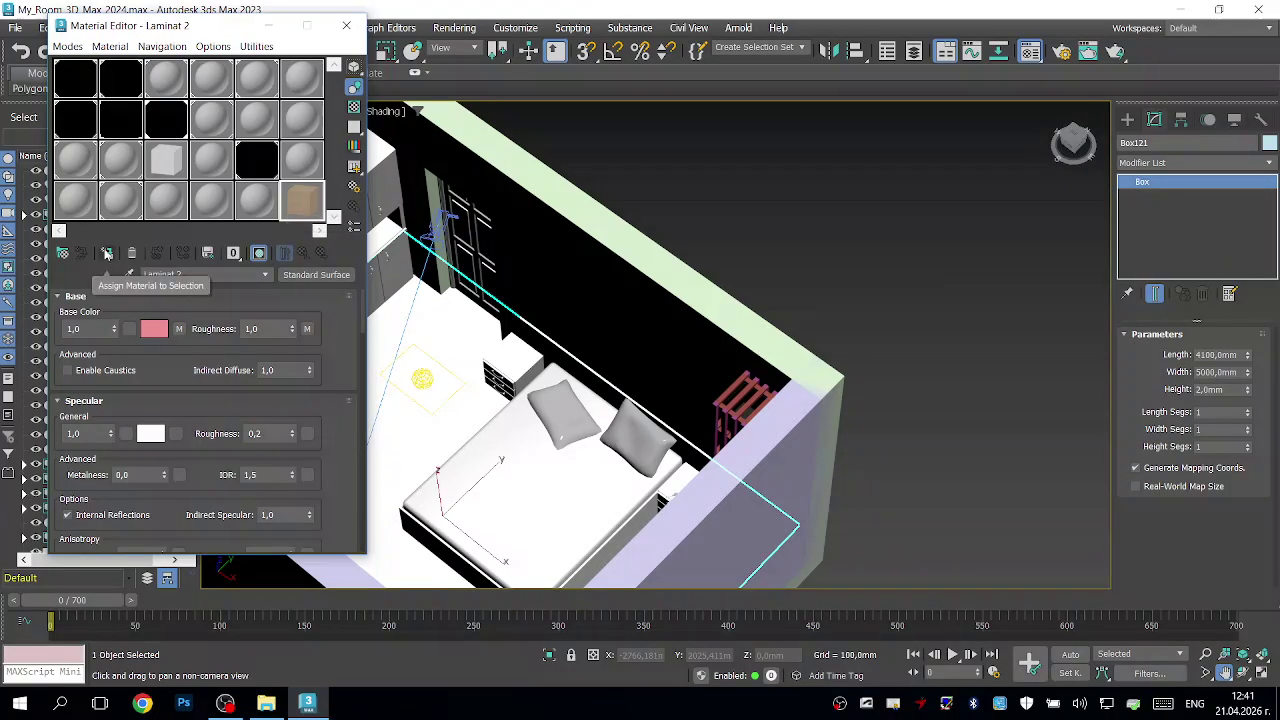
{"action": "left_click", "coordinate": [104, 251]}
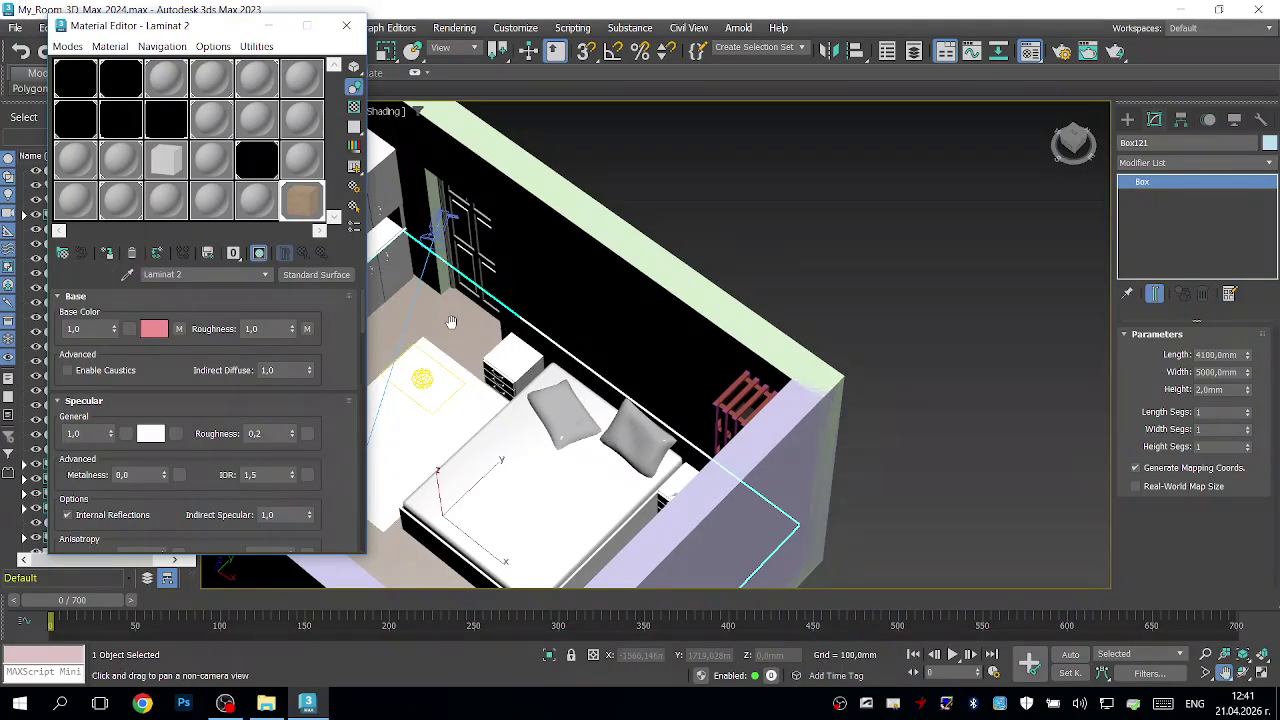
Step: Open the Laptop Screen material's base color bitmap for file selection and browse to the Pictures folder of 2026 3D Animation
{"action": "left_click", "coordinate": [260, 163]}
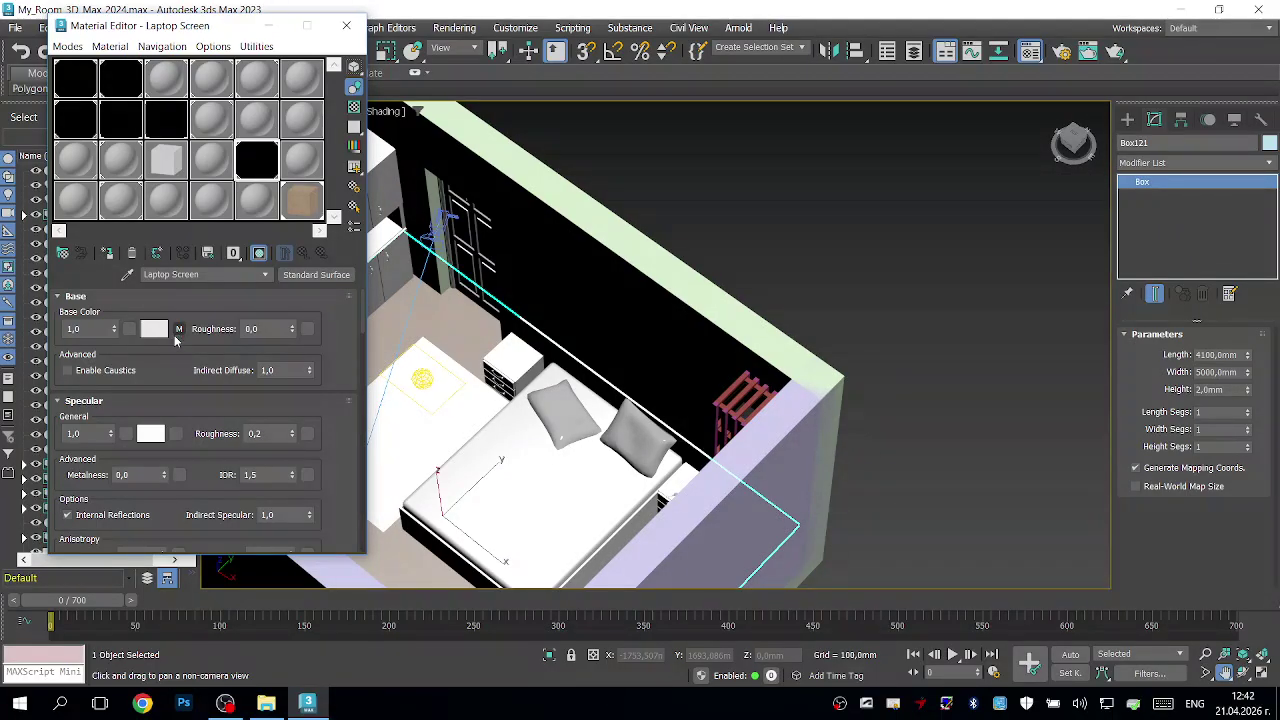
{"action": "left_click", "coordinate": [179, 330]}
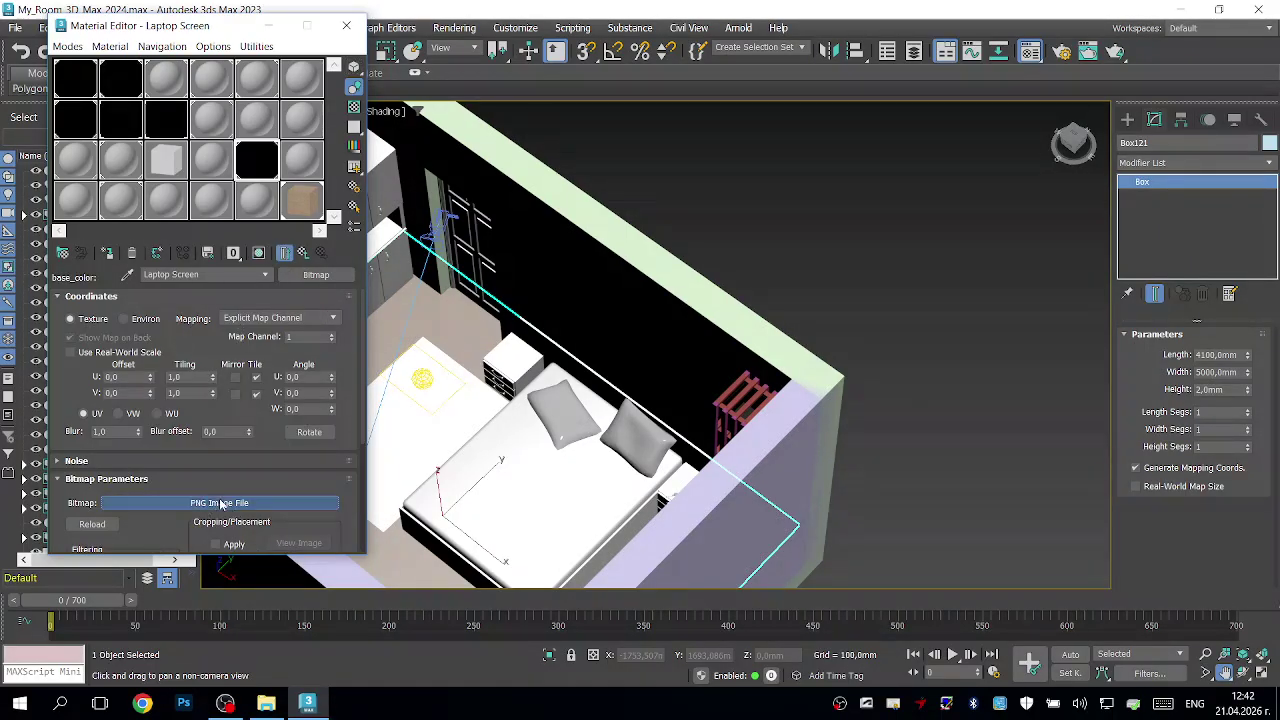
{"action": "left_click", "coordinate": [221, 503]}
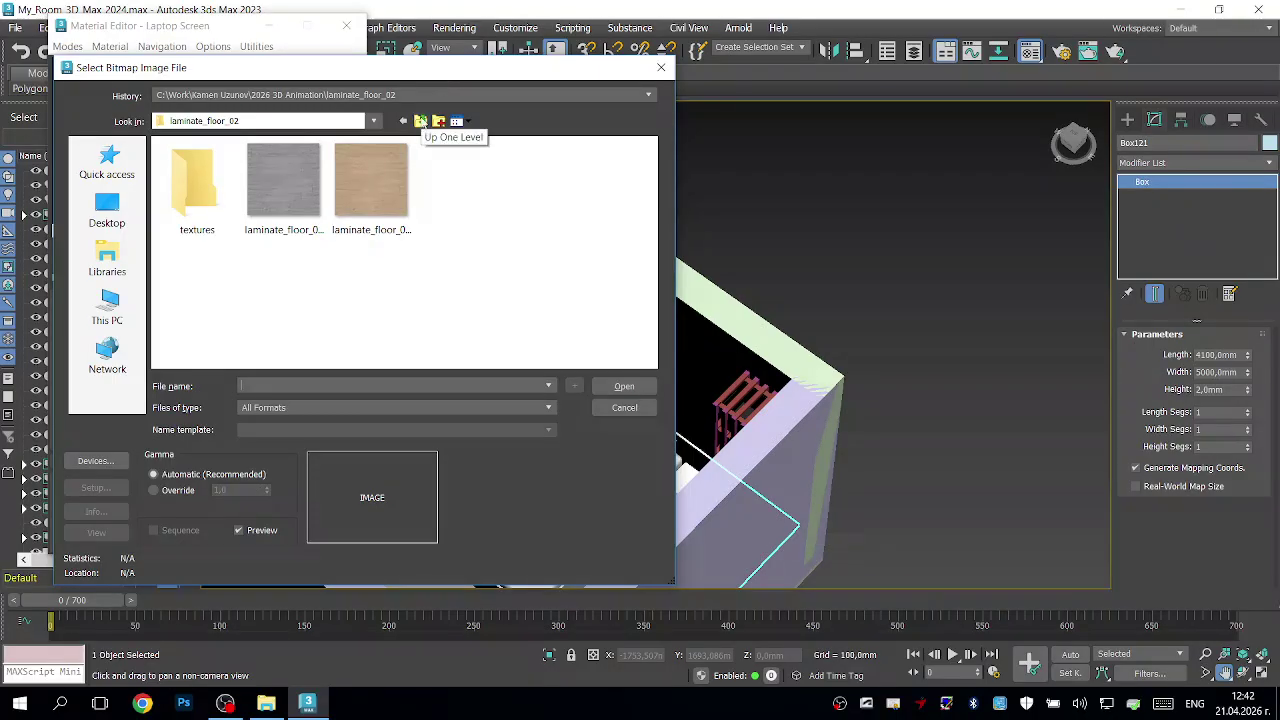
{"action": "left_click", "coordinate": [422, 124]}
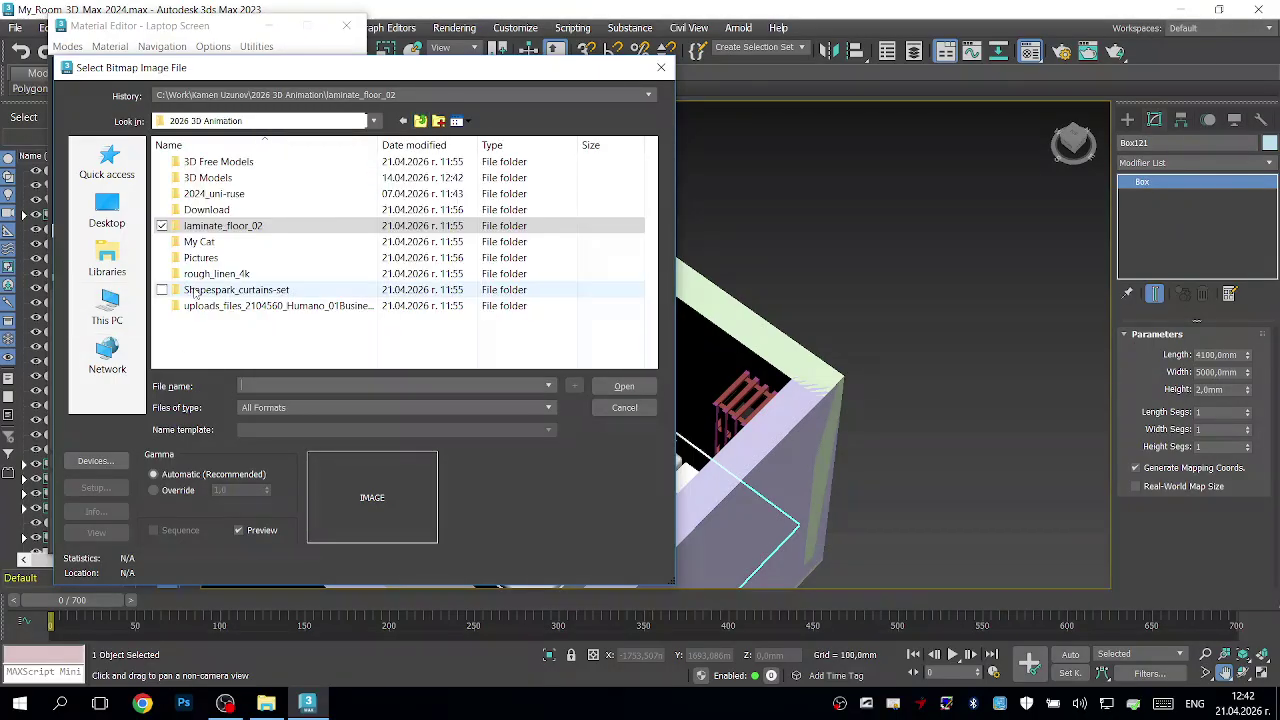
{"action": "left_click", "coordinate": [197, 244]}
{"action": "double_click", "coordinate": [197, 257]}
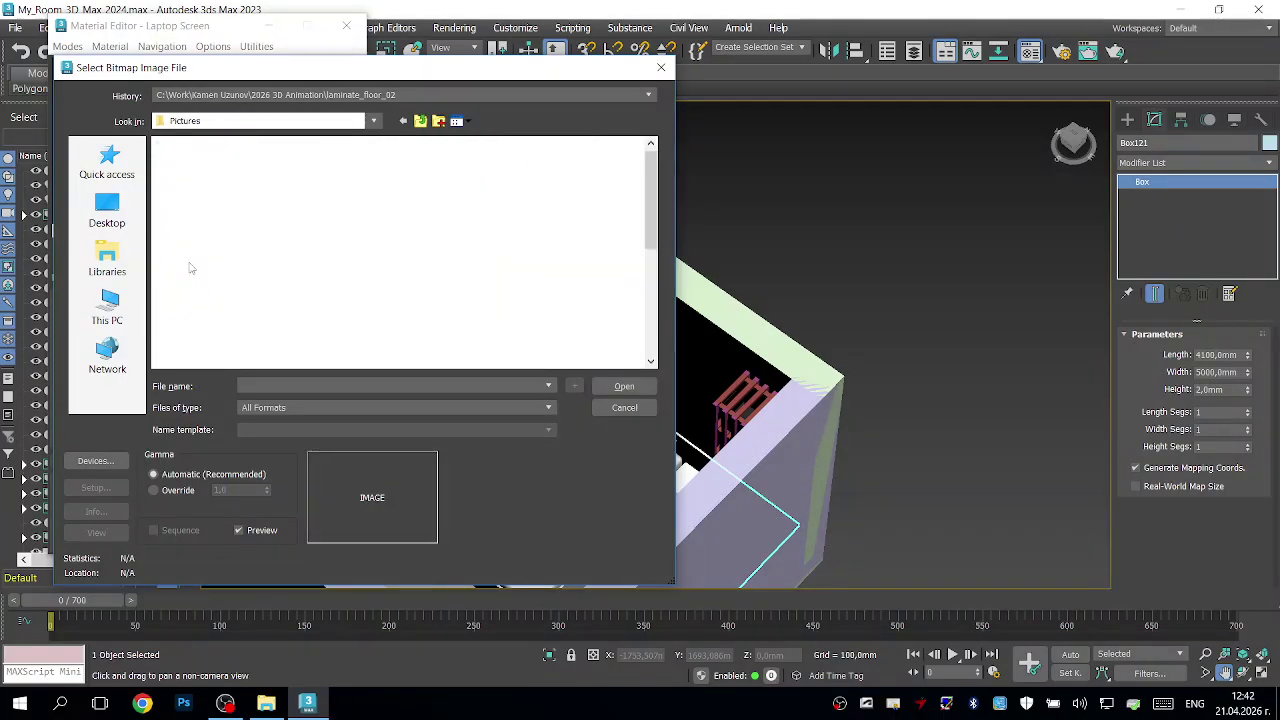
{"action": "scroll", "coordinate": [572, 275], "scroll_direction": "down", "scroll_amount": 3}
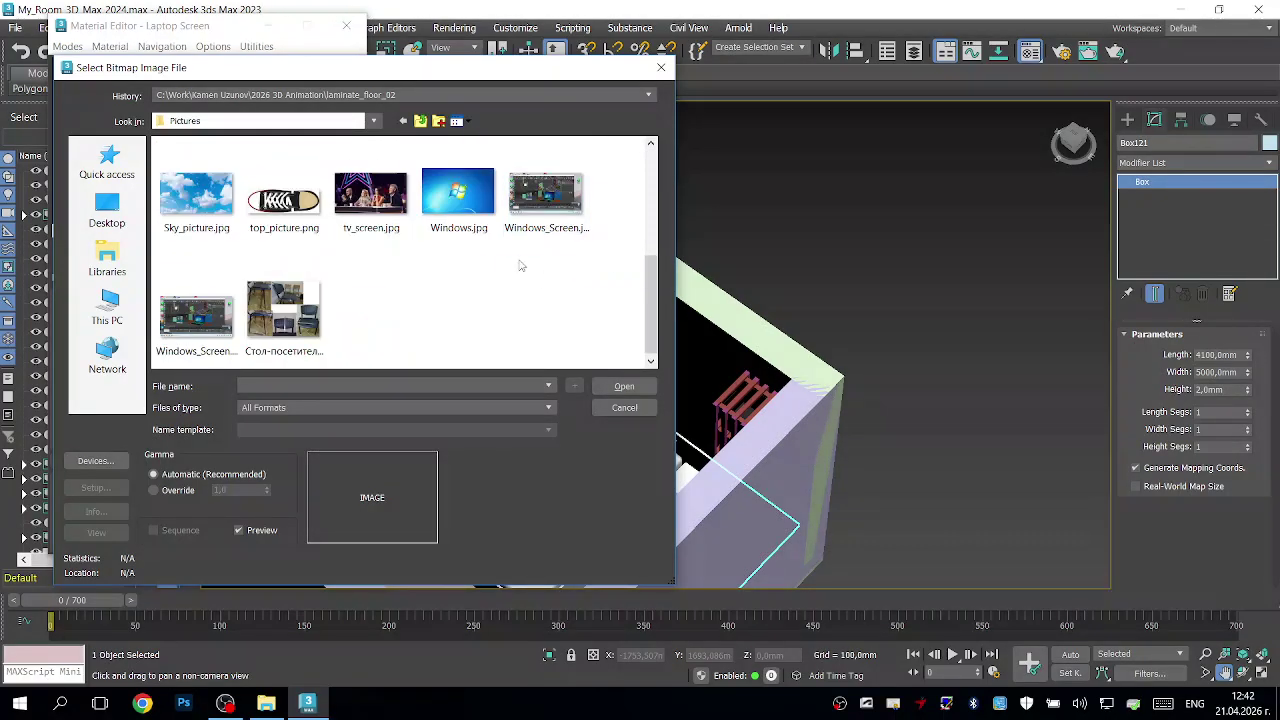
Step: Try to load Windows_Screen.jpg as the Laptop Screen bitmap and preview that picture in the photo viewer
{"action": "double_click", "coordinate": [543, 198]}
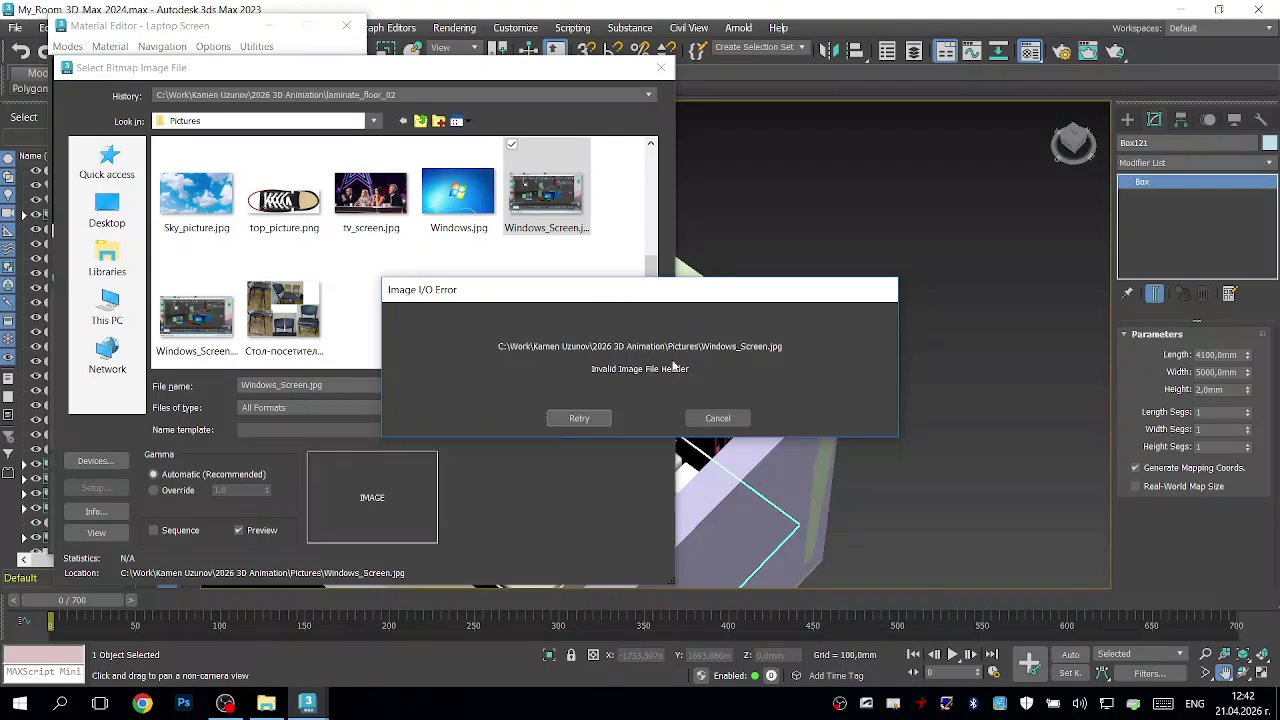
{"action": "left_click", "coordinate": [582, 420]}
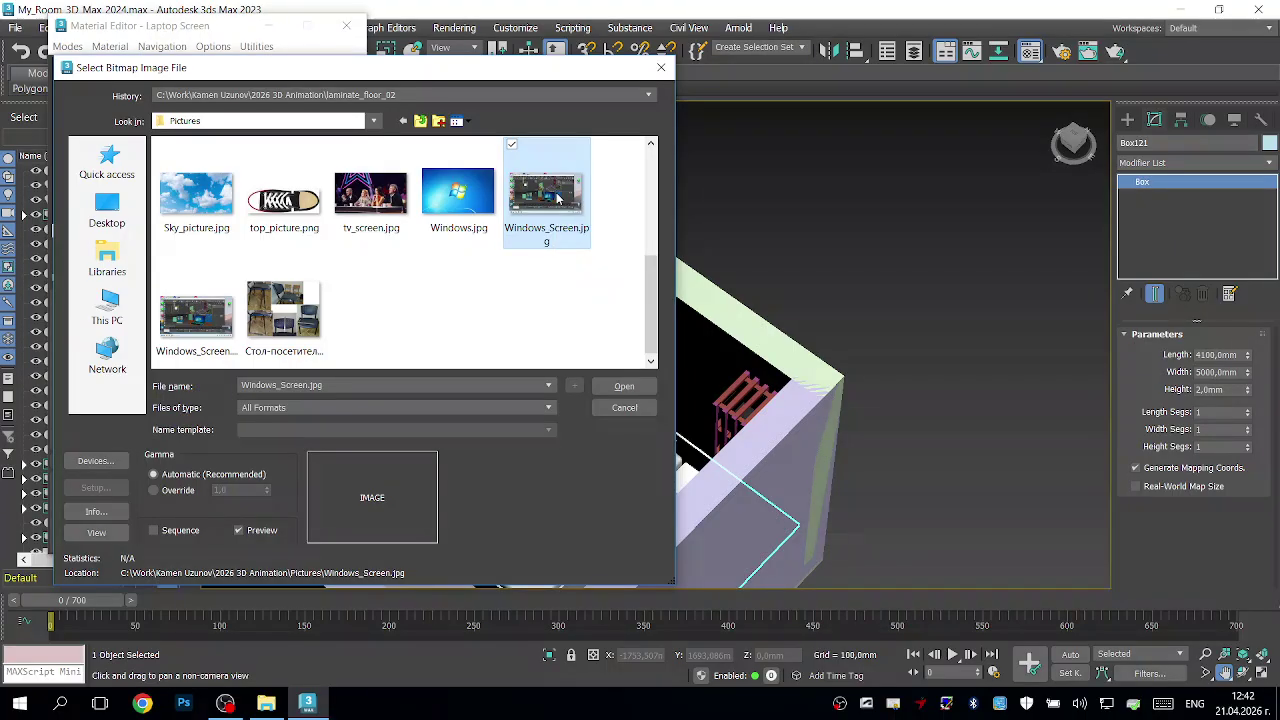
{"action": "left_click", "coordinate": [622, 386]}
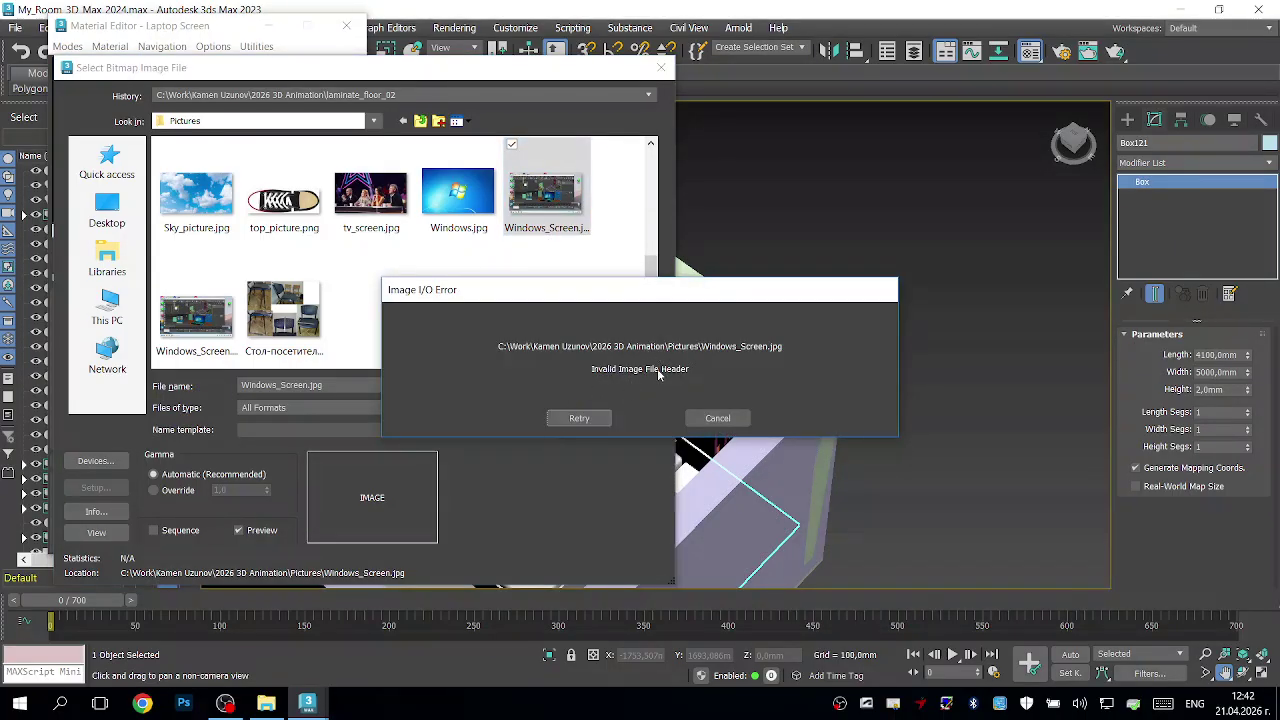
{"action": "left_click", "coordinate": [718, 417]}
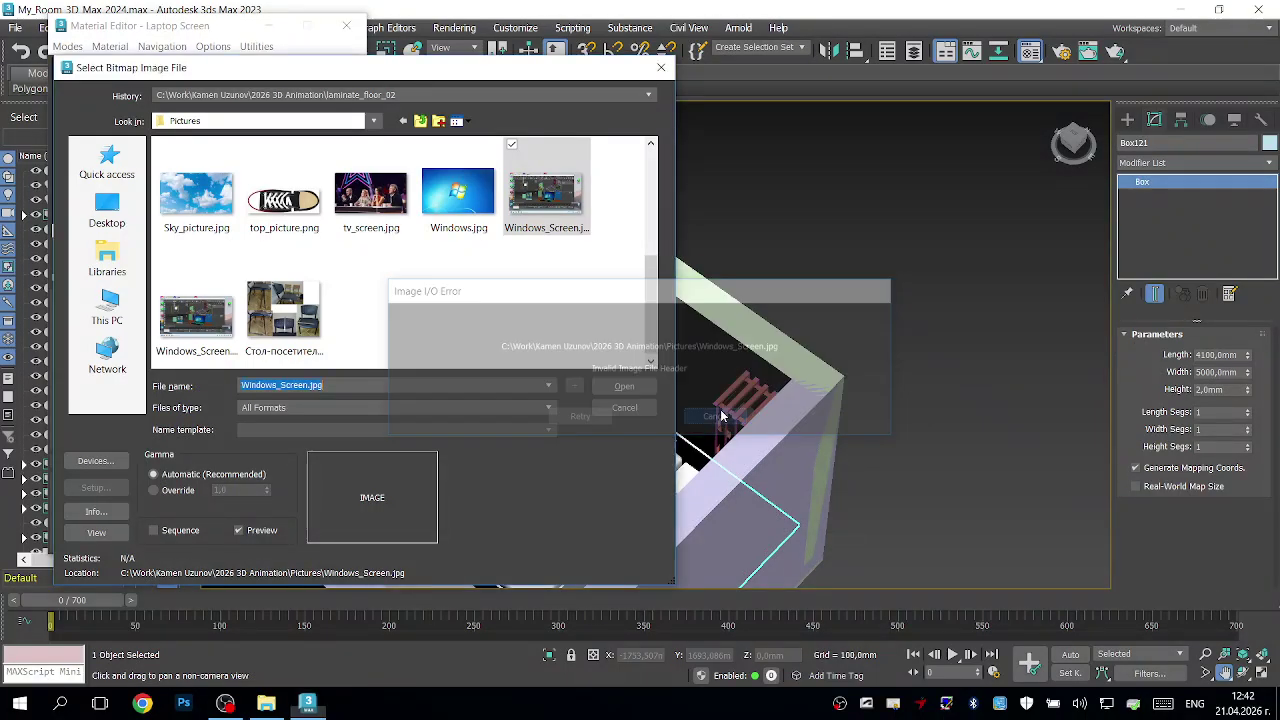
{"action": "right_click", "coordinate": [550, 186]}
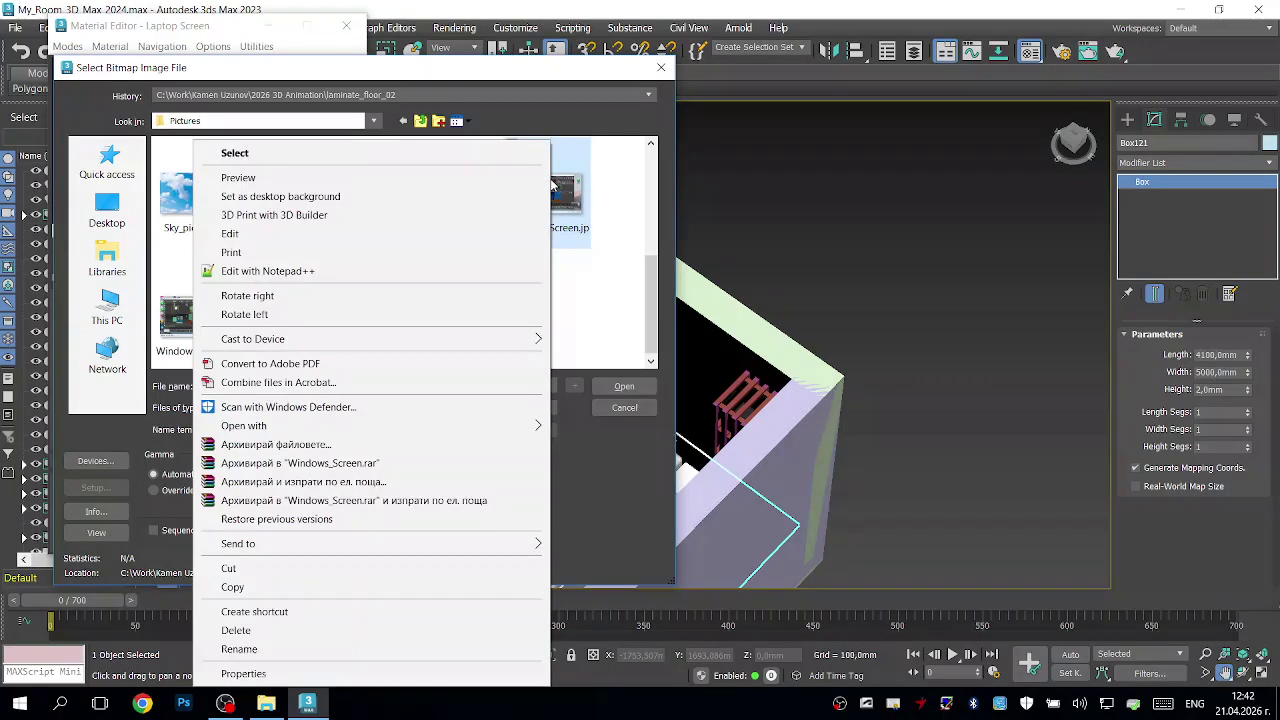
{"action": "left_click", "coordinate": [276, 180]}
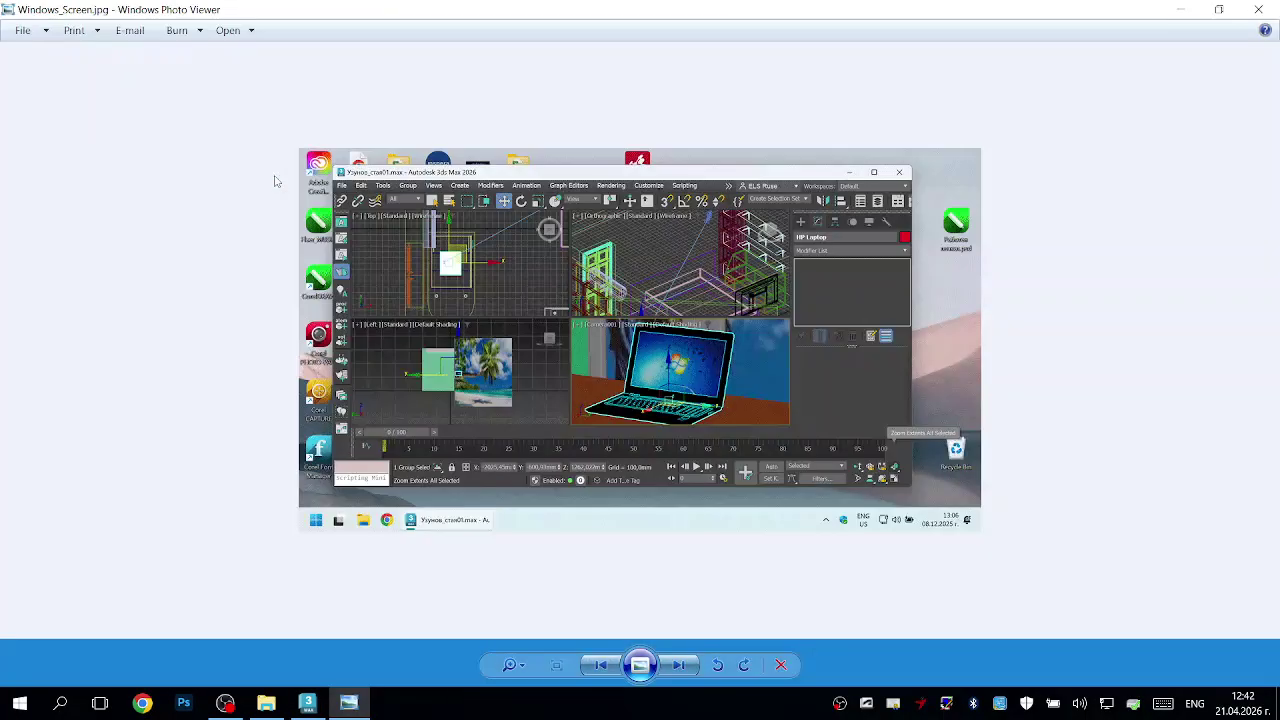
{"action": "left_click", "coordinate": [1258, 9]}
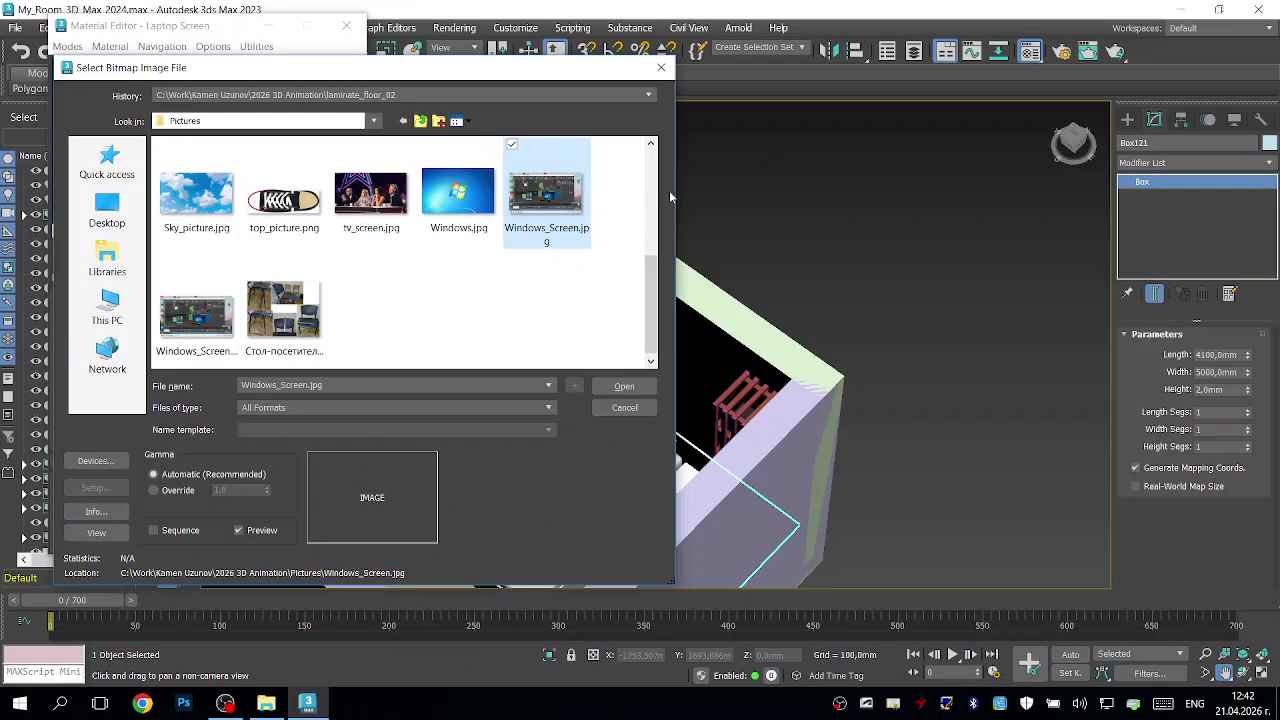
Step: Relink the Laptop Screen base color bitmap to Windows.jpg from the Pictures folder
{"action": "left_click", "coordinate": [440, 210]}
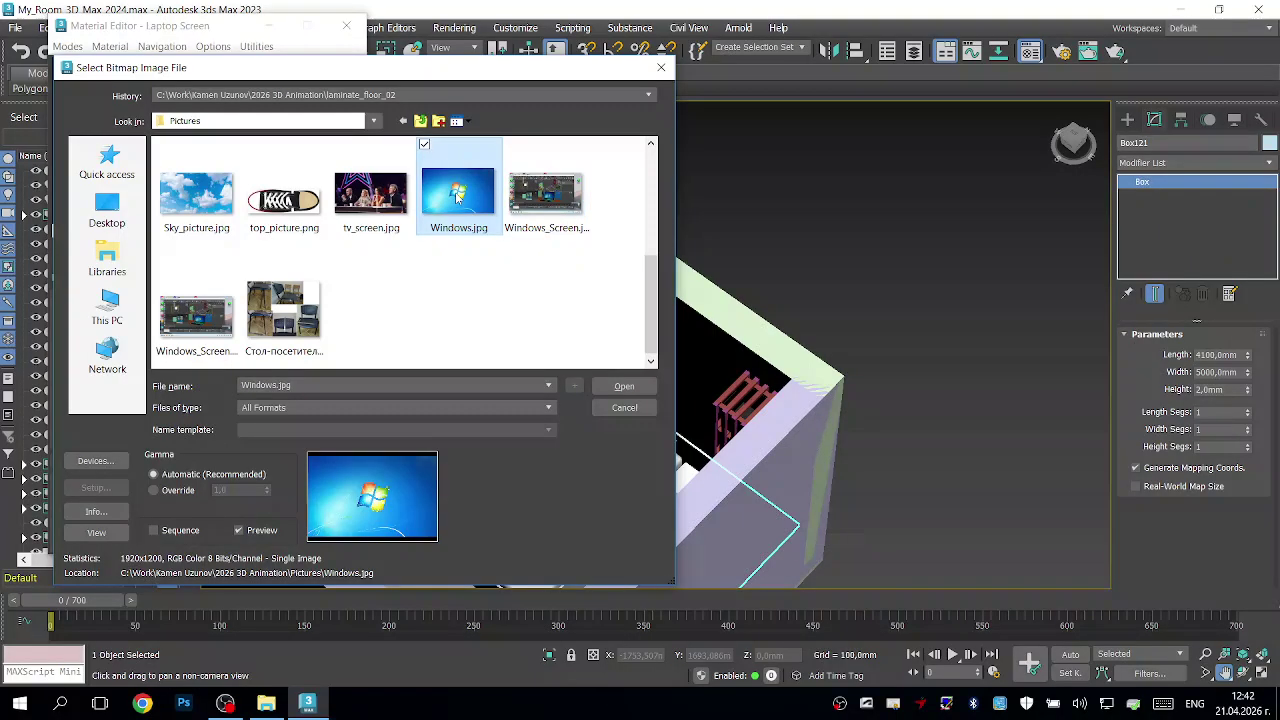
{"action": "left_click", "coordinate": [620, 387]}
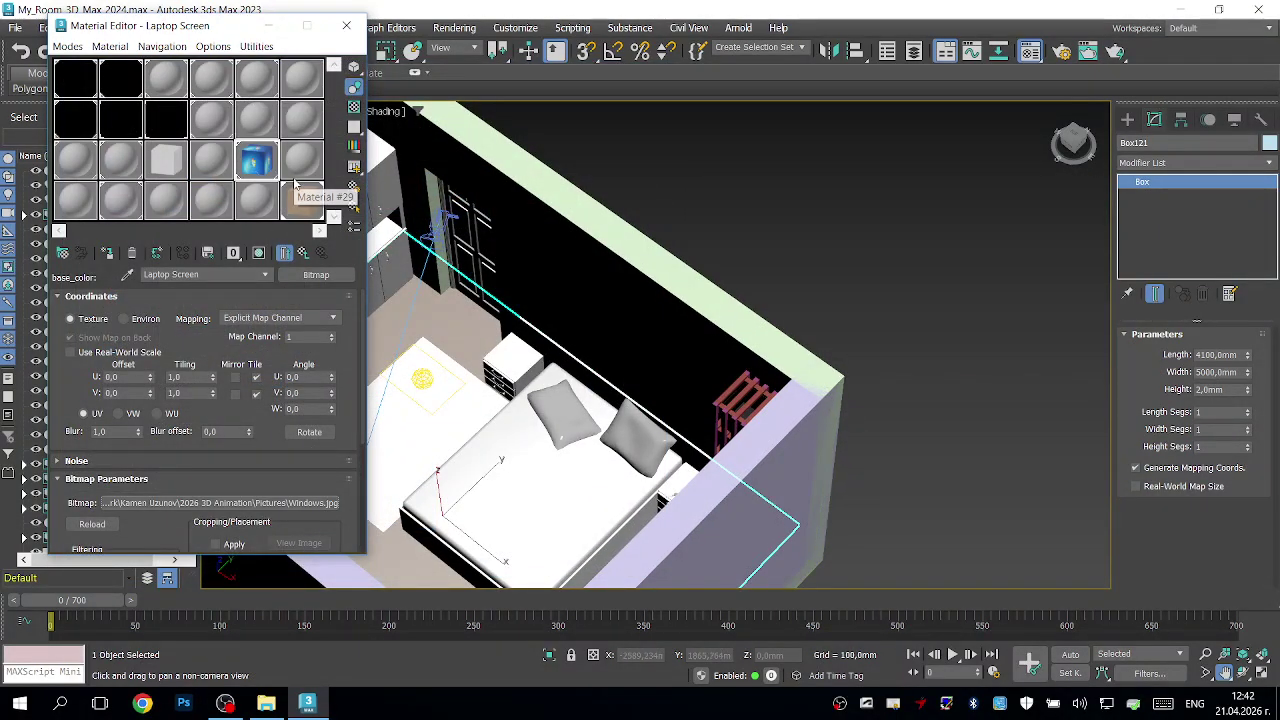
Step: Relink the Laminate_Flor base color bitmap to laminate_floor_02_diff_1k.png from the laminate_floor_02 folder and return to the parent material
{"action": "left_click", "coordinate": [179, 127]}
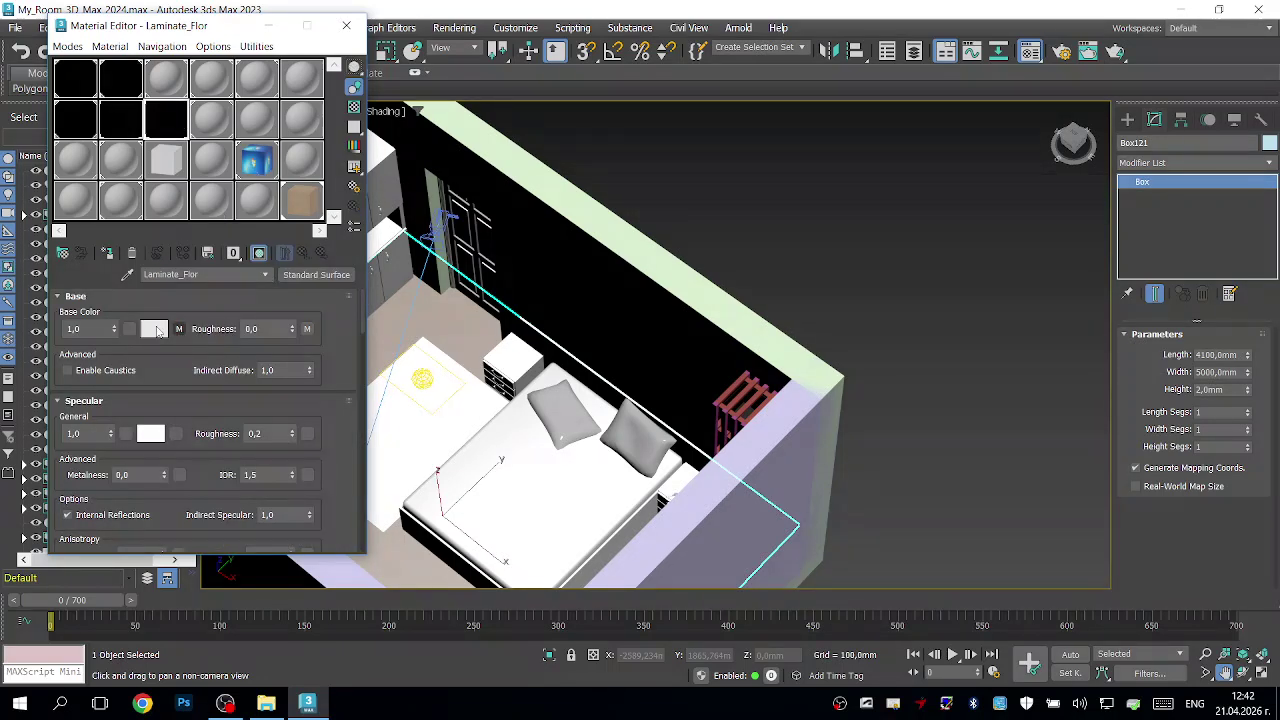
{"action": "left_click", "coordinate": [179, 329]}
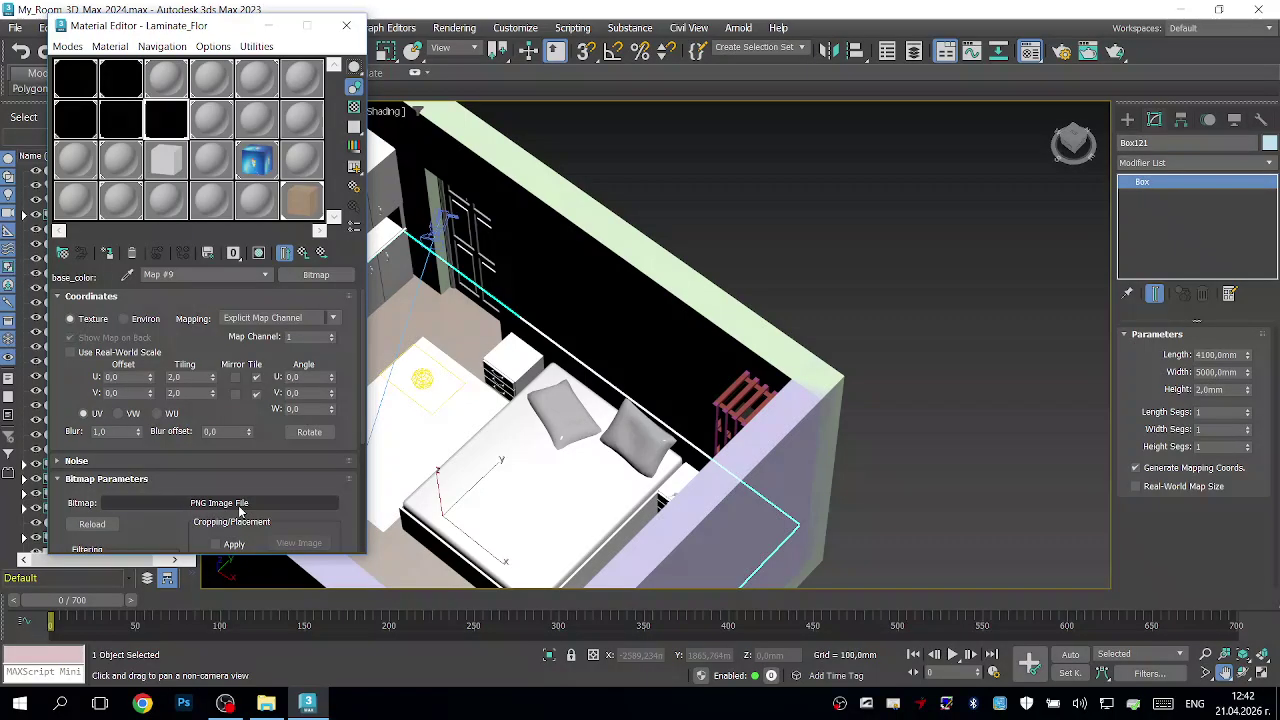
{"action": "left_click", "coordinate": [240, 505]}
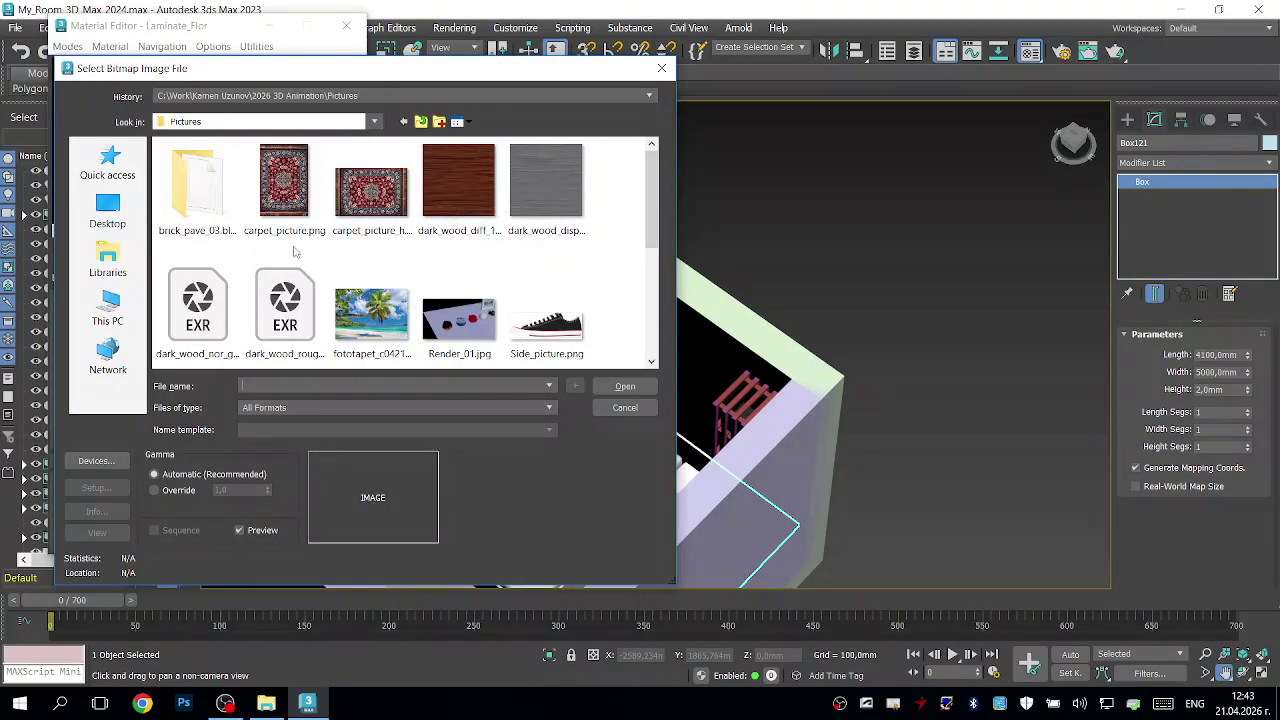
{"action": "left_click", "coordinate": [422, 123]}
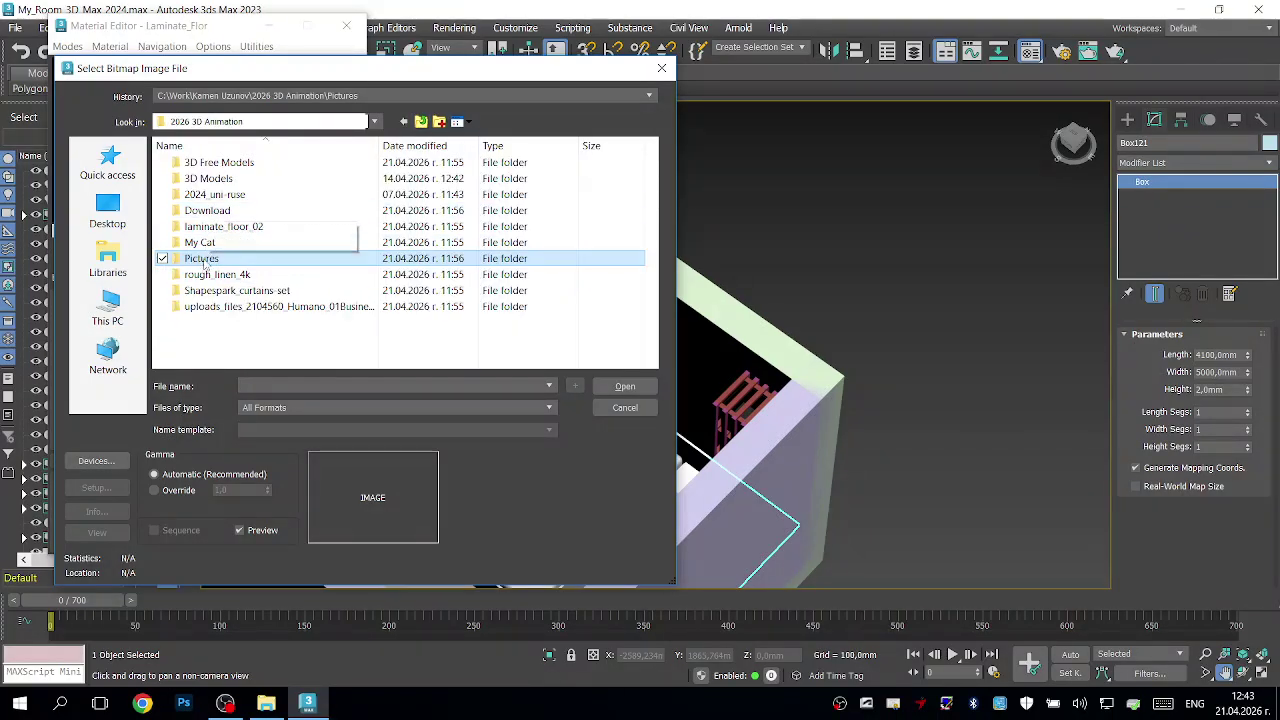
{"action": "left_click", "coordinate": [226, 228]}
{"action": "double_click", "coordinate": [228, 229]}
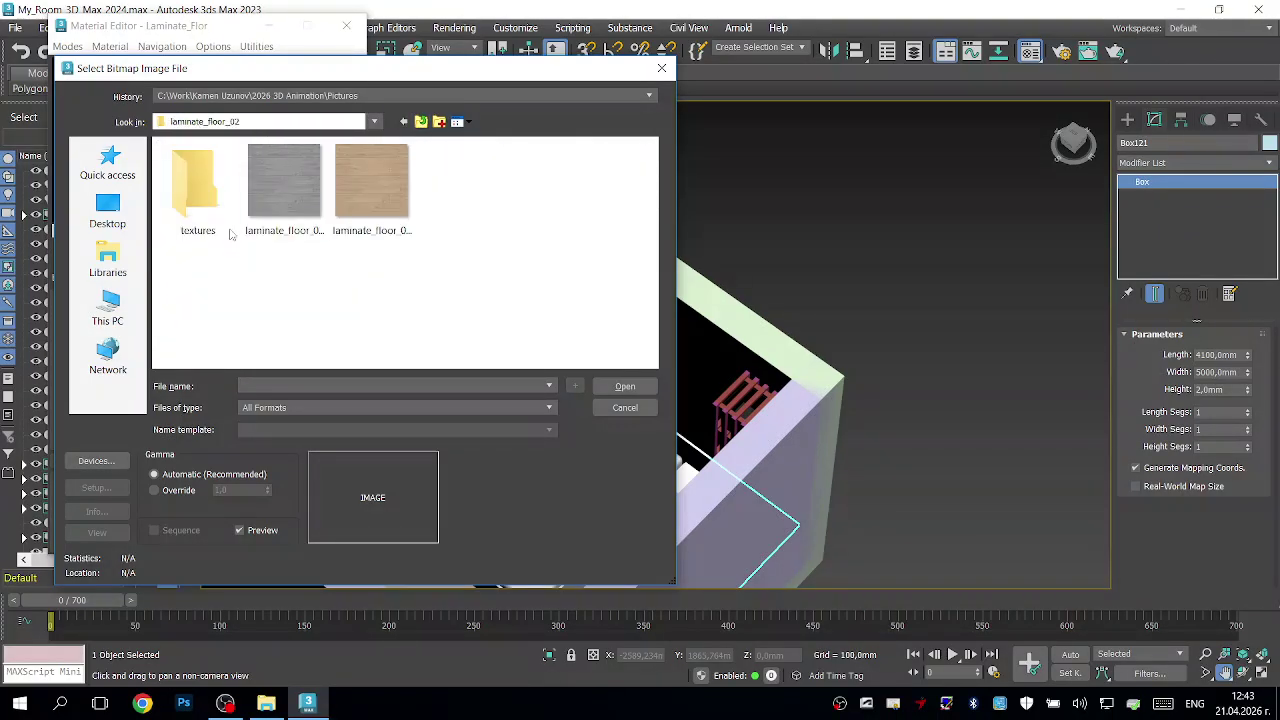
{"action": "double_click", "coordinate": [366, 178]}
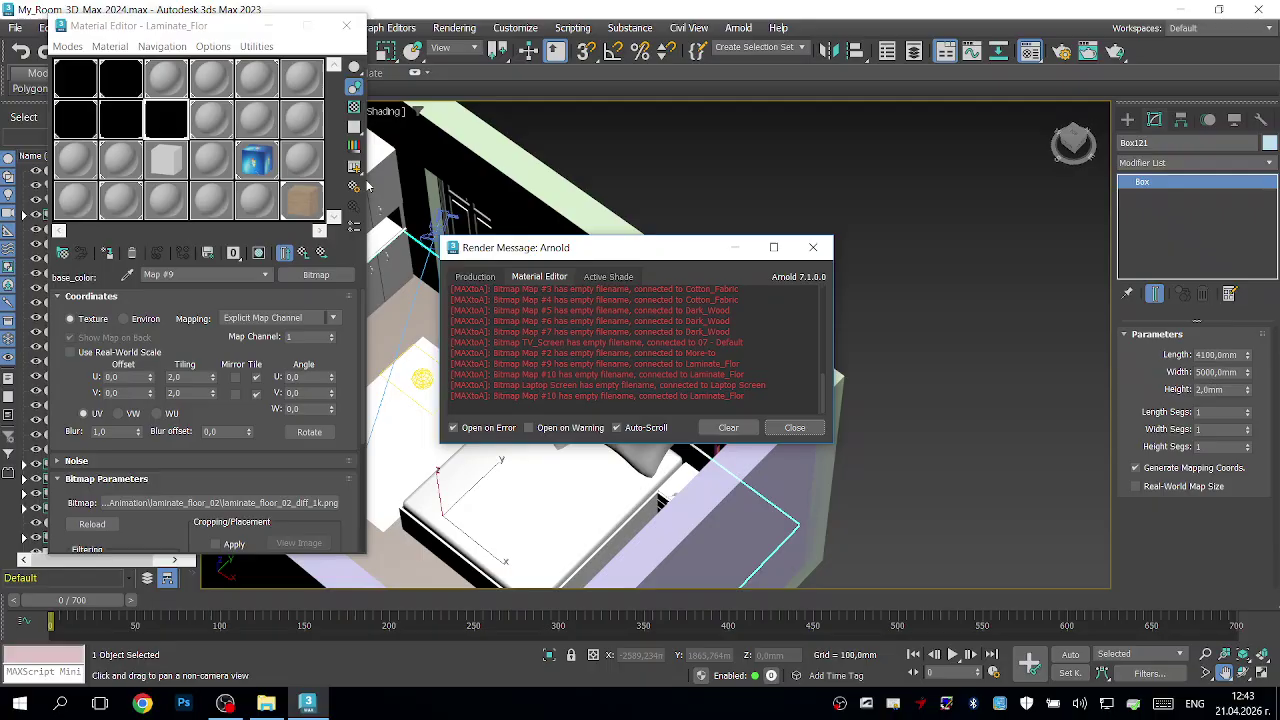
{"action": "left_click", "coordinate": [794, 427]}
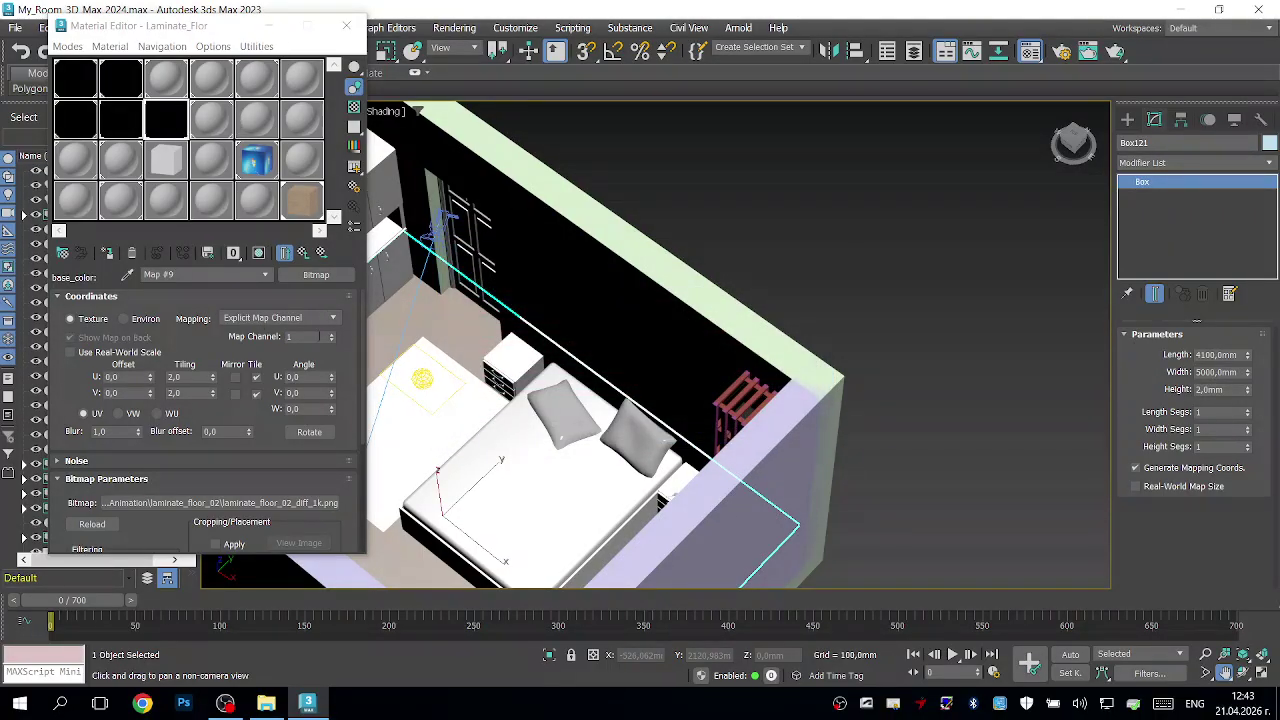
{"action": "left_click", "coordinate": [268, 277]}
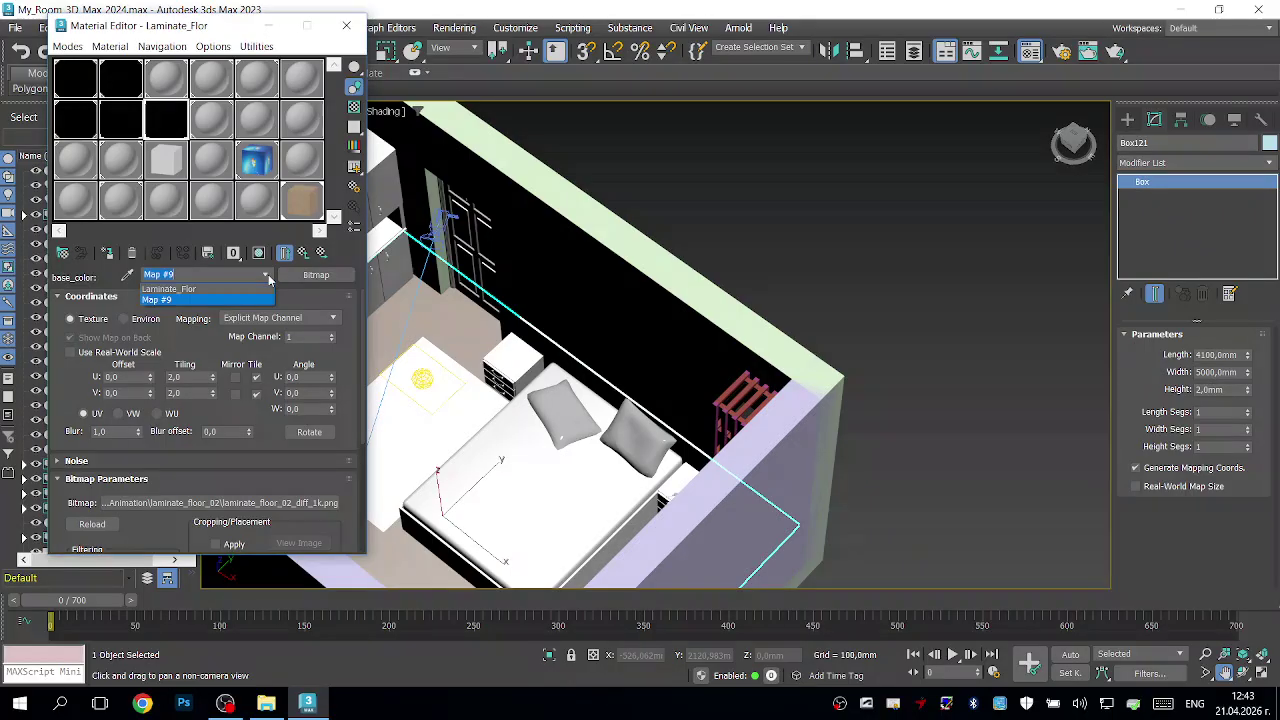
{"action": "left_click", "coordinate": [194, 296]}
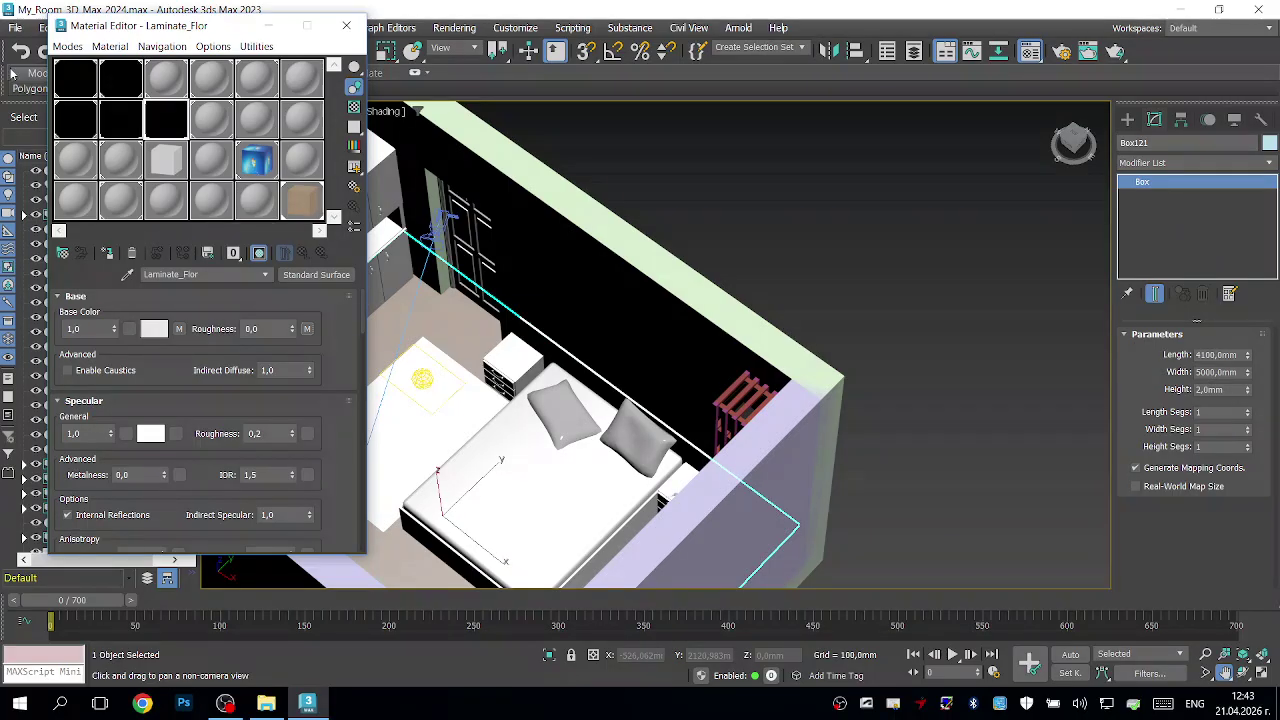
Step: Switch to the Slate Material Editor and collapse the General materials and Maps groups to expose the scene materials
{"action": "left_click", "coordinate": [68, 47]}
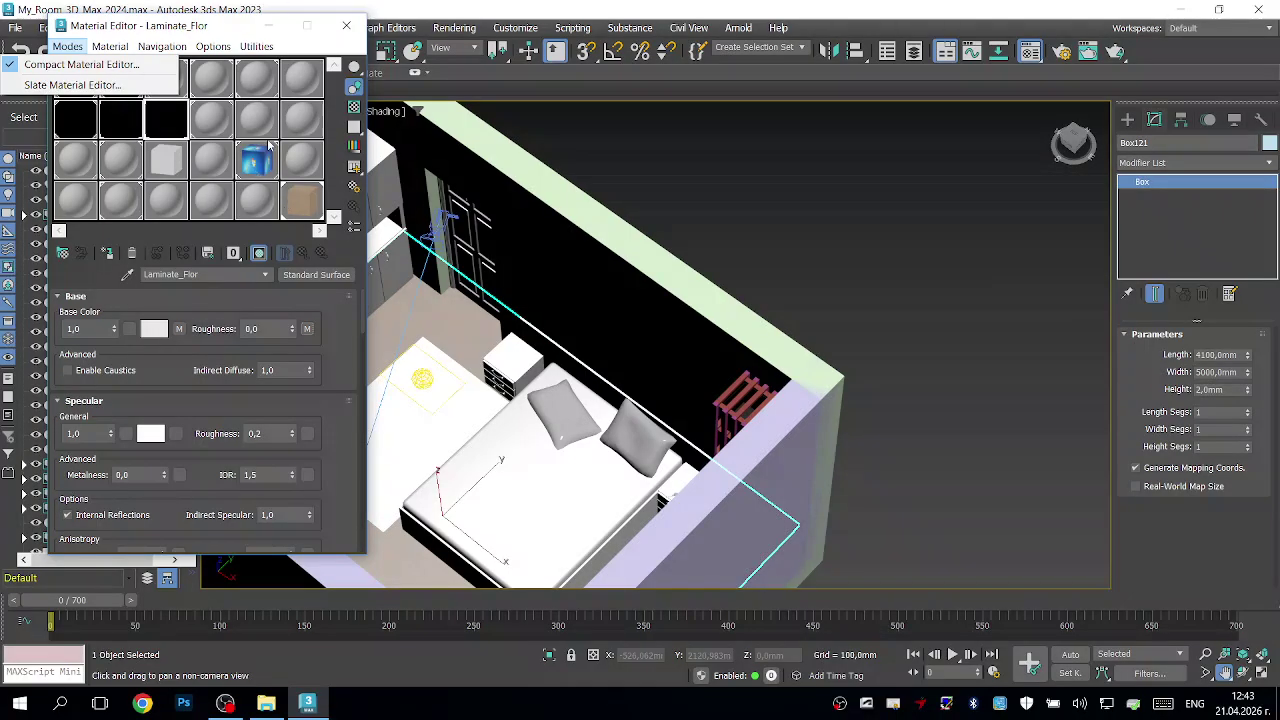
{"action": "left_click", "coordinate": [68, 86]}
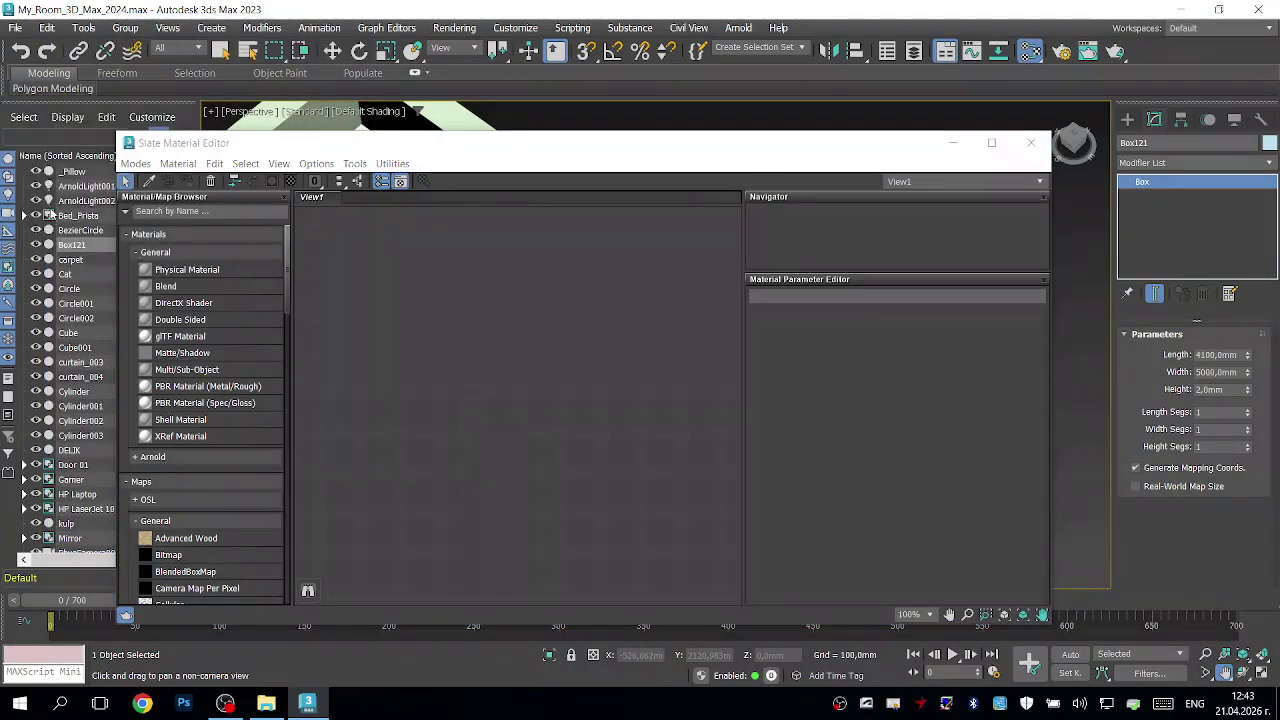
{"action": "left_click_drag", "start_coordinate": [618, 150], "coordinate": [627, 120]}
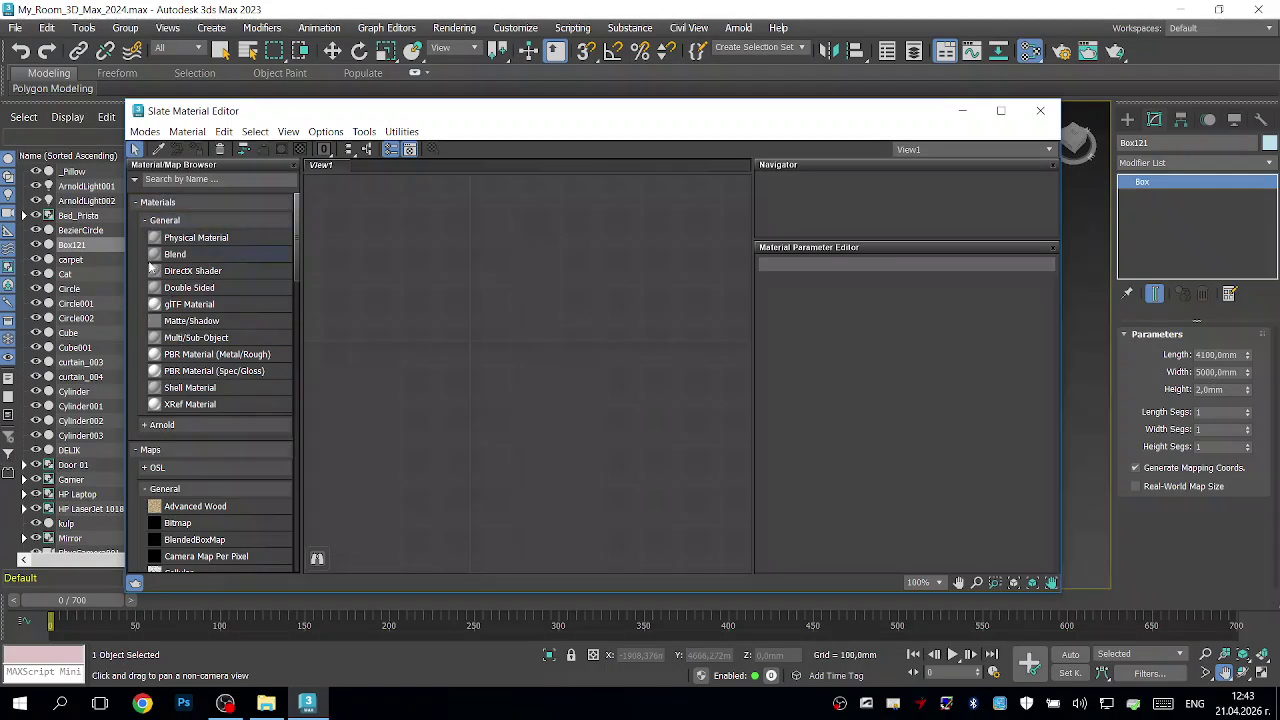
{"action": "left_click", "coordinate": [148, 221]}
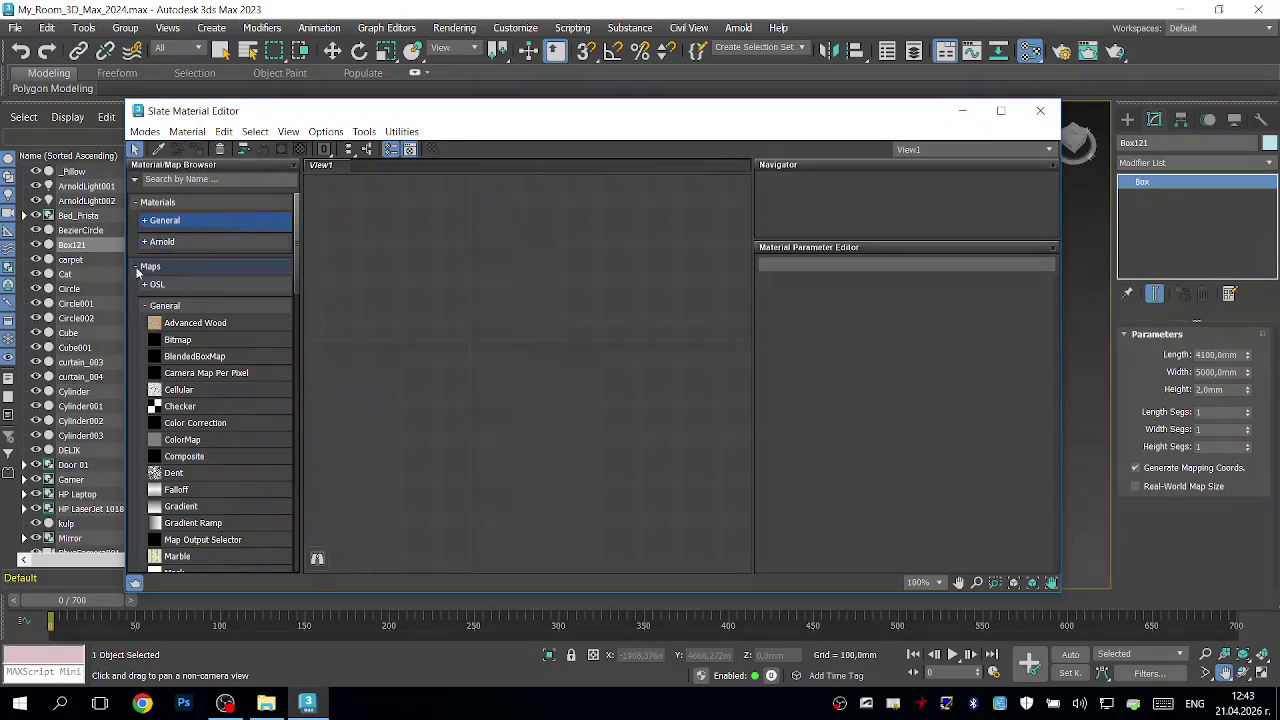
{"action": "left_click", "coordinate": [138, 268]}
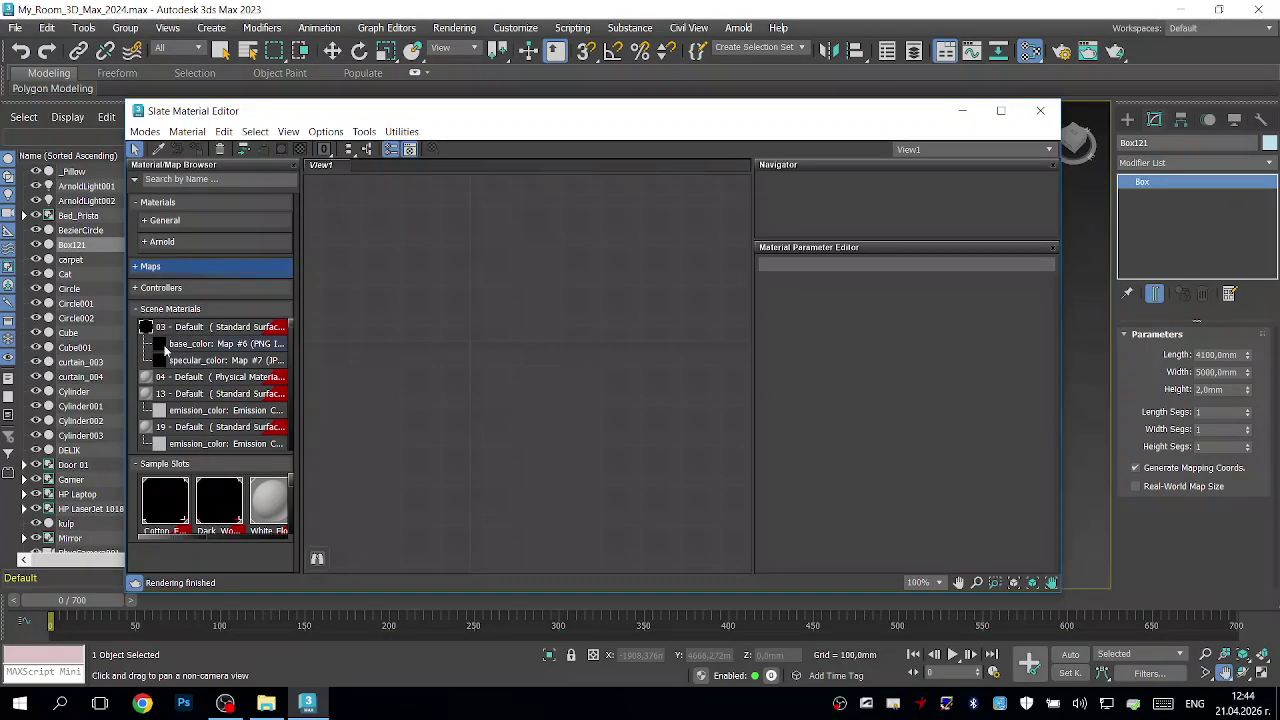
{"action": "left_click", "coordinate": [148, 330]}
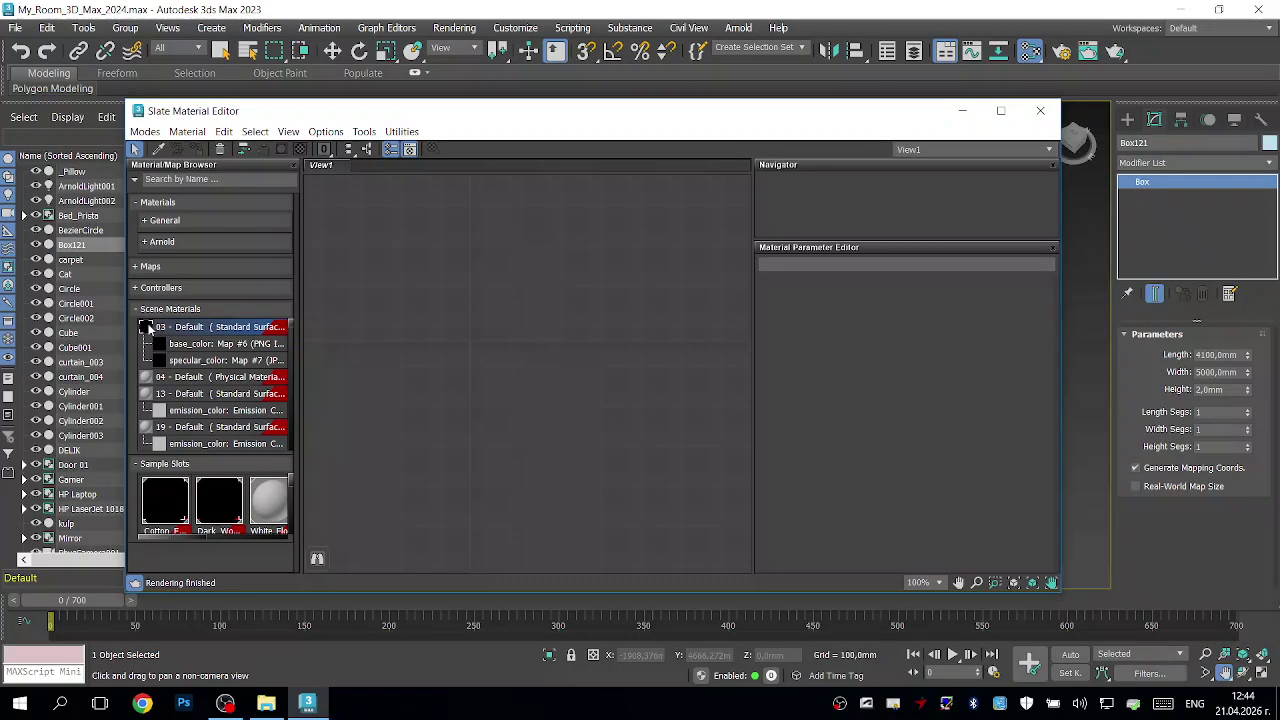
{"action": "left_click_drag", "start_coordinate": [180, 330], "coordinate": [472, 270]}
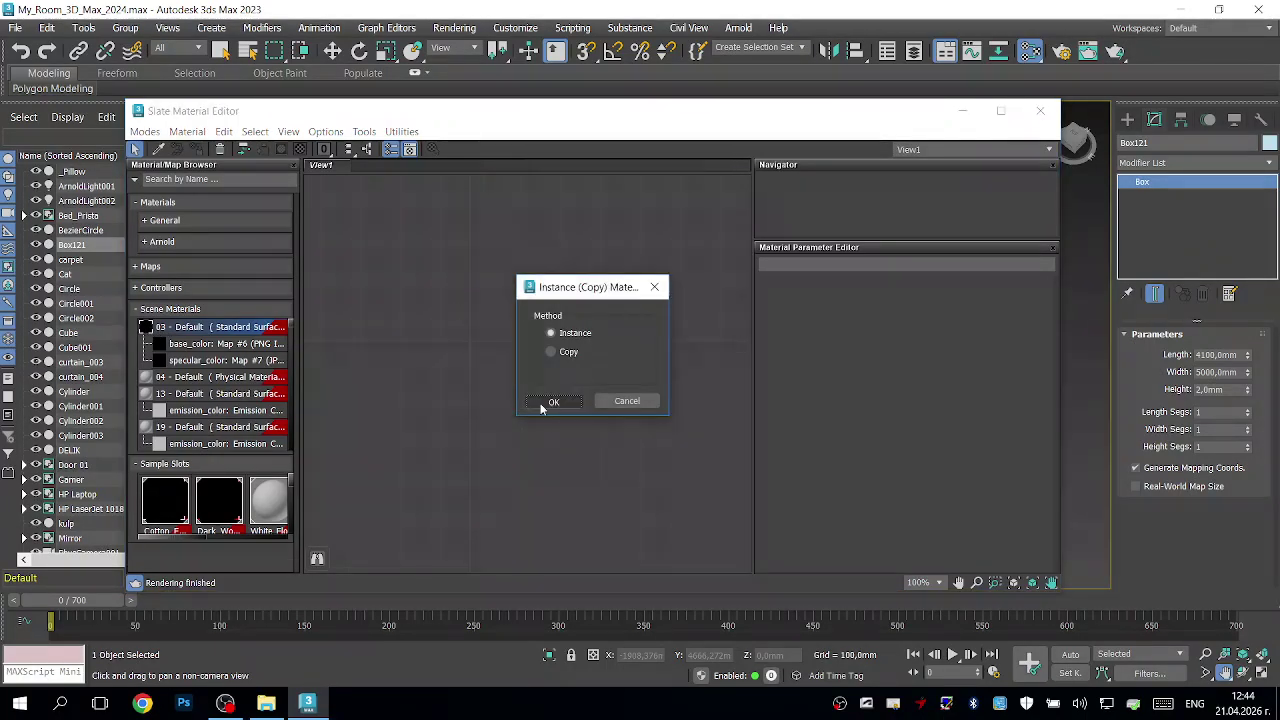
{"action": "left_click", "coordinate": [626, 400]}
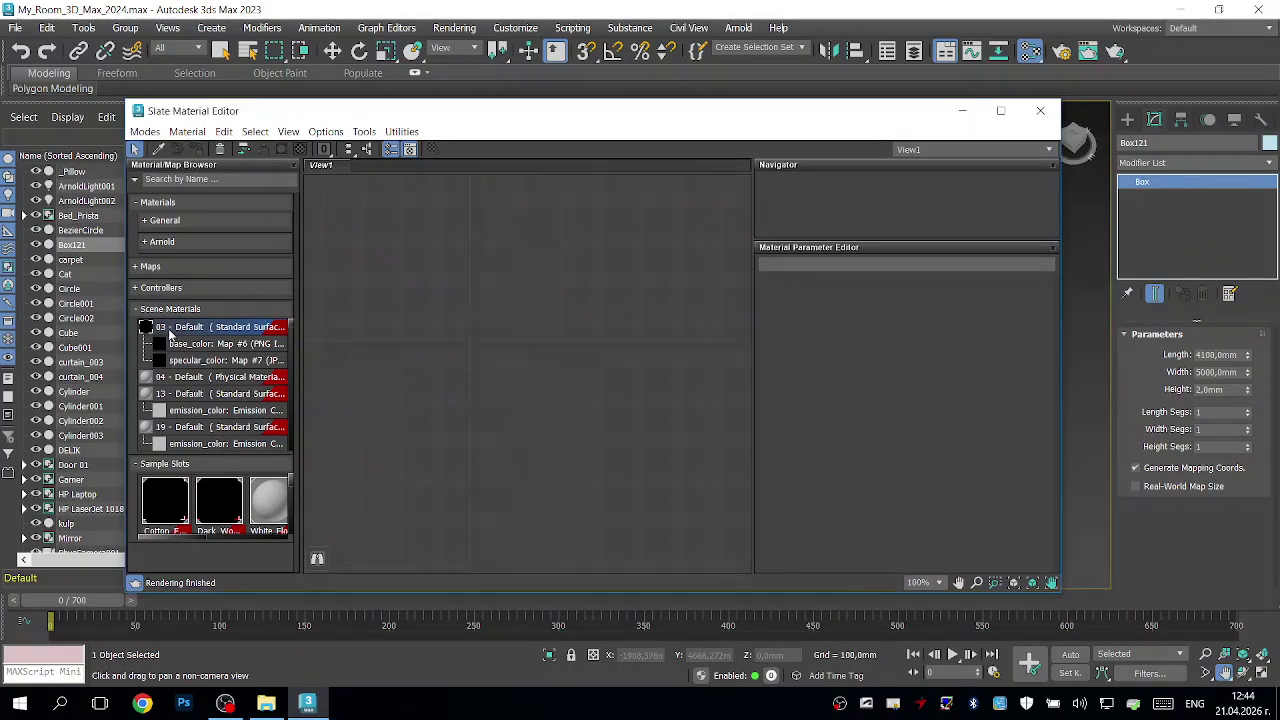
{"action": "right_click", "coordinate": [176, 333]}
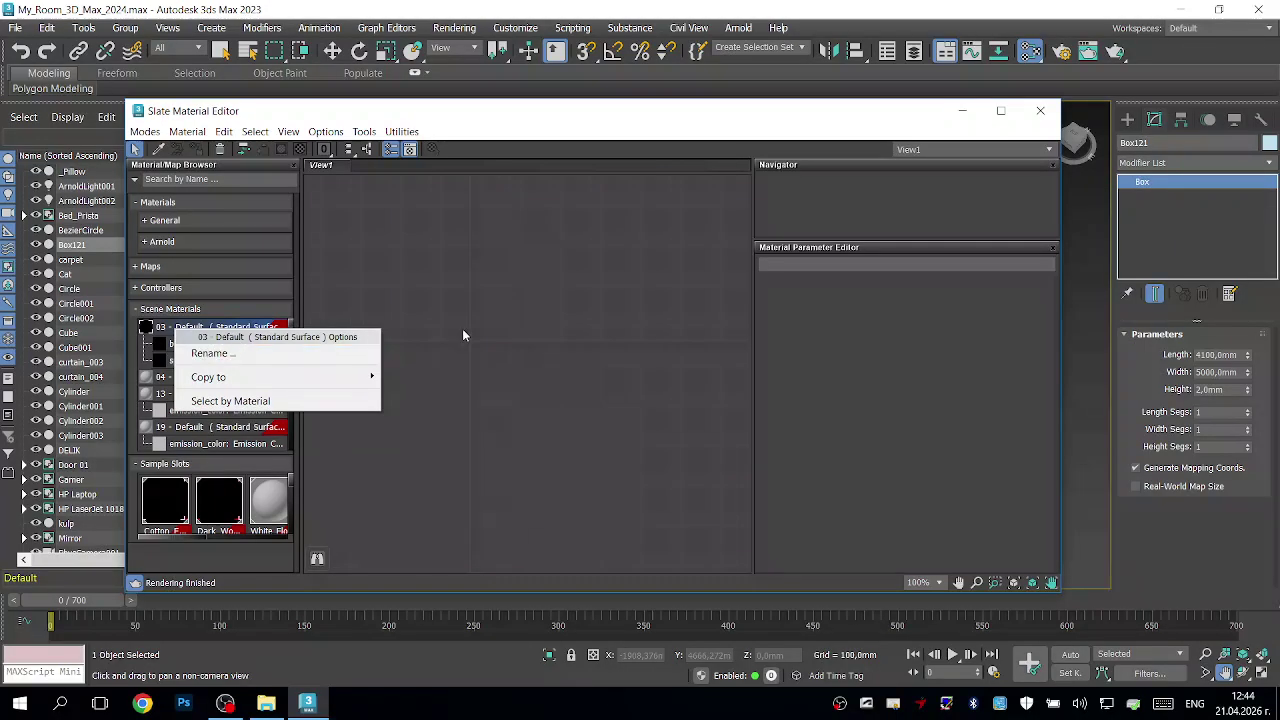
{"action": "left_click", "coordinate": [298, 321]}
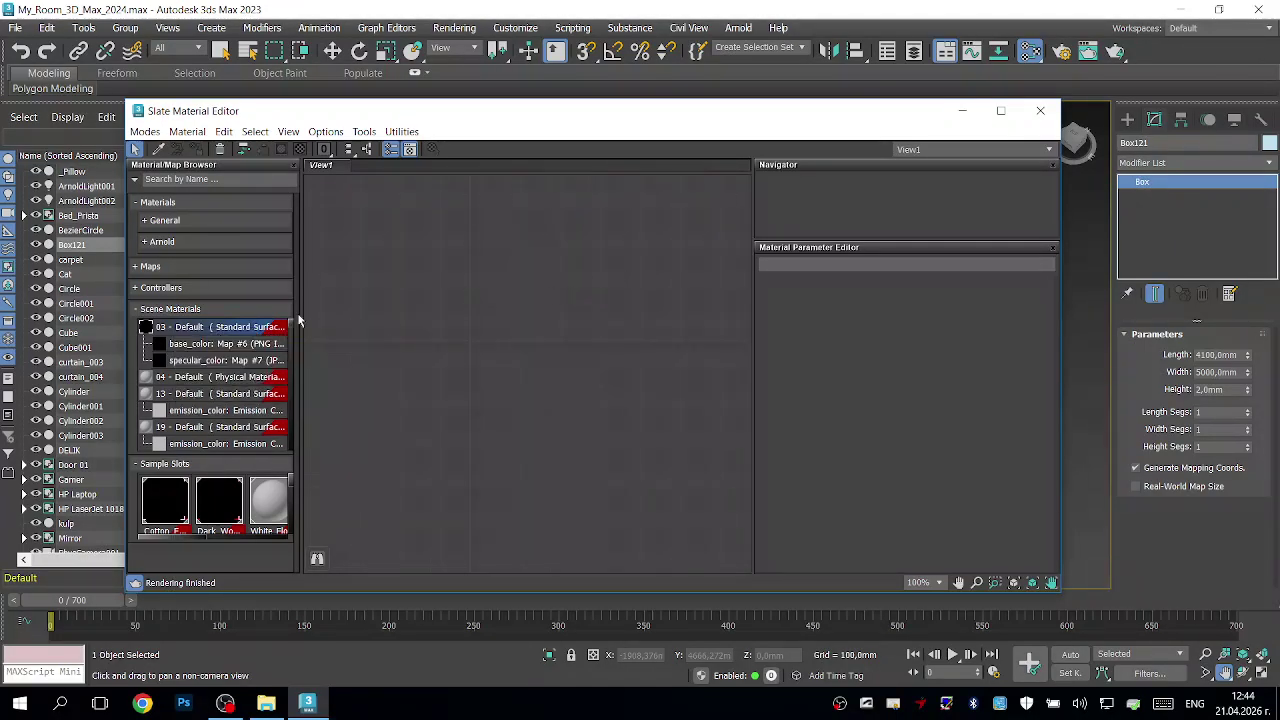
Step: Load the scene material 03 - Default with its bitmap nodes into the Slate view
{"action": "double_click", "coordinate": [189, 333]}
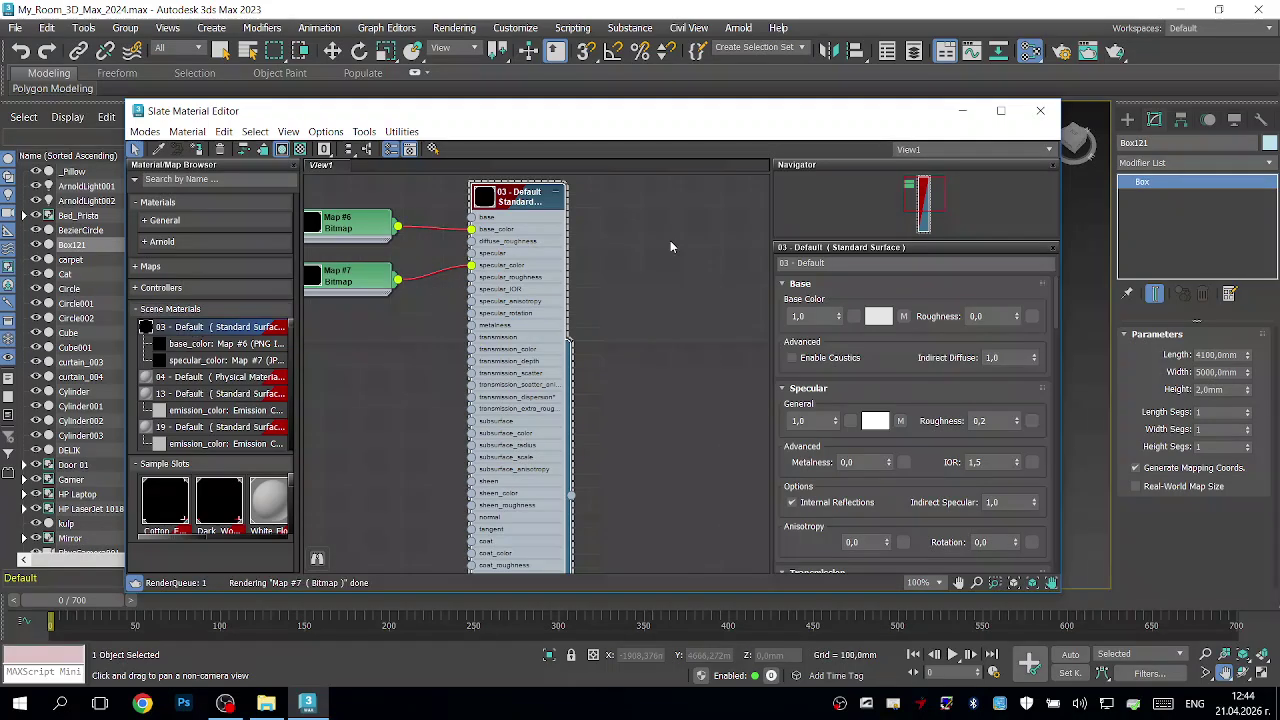
Step: Dismiss the Arnold render message and open the parameters of the Map #6 bitmap feeding the base color of 03 - Default
{"action": "scroll", "coordinate": [500, 212], "scroll_direction": "up", "scroll_amount": 1}
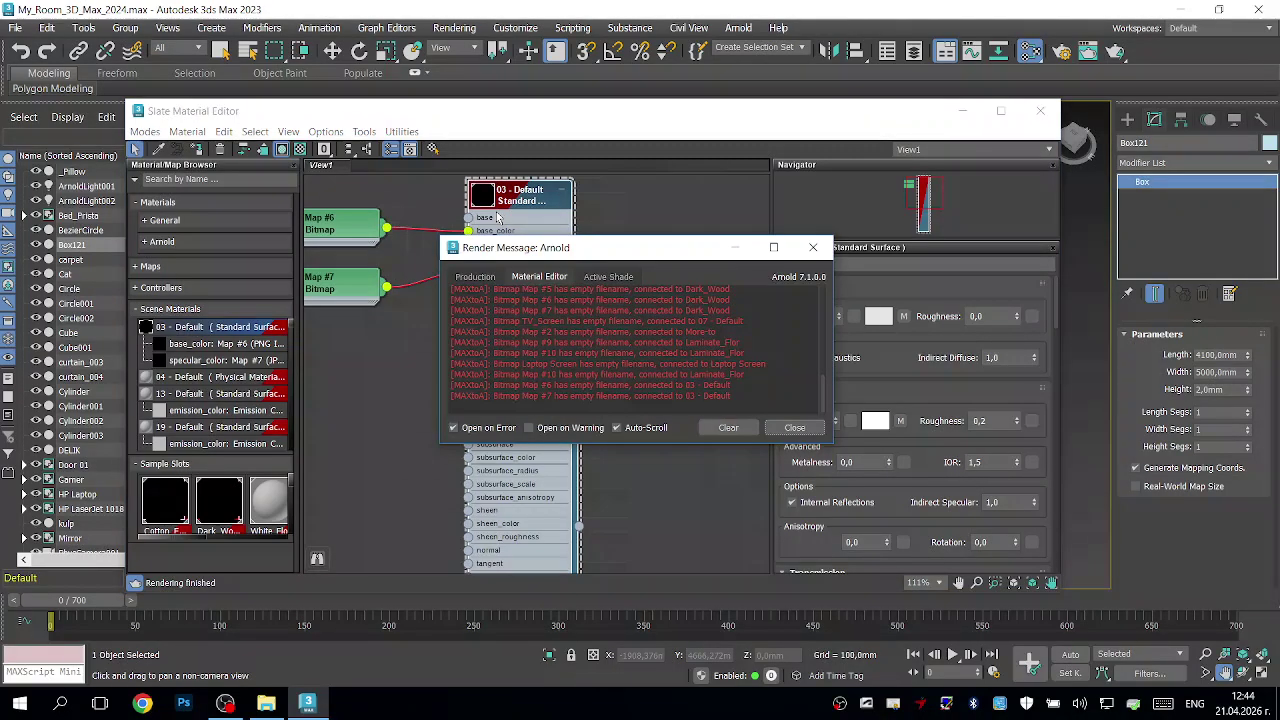
{"action": "left_click", "coordinate": [794, 427]}
{"action": "scroll", "coordinate": [380, 310], "scroll_direction": "down", "scroll_amount": 2}
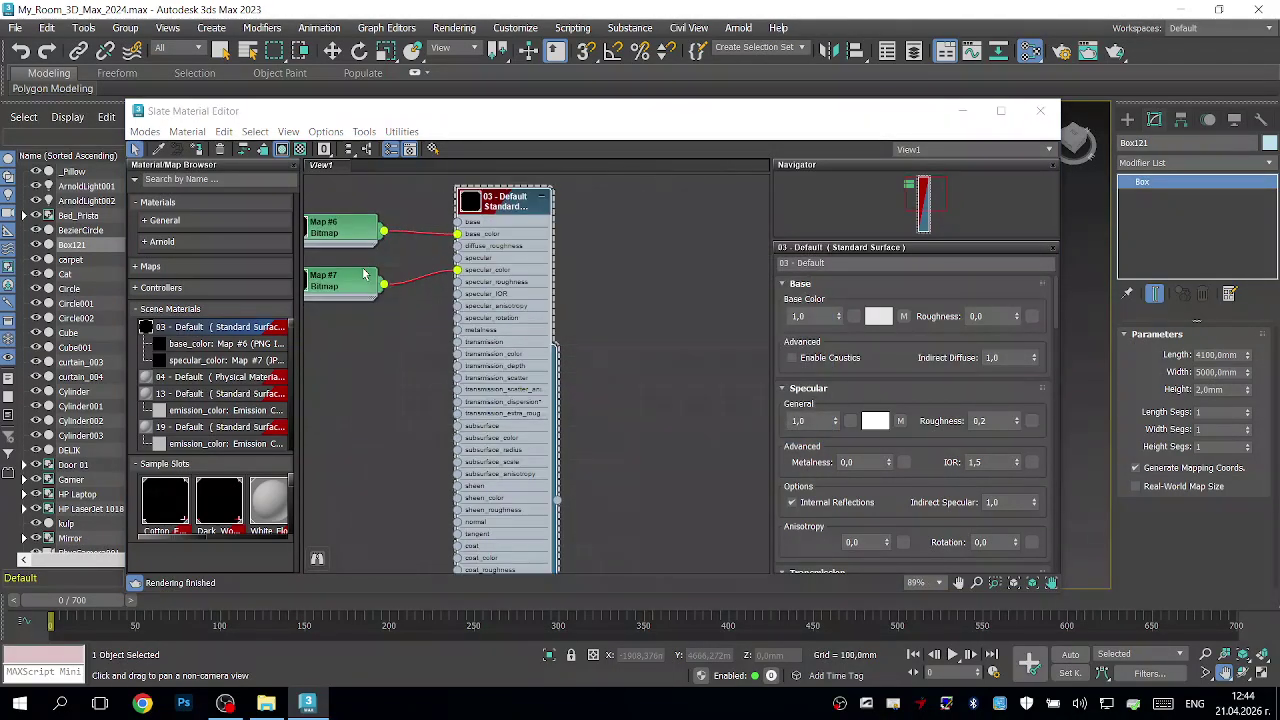
{"action": "middle_click_drag", "start_coordinate": [380, 310], "coordinate": [457, 340]}
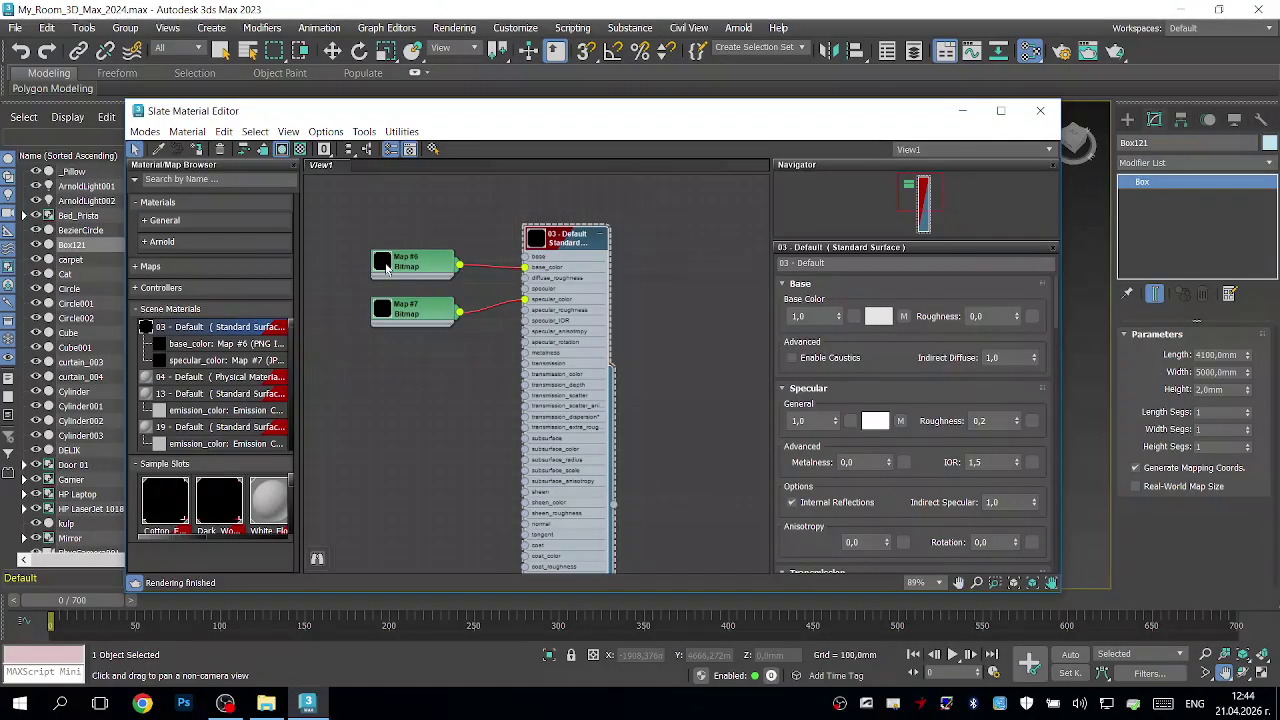
{"action": "scroll", "coordinate": [530, 258], "scroll_direction": "up", "scroll_amount": 5}
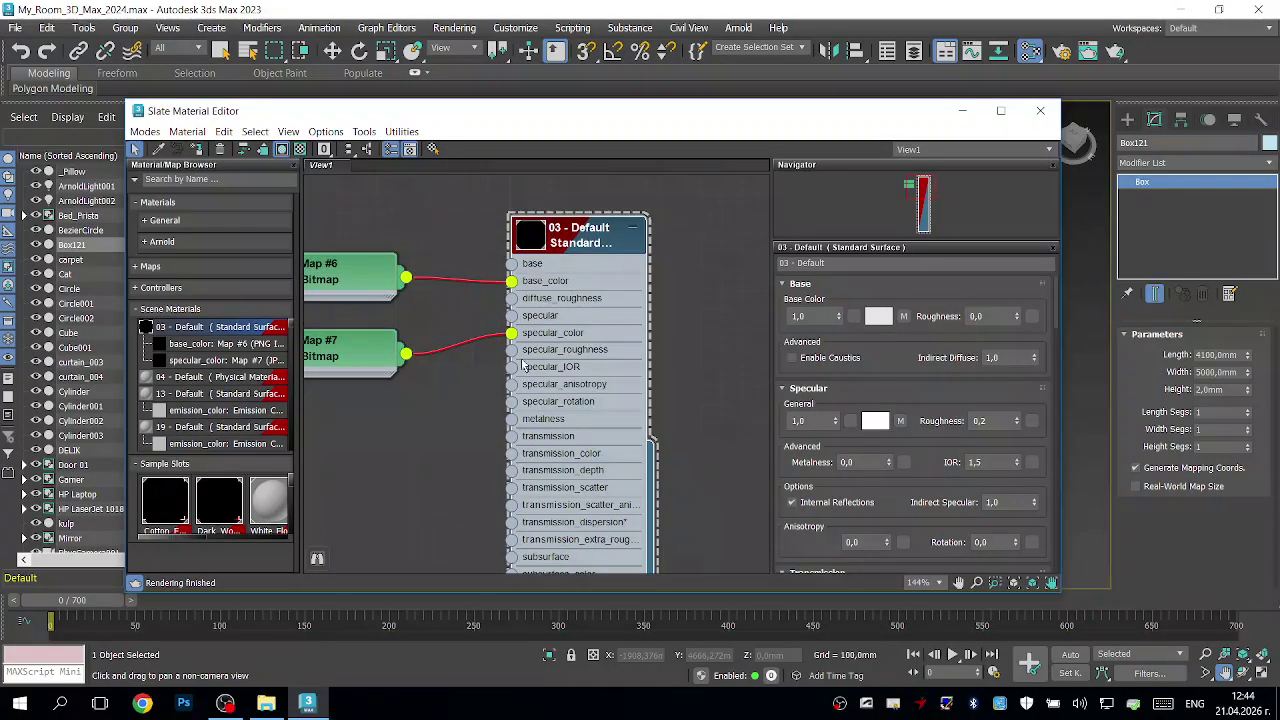
{"action": "scroll", "coordinate": [447, 347], "scroll_direction": "down", "scroll_amount": 2}
{"action": "scroll", "coordinate": [366, 329], "scroll_direction": "down", "scroll_amount": 2}
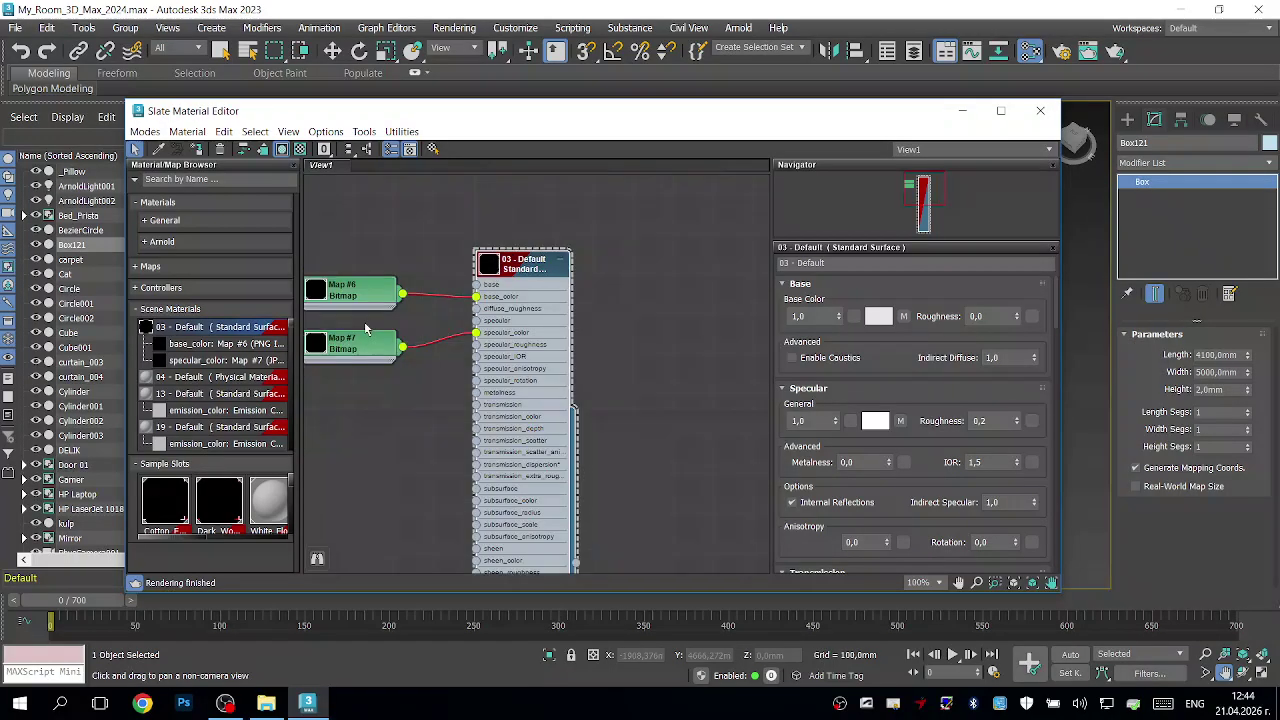
{"action": "double_click", "coordinate": [320, 291]}
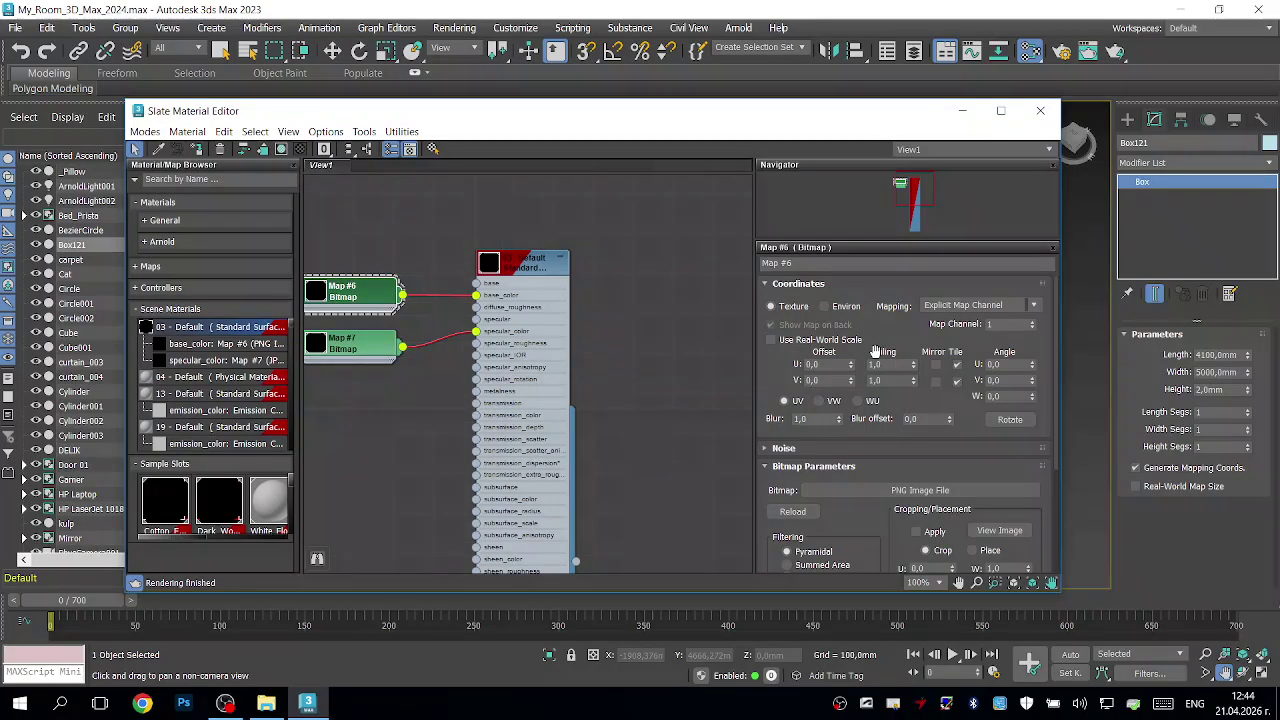
{"action": "scroll", "coordinate": [888, 355], "scroll_direction": "down", "scroll_amount": 1}
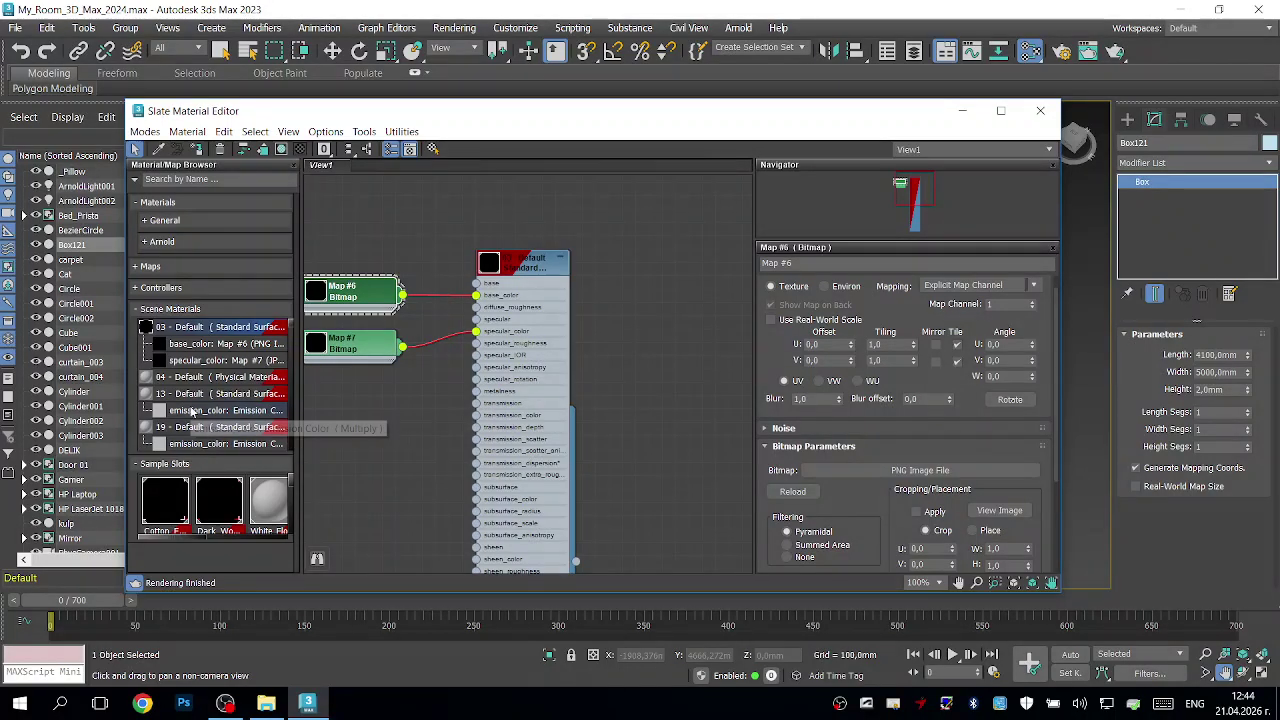
Step: Relink the Map #6 bitmap to tv_screen.jpg from the Pictures folder and dismiss the Arnold render message
{"action": "left_click", "coordinate": [910, 470]}
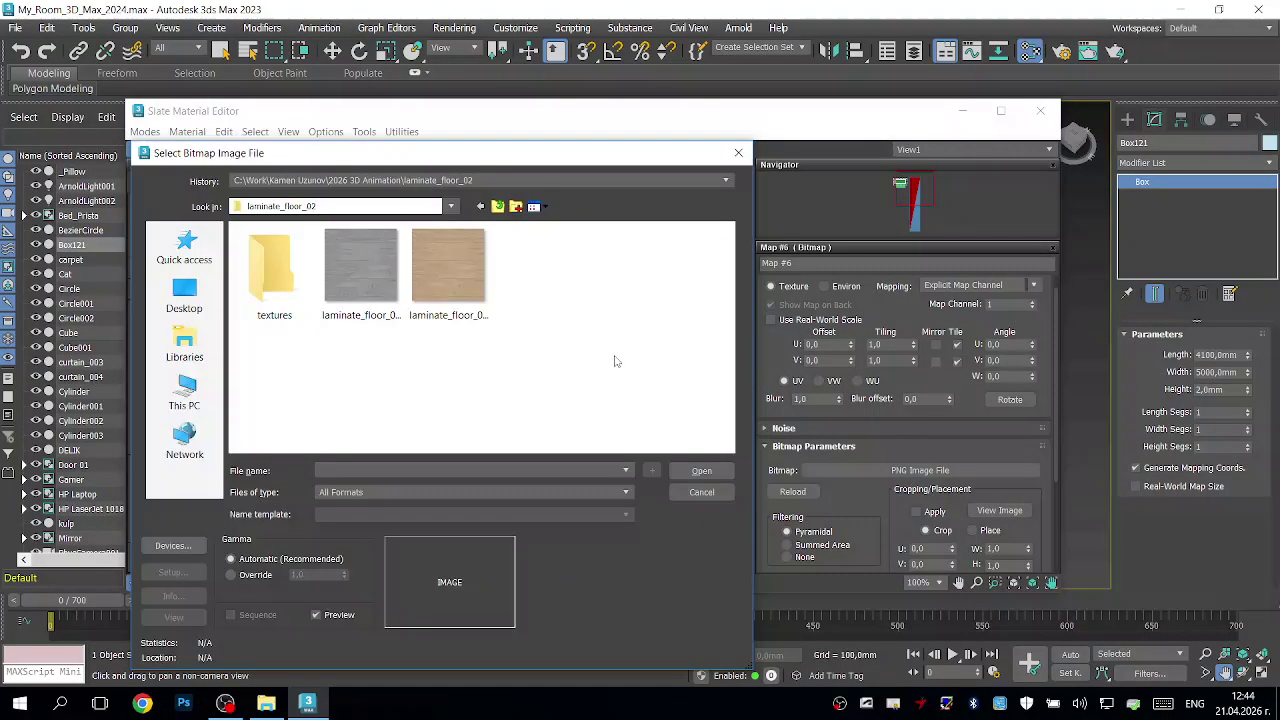
{"action": "left_click", "coordinate": [497, 207]}
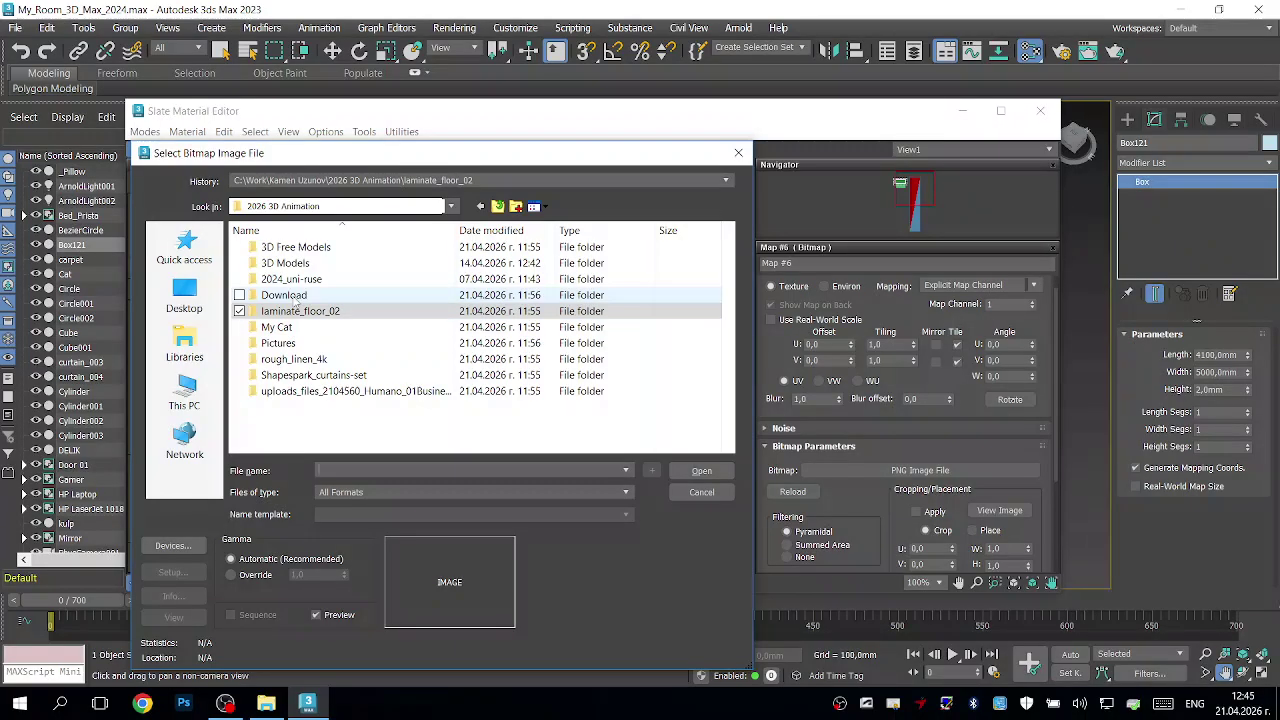
{"action": "double_click", "coordinate": [280, 343]}
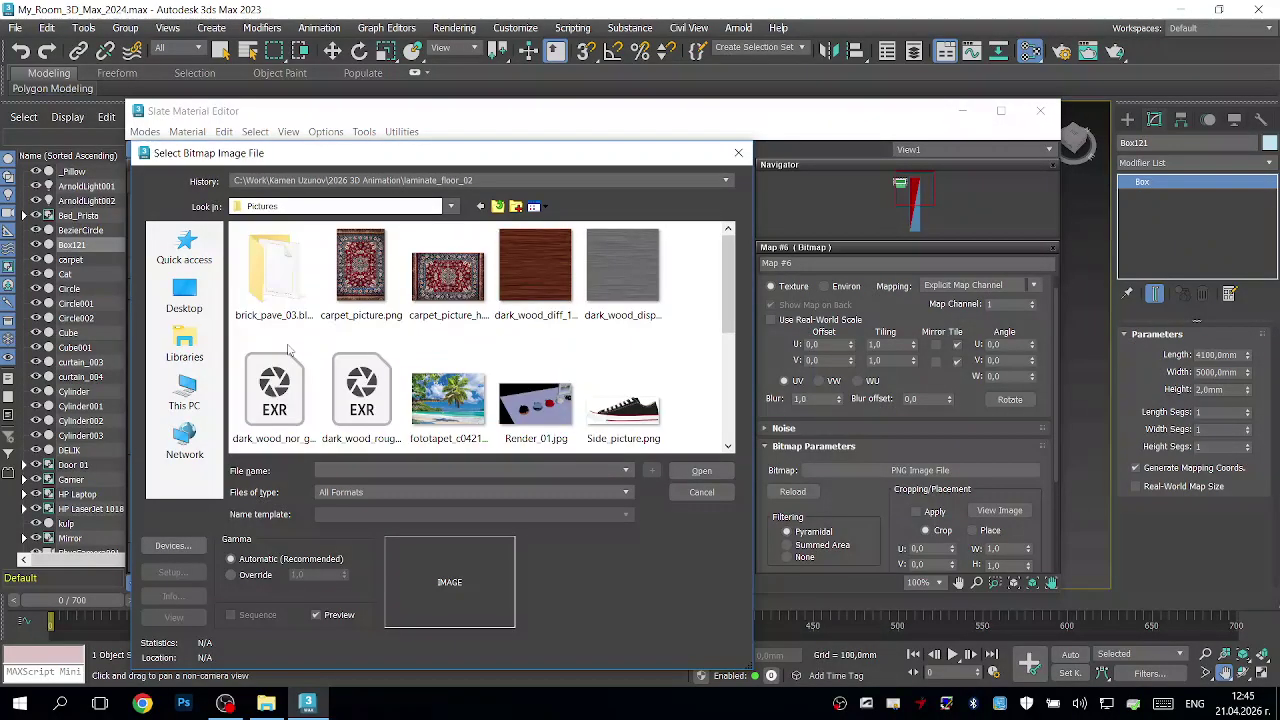
{"action": "scroll", "coordinate": [608, 345], "scroll_direction": "down", "scroll_amount": 5}
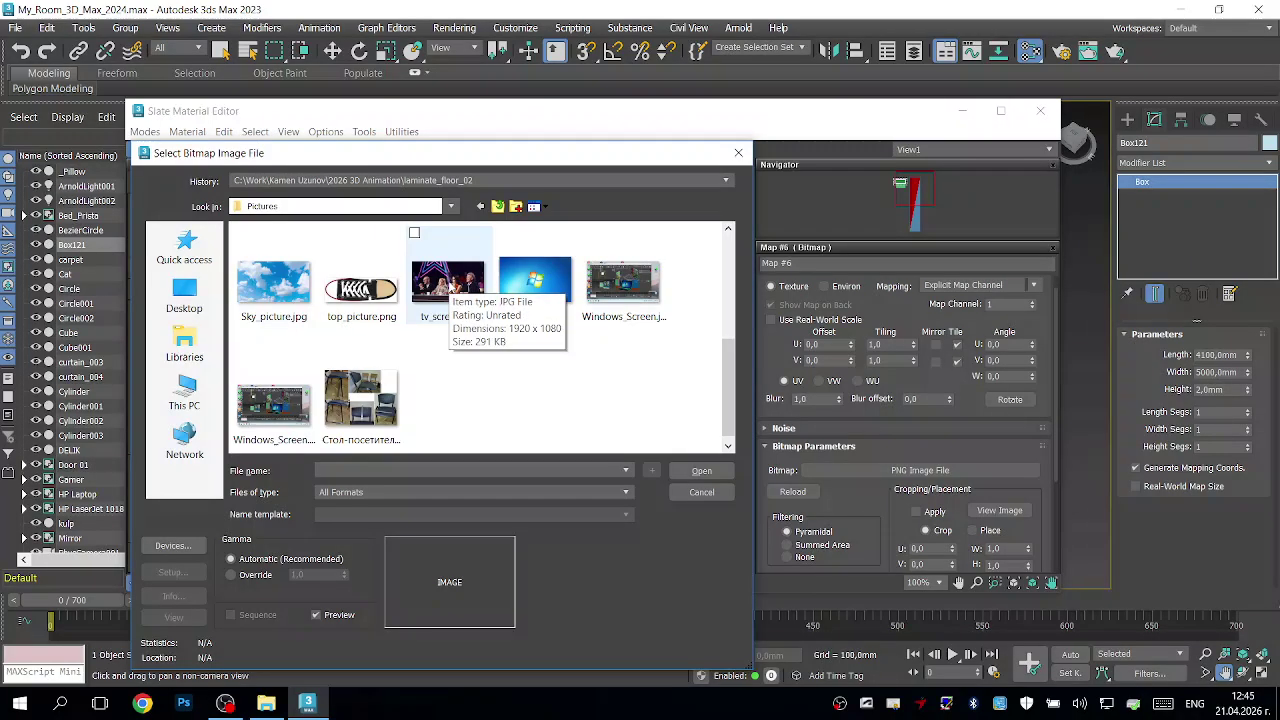
{"action": "double_click", "coordinate": [446, 288]}
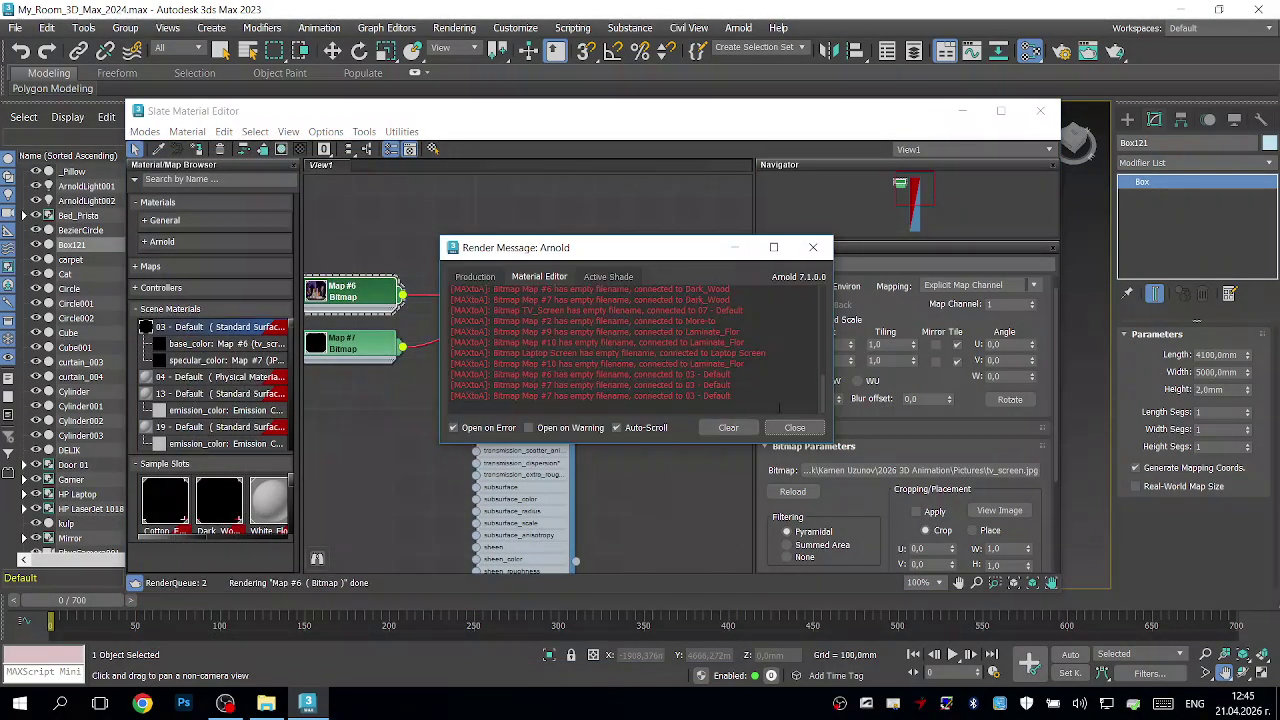
{"action": "left_click", "coordinate": [794, 427]}
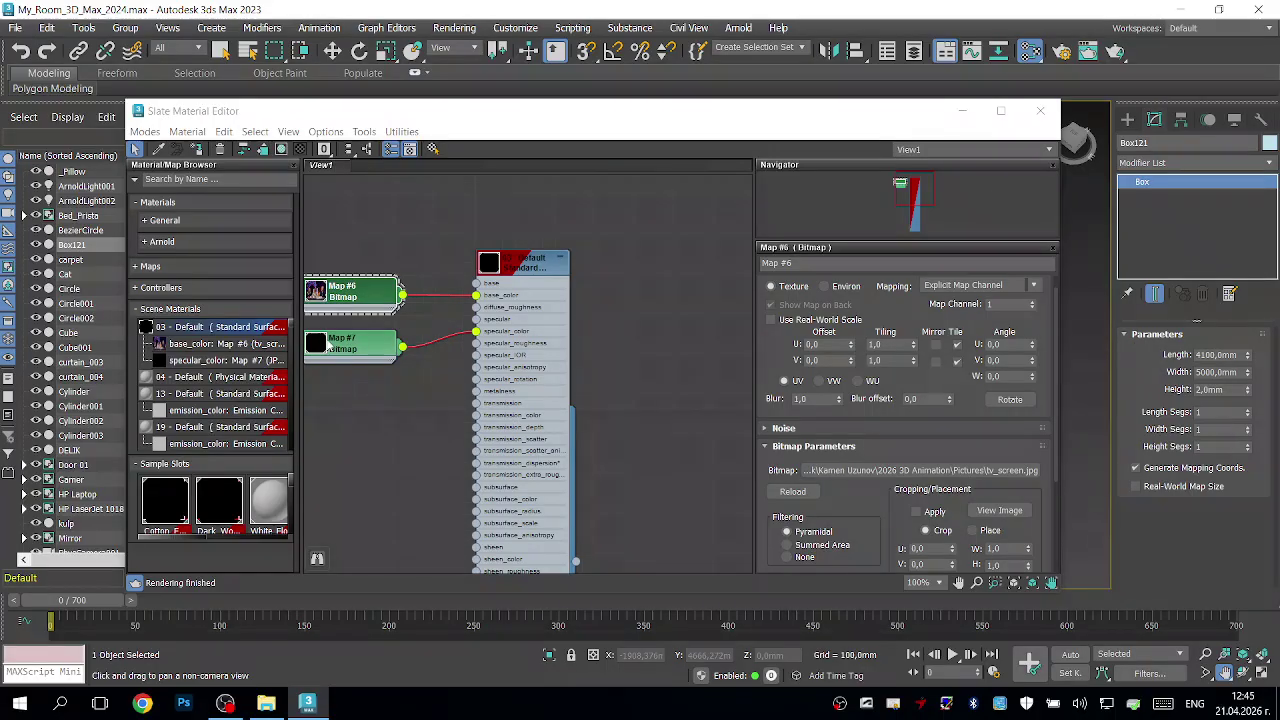
Step: Relink the Map #7 specular color bitmap of 03 - Default to tv_screen.jpg from the Pictures folder
{"action": "double_click", "coordinate": [330, 345]}
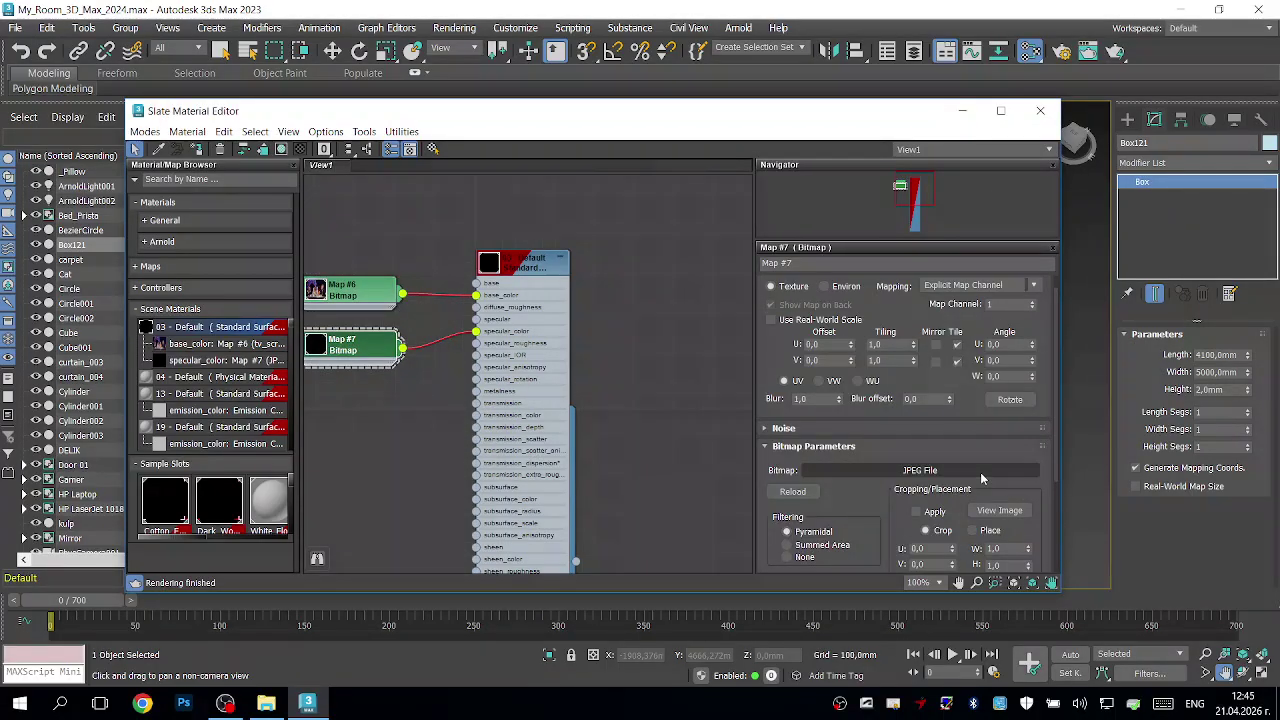
{"action": "left_click", "coordinate": [977, 470]}
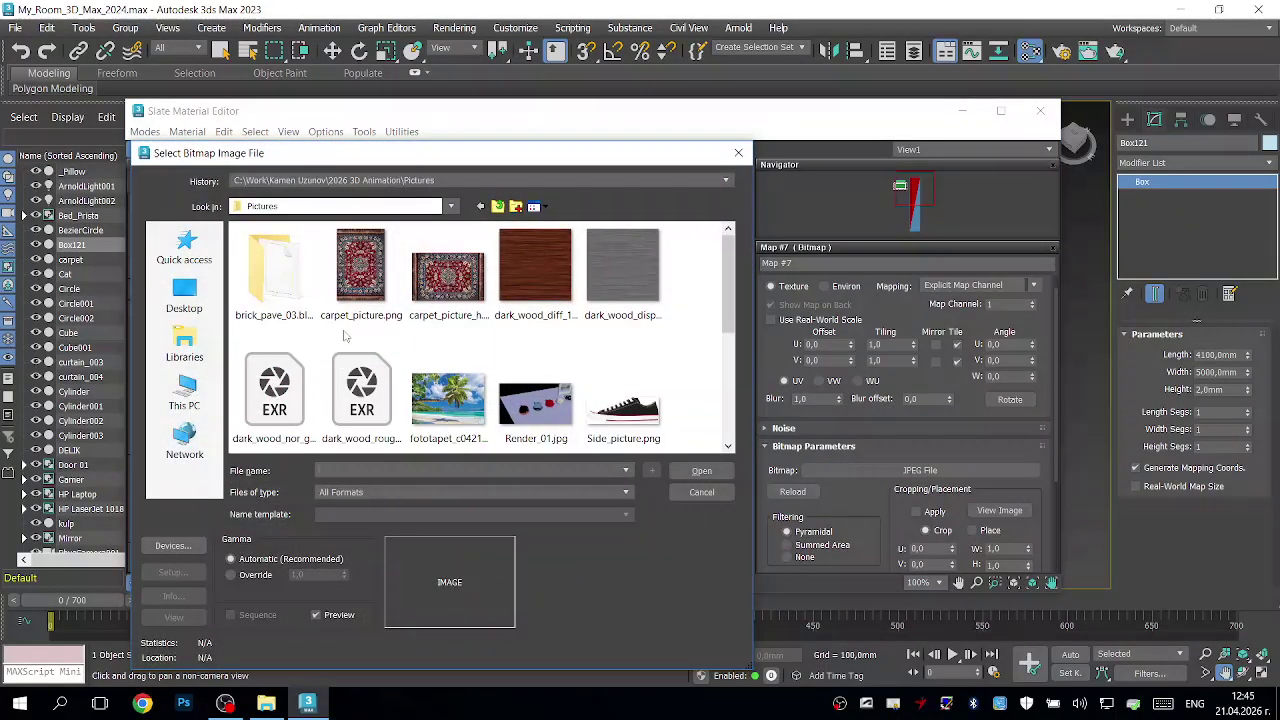
{"action": "scroll", "coordinate": [440, 325], "scroll_direction": "down", "scroll_amount": 3}
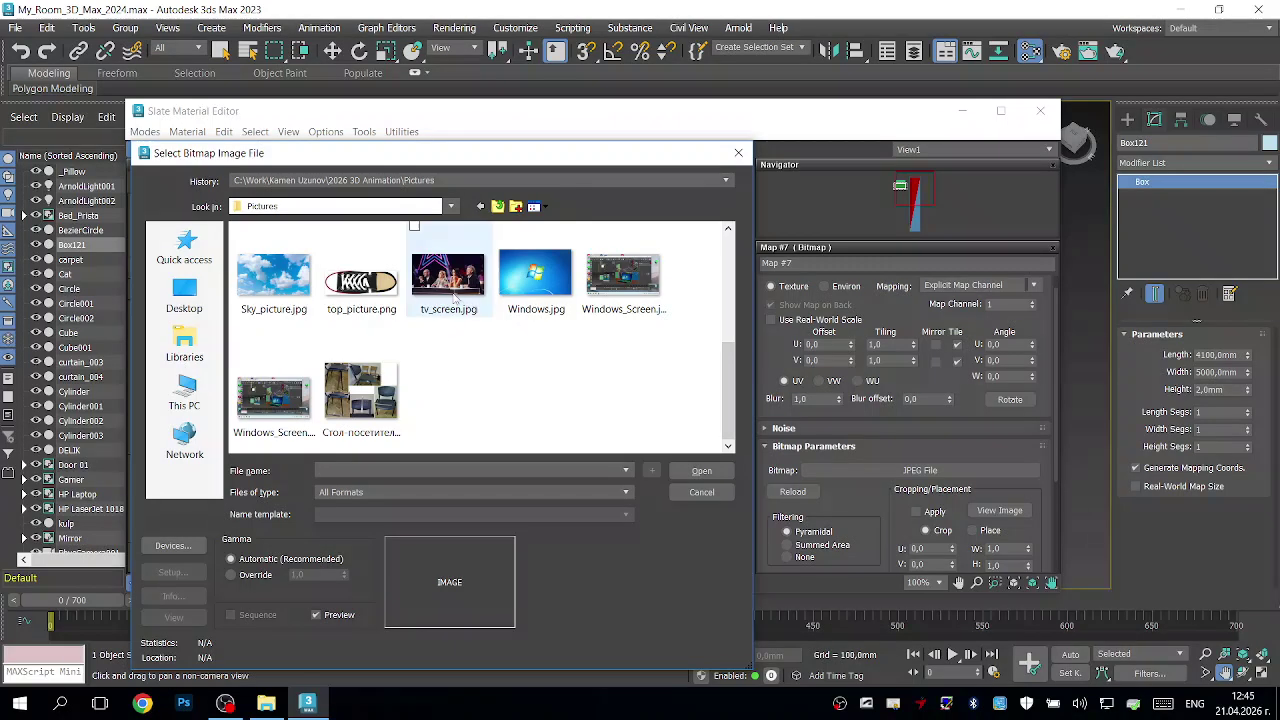
{"action": "double_click", "coordinate": [448, 275]}
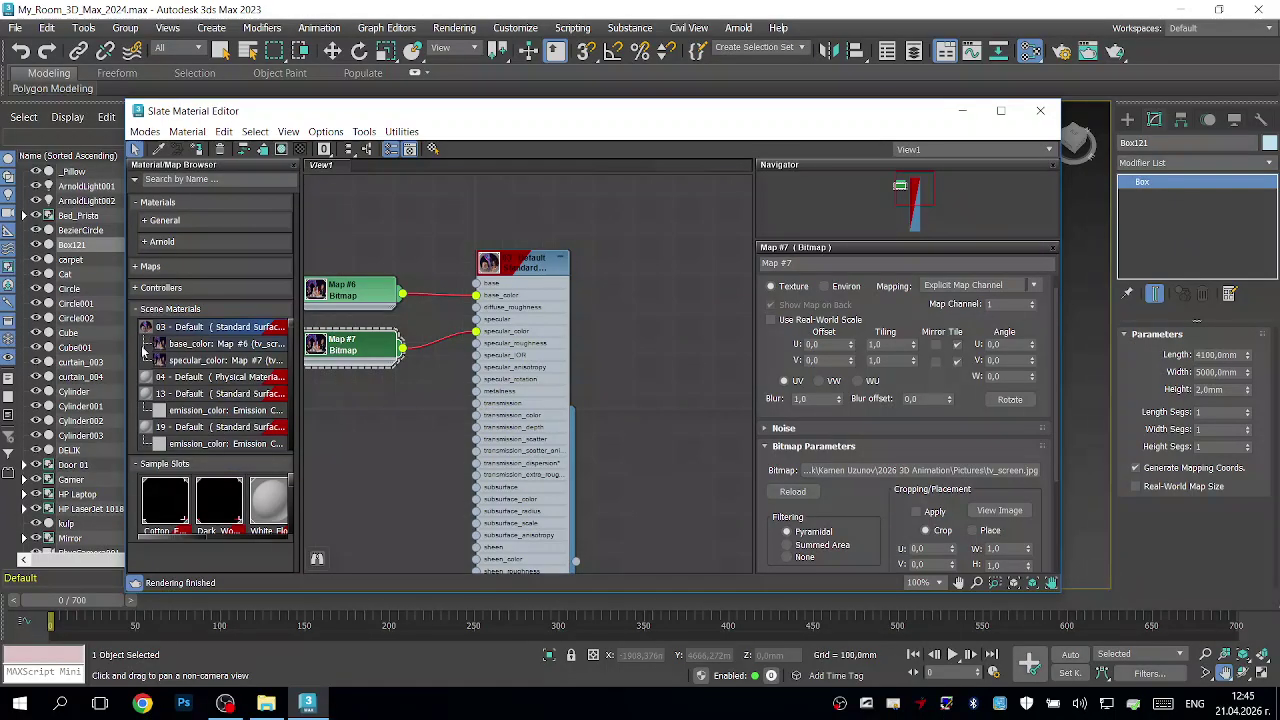
Step: Load the scene material BWom0002m with its base color bitmap node into the Slate view
{"action": "scroll", "coordinate": [146, 400], "scroll_direction": "down", "scroll_amount": 2}
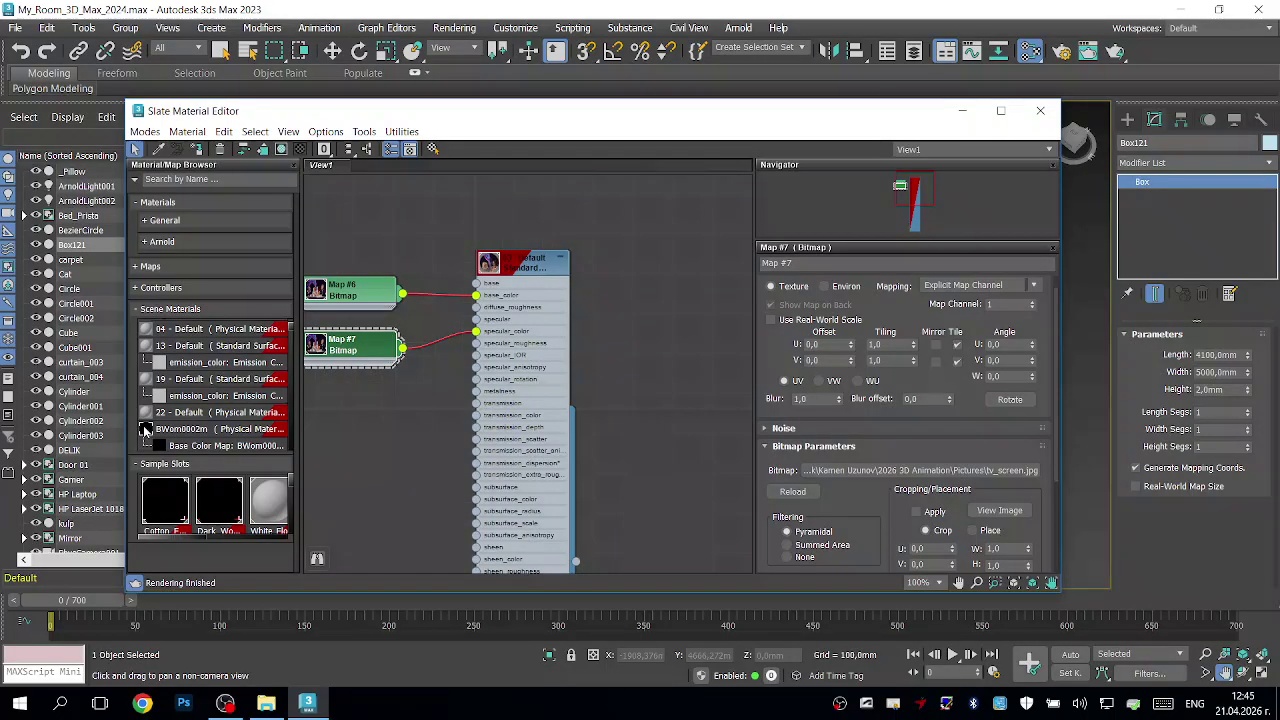
{"action": "left_click", "coordinate": [147, 430]}
{"action": "double_click", "coordinate": [147, 430]}
{"action": "scroll", "coordinate": [644, 274], "scroll_direction": "down", "scroll_amount": 1}
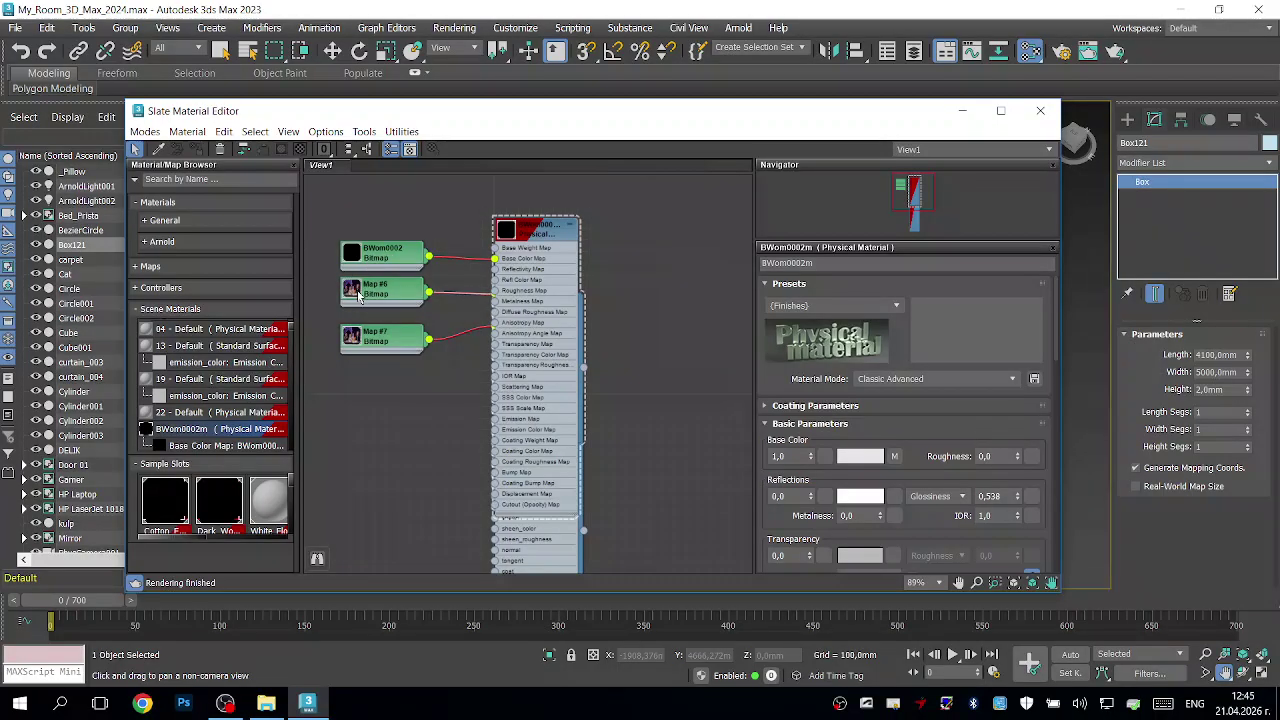
{"action": "scroll", "coordinate": [455, 292], "scroll_direction": "up", "scroll_amount": 3}
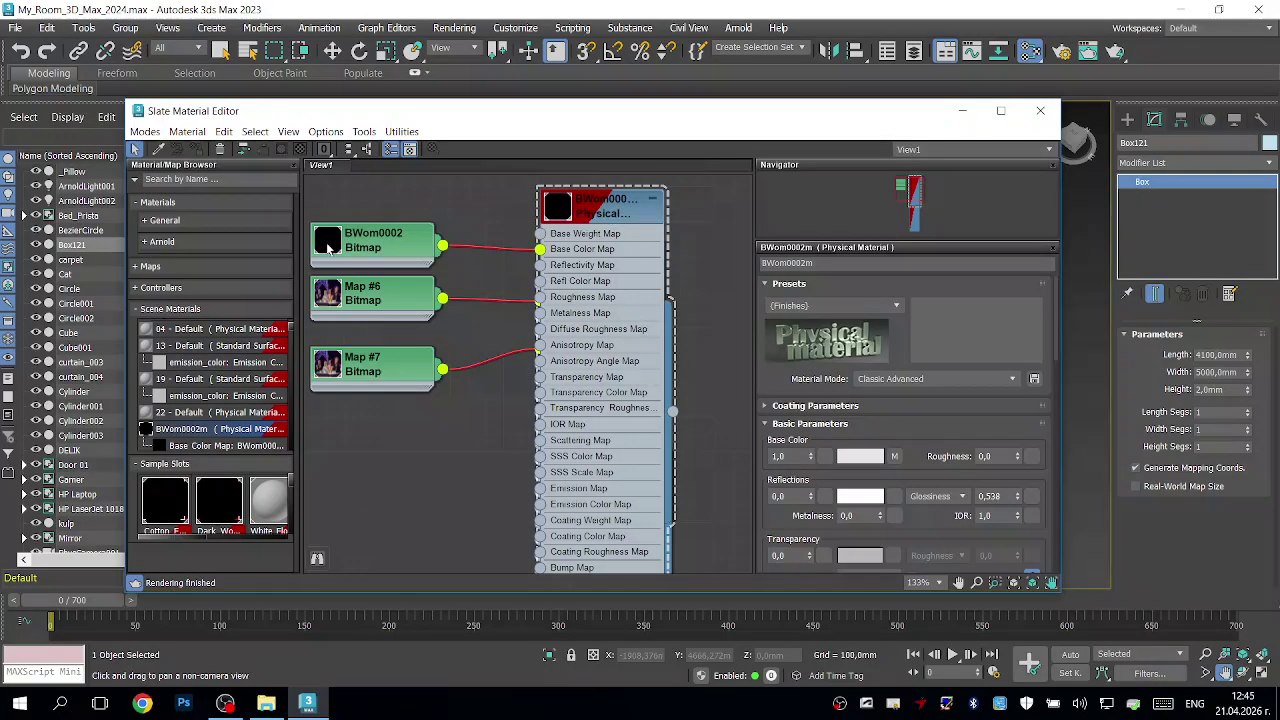
Step: Open the image file selection for the BWom0002 bitmap and look through the Pictures folder for a replacement
{"action": "double_click", "coordinate": [327, 247]}
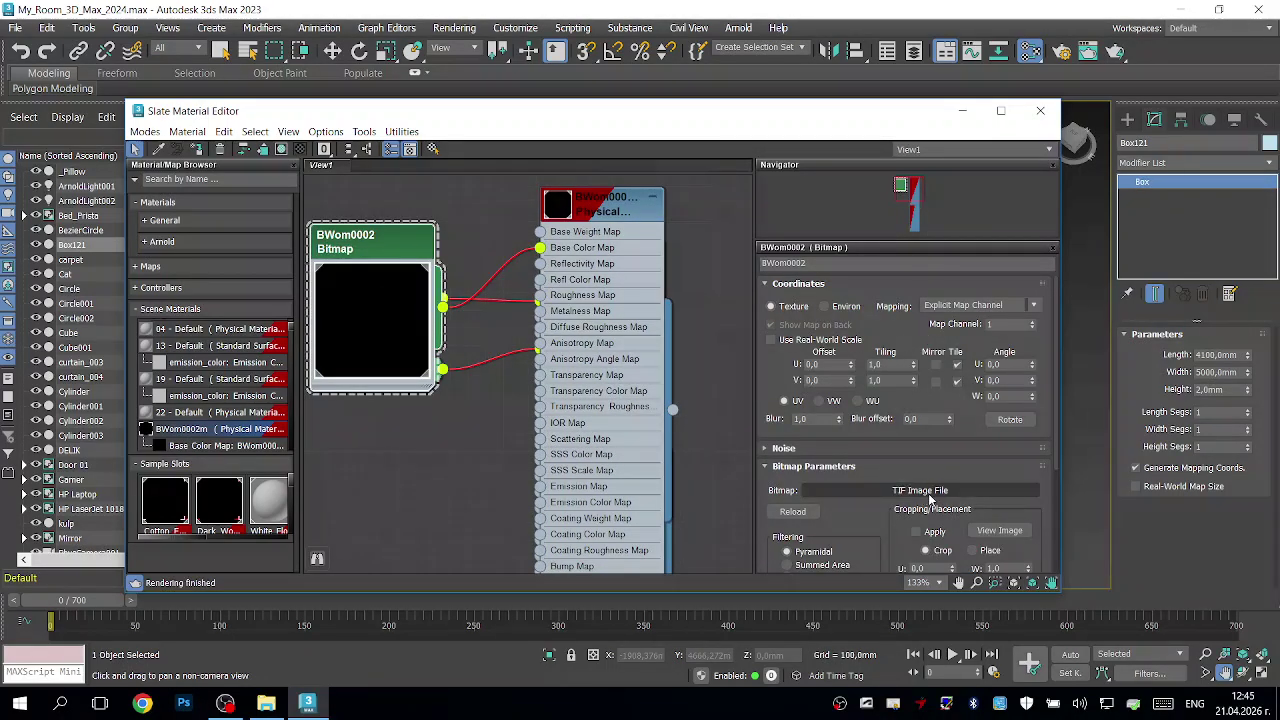
{"action": "left_click", "coordinate": [930, 492]}
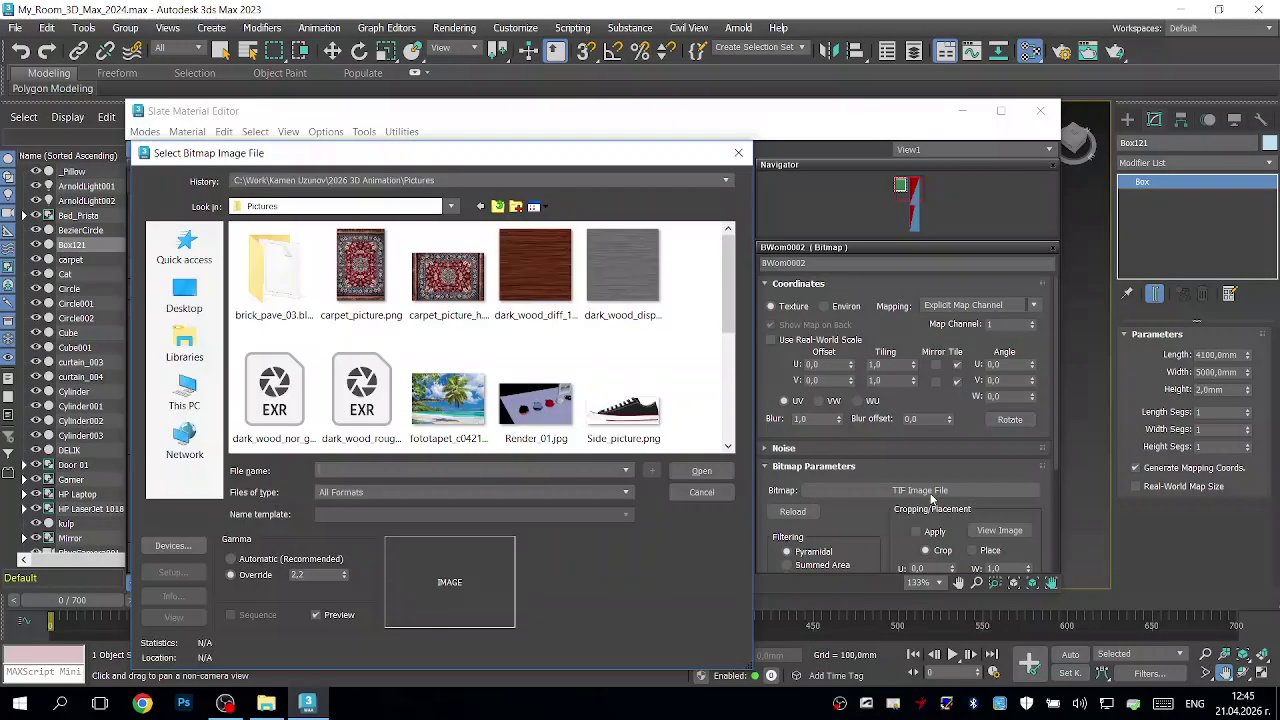
{"action": "scroll", "coordinate": [400, 300], "scroll_direction": "down", "scroll_amount": 5}
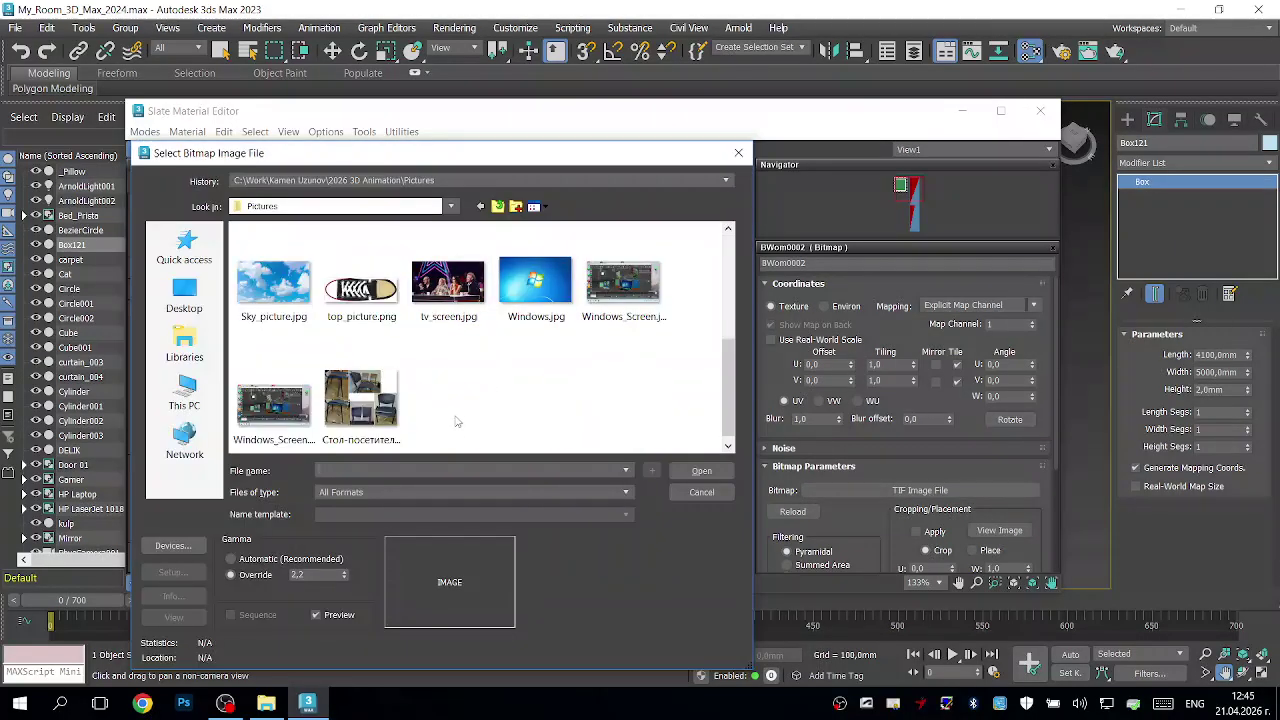
{"action": "scroll", "coordinate": [465, 388], "scroll_direction": "down", "scroll_amount": 1}
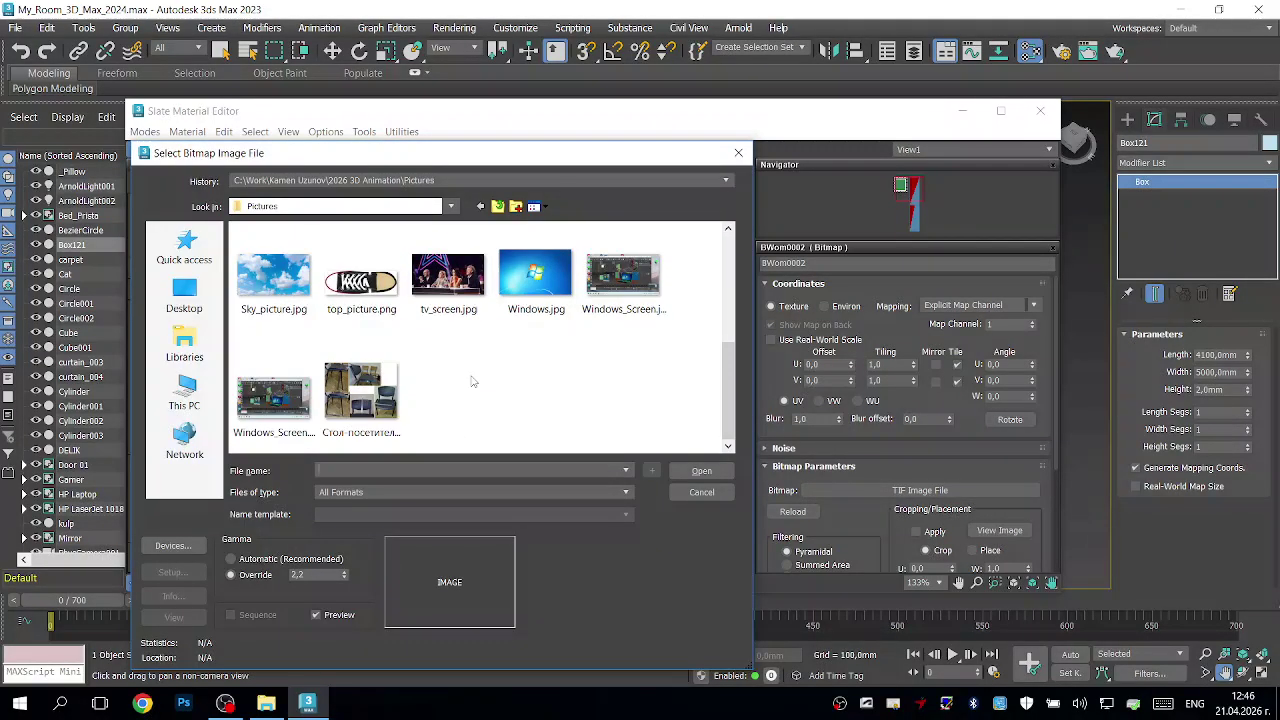
{"action": "scroll", "coordinate": [478, 380], "scroll_direction": "up", "scroll_amount": 3}
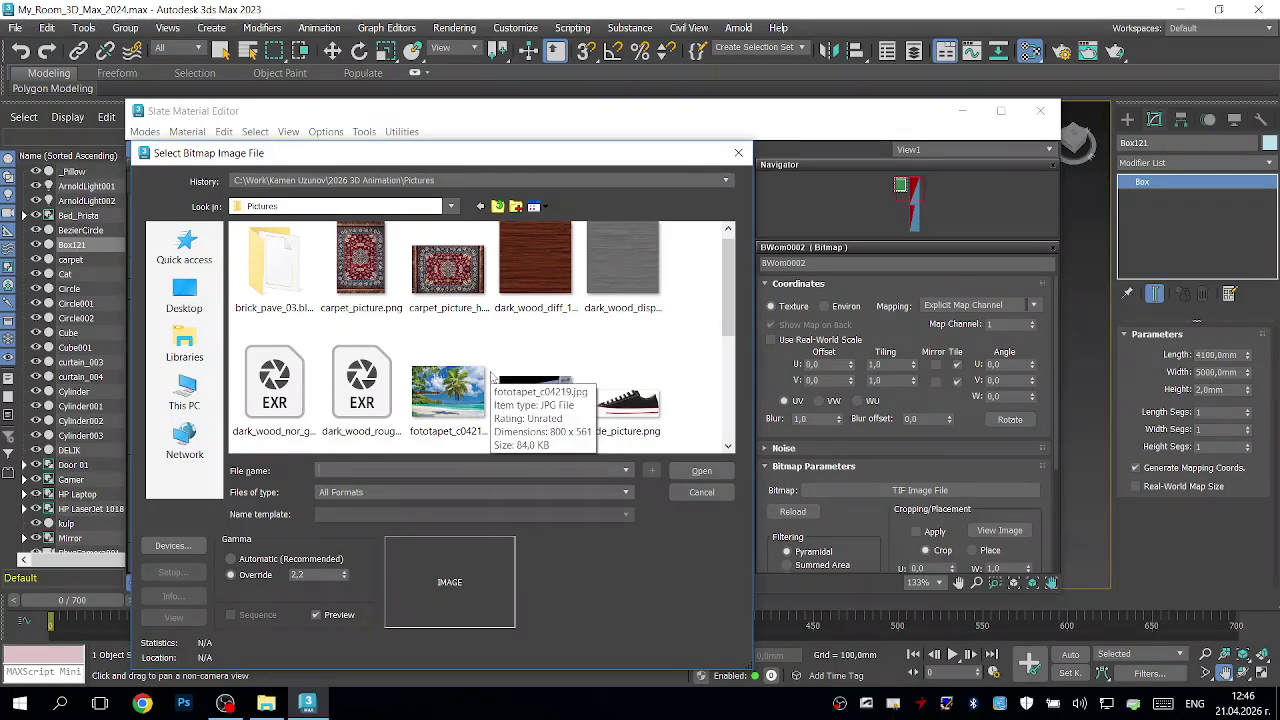
{"action": "scroll", "coordinate": [490, 376], "scroll_direction": "up", "scroll_amount": 1}
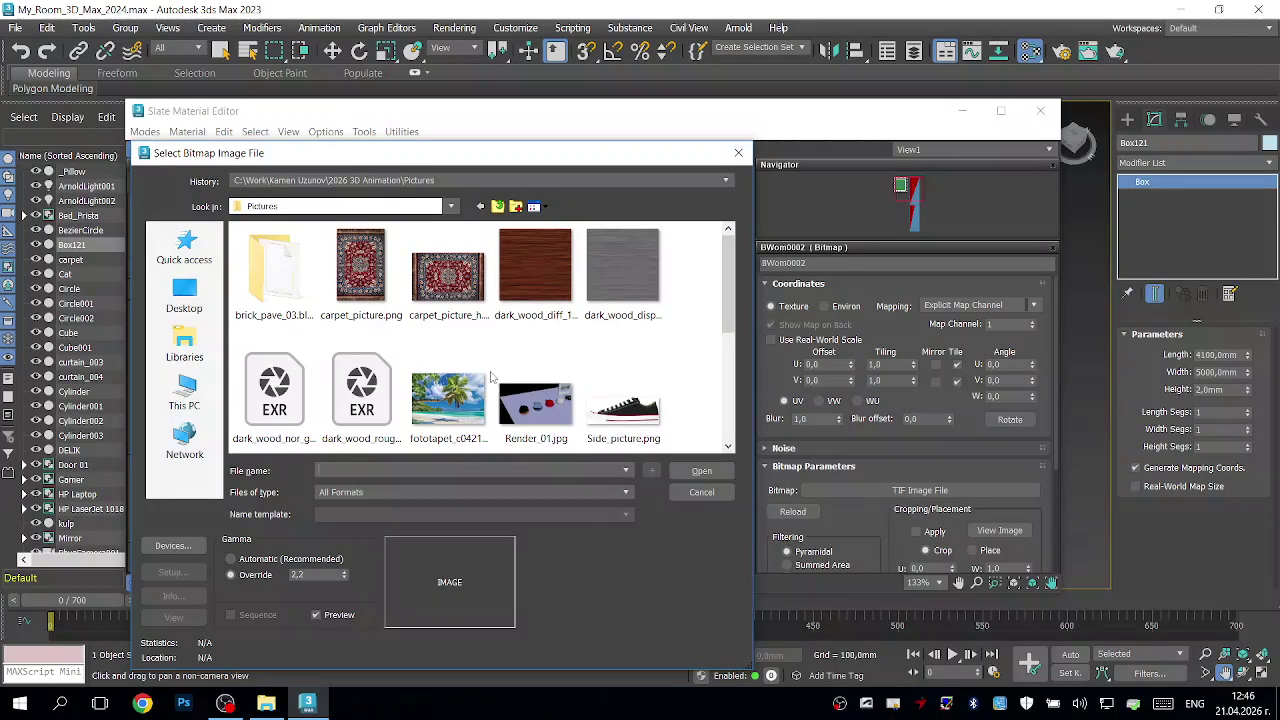
Step: Check the 26-table folder inside 3D Models for a suitable texture and return to the Pictures folder
{"action": "left_click", "coordinate": [496, 208]}
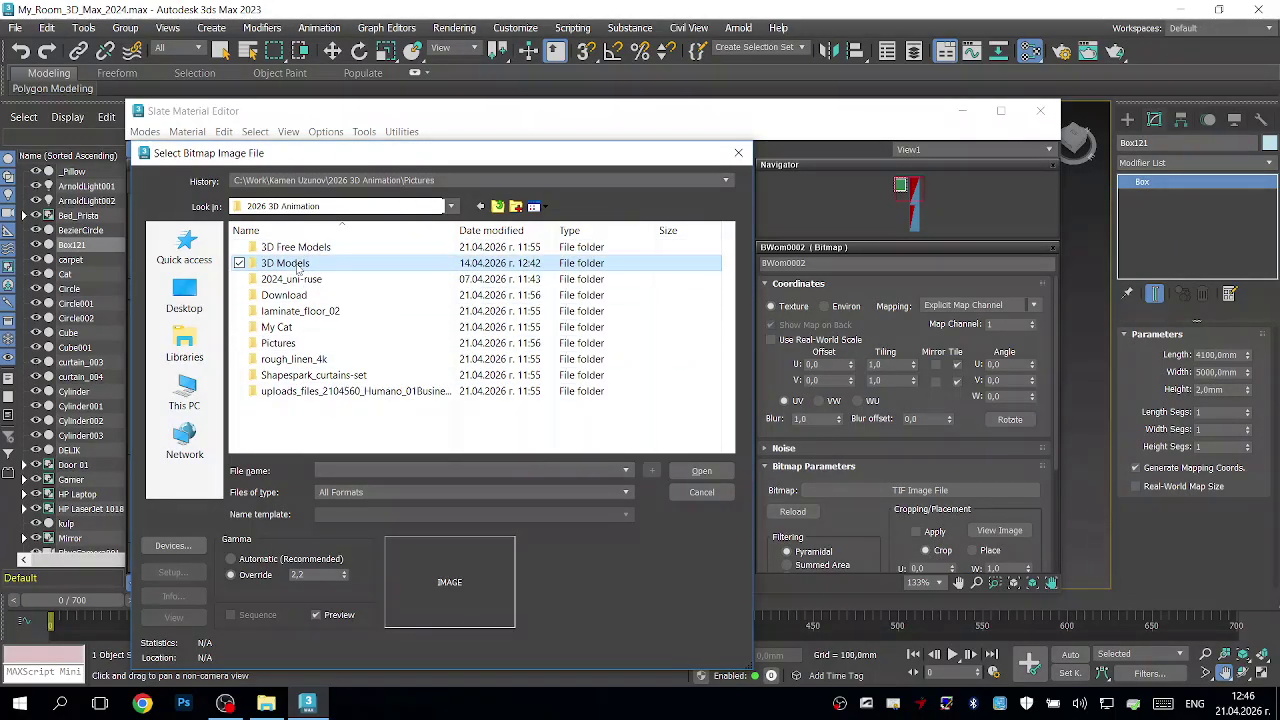
{"action": "double_click", "coordinate": [290, 263]}
{"action": "left_click", "coordinate": [289, 250]}
{"action": "double_click", "coordinate": [289, 249]}
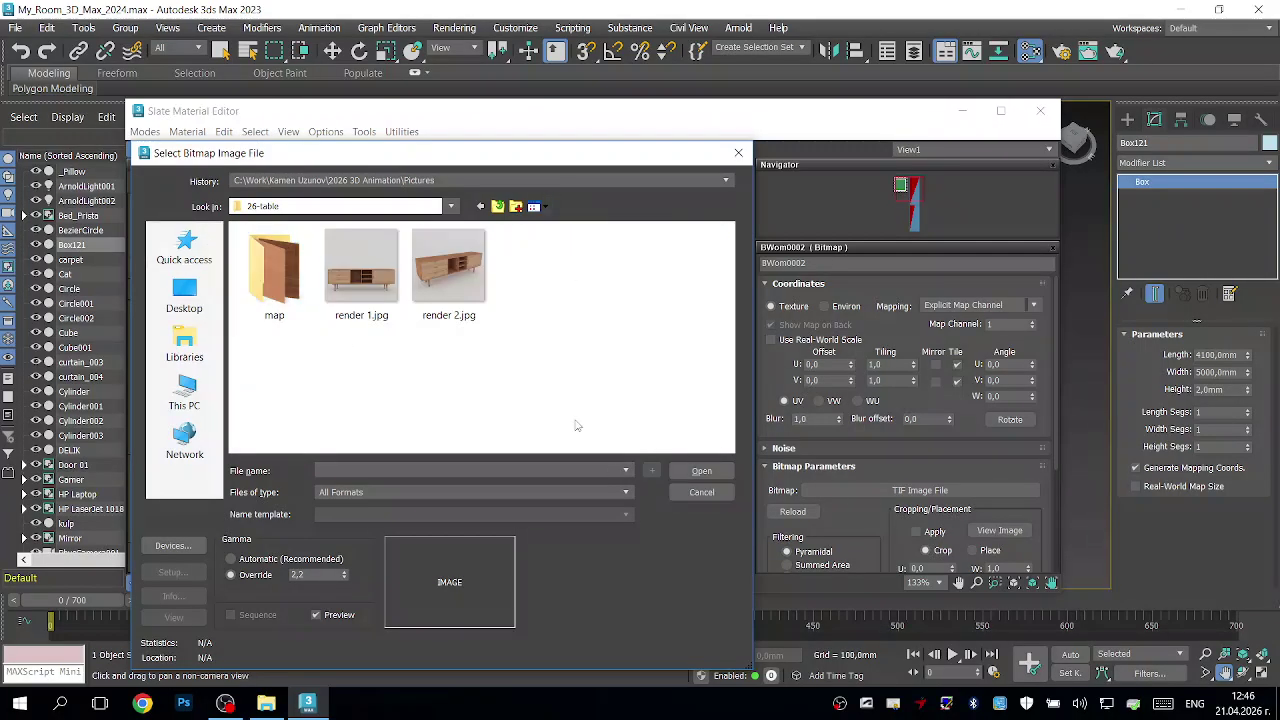
{"action": "left_click", "coordinate": [497, 207]}
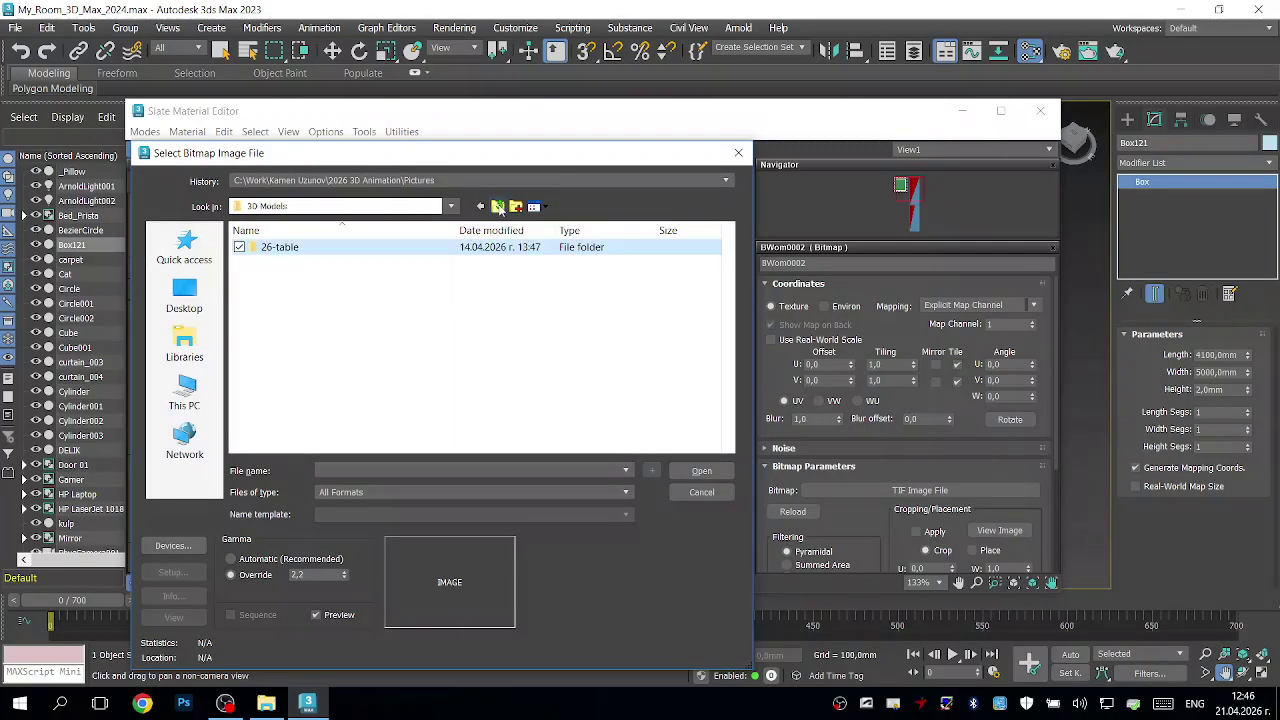
{"action": "left_click", "coordinate": [497, 207]}
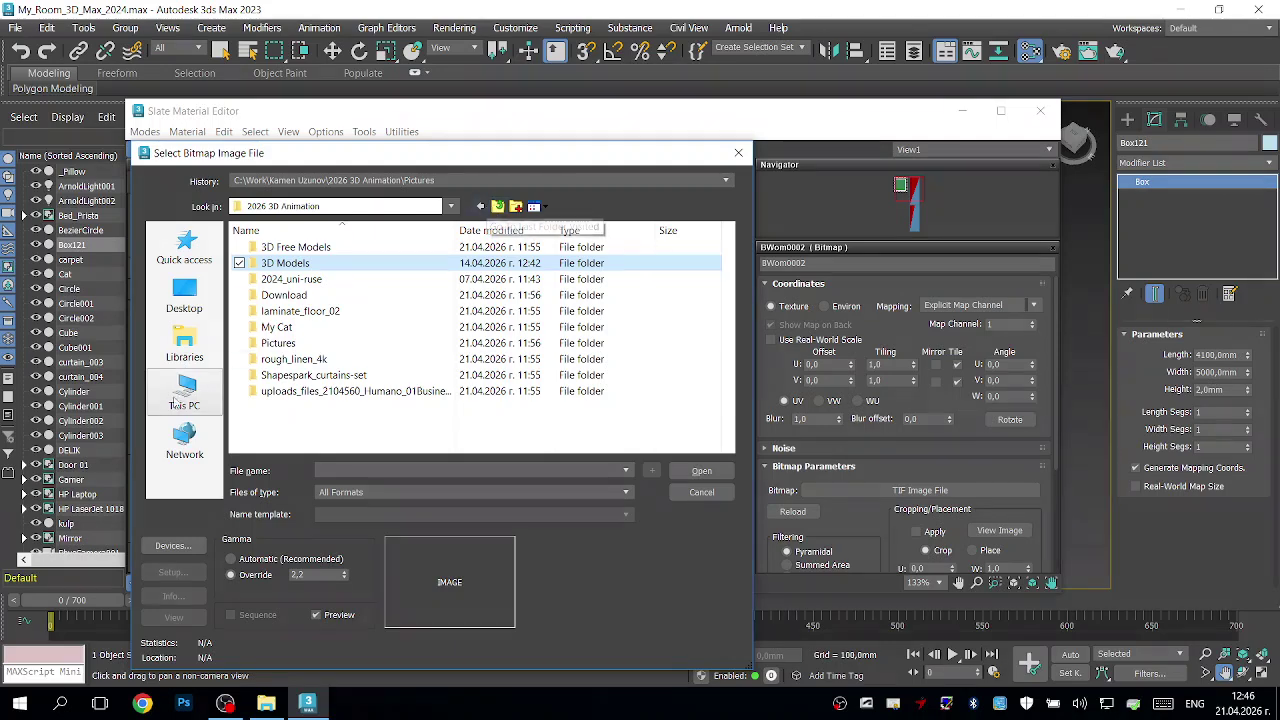
{"action": "double_click", "coordinate": [273, 351]}
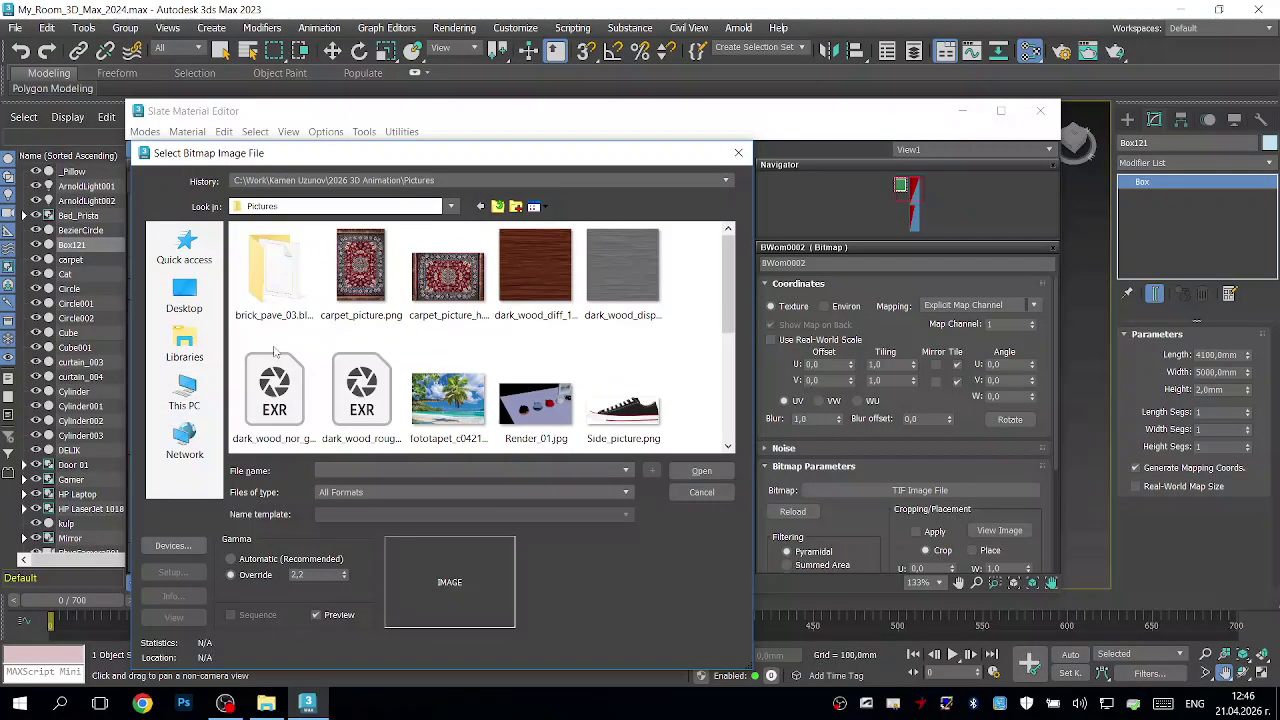
Step: Relink the BWom0002 base color bitmap to tv_screen.jpg from the Pictures folder
{"action": "scroll", "coordinate": [563, 380], "scroll_direction": "down", "scroll_amount": 3}
{"action": "left_click", "coordinate": [537, 290]}
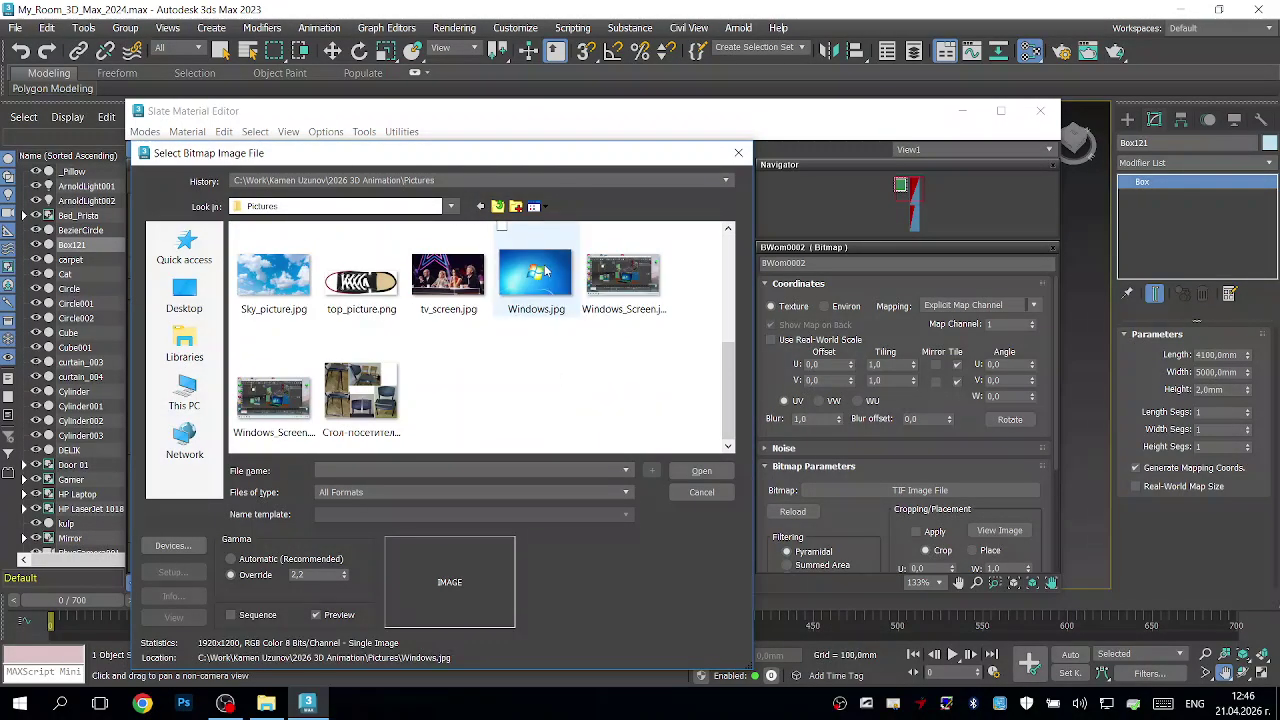
{"action": "double_click", "coordinate": [485, 262]}
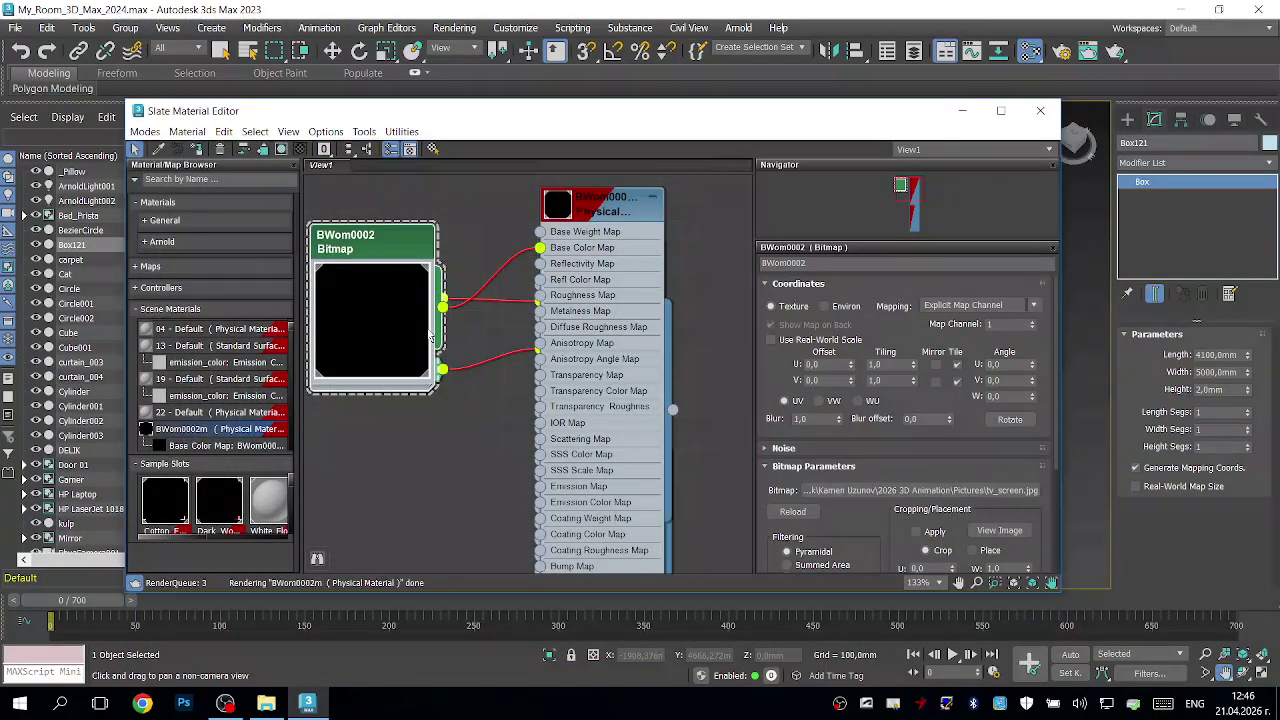
Step: Move the BWom0002 bitmap node higher and the Map #7 node lower to spread out the nodes in the Slate view
{"action": "scroll", "coordinate": [405, 342], "scroll_direction": "down", "scroll_amount": 2}
{"action": "left_click_drag", "start_coordinate": [392, 313], "coordinate": [411, 242]}
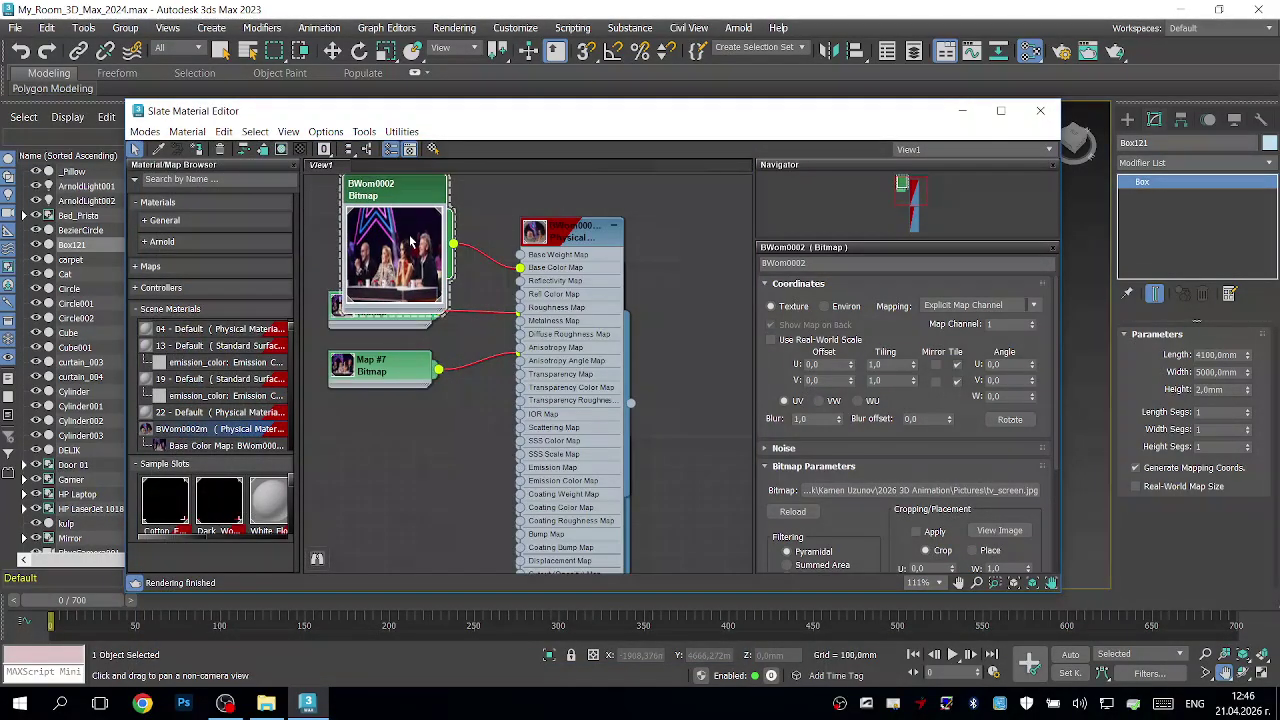
{"action": "left_click", "coordinate": [453, 473]}
{"action": "left_click_drag", "start_coordinate": [368, 376], "coordinate": [369, 434]}
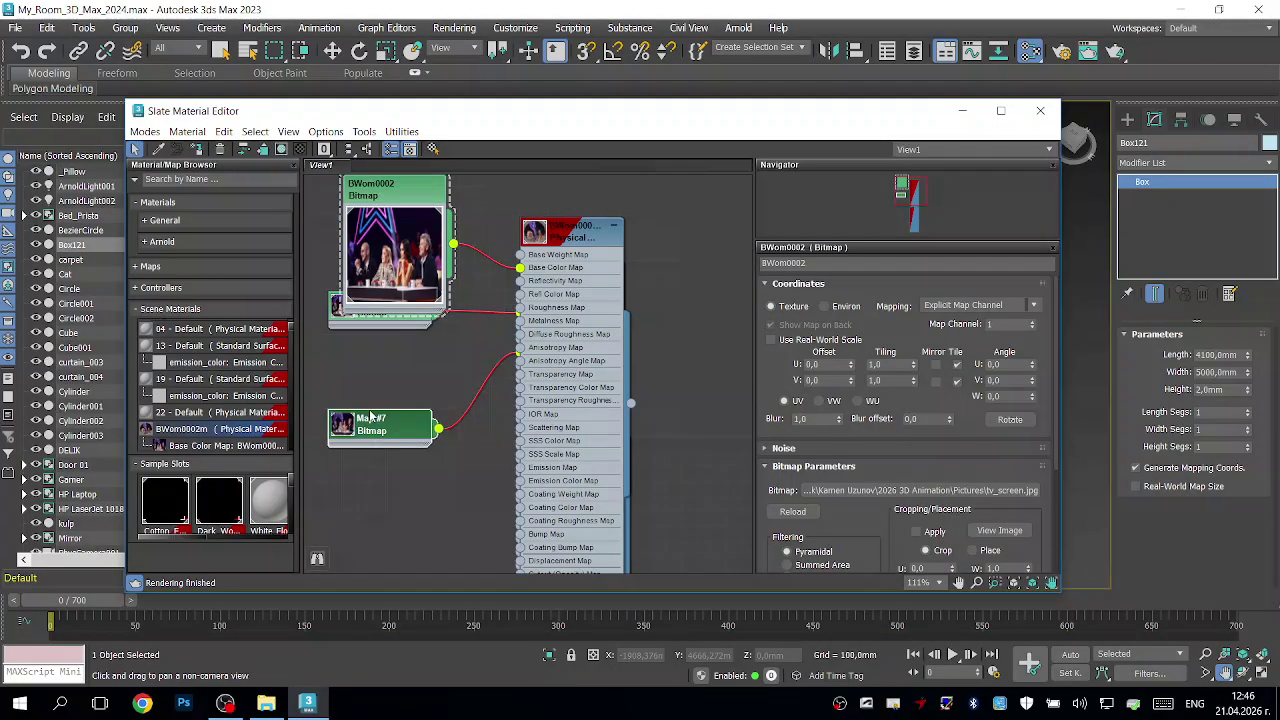
Step: Move the Map #6 node below the BWom0002 bitmap node and bring the Carpet scene material into the Slate view
{"action": "left_click_drag", "start_coordinate": [346, 323], "coordinate": [378, 382]}
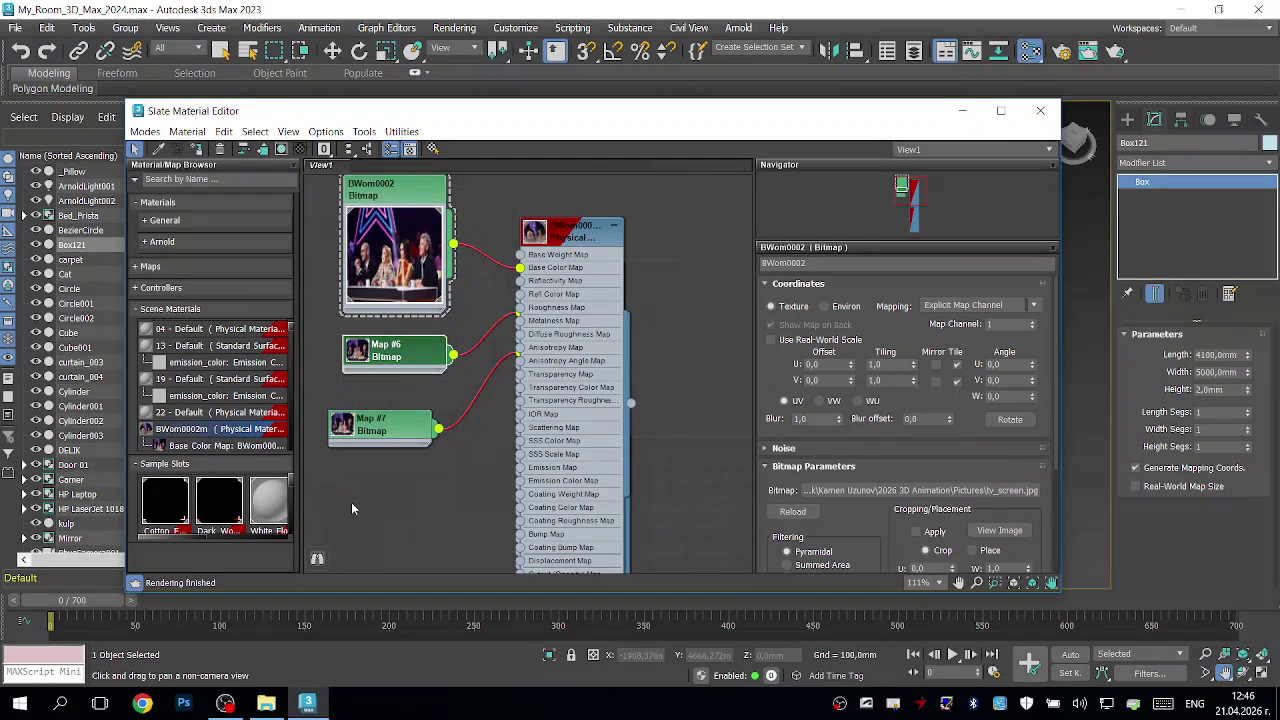
{"action": "scroll", "coordinate": [197, 429], "scroll_direction": "down", "scroll_amount": 2}
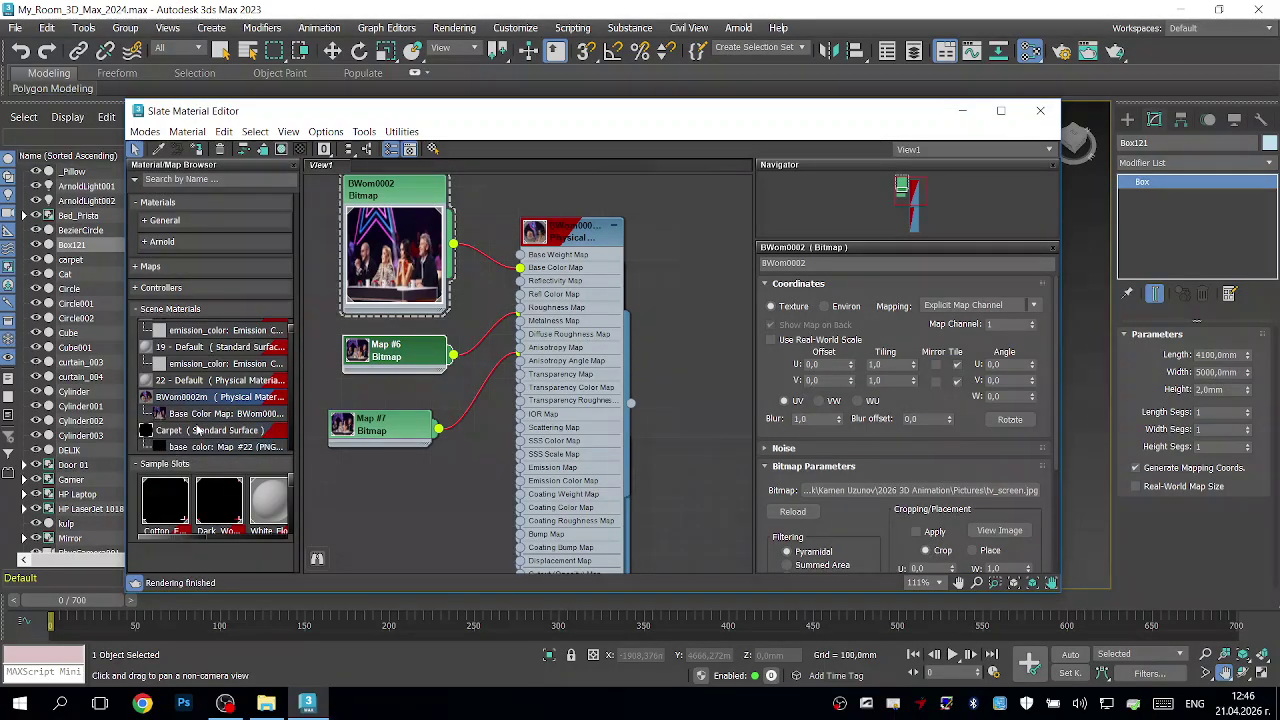
{"action": "scroll", "coordinate": [197, 429], "scroll_direction": "down", "scroll_amount": 1}
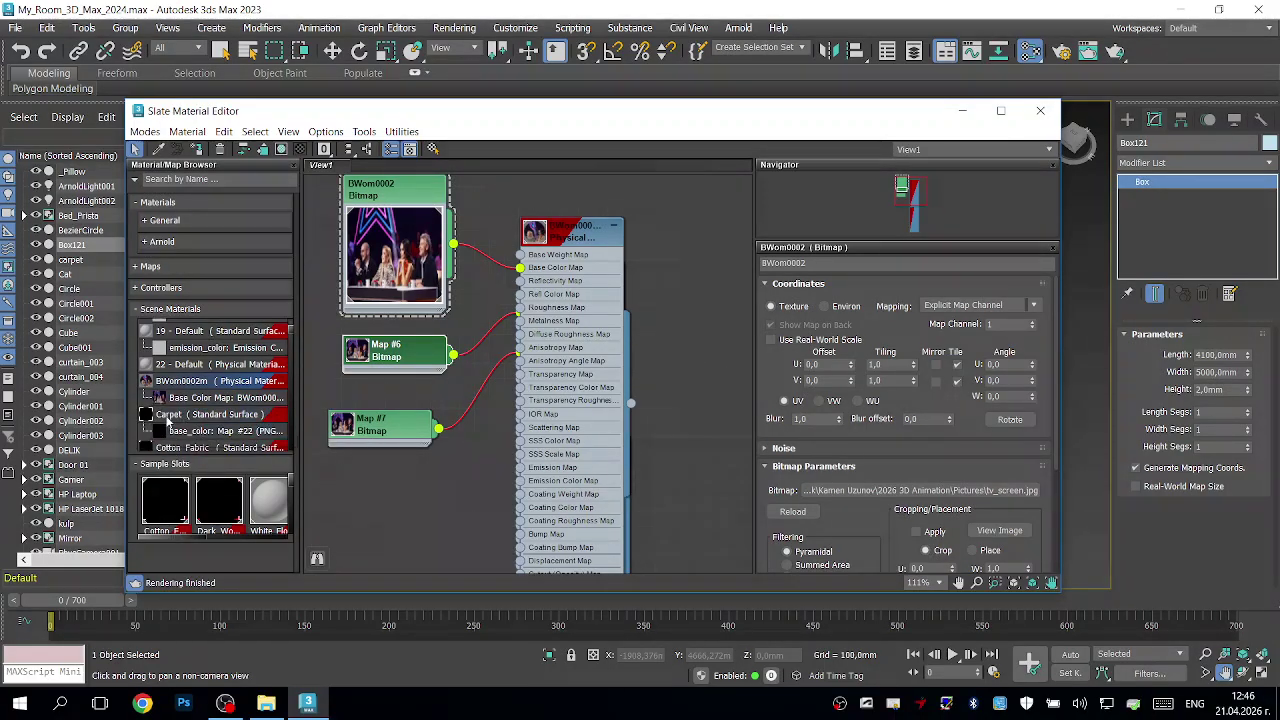
{"action": "double_click", "coordinate": [155, 417]}
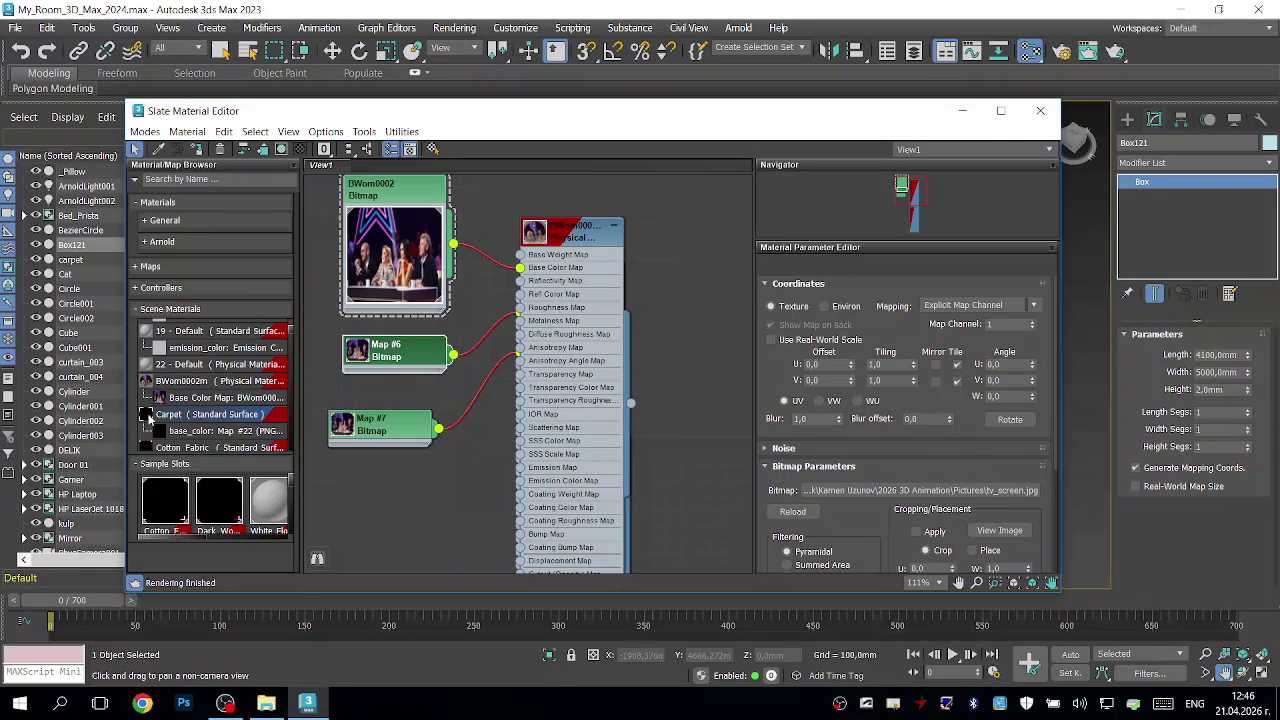
{"action": "scroll", "coordinate": [619, 318], "scroll_direction": "down", "scroll_amount": 4}
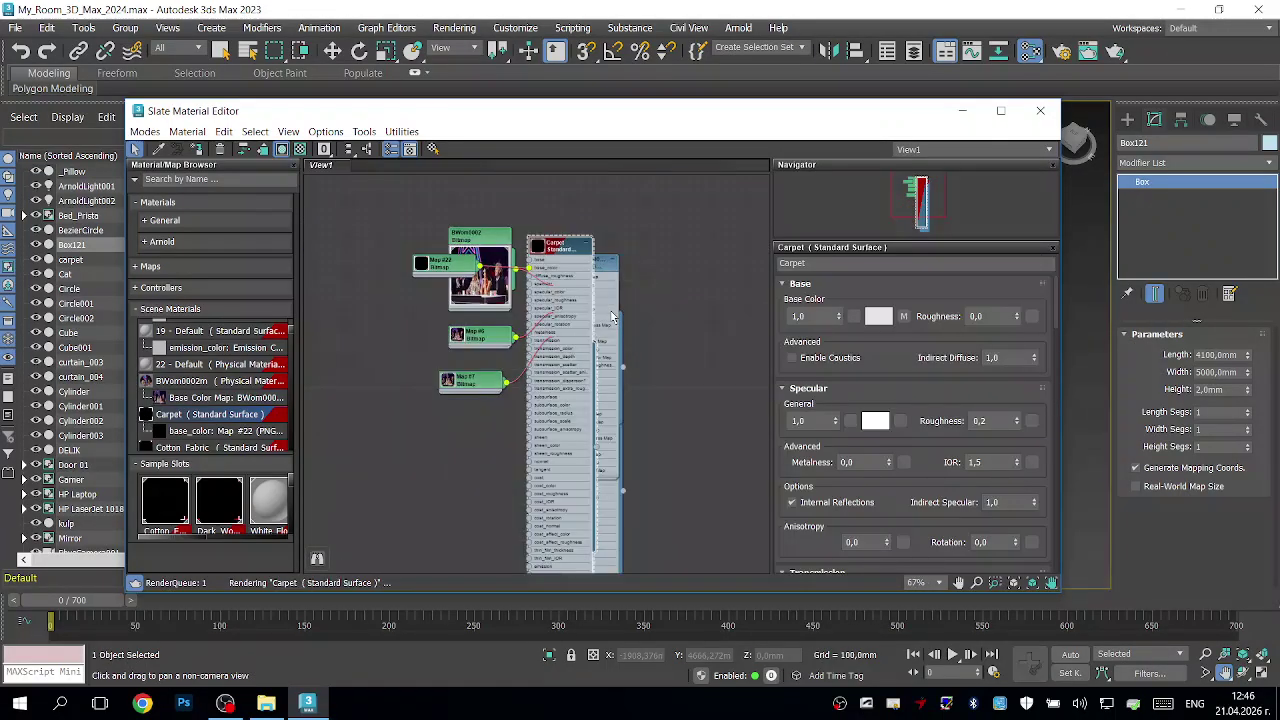
Step: Spread out the overlapping Carpet, BWom0002m and 03 - Default material nodes, keeping the Map #22 and BWom0002 bitmap nodes beside their materials
{"action": "left_click_drag", "start_coordinate": [576, 276], "coordinate": [363, 286]}
{"action": "left_click_drag", "start_coordinate": [470, 274], "coordinate": [290, 275]}
{"action": "left_click_drag", "start_coordinate": [585, 274], "coordinate": [680, 216]}
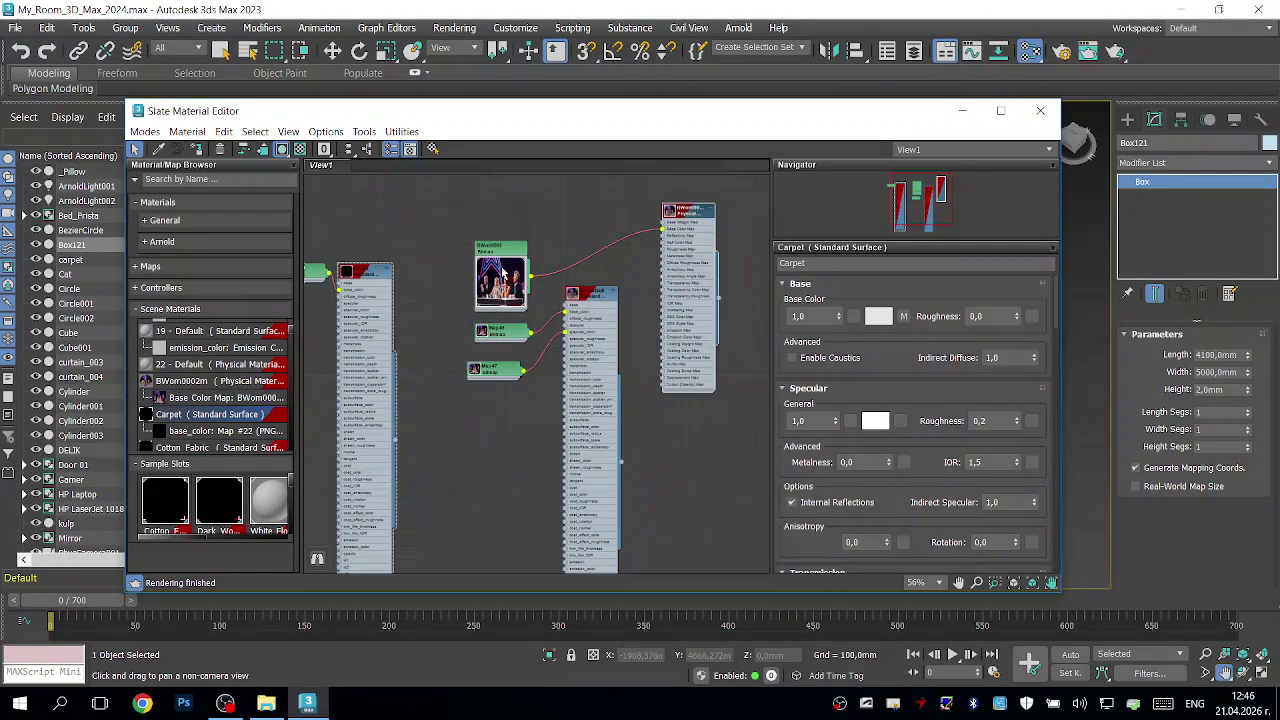
{"action": "left_click_drag", "start_coordinate": [520, 262], "coordinate": [625, 208]}
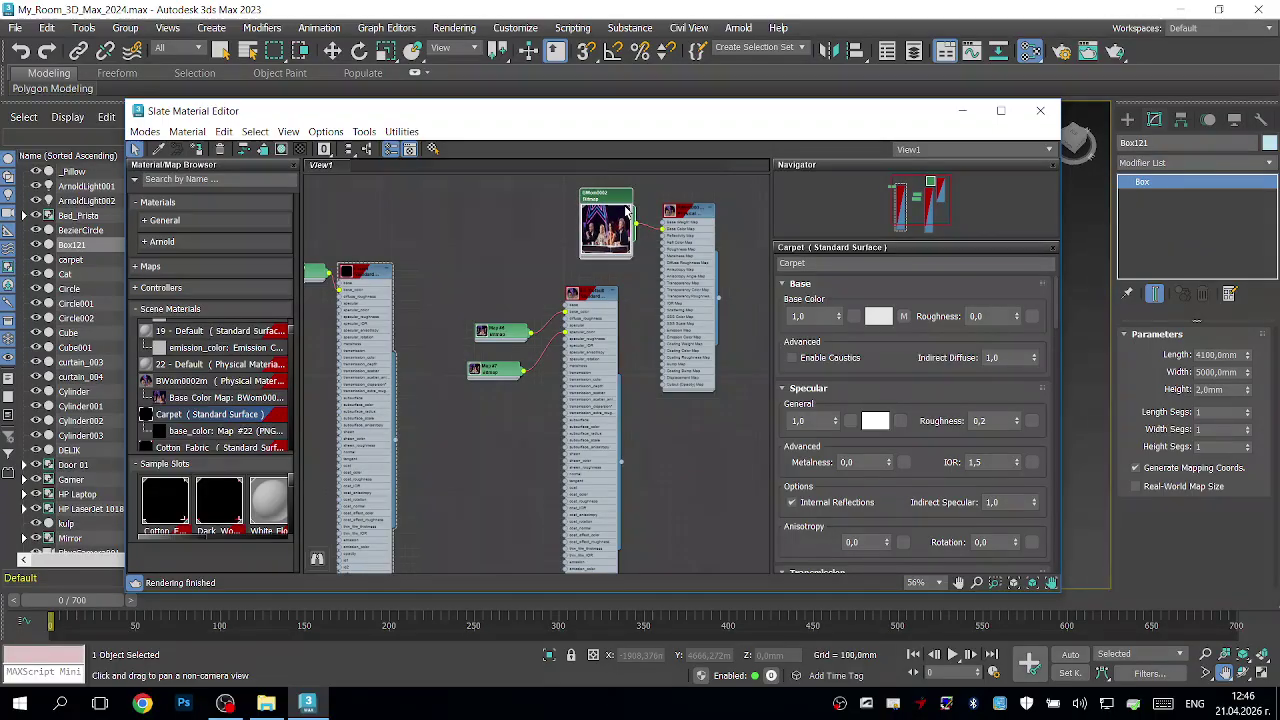
{"action": "mouse_move", "coordinate": [607, 292]}
{"action": "left_mouse_down"}
{"action": "mouse_move", "coordinate": [594, 308]}
{"action": "mouse_move", "coordinate": [608, 315]}
{"action": "left_mouse_up"}
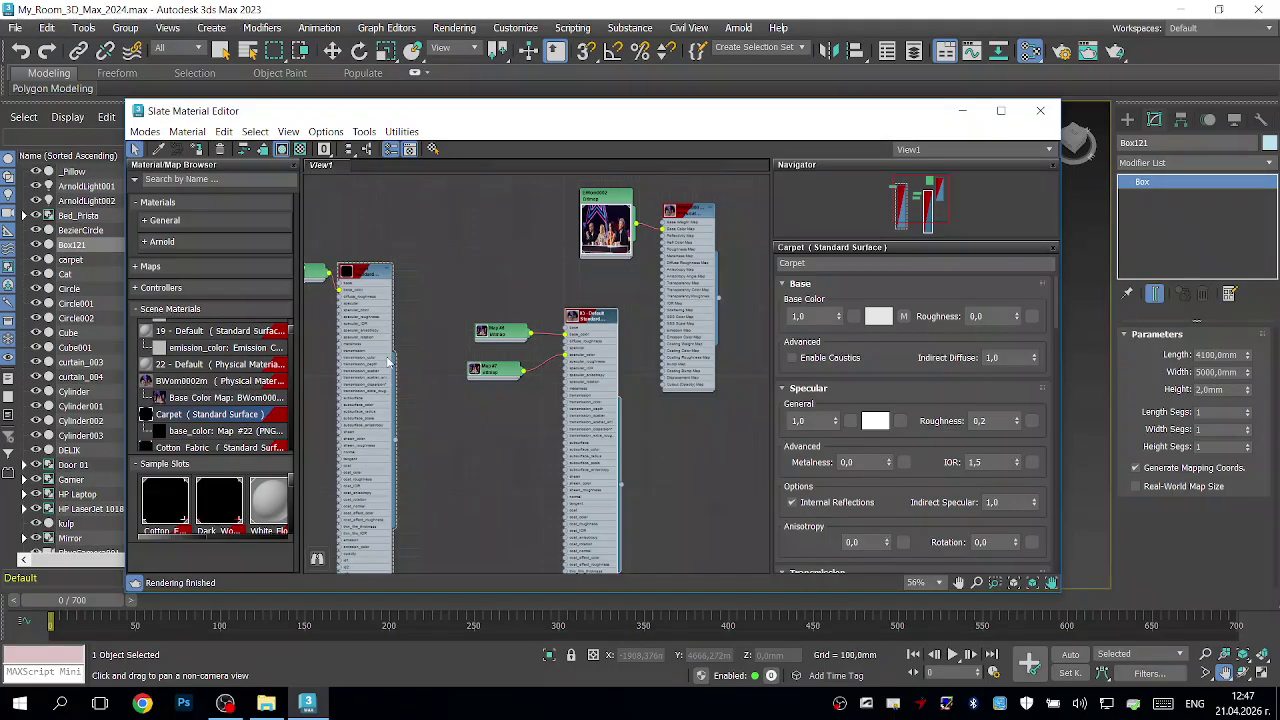
{"action": "left_click_drag", "start_coordinate": [378, 283], "coordinate": [423, 275]}
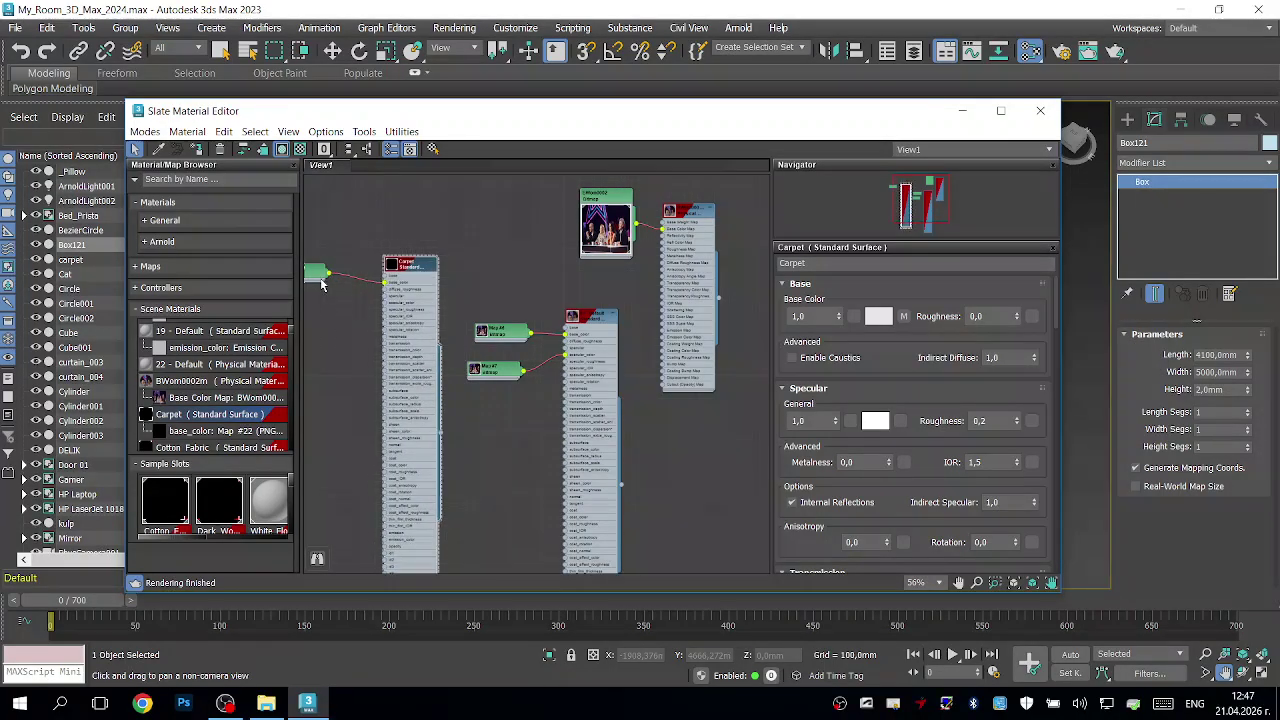
{"action": "left_click_drag", "start_coordinate": [323, 282], "coordinate": [356, 268]}
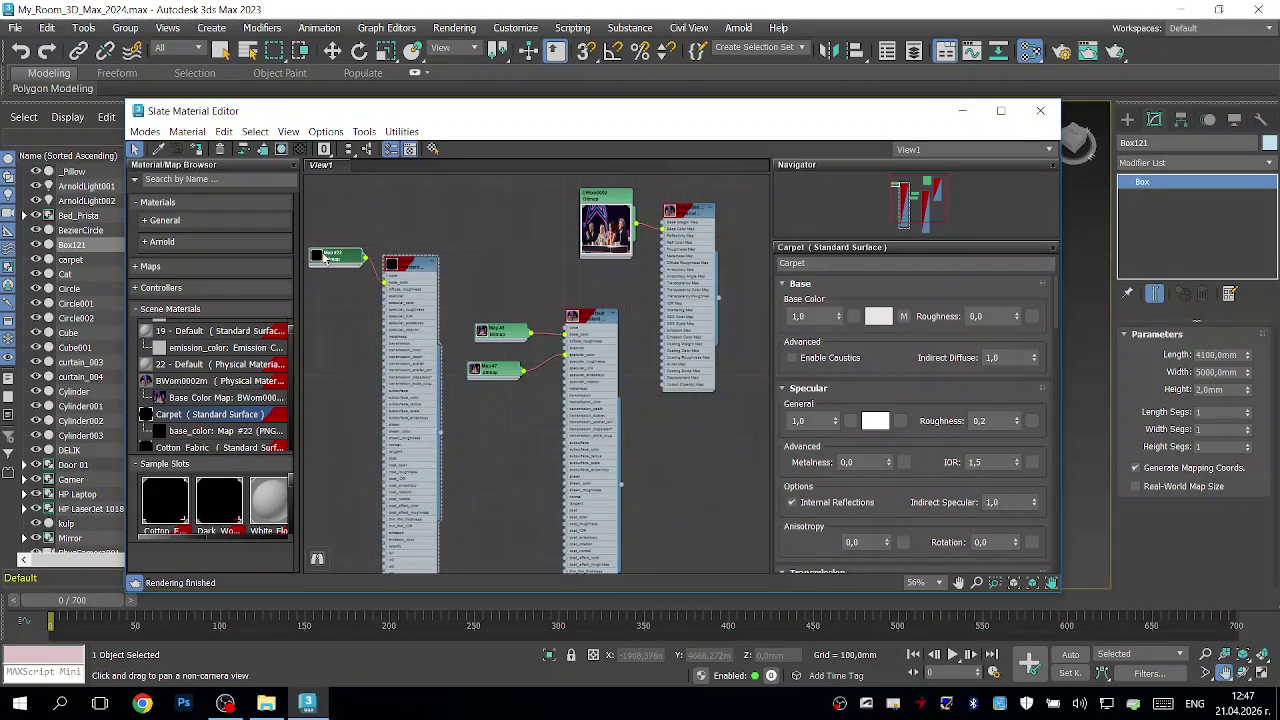
Step: Relink the Carpet material's Map #22 base color bitmap to carpet_picture_h.png from the Pictures folder
{"action": "double_click", "coordinate": [315, 259]}
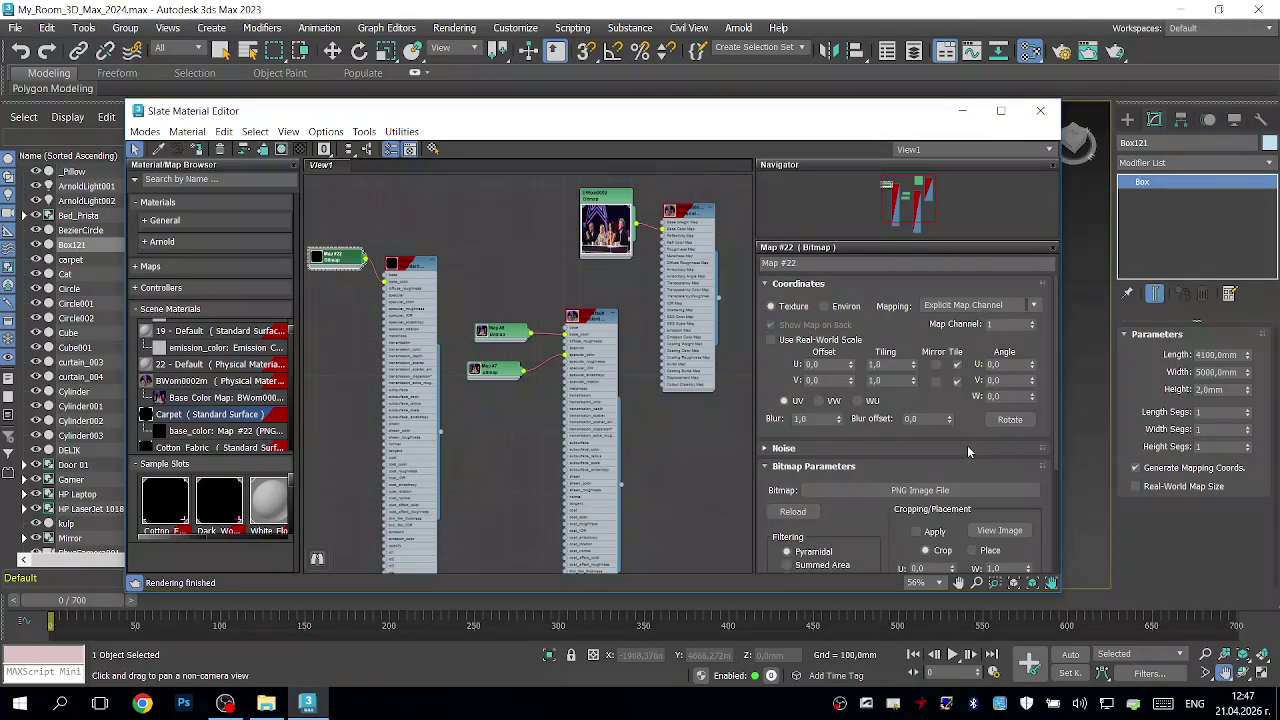
{"action": "left_click", "coordinate": [962, 491]}
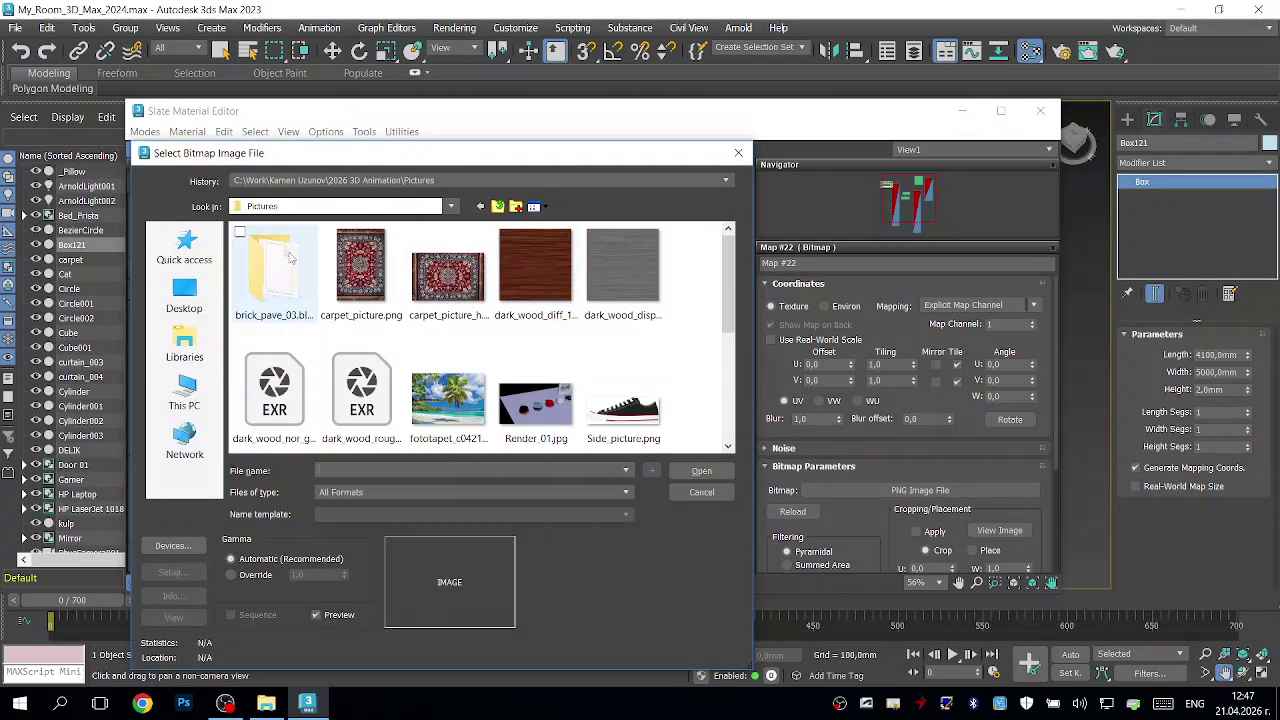
{"action": "left_click", "coordinate": [449, 277]}
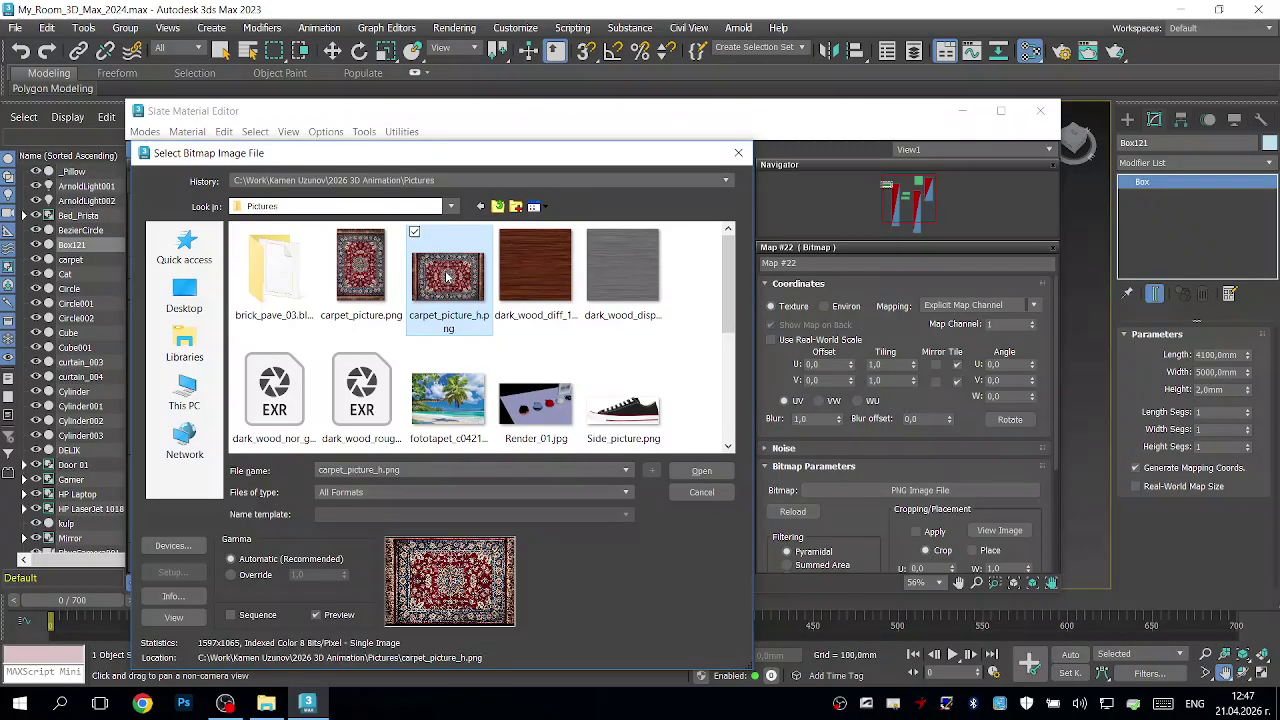
{"action": "left_click", "coordinate": [701, 470]}
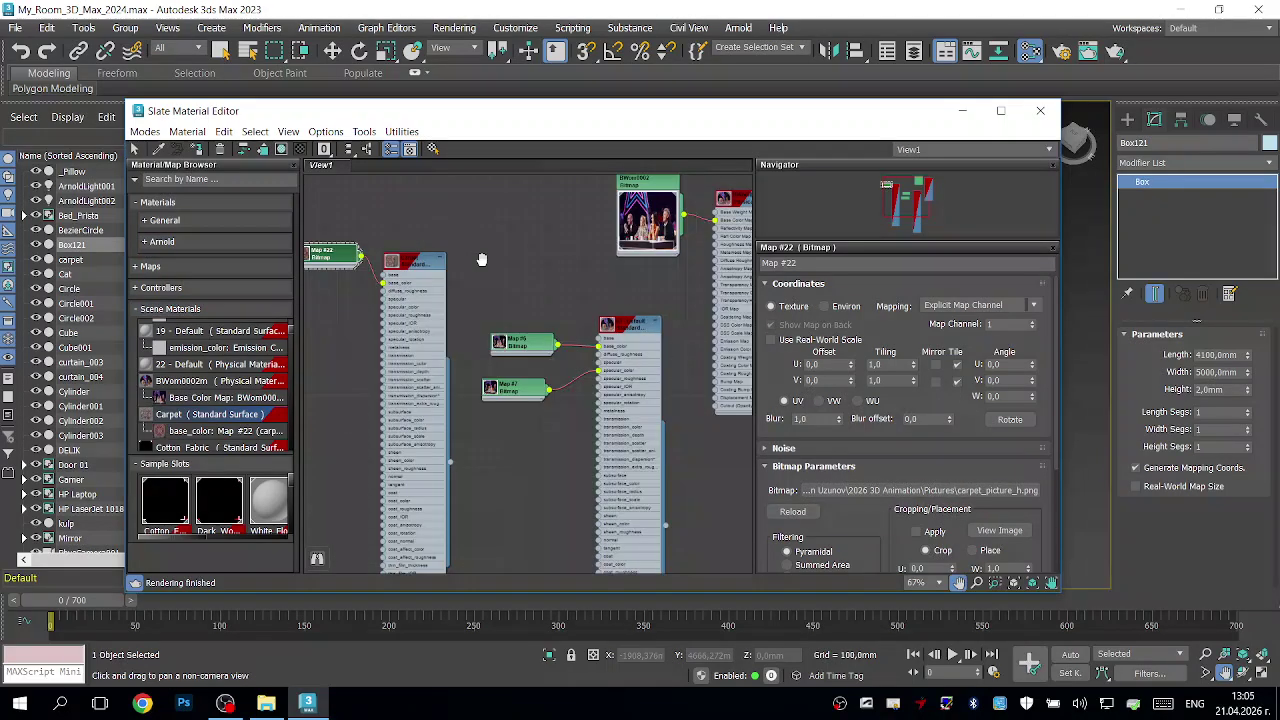
Step: Bring the Cotton_Fabric material from the sample slots into an empty area of the Slate view
{"action": "scroll", "coordinate": [500, 240], "scroll_direction": "down", "scroll_amount": 10}
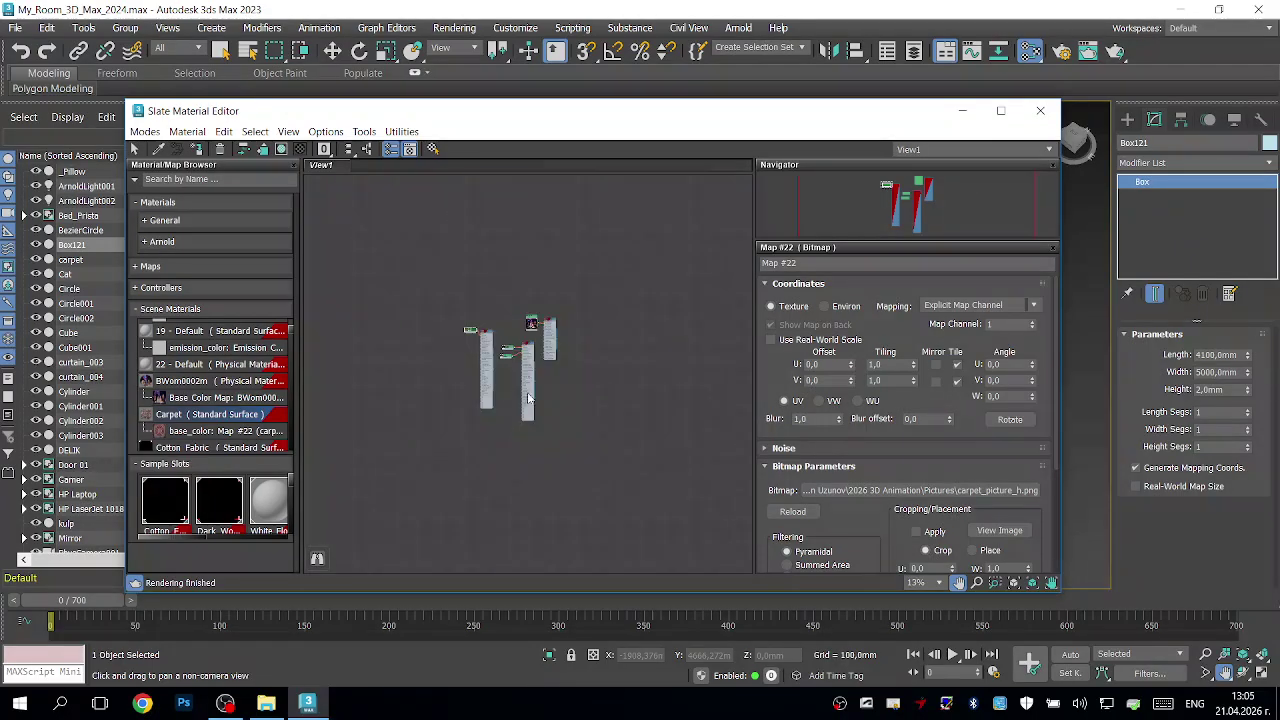
{"action": "middle_click_drag", "start_coordinate": [512, 367], "coordinate": [477, 321]}
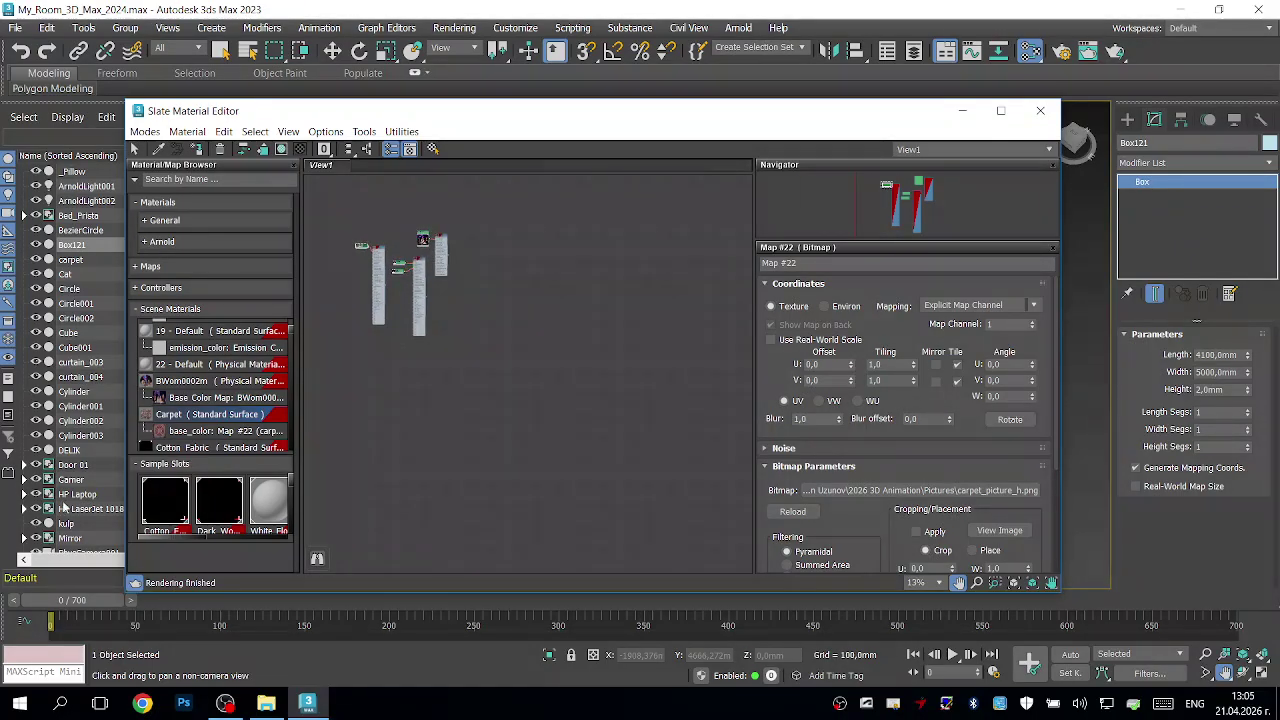
{"action": "left_click", "coordinate": [164, 513]}
{"action": "double_click", "coordinate": [164, 513]}
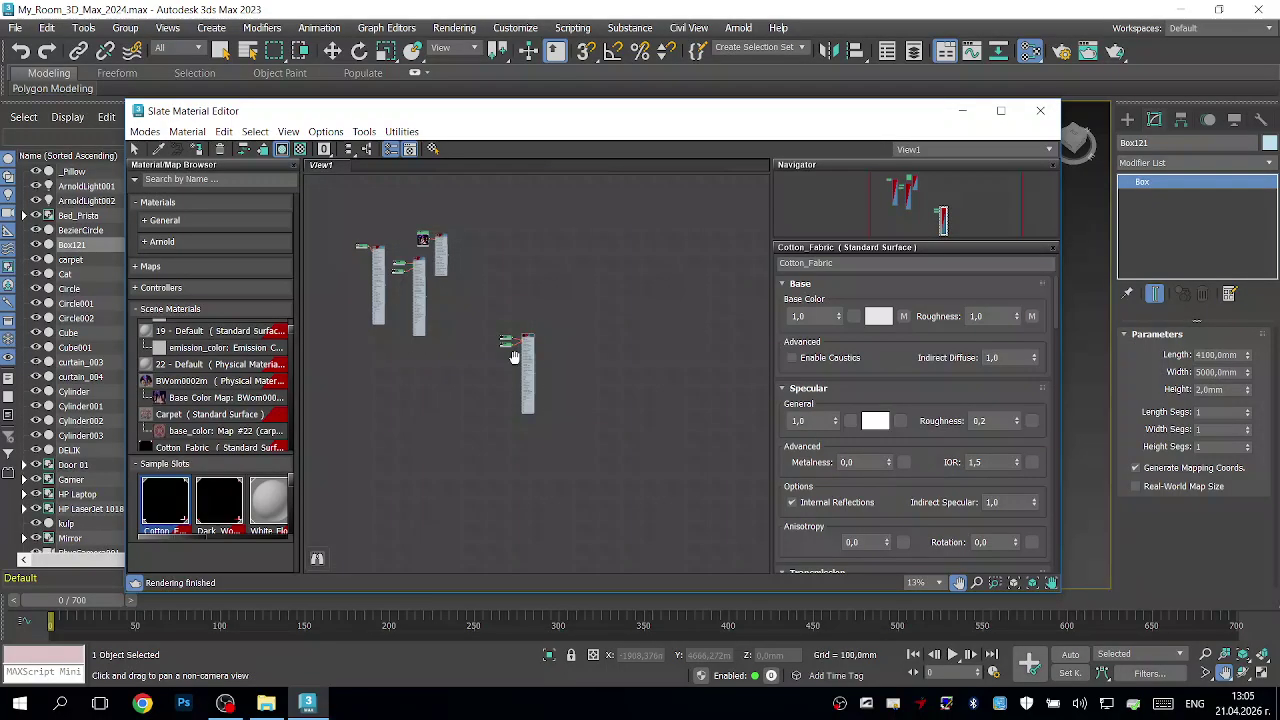
{"action": "scroll", "coordinate": [513, 357], "scroll_direction": "up", "scroll_amount": 10}
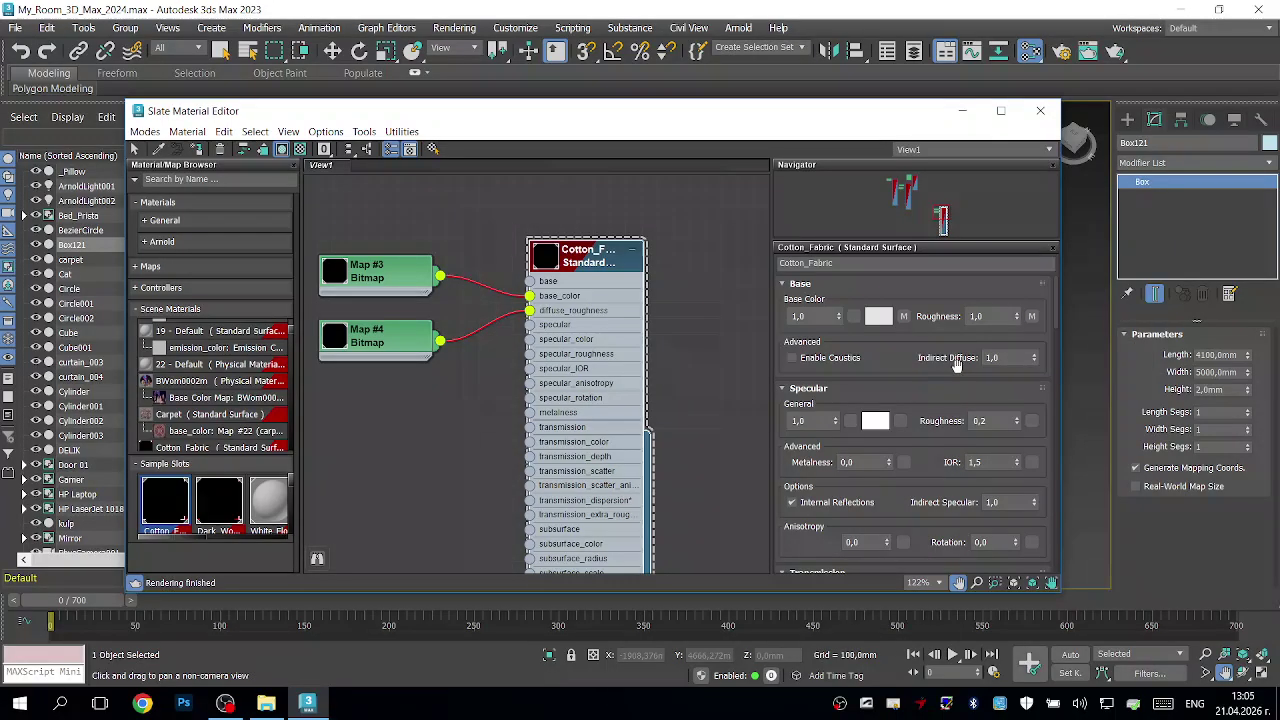
Step: Enlarge the preview of the Map #3 bitmap node and look through the Cotton_Fabric material's parameters
{"action": "scroll", "coordinate": [933, 392], "scroll_direction": "down", "scroll_amount": 6}
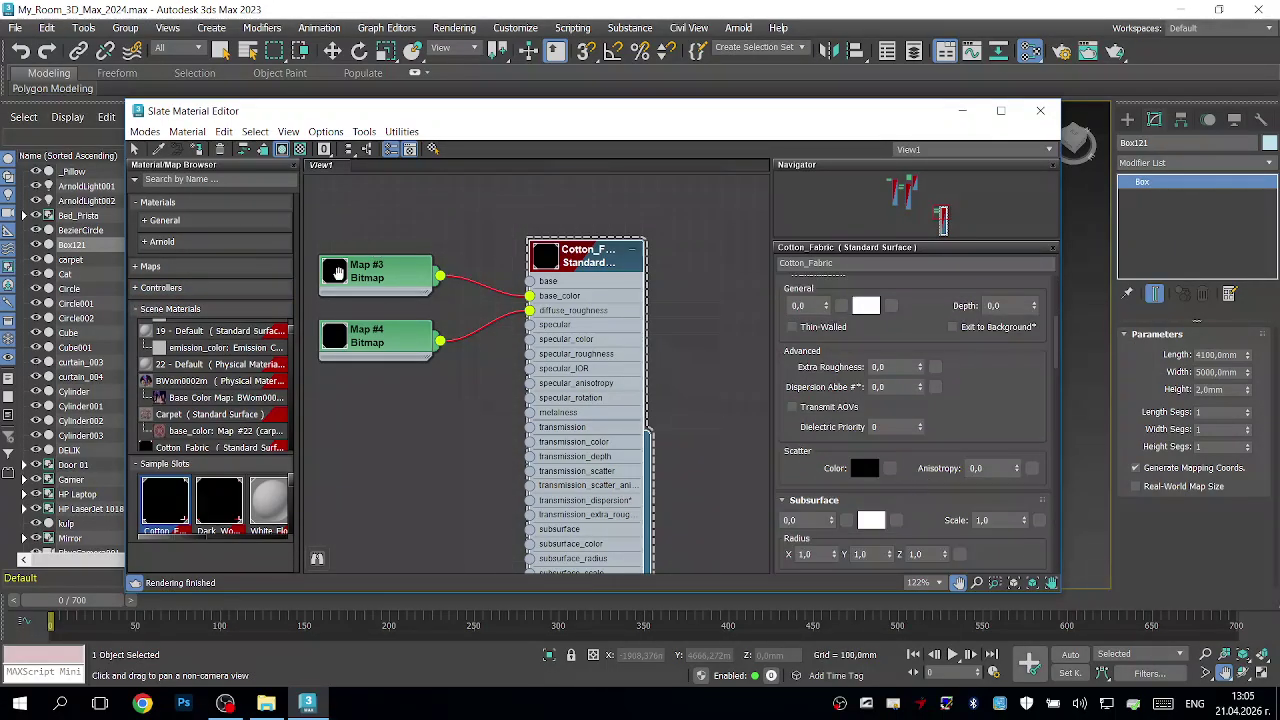
{"action": "double_click", "coordinate": [340, 279]}
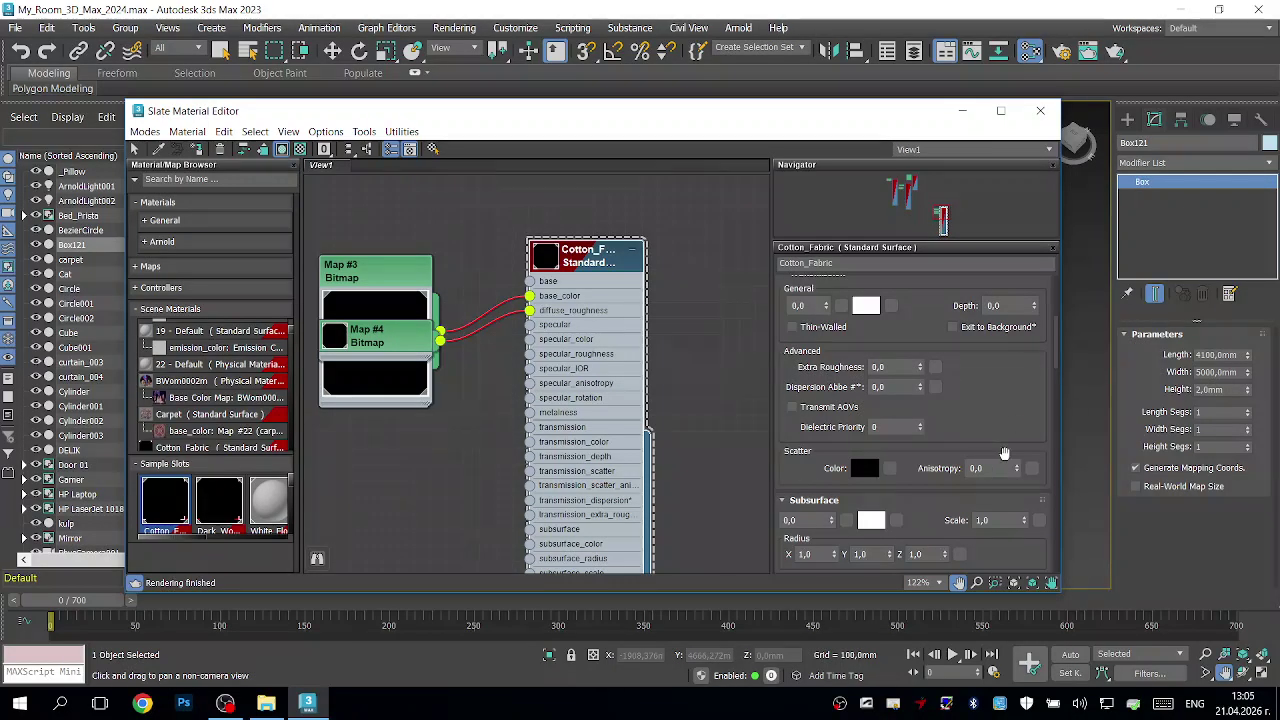
{"action": "left_click_drag", "start_coordinate": [1006, 404], "coordinate": [1008, 607]}
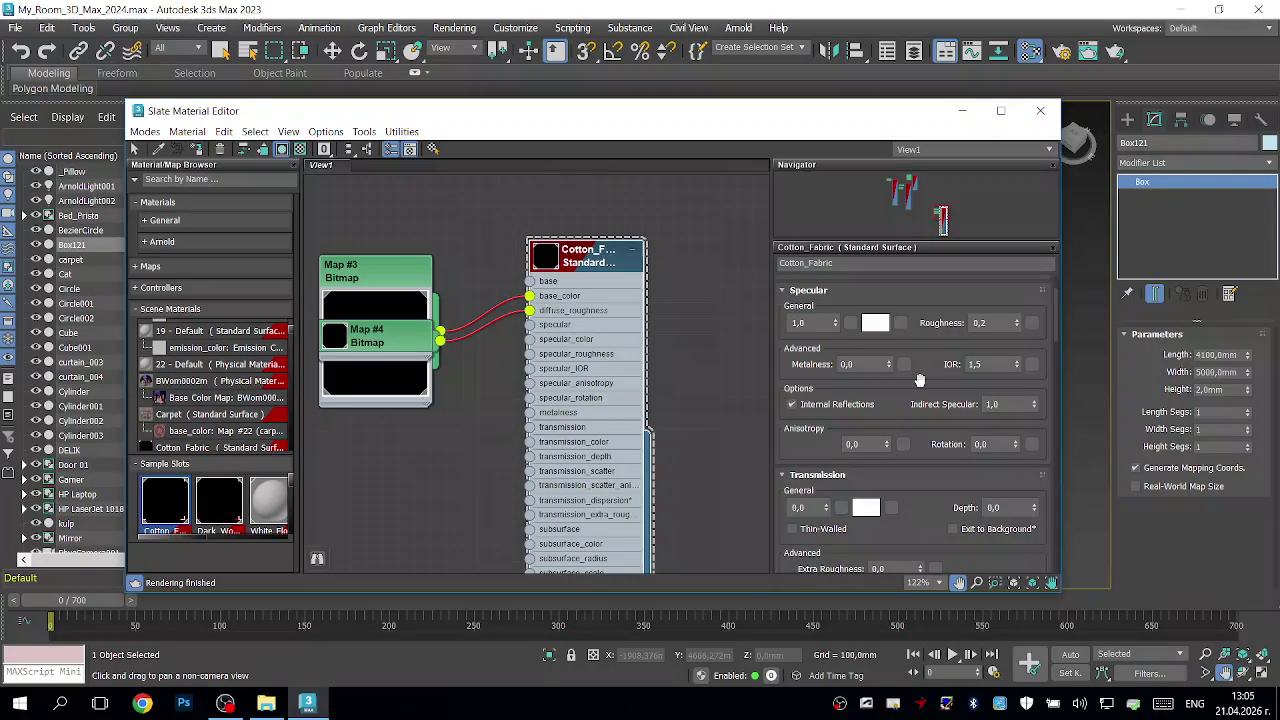
{"action": "mouse_move", "coordinate": [388, 338]}
{"action": "left_mouse_down"}
{"action": "mouse_move", "coordinate": [388, 402]}
{"action": "mouse_move", "coordinate": [405, 353]}
{"action": "left_mouse_up"}
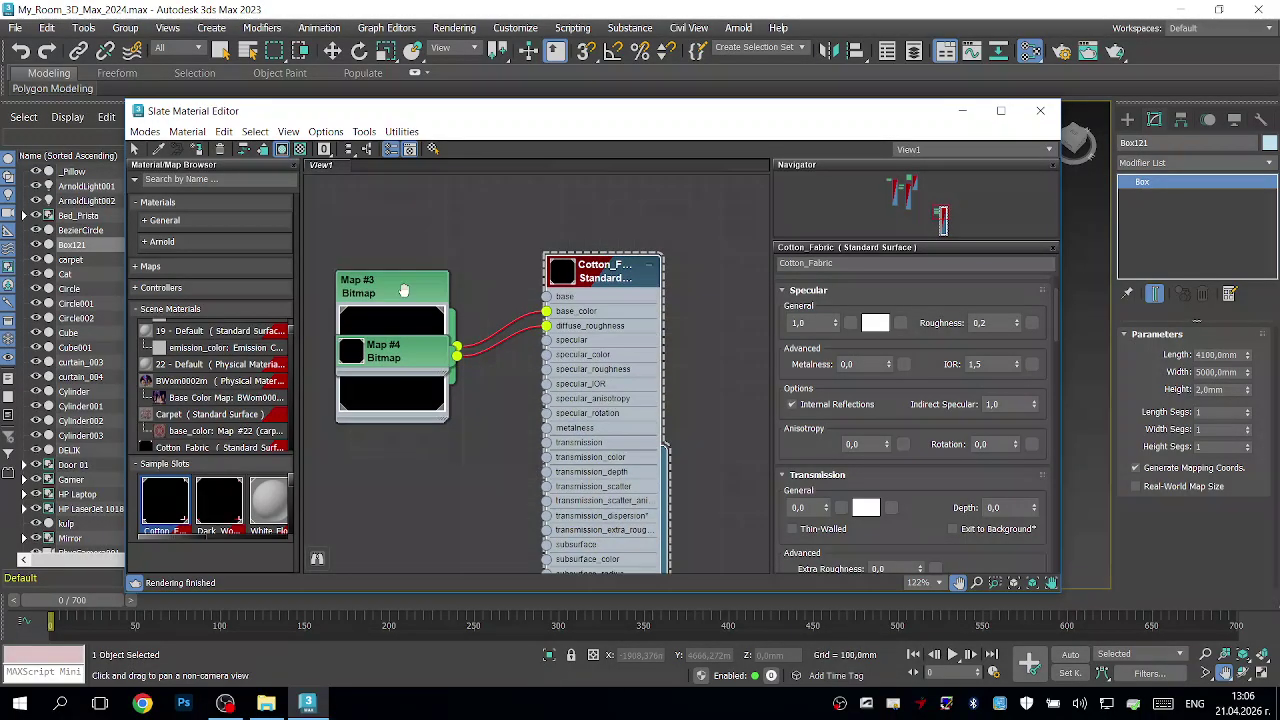
{"action": "left_click", "coordinate": [432, 389]}
{"action": "left_click", "coordinate": [667, 333]}
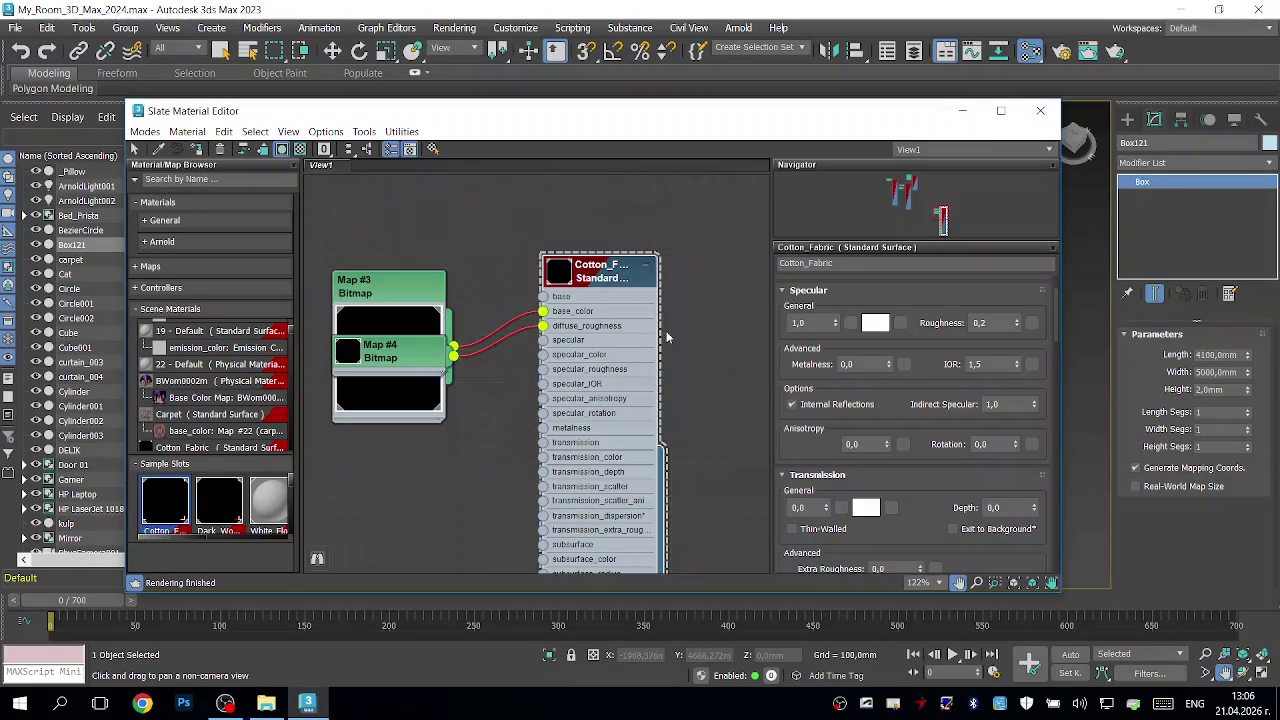
{"action": "left_click_drag", "start_coordinate": [393, 290], "coordinate": [418, 260]}
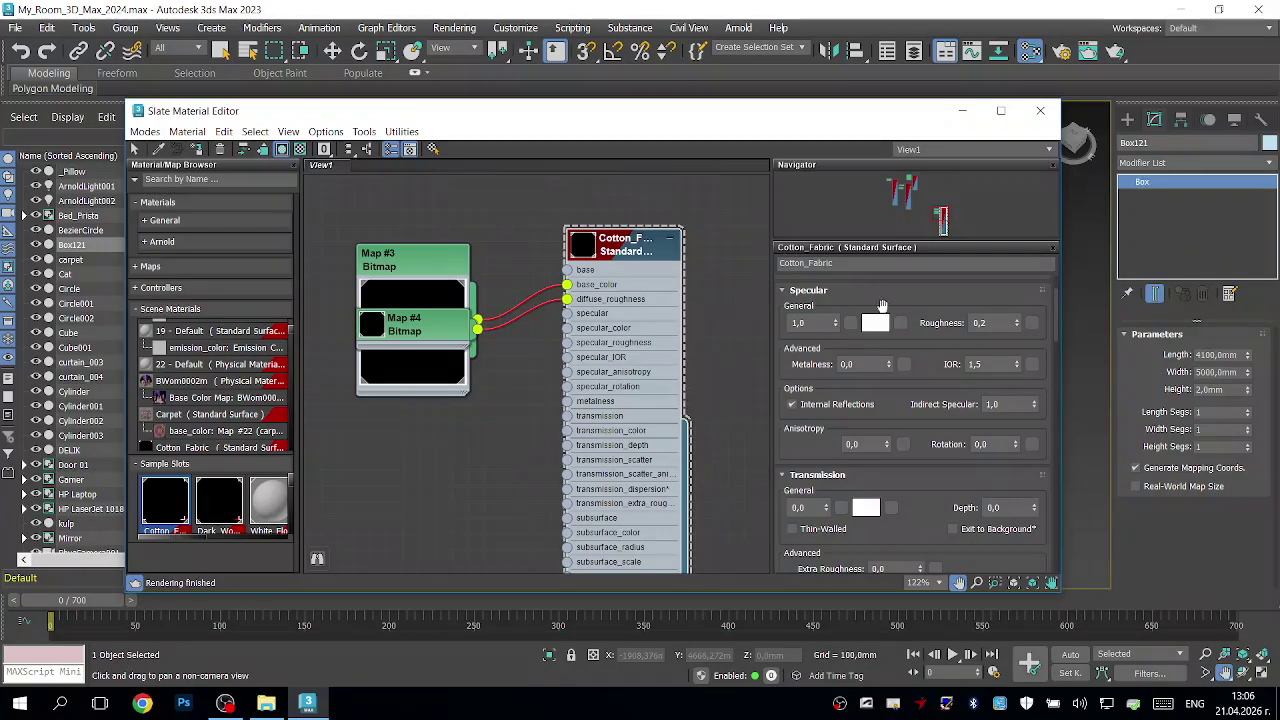
Step: Relink the Cotton_Fabric material's Map #3 base color bitmap to Sky_picture.jpg from the Pictures folder
{"action": "left_click_drag", "start_coordinate": [921, 301], "coordinate": [930, 356]}
{"action": "scroll", "coordinate": [920, 340], "scroll_direction": "up", "scroll_amount": 2}
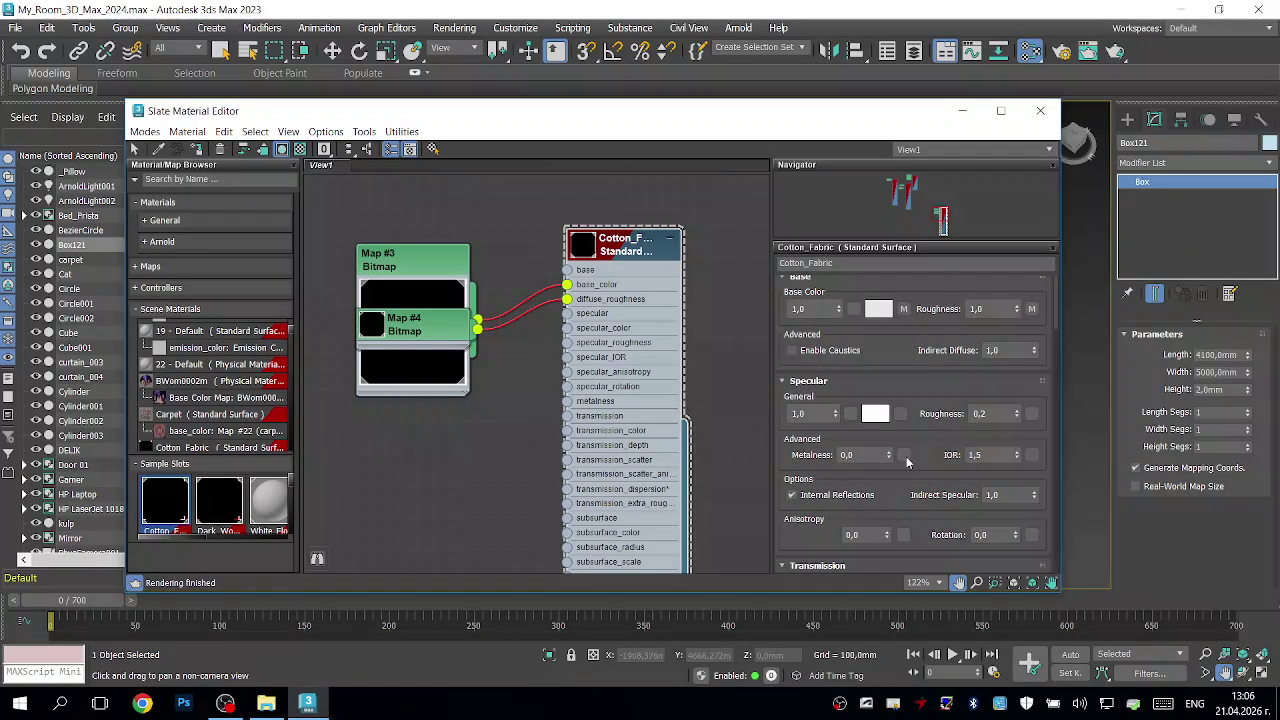
{"action": "left_click", "coordinate": [904, 309]}
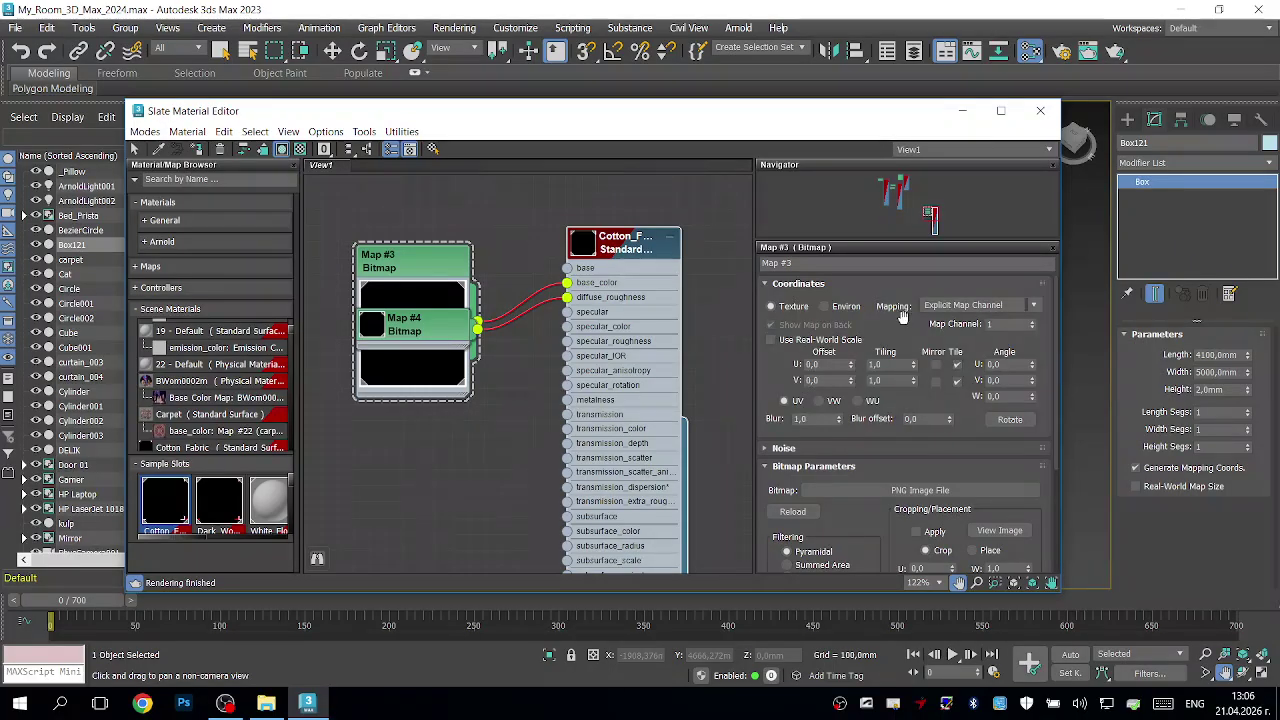
{"action": "left_click", "coordinate": [934, 490]}
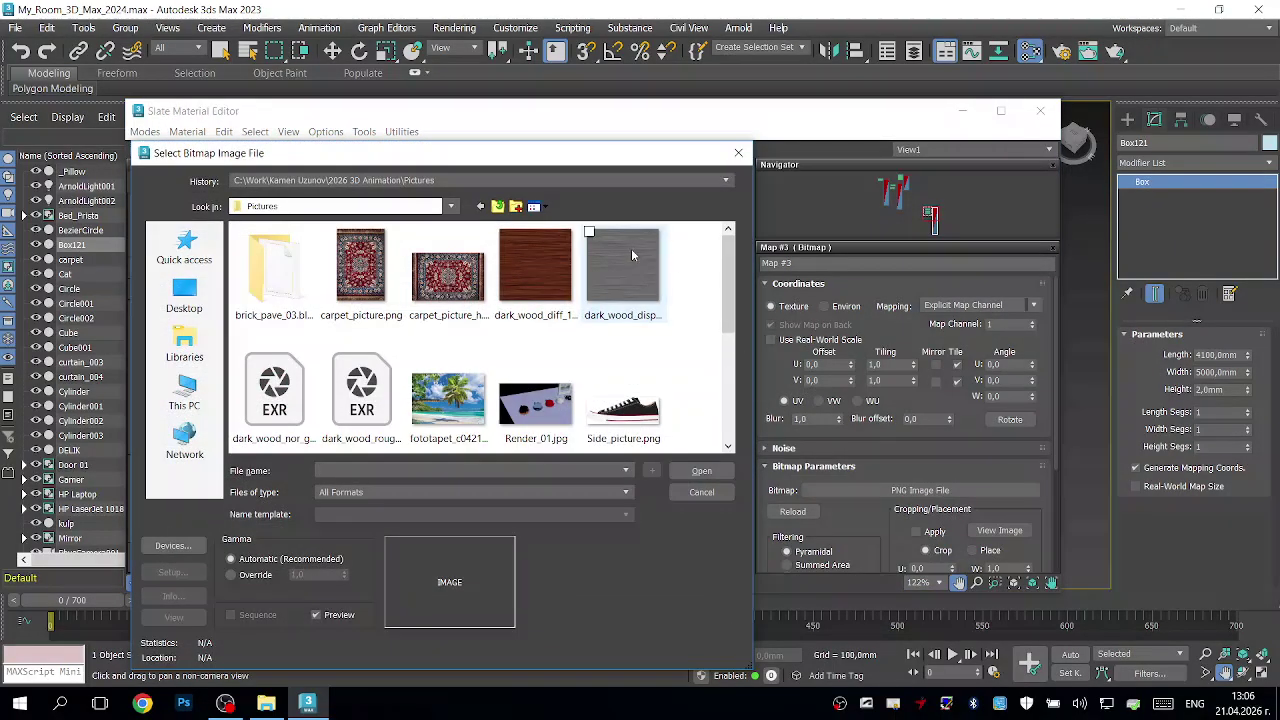
{"action": "scroll", "coordinate": [432, 358], "scroll_direction": "down", "scroll_amount": 3}
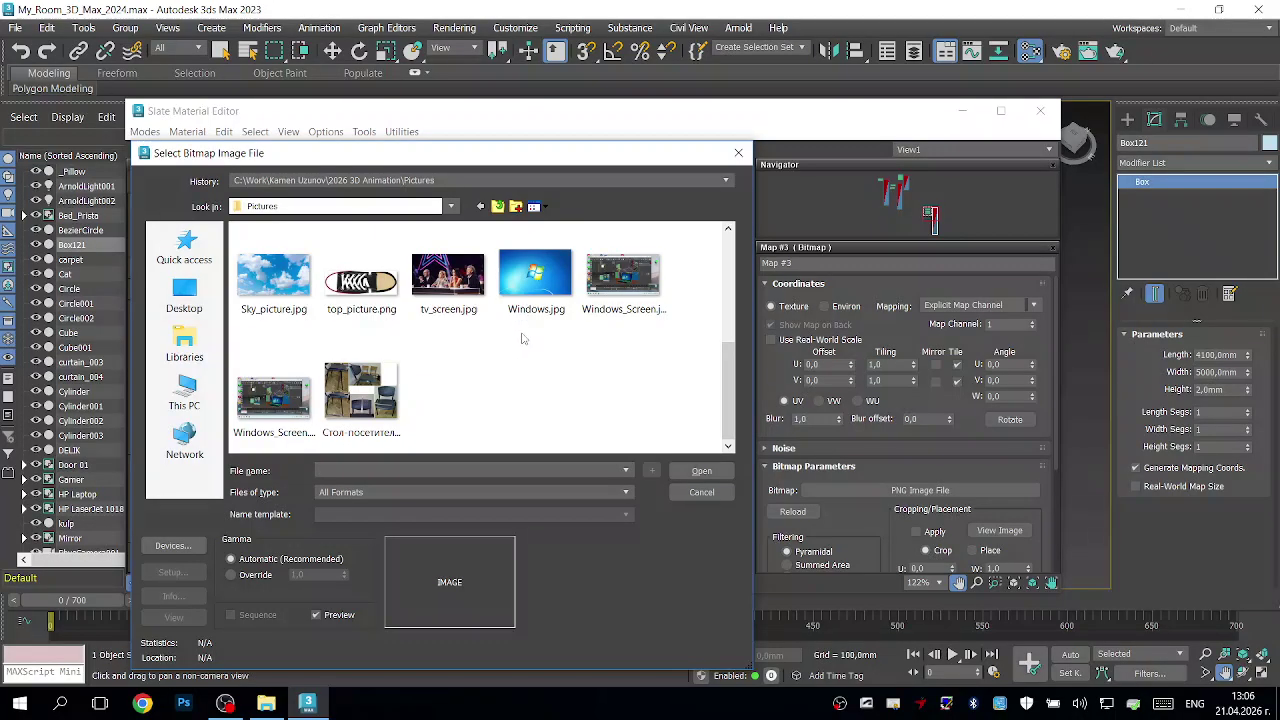
{"action": "left_click", "coordinate": [300, 316]}
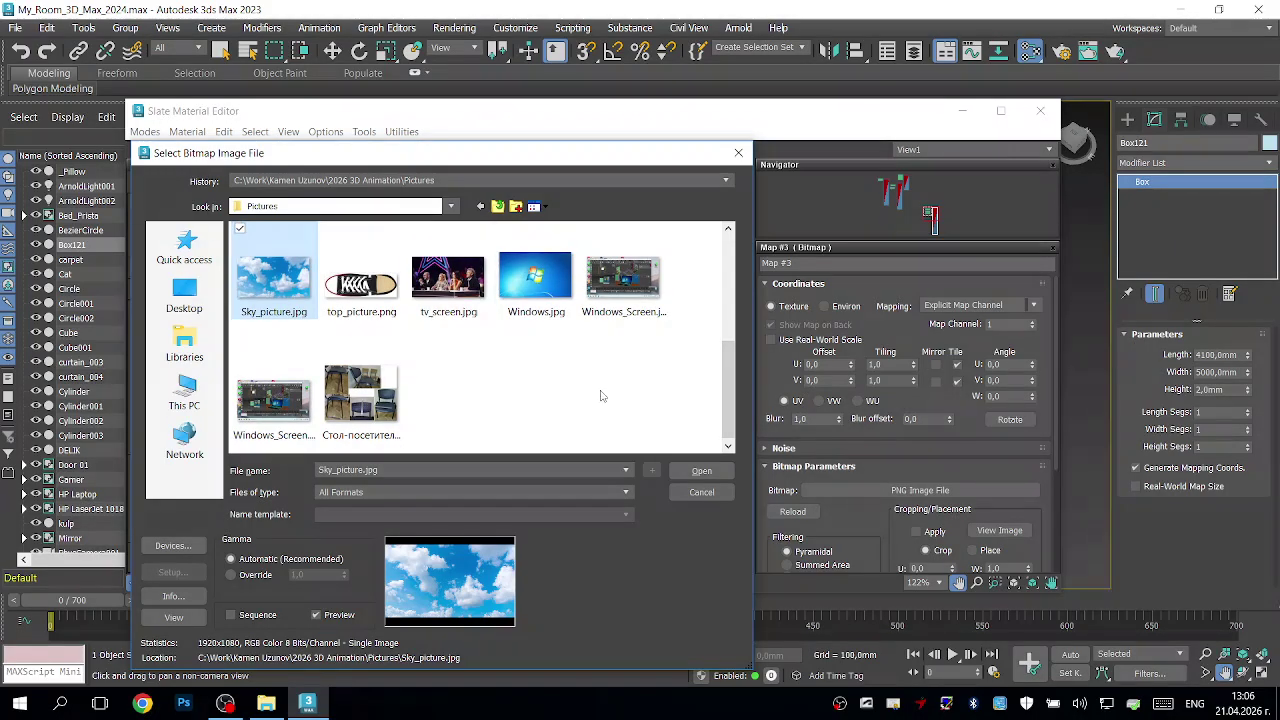
{"action": "left_click", "coordinate": [702, 471]}
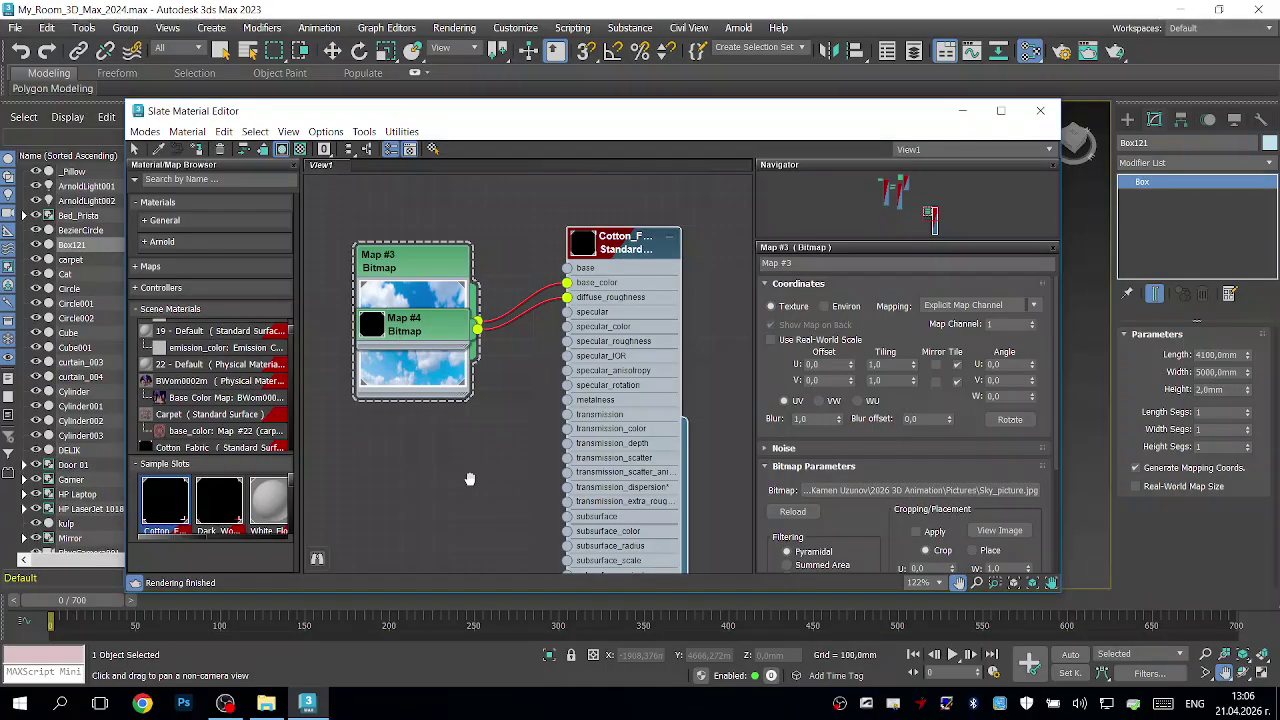
Step: Relink the Cotton_Fabric material's Map #4 diffuse roughness bitmap to Sky_picture.jpg from the Pictures folder
{"action": "scroll", "coordinate": [467, 472], "scroll_direction": "down", "scroll_amount": 3}
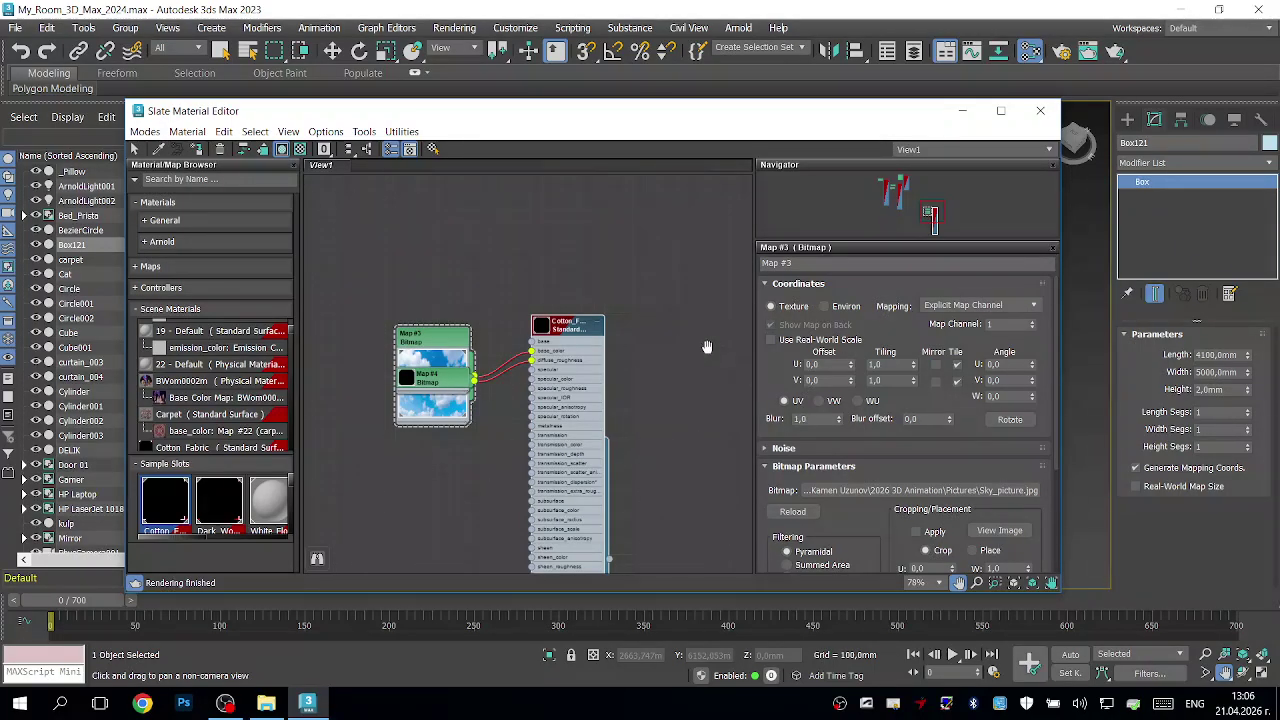
{"action": "left_click_drag", "start_coordinate": [440, 384], "coordinate": [433, 385]}
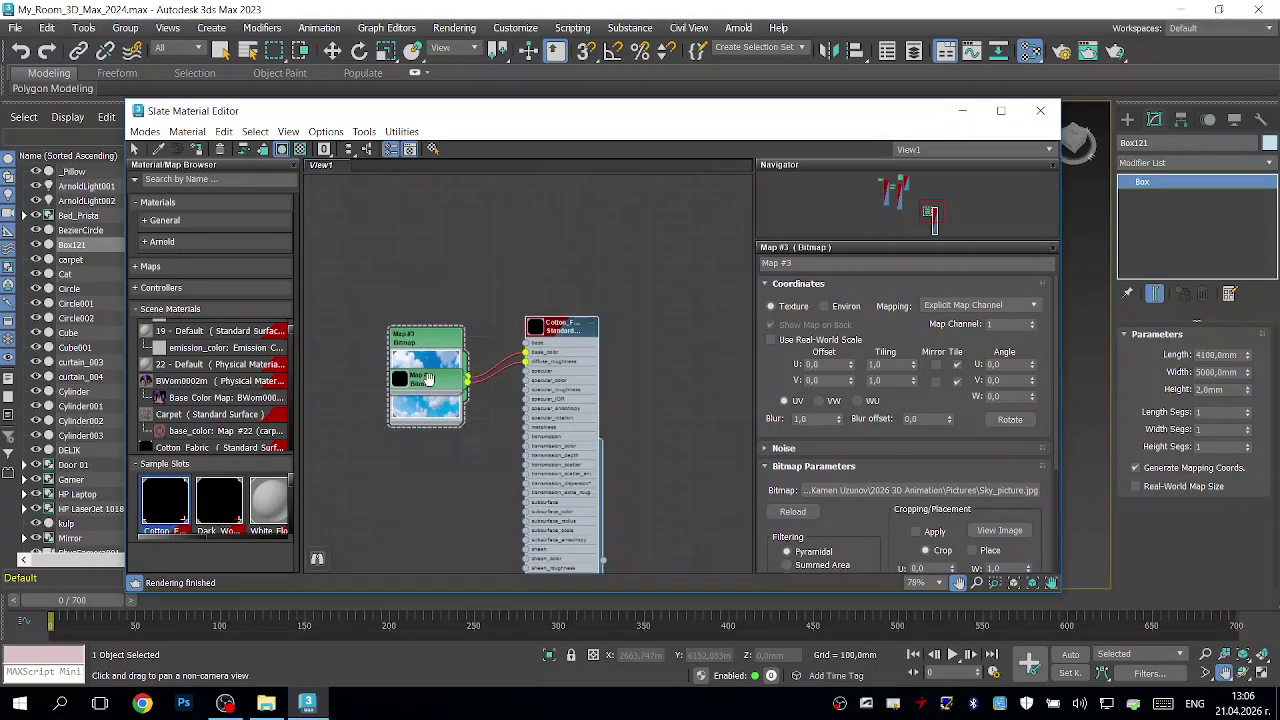
{"action": "double_click", "coordinate": [427, 379]}
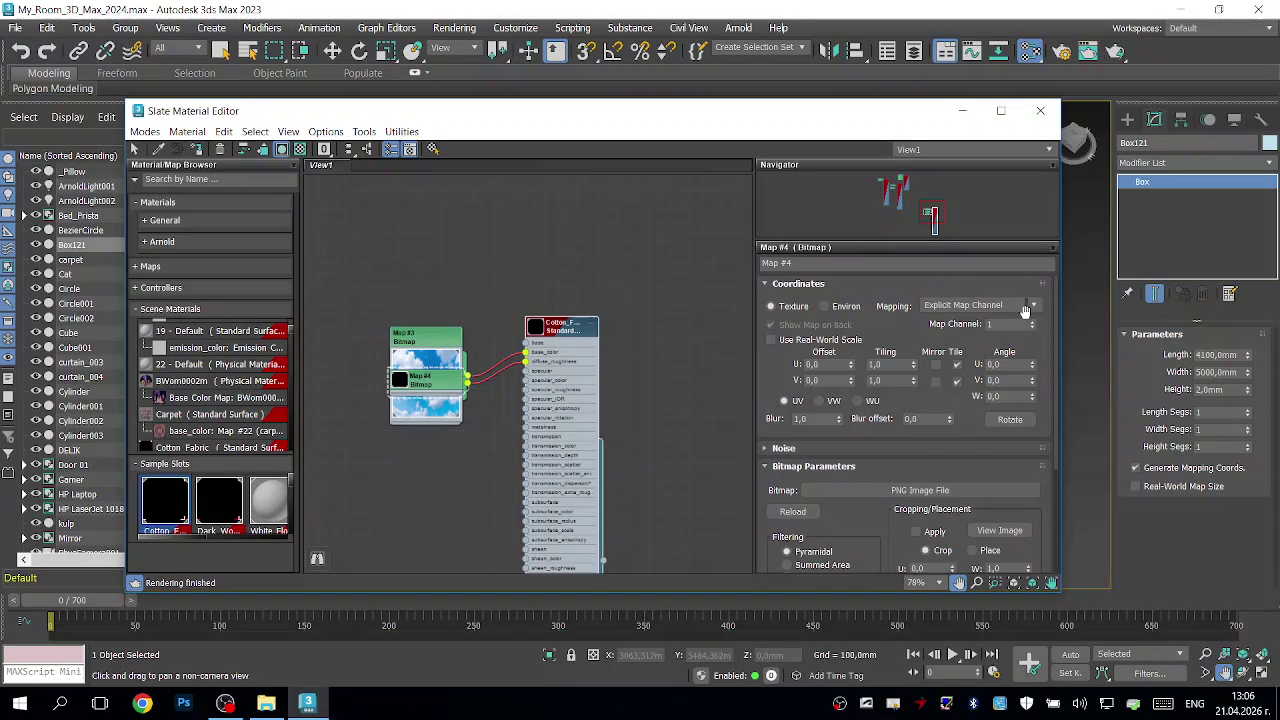
{"action": "left_click_drag", "start_coordinate": [953, 498], "coordinate": [955, 497]}
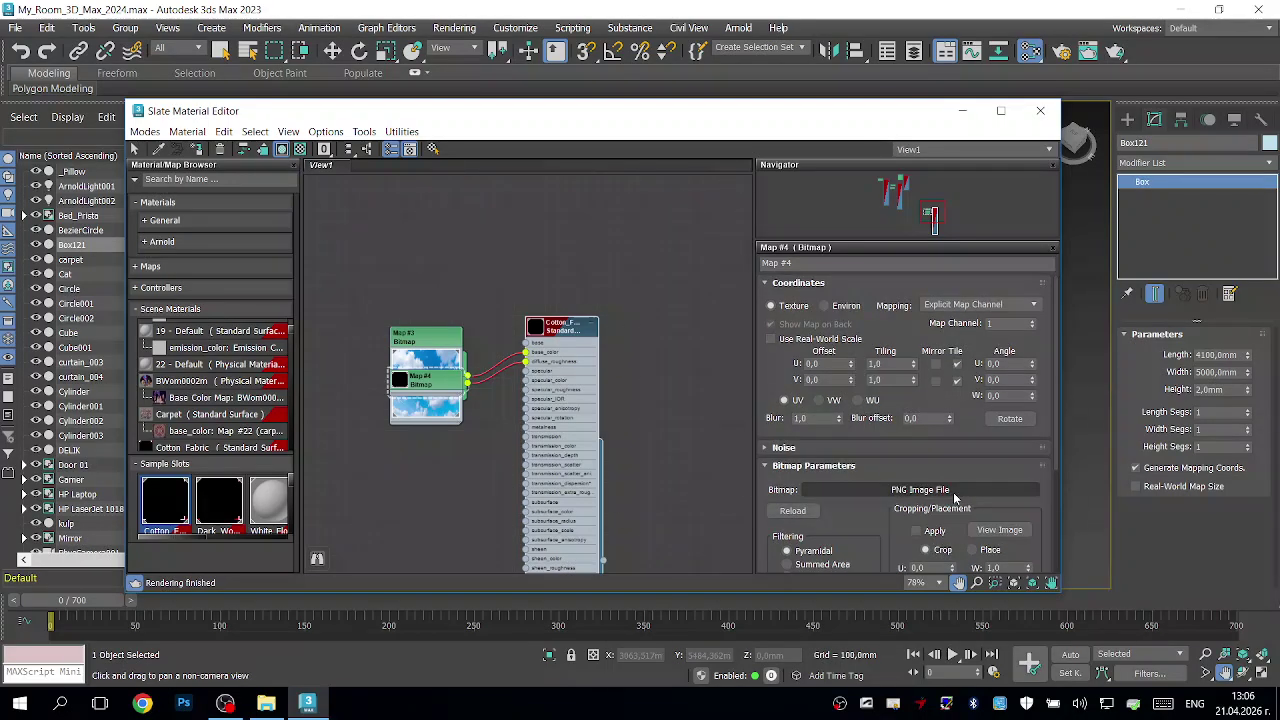
{"action": "left_click", "coordinate": [953, 492]}
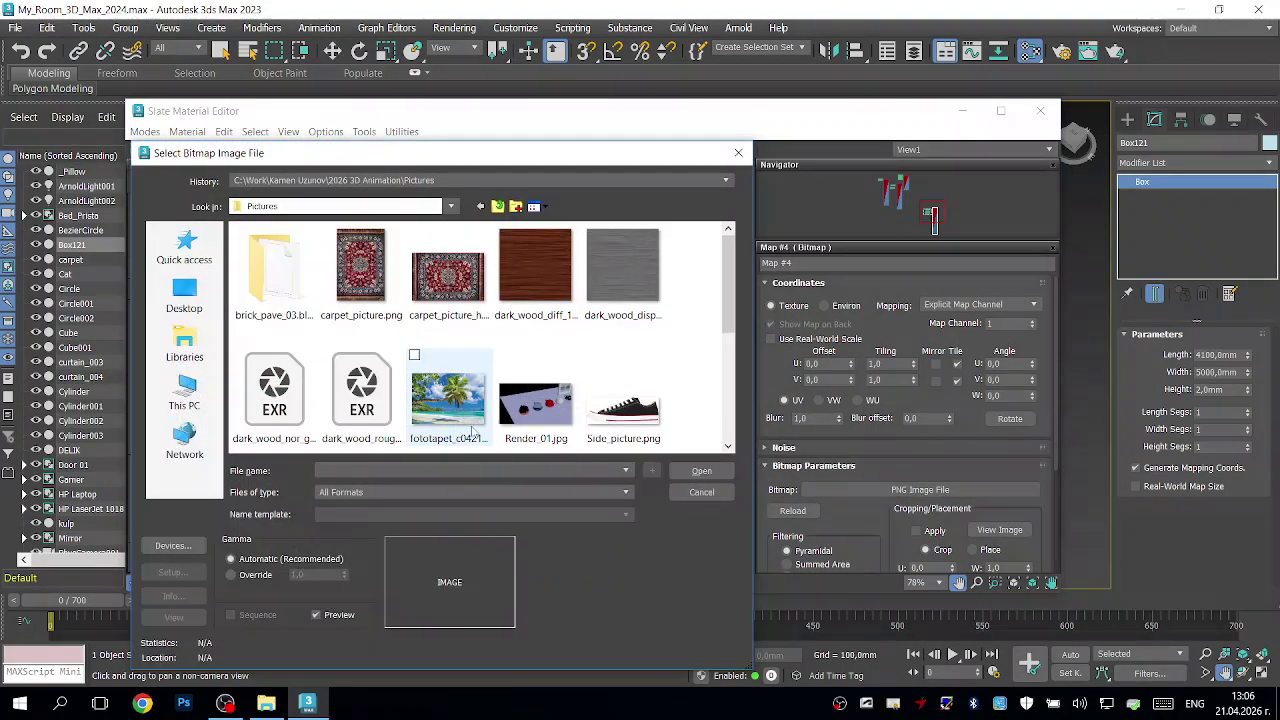
{"action": "scroll", "coordinate": [473, 430], "scroll_direction": "down", "scroll_amount": 3}
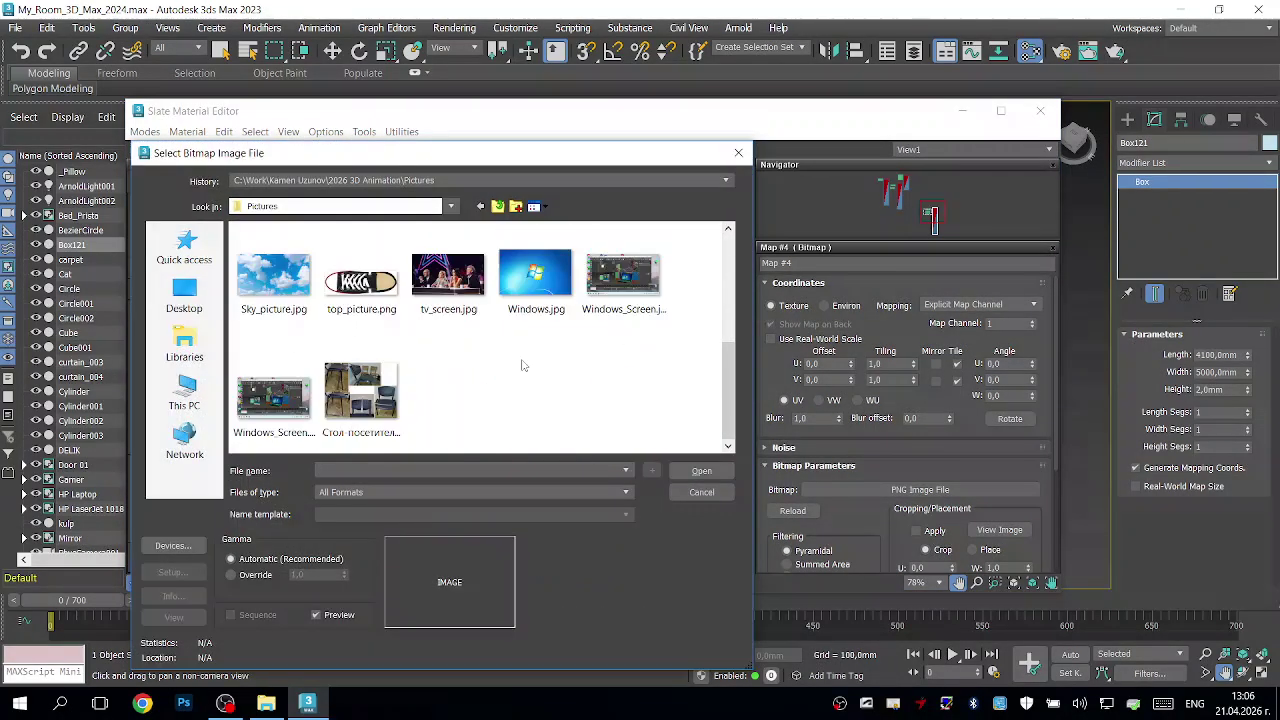
{"action": "double_click", "coordinate": [274, 287]}
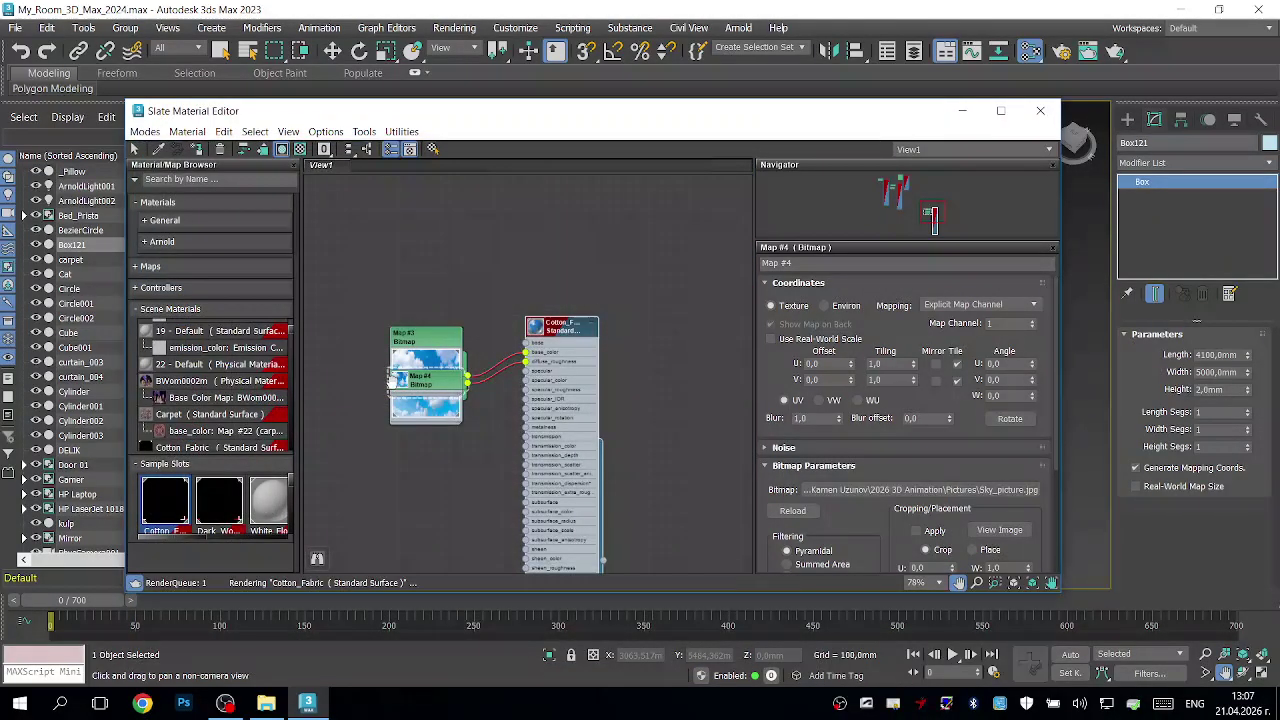
Step: Bring the Dark_Wood material from the sample slots into the Slate view and enlarge the previews of its Map #5 and Map #6 nodes
{"action": "left_click", "coordinate": [228, 503]}
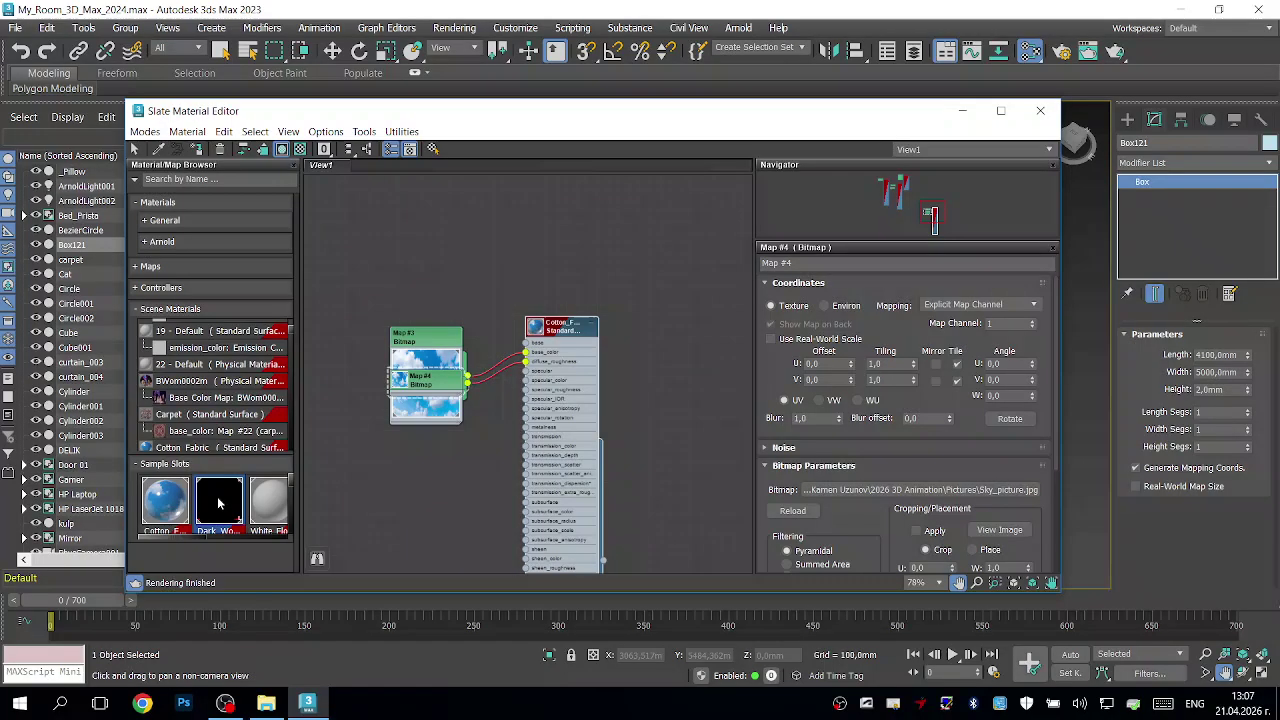
{"action": "double_click", "coordinate": [220, 503]}
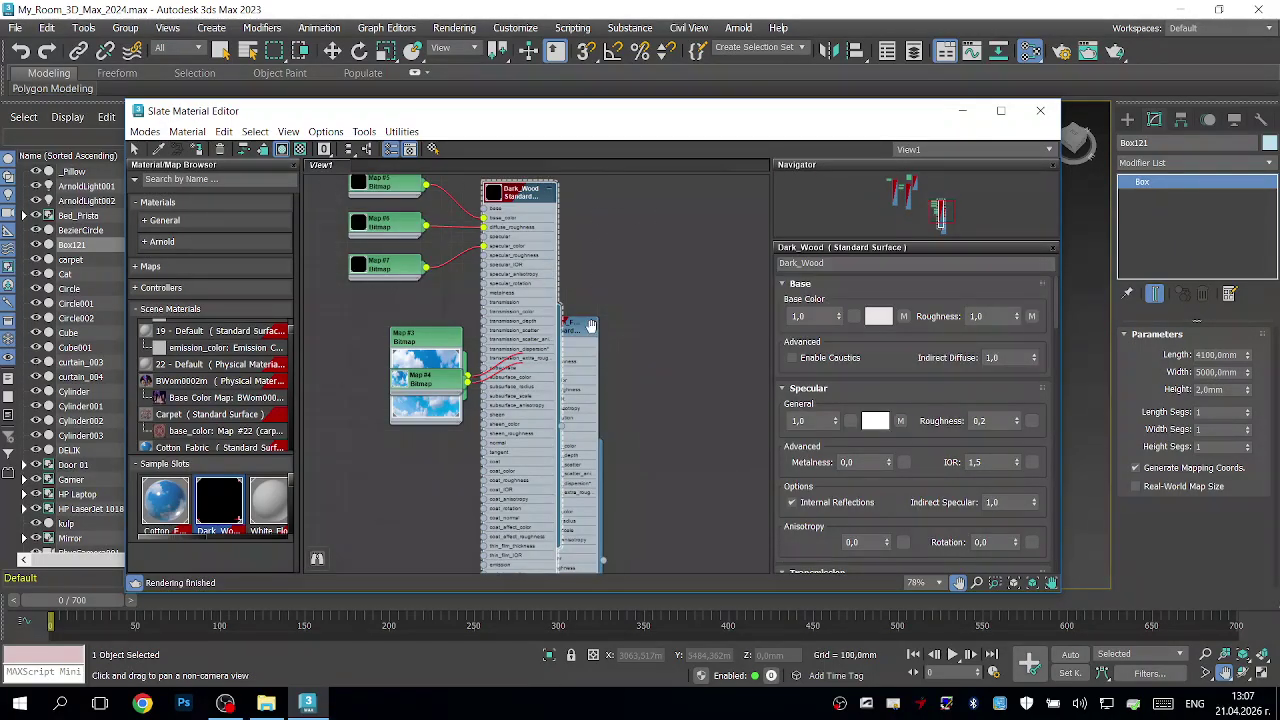
{"action": "left_click_drag", "start_coordinate": [591, 326], "coordinate": [601, 326]}
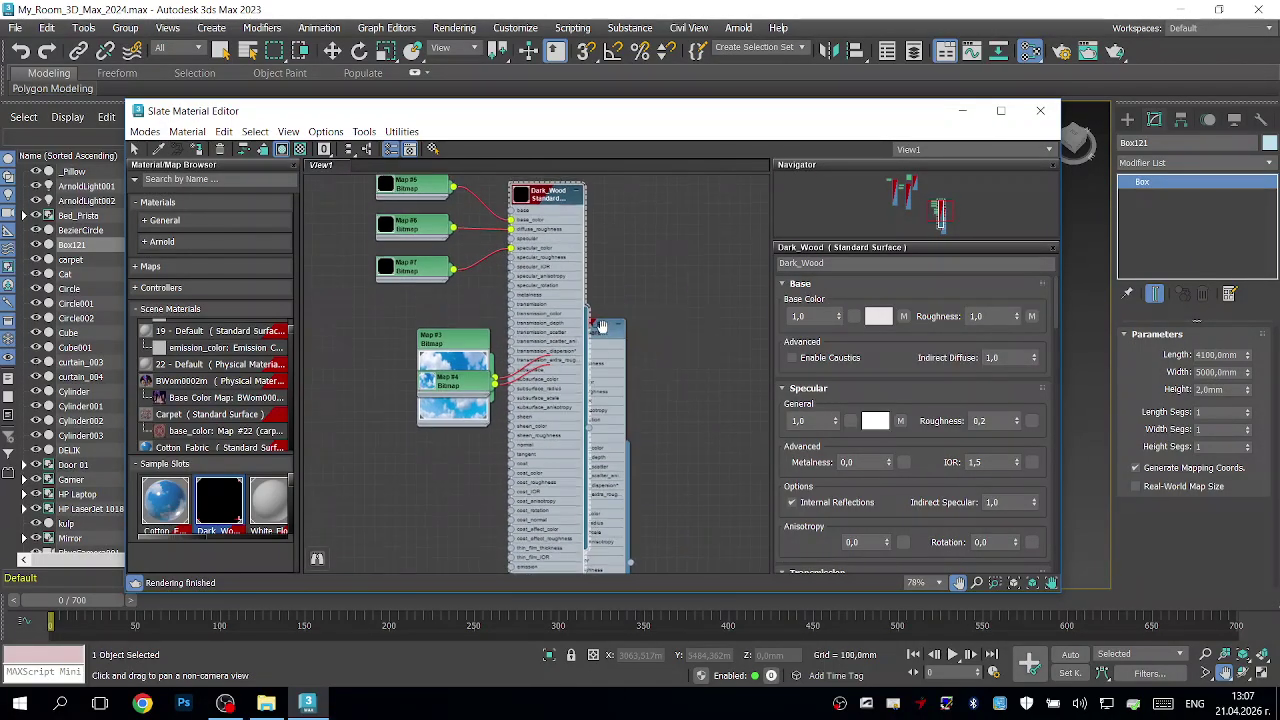
{"action": "left_click_drag", "start_coordinate": [552, 202], "coordinate": [540, 199]}
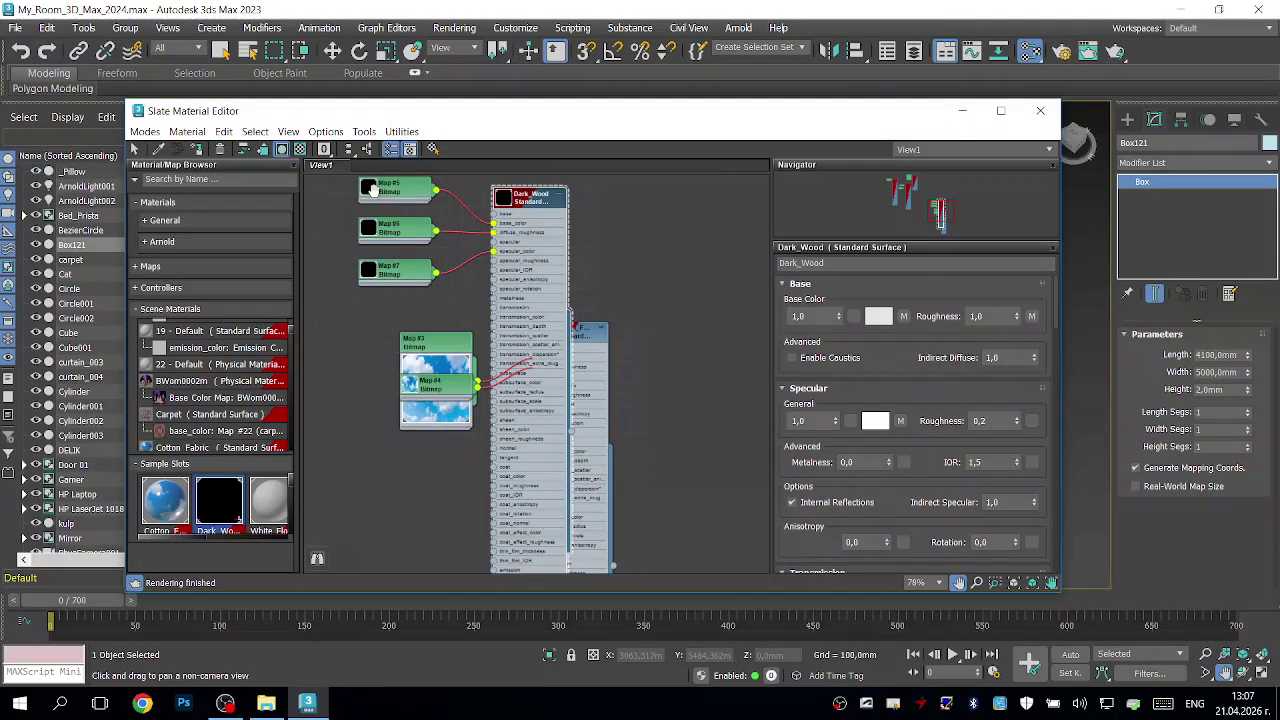
{"action": "left_click", "coordinate": [370, 189]}
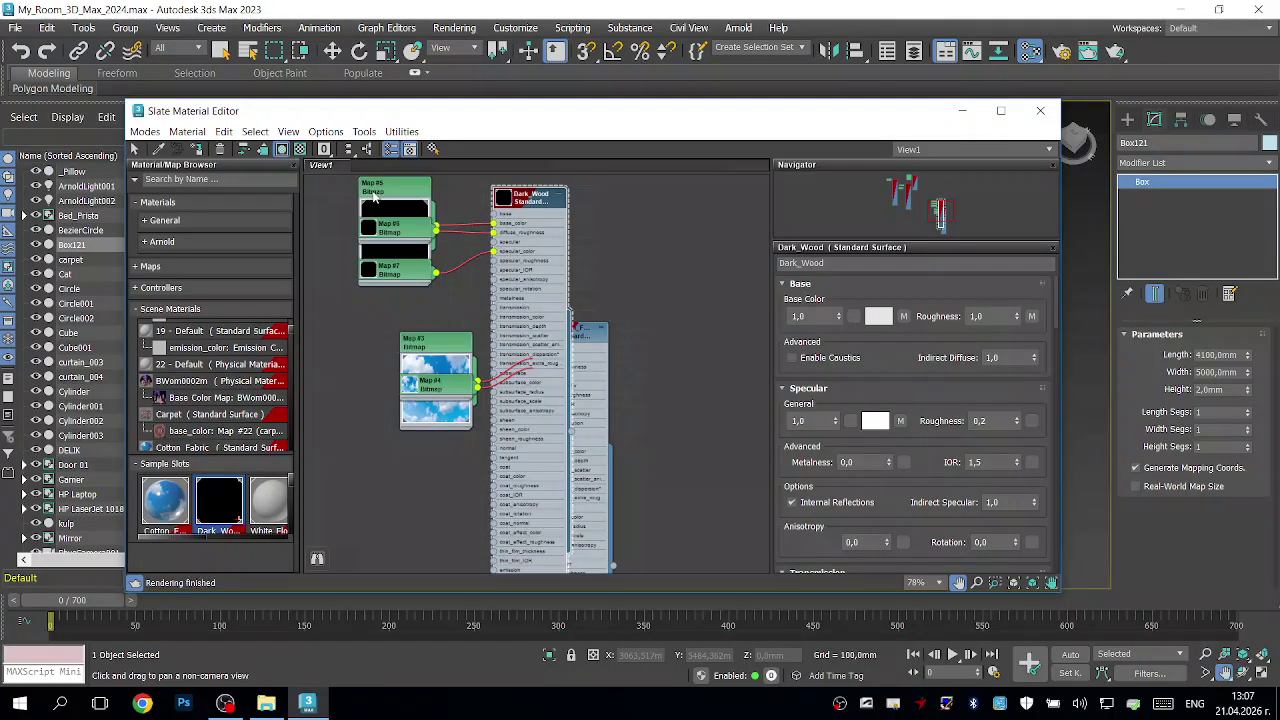
{"action": "left_click", "coordinate": [371, 230]}
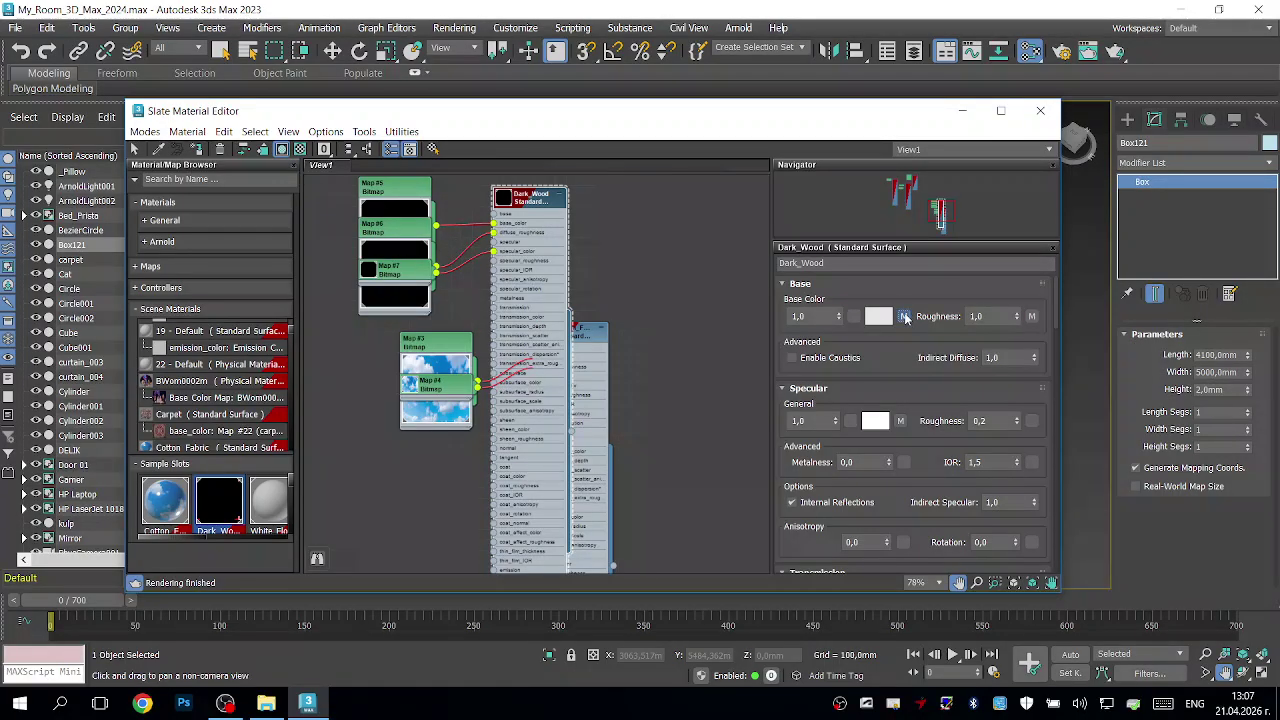
Step: Relink the Dark_Wood material's Map #5 base color bitmap to dark_wood_diff_1k.png from the Pictures folder
{"action": "left_click", "coordinate": [905, 317]}
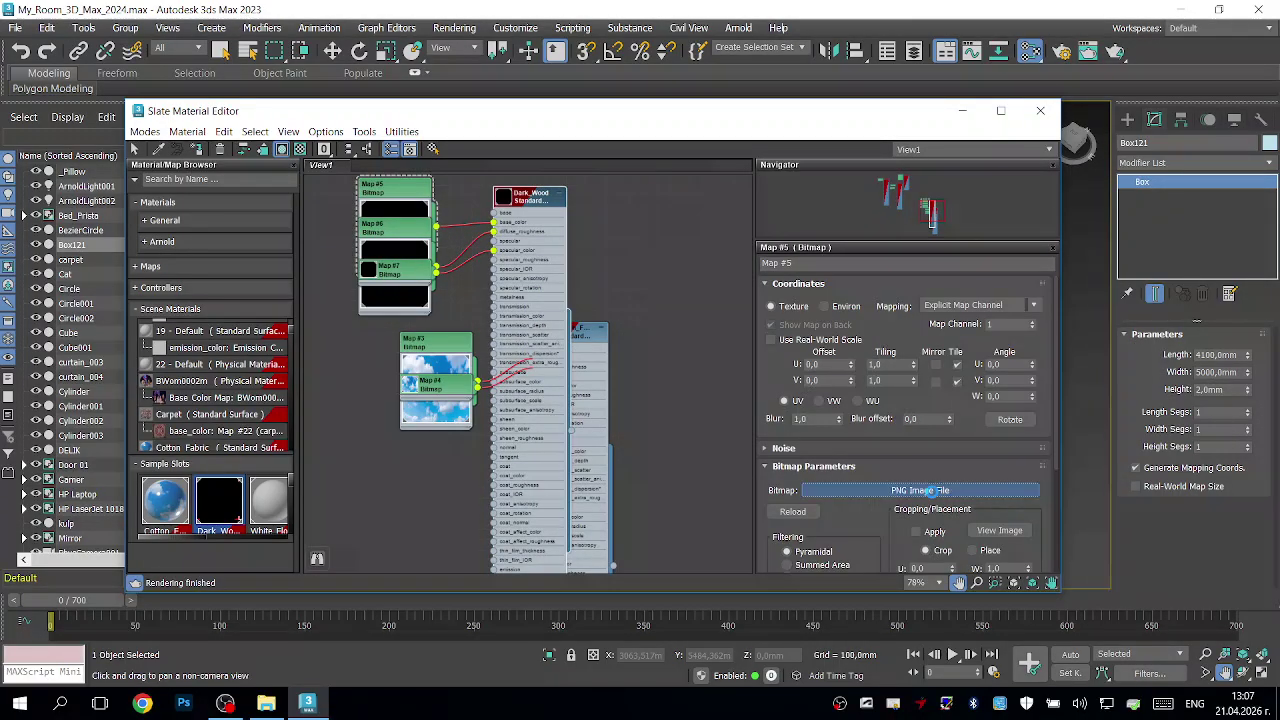
{"action": "left_click", "coordinate": [930, 490]}
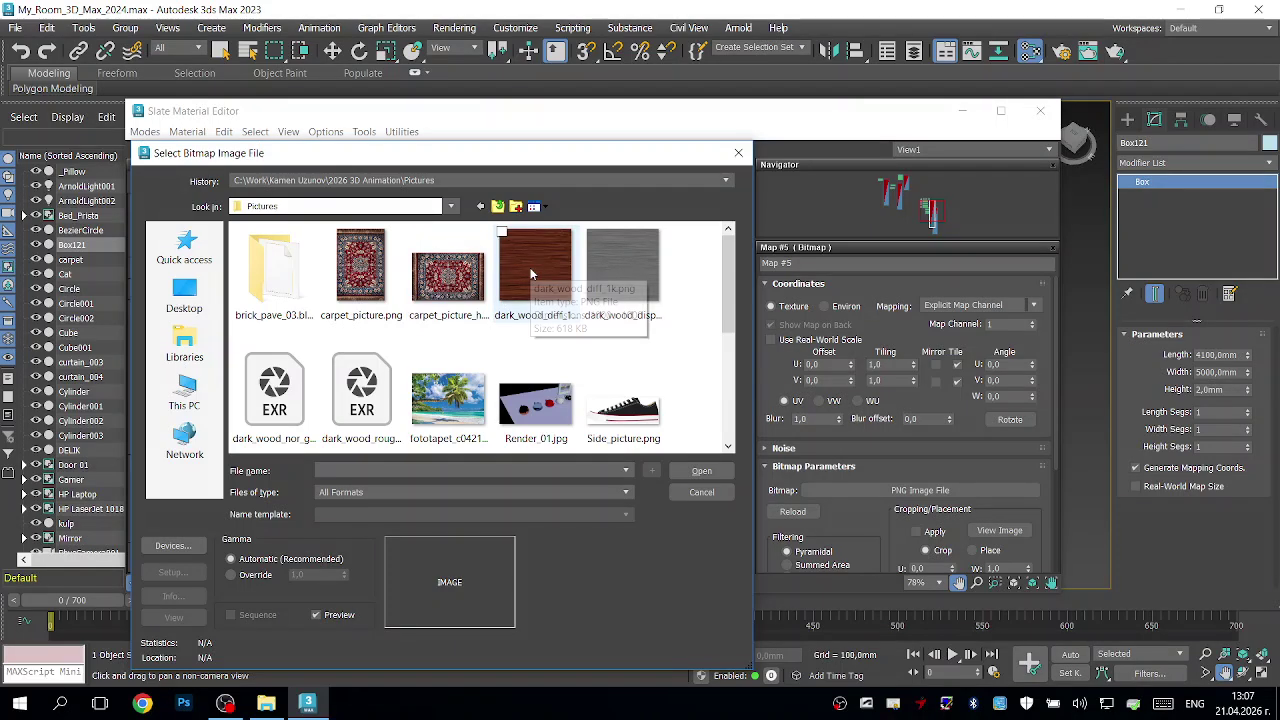
{"action": "double_click", "coordinate": [533, 268]}
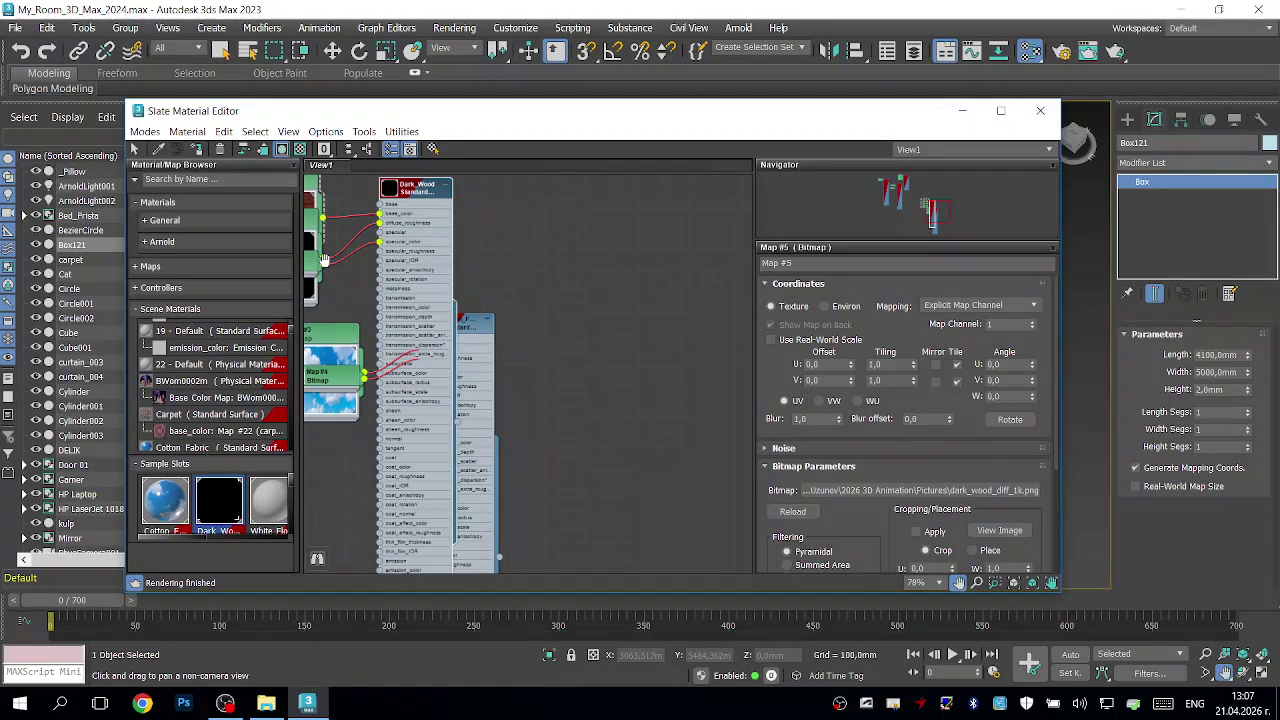
Step: Relink the Dark_Wood material's Map #7 specular color bitmap to dark_wood_disp_1k.png from the Pictures folder
{"action": "middle_click_drag", "start_coordinate": [365, 275], "coordinate": [499, 287]}
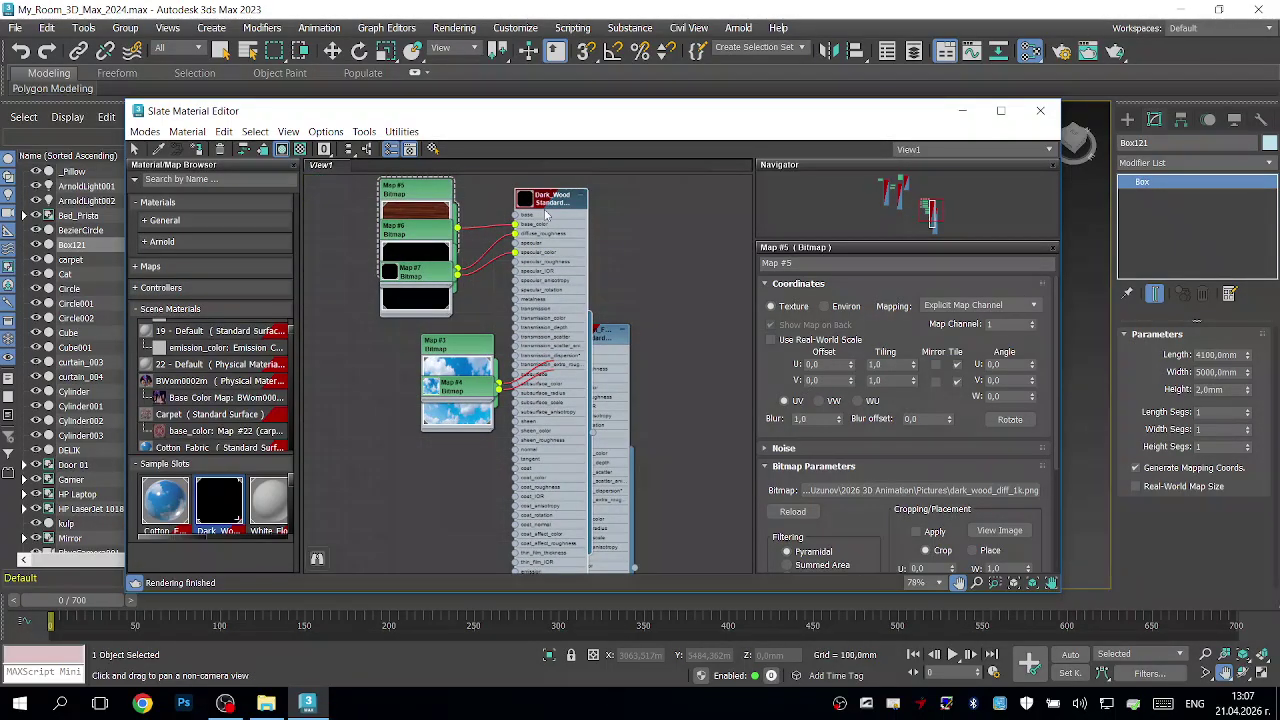
{"action": "middle_click_drag", "start_coordinate": [540, 200], "coordinate": [500, 221]}
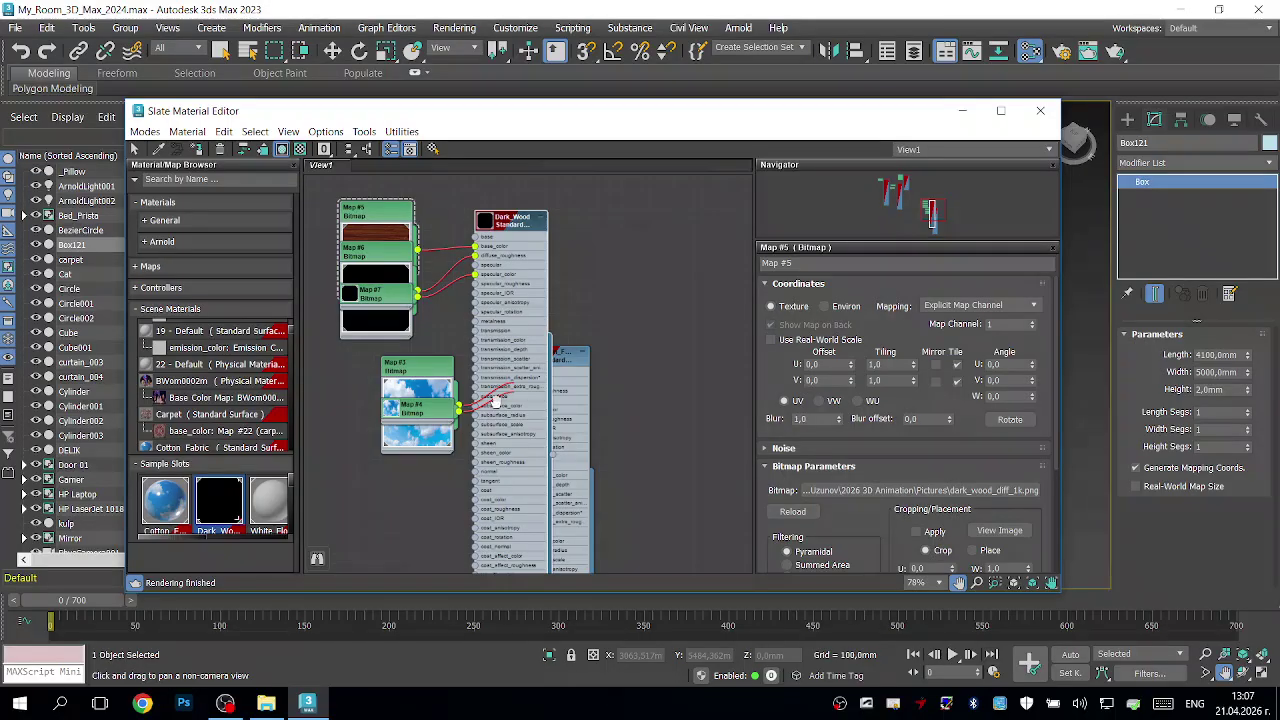
{"action": "middle_click_drag", "start_coordinate": [425, 413], "coordinate": [495, 399]}
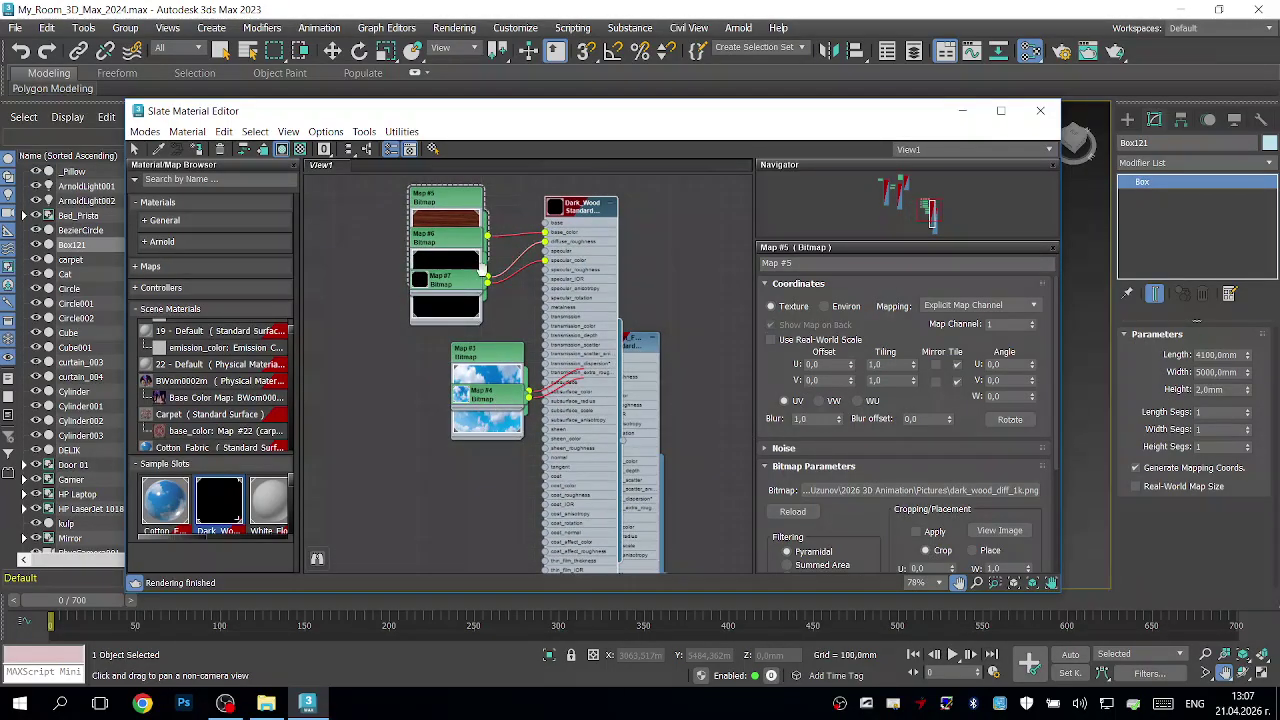
{"action": "double_click", "coordinate": [443, 284]}
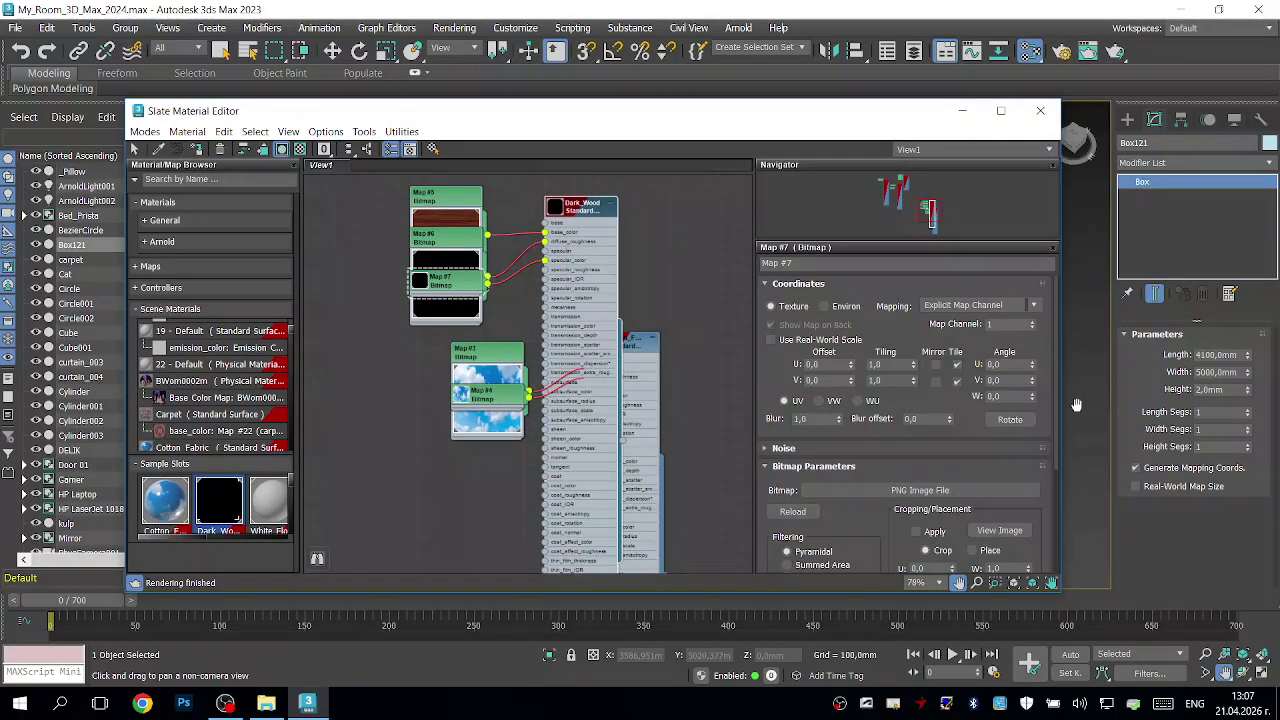
{"action": "left_click", "coordinate": [966, 489]}
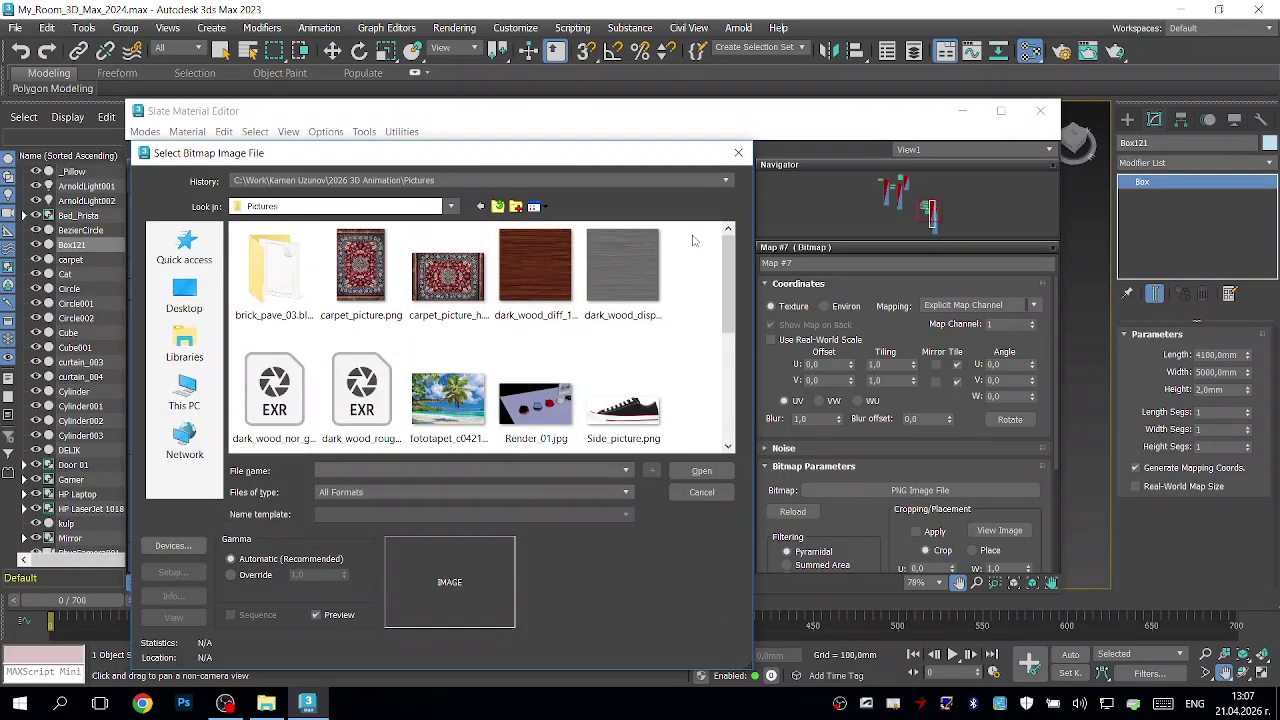
{"action": "double_click", "coordinate": [629, 260]}
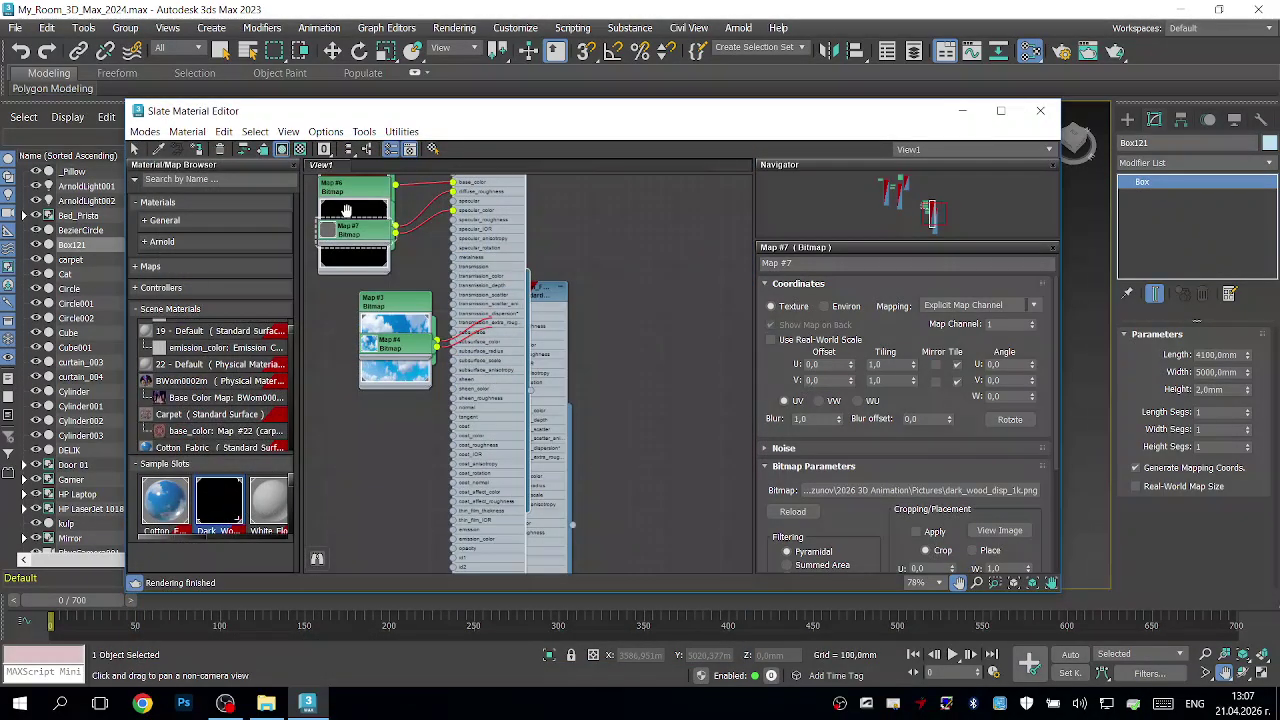
Step: Shrink the Map #6 preview and relink that Dark_Wood diffuse roughness bitmap to dark_wood_diff_1k.png
{"action": "double_click", "coordinate": [355, 210]}
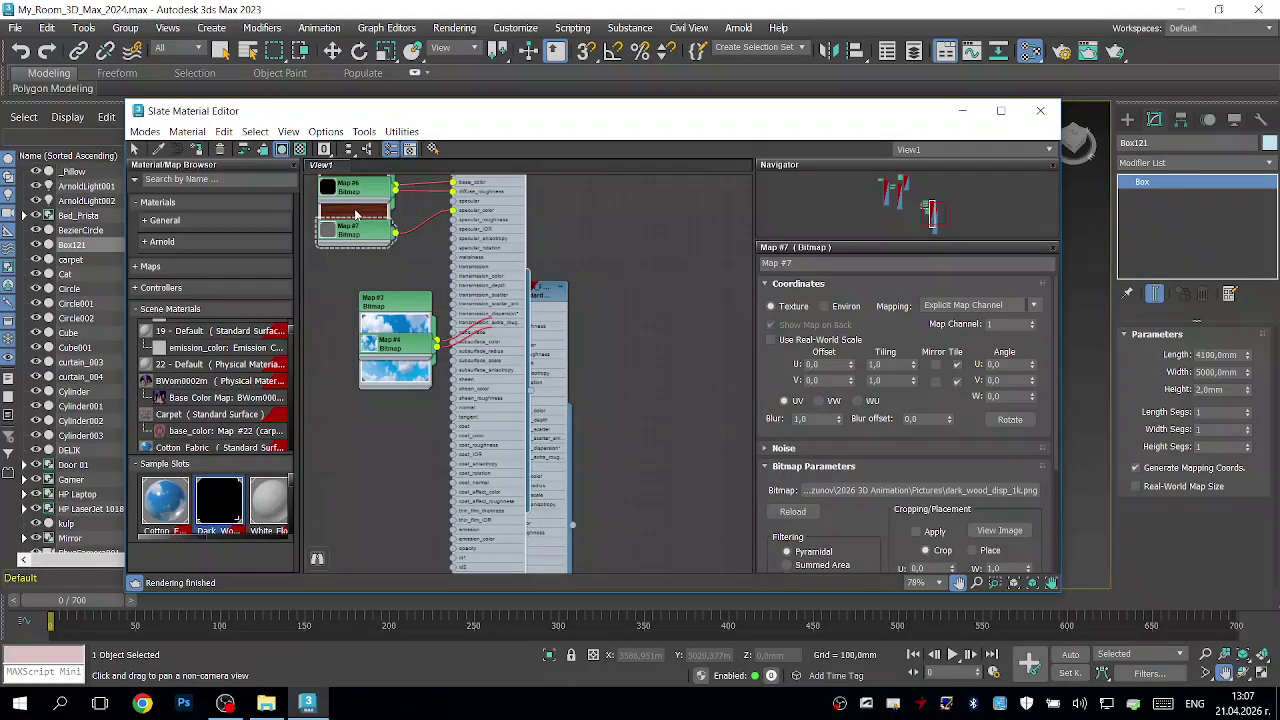
{"action": "double_click", "coordinate": [355, 188]}
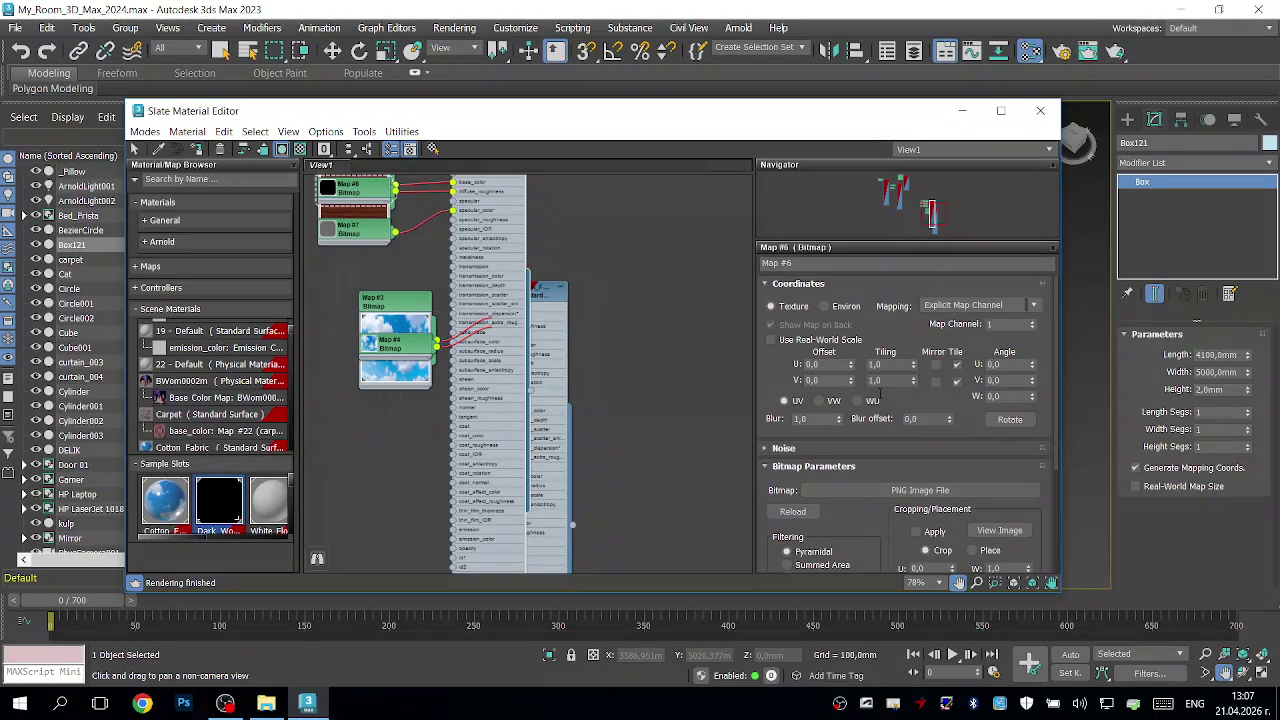
{"action": "left_click", "coordinate": [910, 490]}
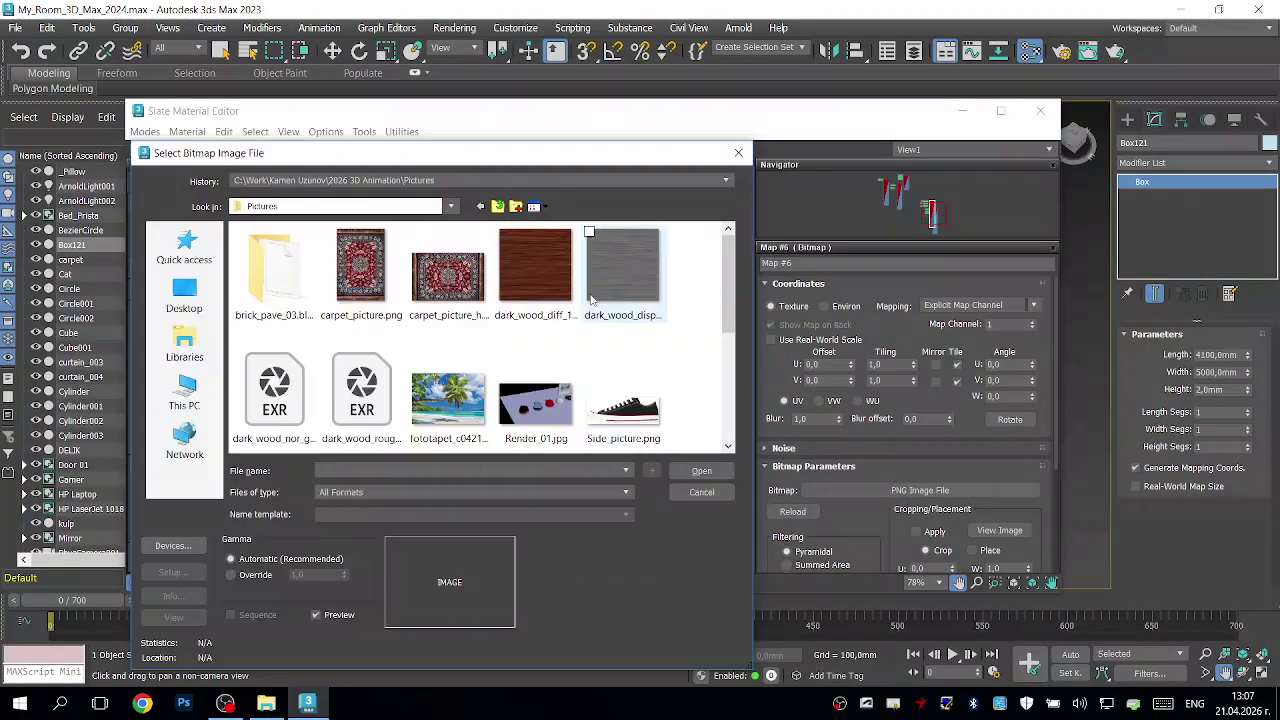
{"action": "double_click", "coordinate": [538, 260]}
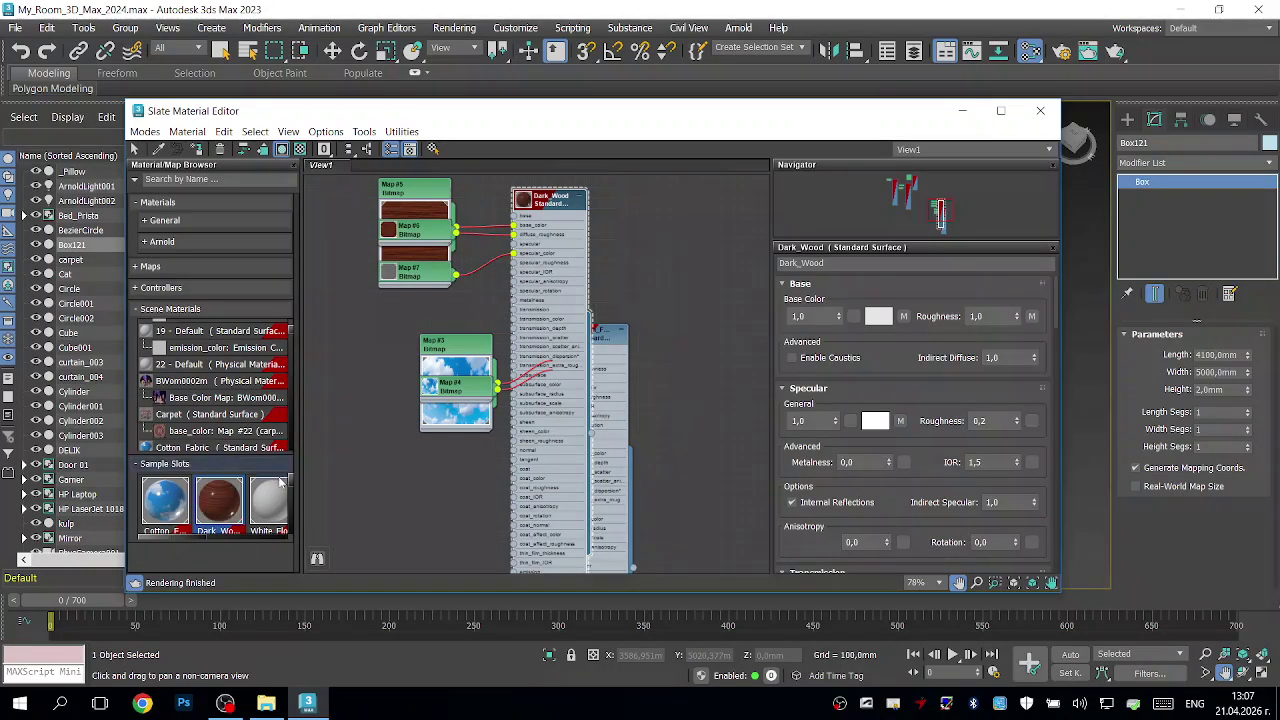
Step: Load all scene materials into the Slate view and accept the loading confirmation
{"action": "scroll", "coordinate": [272, 508], "scroll_direction": "down", "scroll_amount": 4}
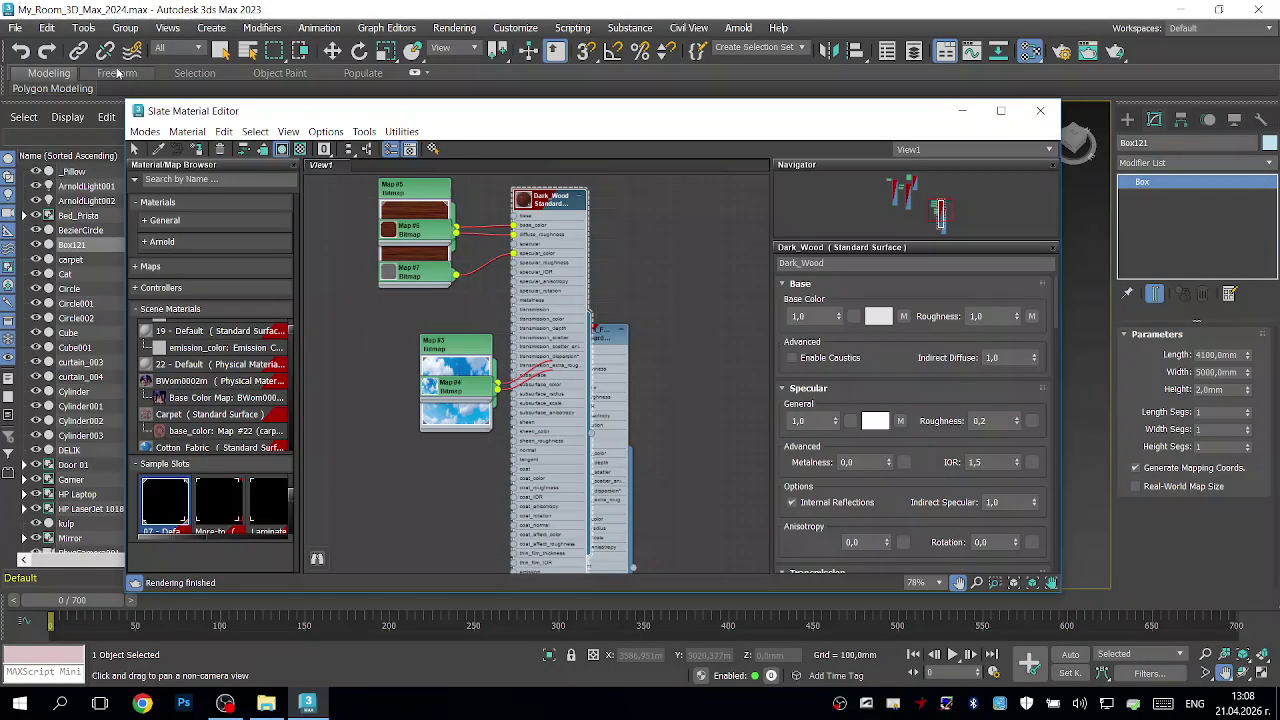
{"action": "left_click", "coordinate": [190, 134]}
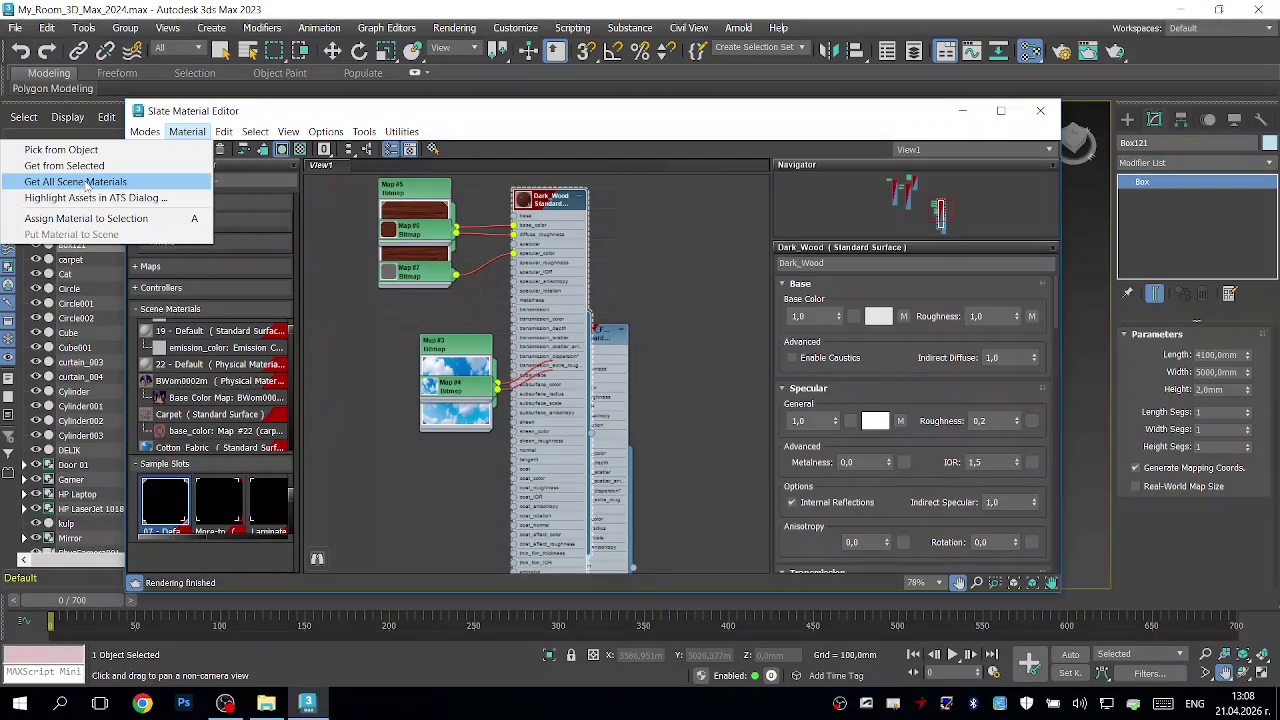
{"action": "left_click", "coordinate": [87, 183]}
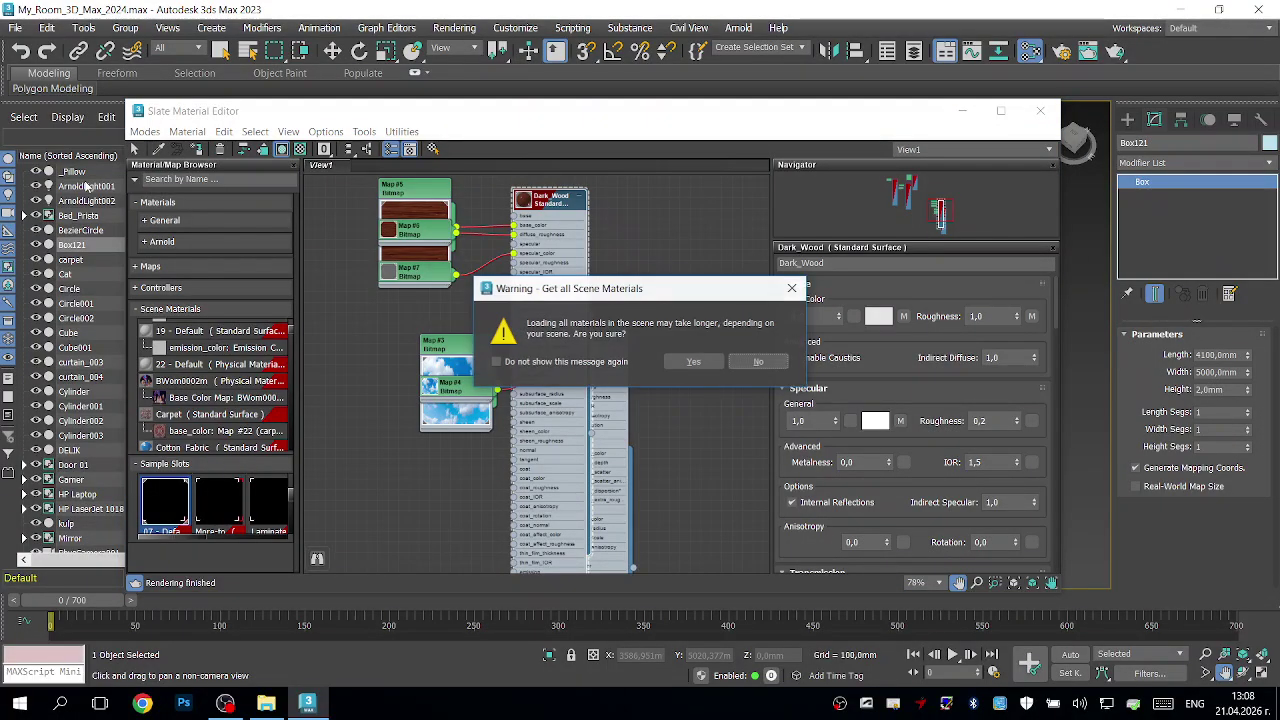
{"action": "left_click", "coordinate": [693, 362]}
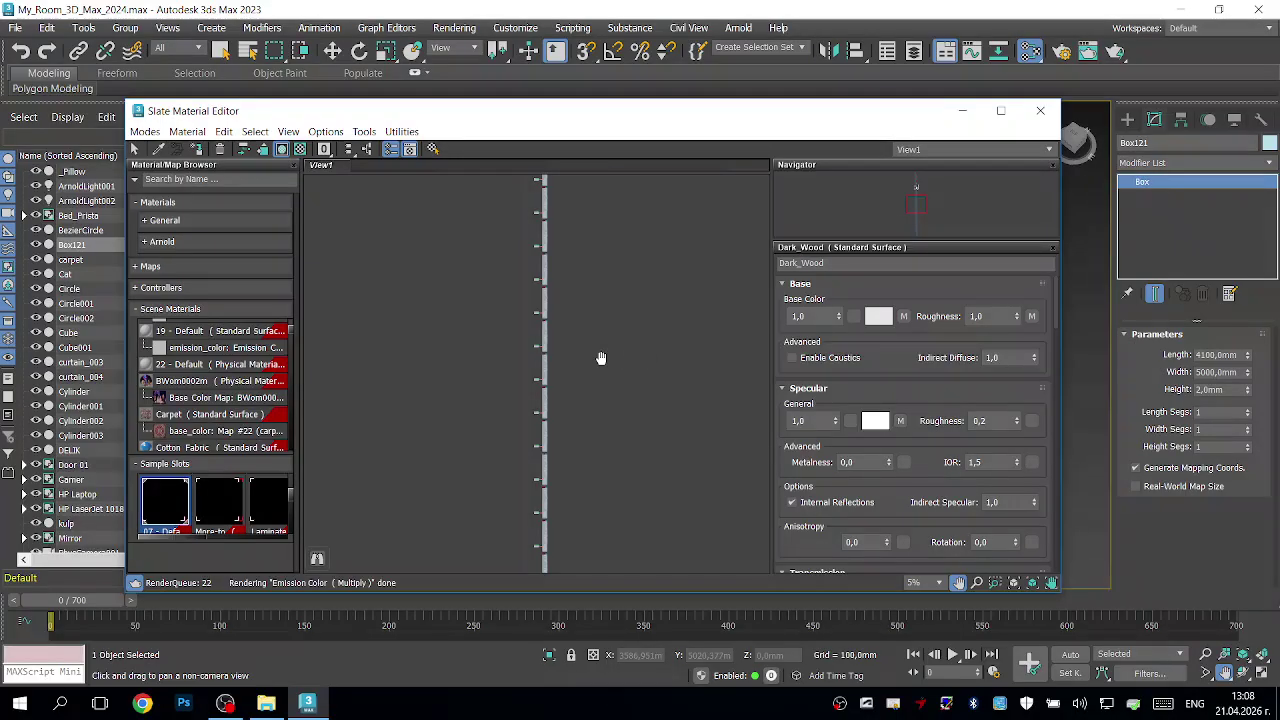
Step: Look through the loaded scene material nodes in the Slate view for bitmap maps with black previews
{"action": "scroll", "coordinate": [538, 205], "scroll_direction": "up", "scroll_amount": 8}
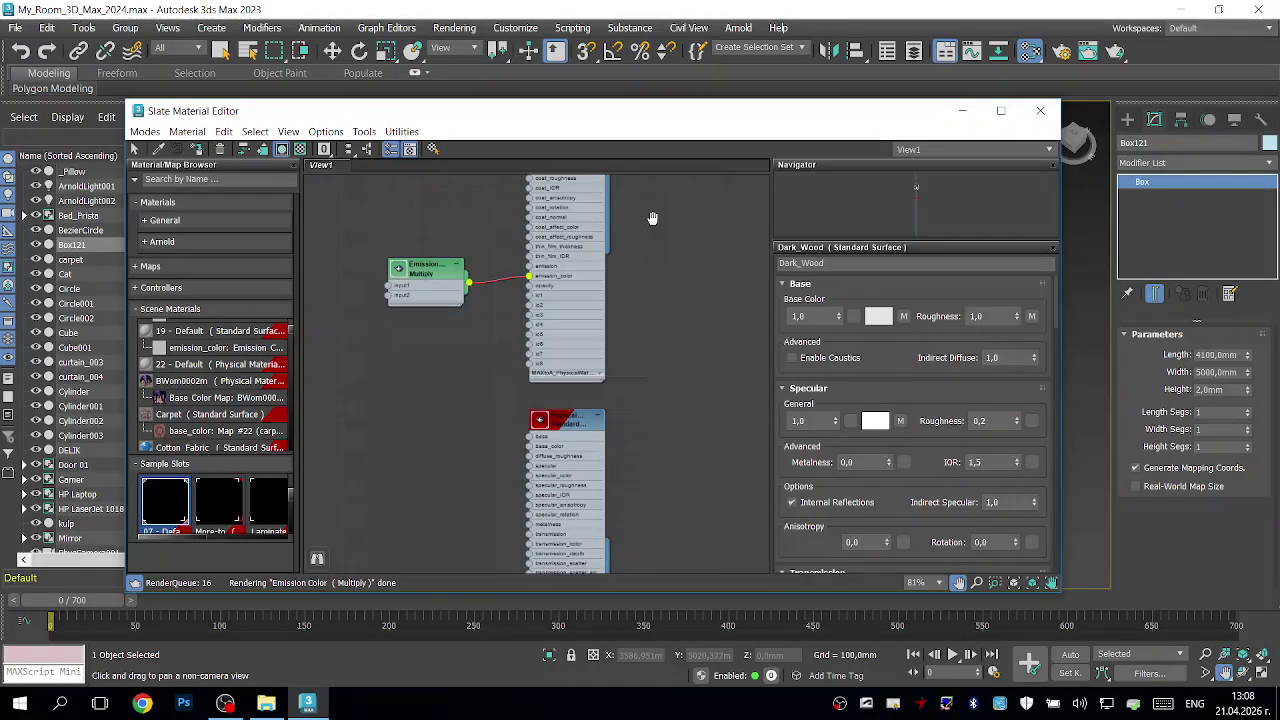
{"action": "middle_click_drag", "start_coordinate": [630, 414], "coordinate": [643, 209]}
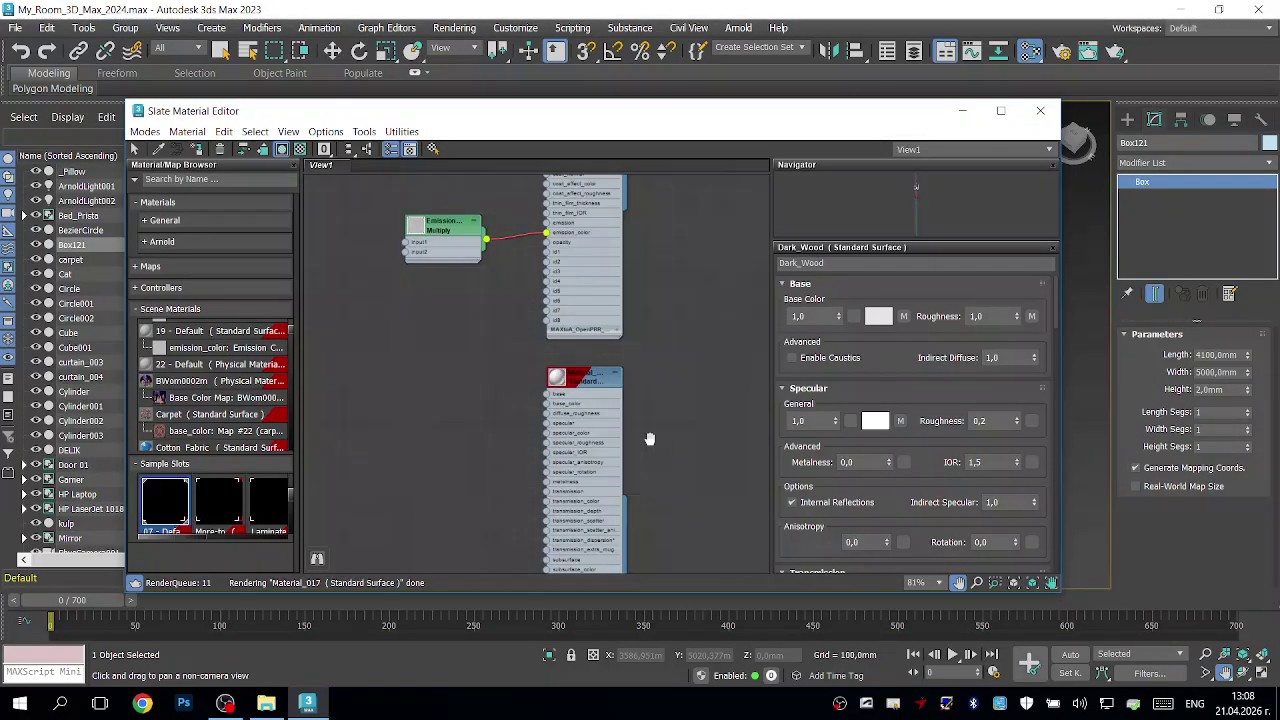
{"action": "middle_click_drag", "start_coordinate": [640, 266], "coordinate": [619, 444]}
{"action": "middle_click_drag", "start_coordinate": [640, 415], "coordinate": [631, 177]}
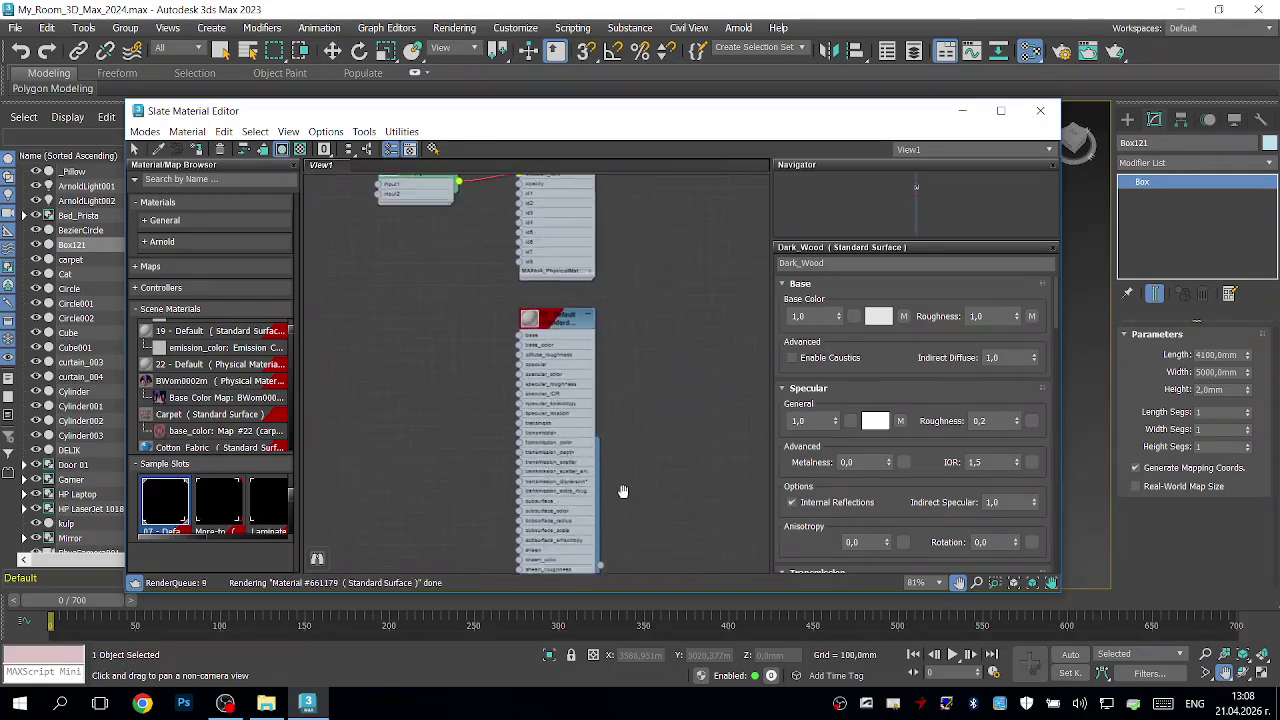
{"action": "middle_click_drag", "start_coordinate": [621, 320], "coordinate": [603, 364]}
{"action": "scroll", "coordinate": [603, 364], "scroll_direction": "down", "scroll_amount": 3}
{"action": "middle_click_drag", "start_coordinate": [609, 302], "coordinate": [597, 353]}
{"action": "middle_click_drag", "start_coordinate": [614, 509], "coordinate": [612, 340]}
{"action": "scroll", "coordinate": [614, 337], "scroll_direction": "up", "scroll_amount": 3}
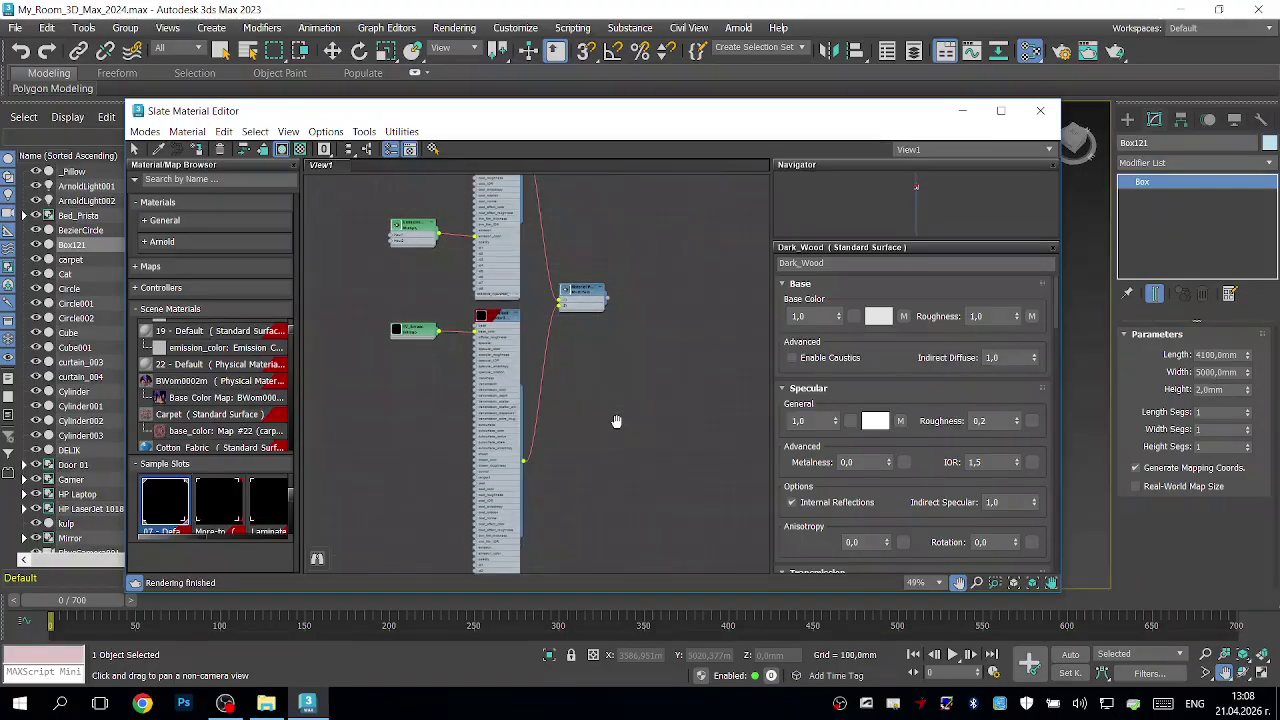
{"action": "scroll", "coordinate": [495, 286], "scroll_direction": "up", "scroll_amount": 2}
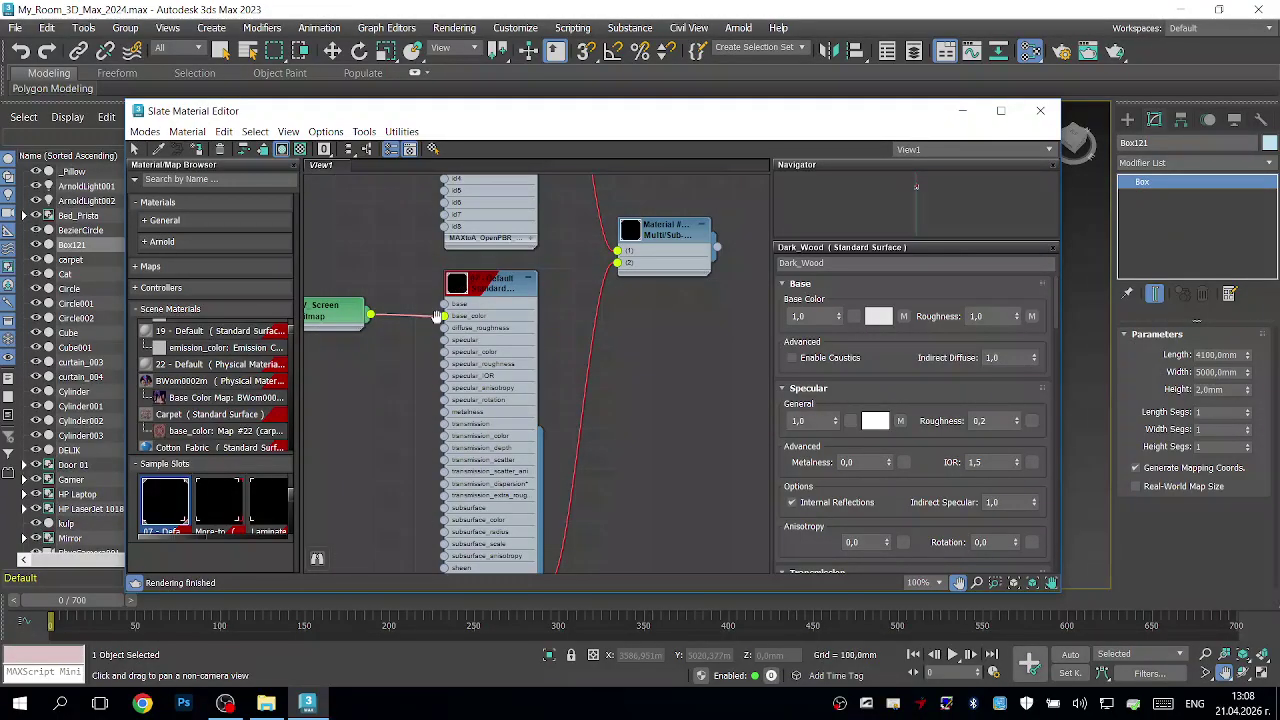
Step: Relink the TV_Screen bitmap feeding the base color to tv_screen.jpg from the Pictures folder
{"action": "middle_click_drag", "start_coordinate": [389, 351], "coordinate": [429, 326]}
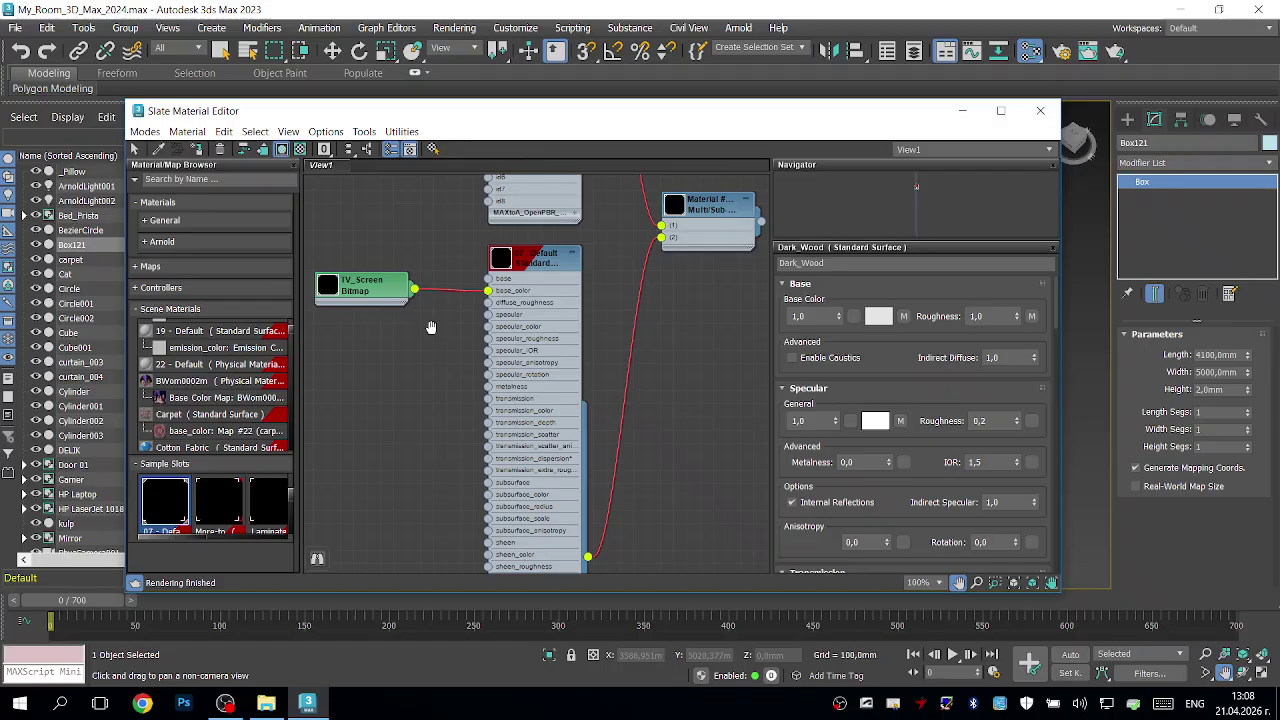
{"action": "double_click", "coordinate": [325, 285]}
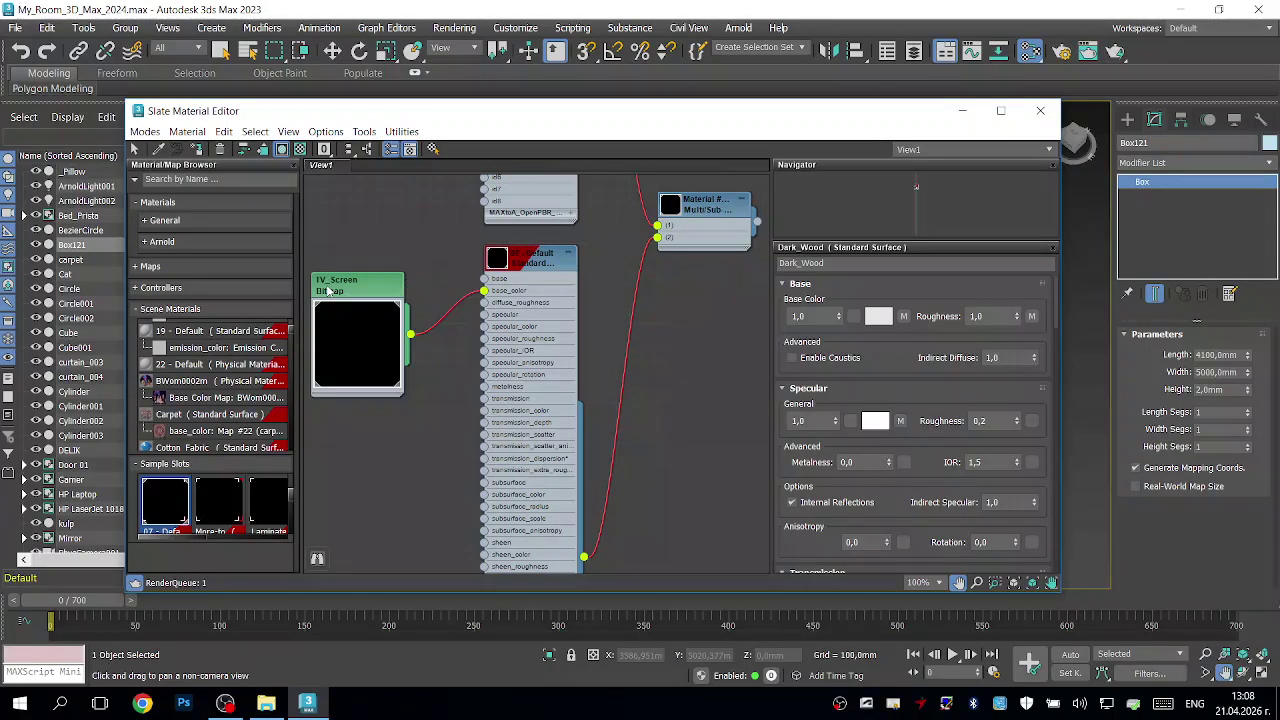
{"action": "double_click", "coordinate": [348, 328]}
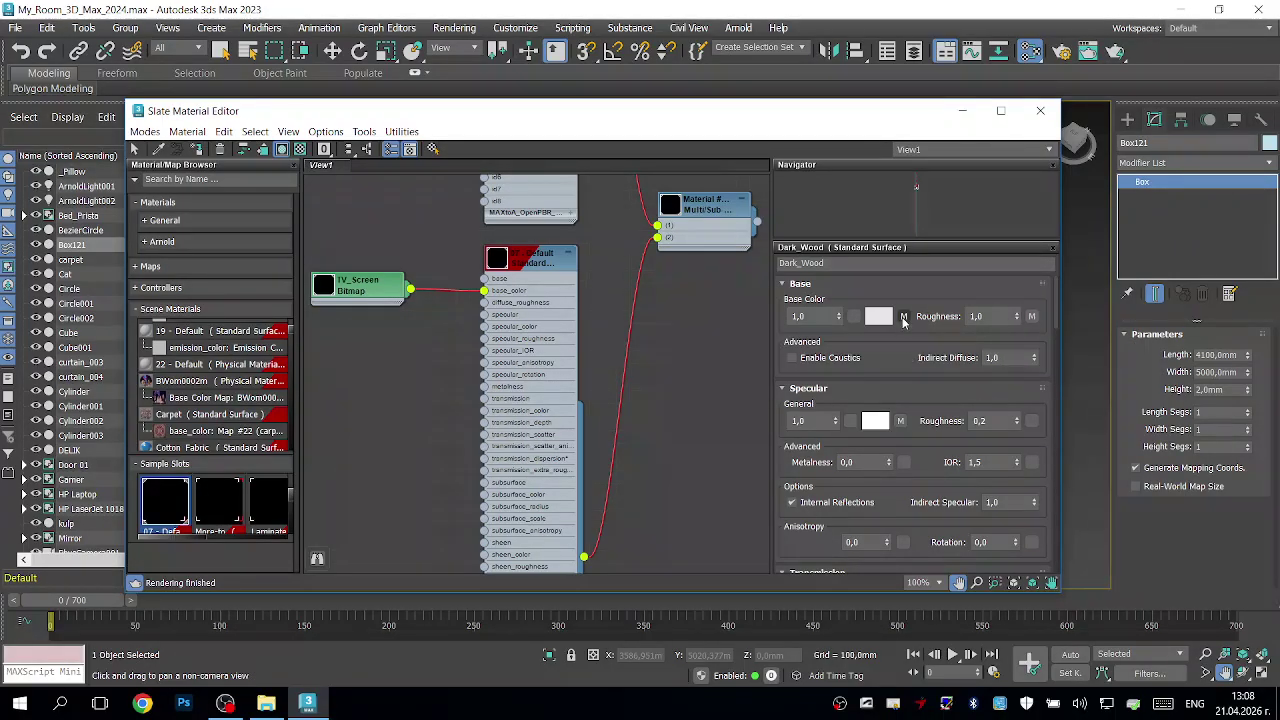
{"action": "left_click", "coordinate": [903, 317]}
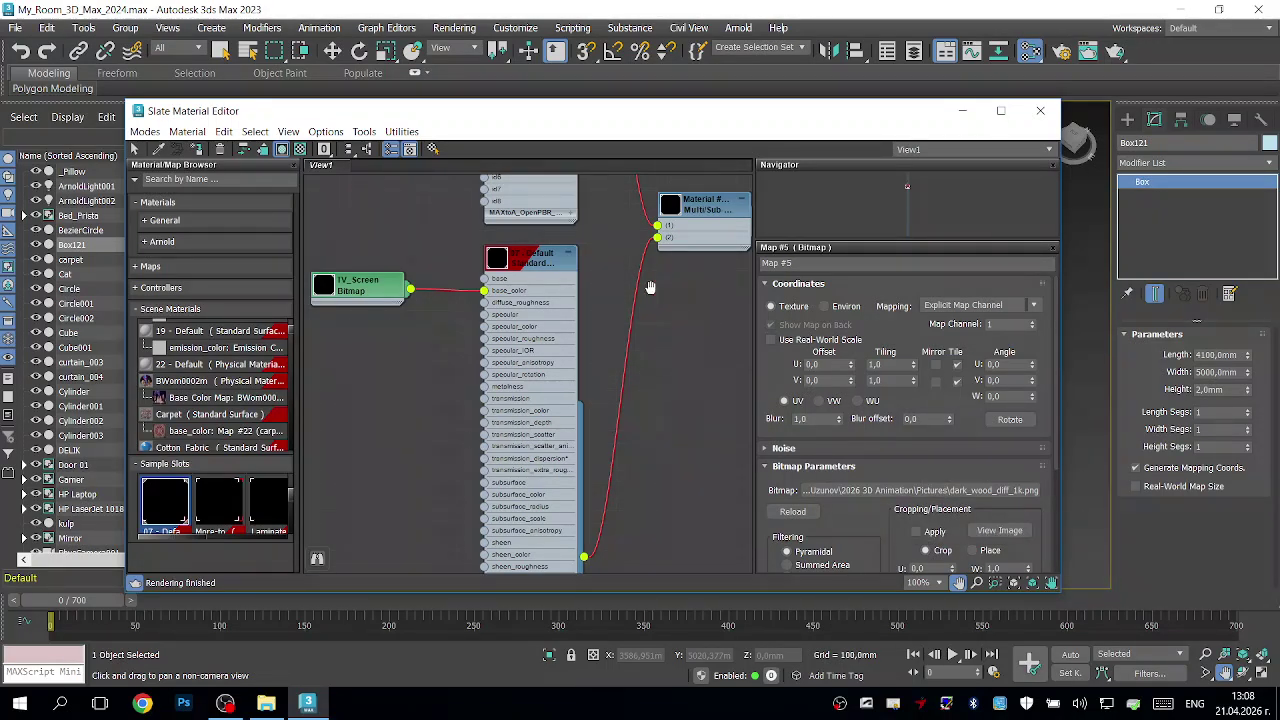
{"action": "double_click", "coordinate": [338, 285]}
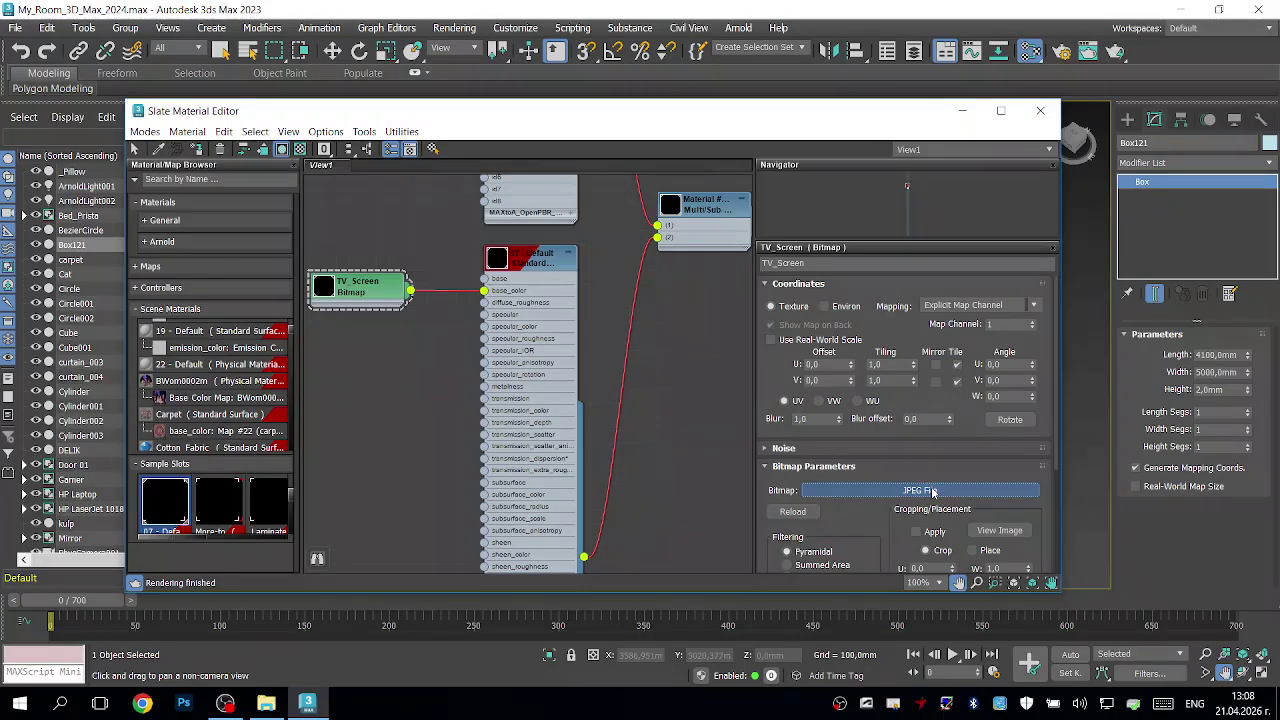
{"action": "left_click", "coordinate": [920, 490]}
{"action": "scroll", "coordinate": [535, 400], "scroll_direction": "down", "scroll_amount": 1}
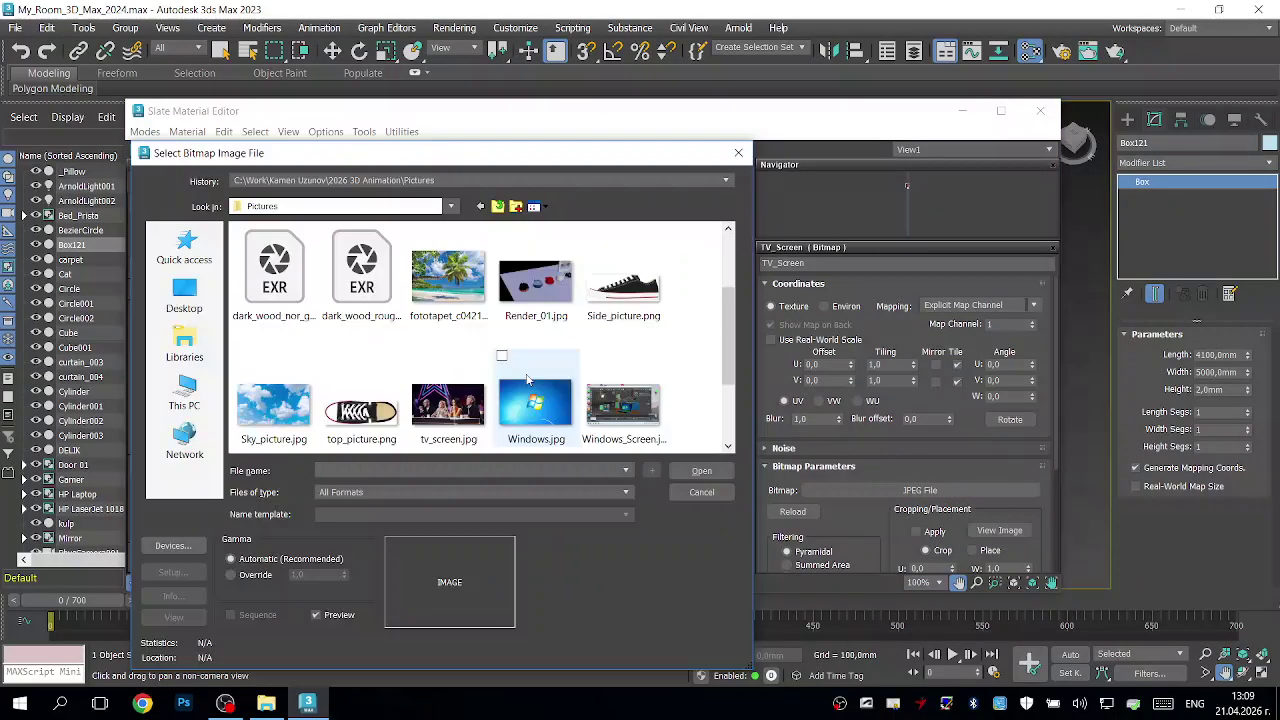
{"action": "left_click", "coordinate": [450, 410]}
{"action": "double_click", "coordinate": [450, 415]}
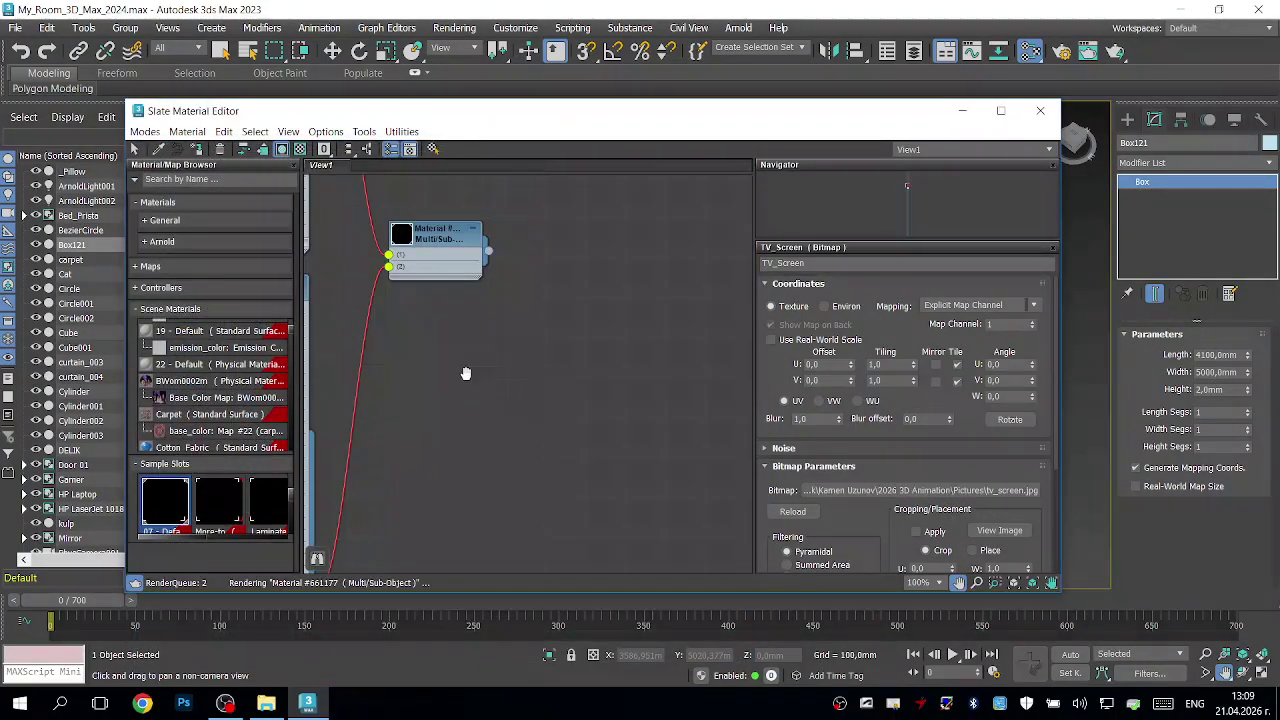
Step: Look through the material nodes above the TV_Screen network up to the YELLOW material for bitmap maps with black previews
{"action": "key", "text": "z"}
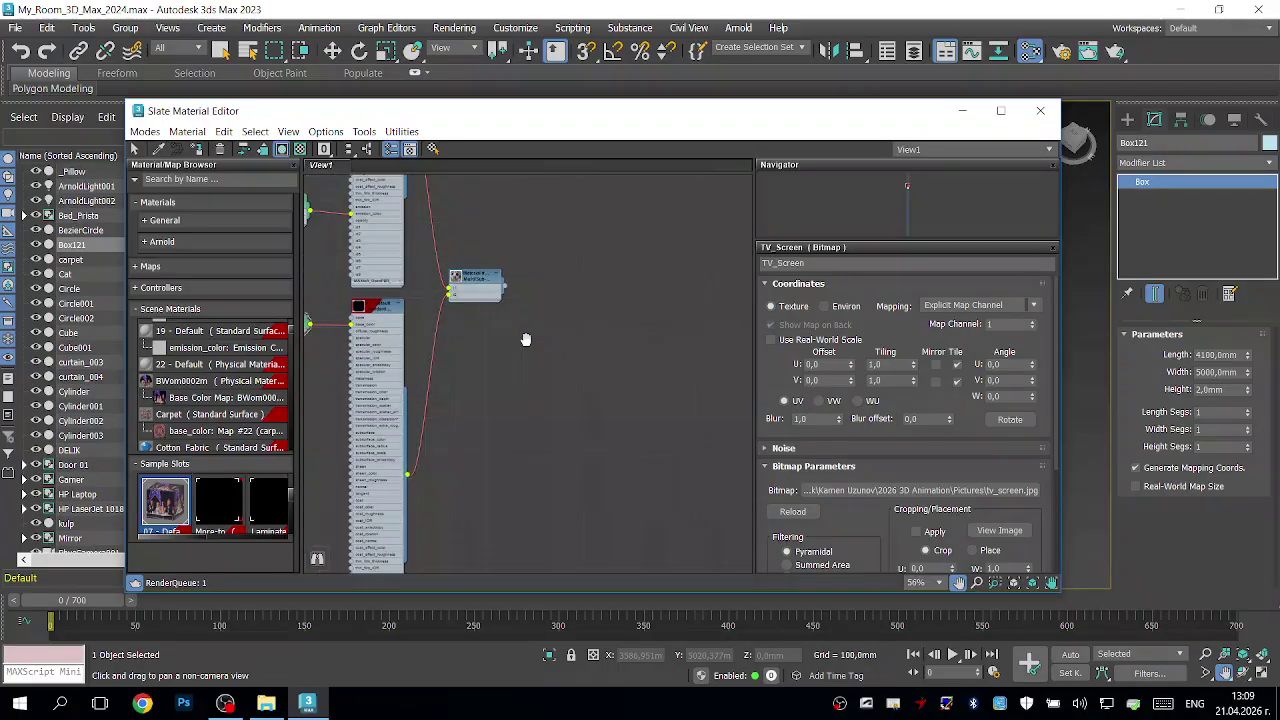
{"action": "scroll", "coordinate": [392, 374], "scroll_direction": "up", "scroll_amount": 3}
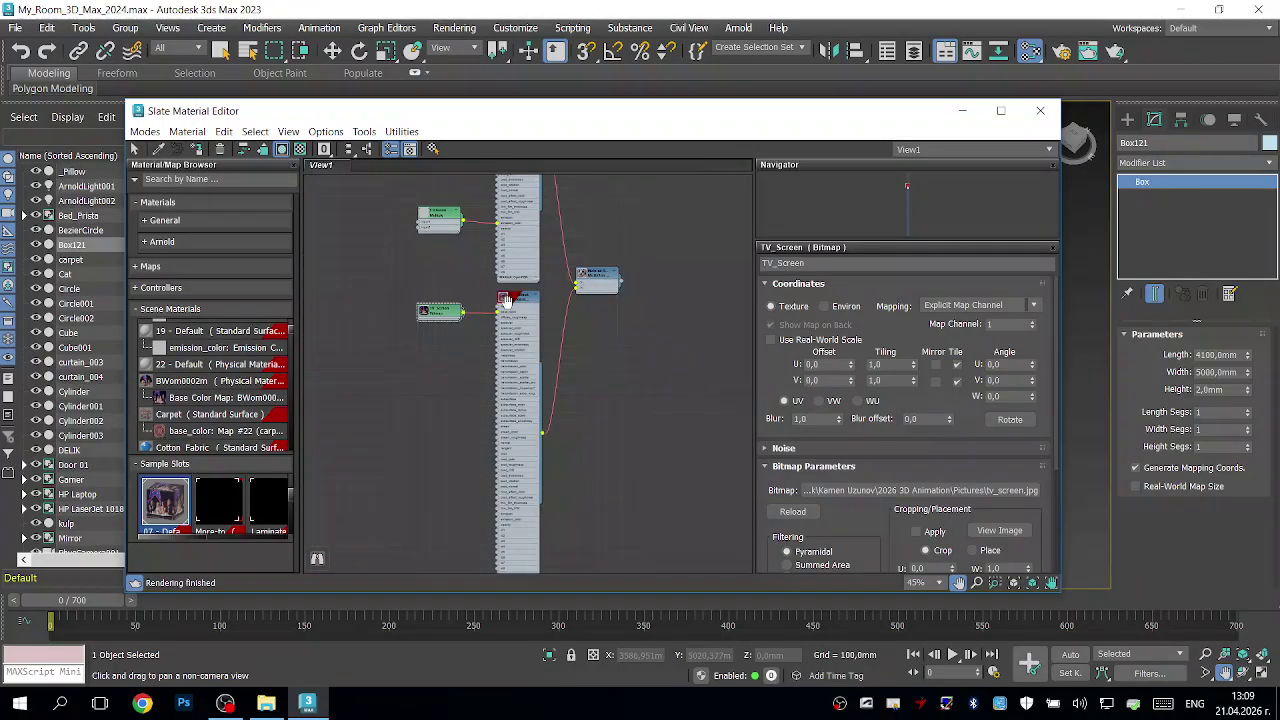
{"action": "left_click_drag", "start_coordinate": [505, 298], "coordinate": [559, 408]}
{"action": "left_click_drag", "start_coordinate": [594, 240], "coordinate": [608, 392]}
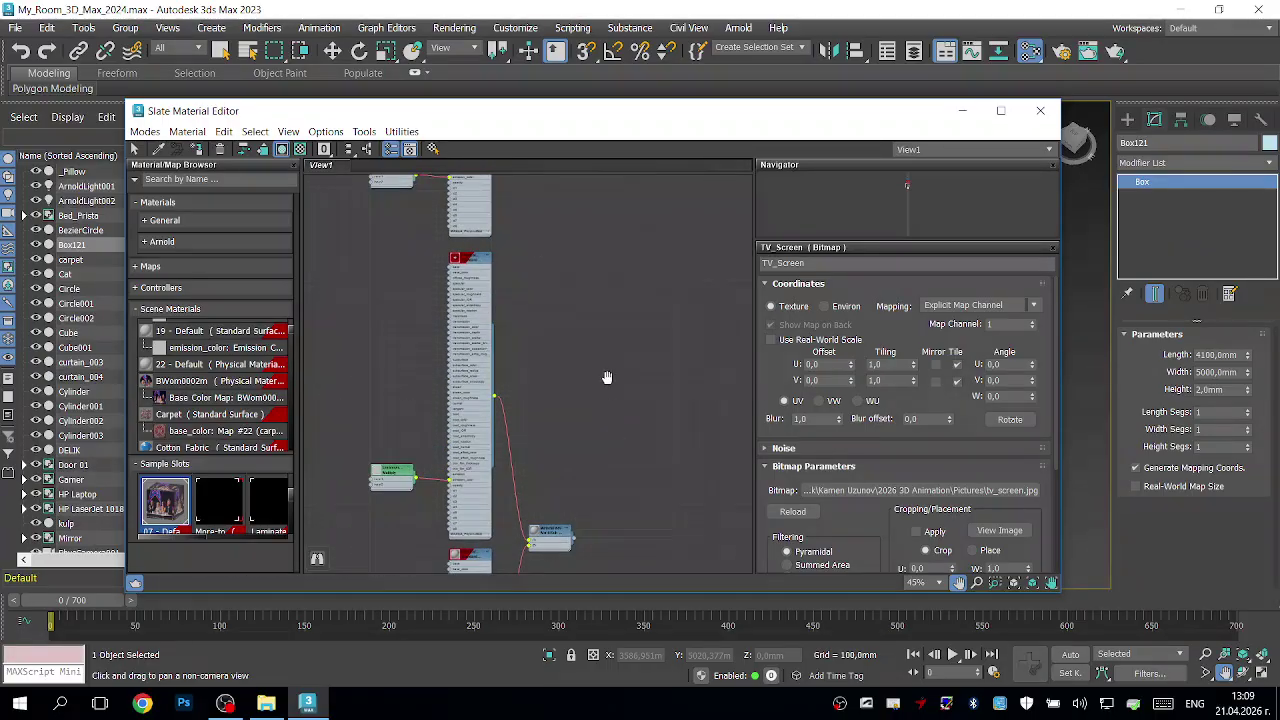
{"action": "left_click_drag", "start_coordinate": [593, 280], "coordinate": [581, 459]}
{"action": "left_click_drag", "start_coordinate": [563, 190], "coordinate": [578, 400]}
{"action": "left_click_drag", "start_coordinate": [571, 284], "coordinate": [583, 449]}
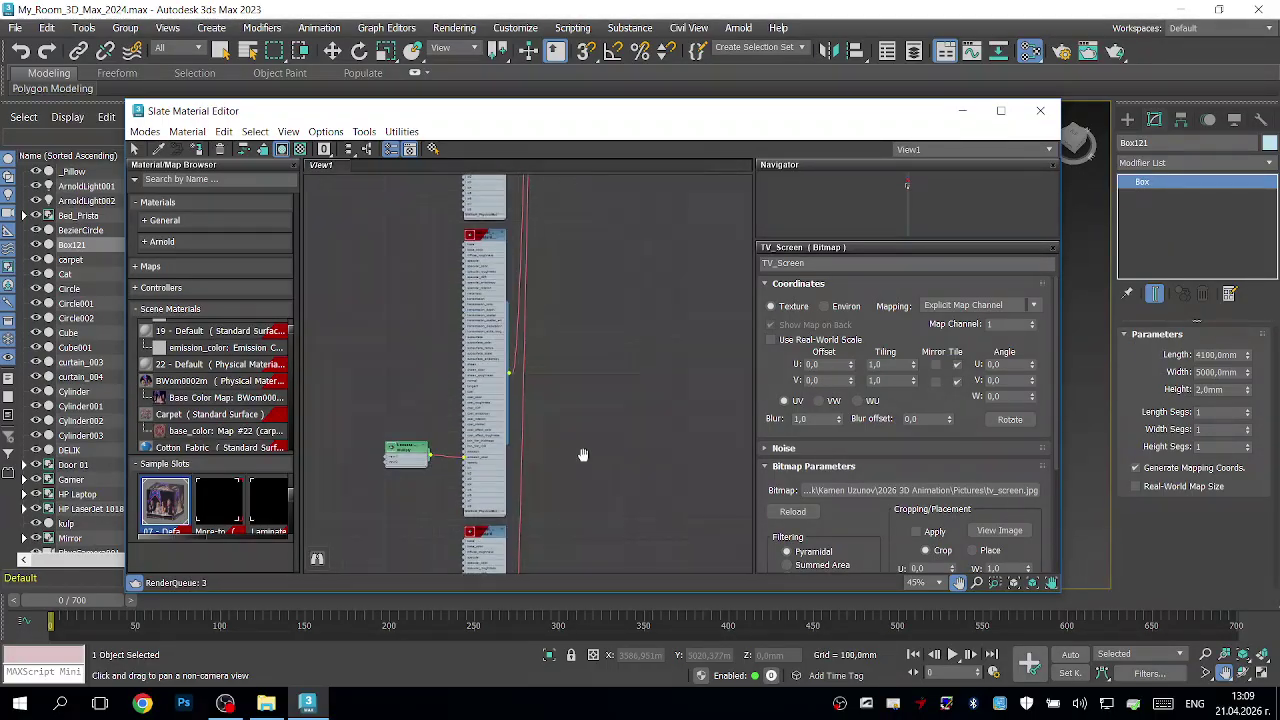
{"action": "scroll", "coordinate": [570, 352], "scroll_direction": "down", "scroll_amount": 5}
{"action": "left_click_drag", "start_coordinate": [598, 309], "coordinate": [587, 559]}
{"action": "left_click_drag", "start_coordinate": [567, 419], "coordinate": [559, 421]}
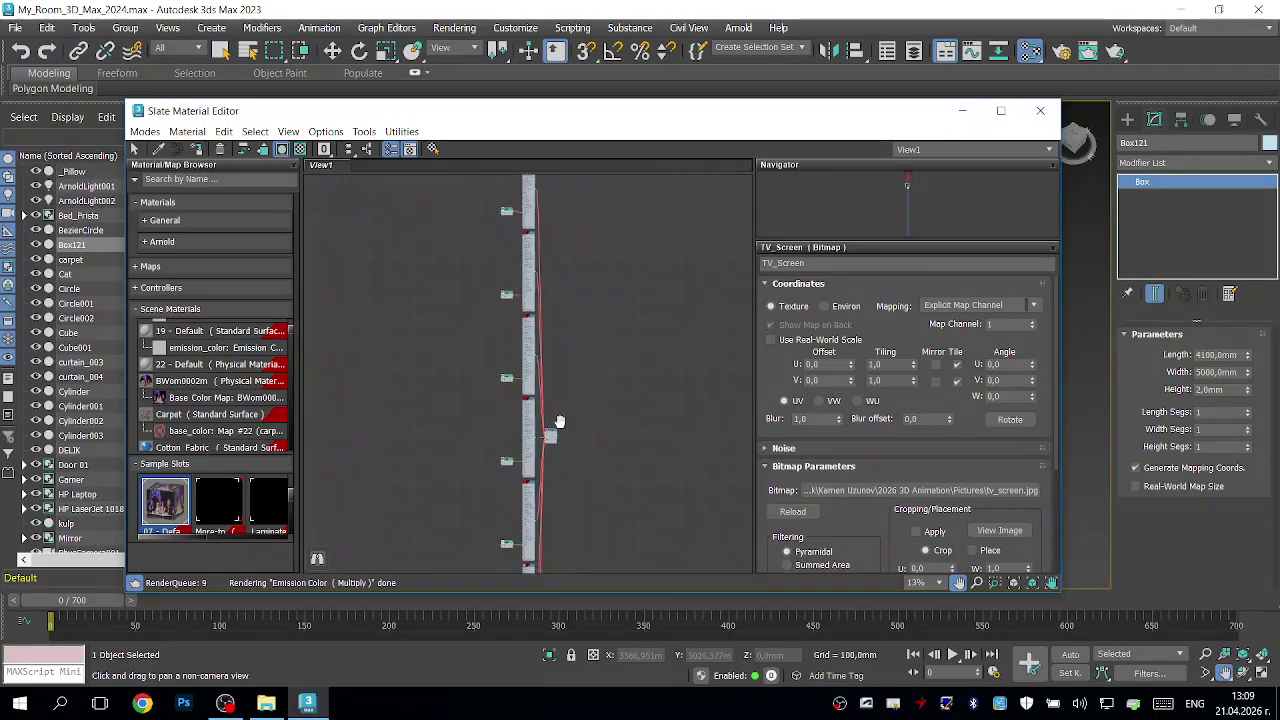
{"action": "scroll", "coordinate": [590, 340], "scroll_direction": "up", "scroll_amount": 10}
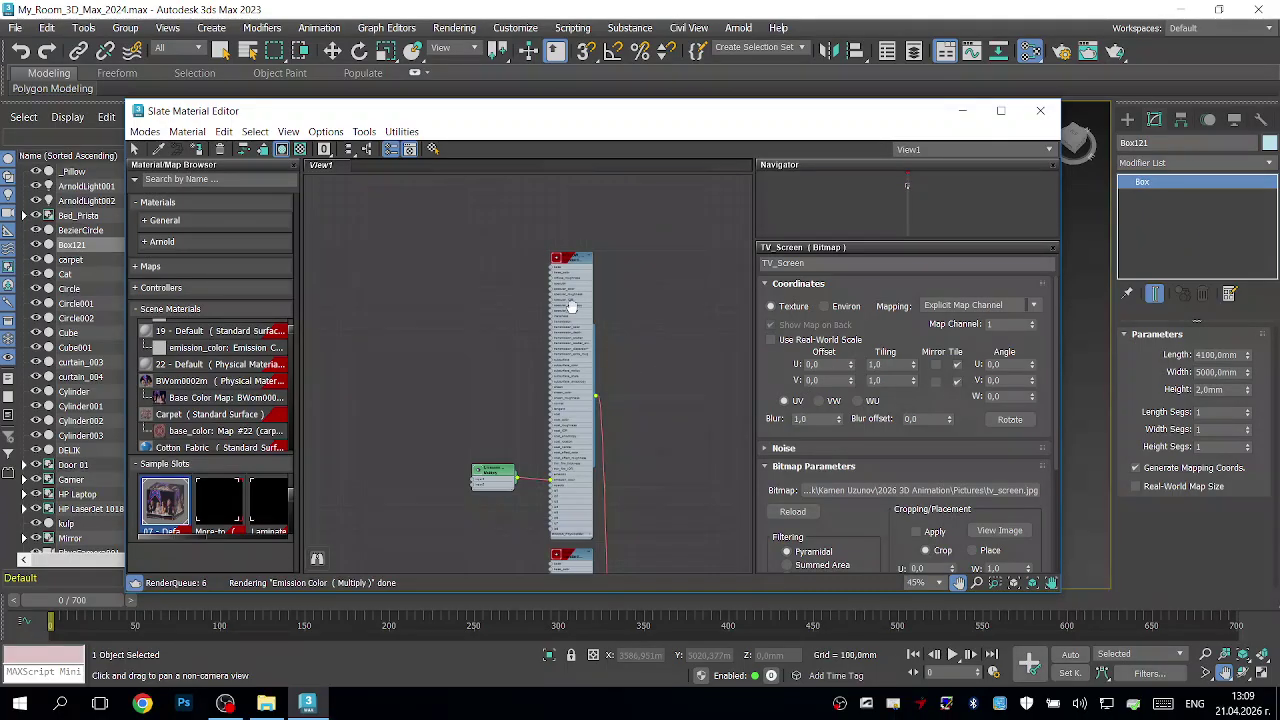
{"action": "scroll", "coordinate": [580, 265], "scroll_direction": "up", "scroll_amount": 3}
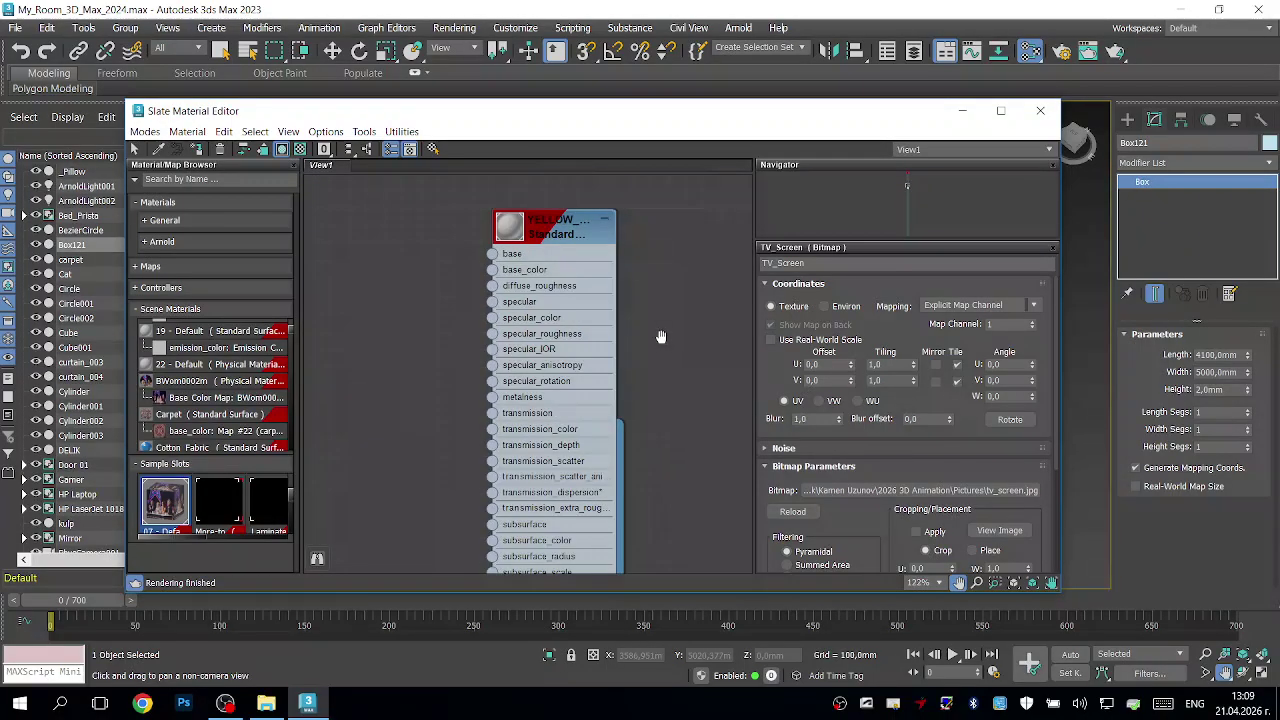
Step: Examine the Standard Surface nodes feeding the Cylinder Multi/Sub-Object material and those below it for bitmaps that need relinking
{"action": "scroll", "coordinate": [661, 337], "scroll_direction": "down", "scroll_amount": 2}
{"action": "left_click_drag", "start_coordinate": [672, 455], "coordinate": [603, 277]}
{"action": "left_click_drag", "start_coordinate": [611, 400], "coordinate": [623, 184]}
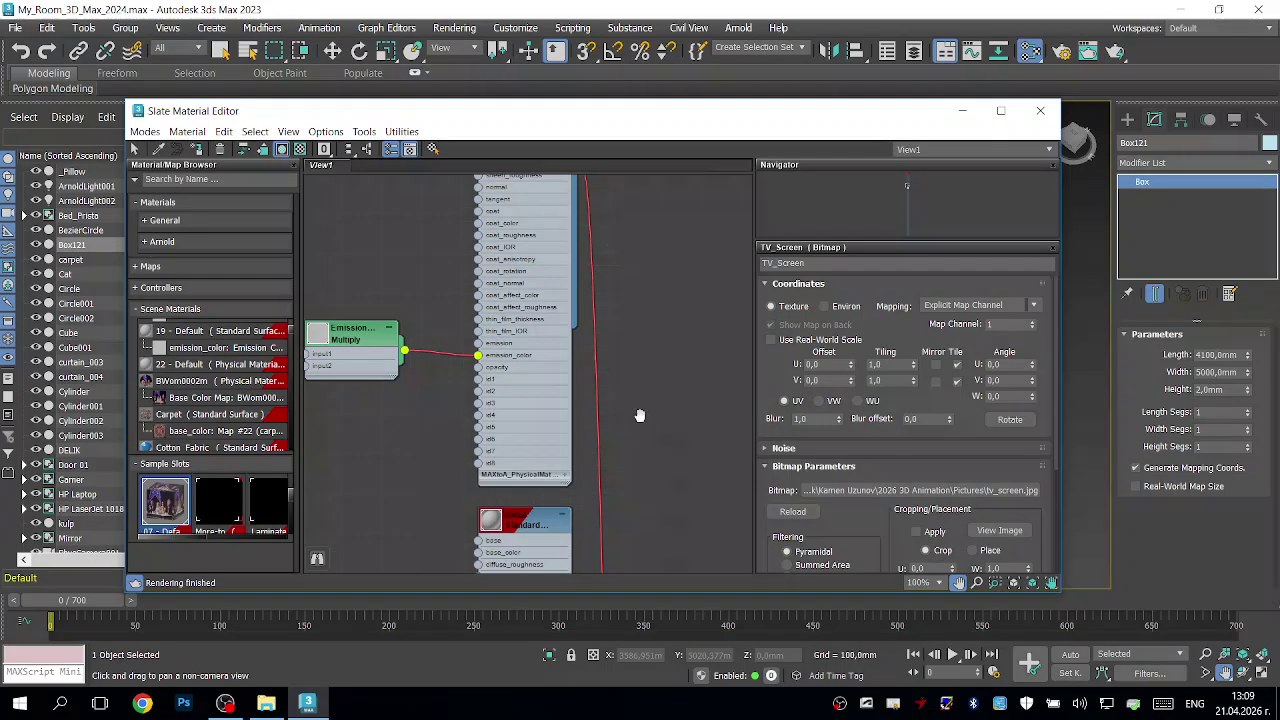
{"action": "left_click_drag", "start_coordinate": [640, 415], "coordinate": [678, 355]}
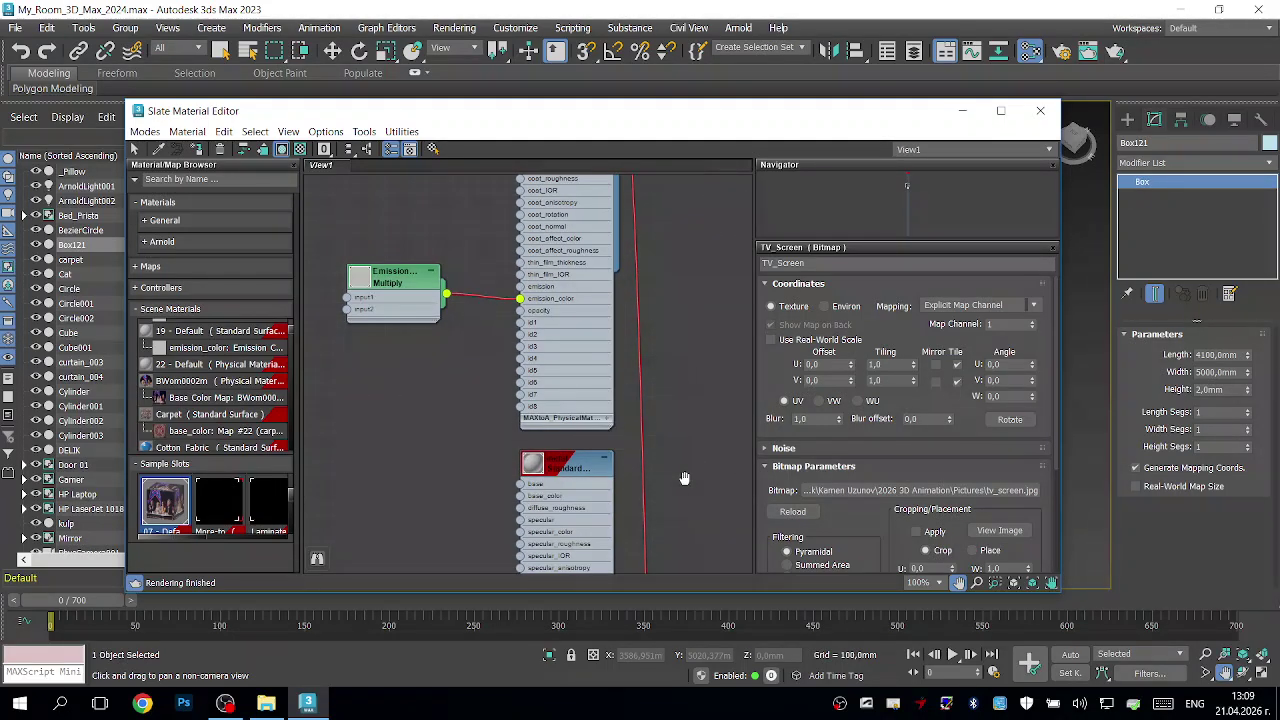
{"action": "left_click_drag", "start_coordinate": [684, 478], "coordinate": [626, 435]}
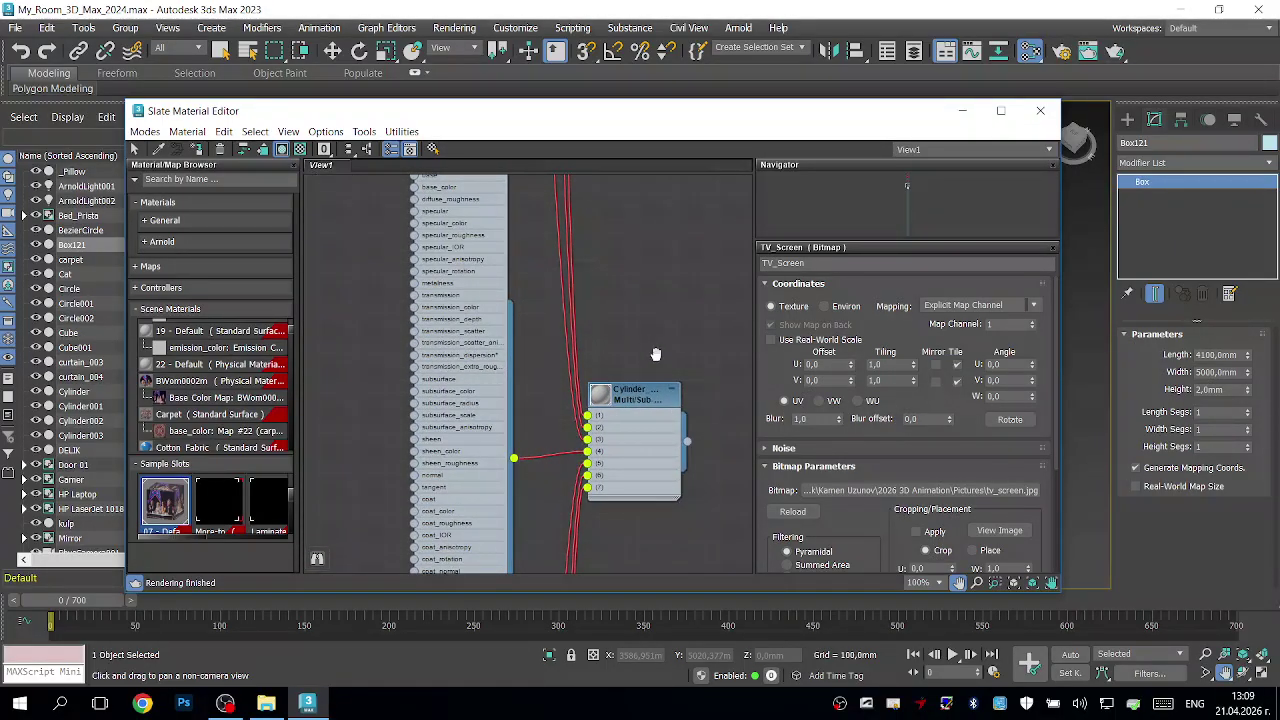
{"action": "left_click_drag", "start_coordinate": [656, 354], "coordinate": [651, 325]}
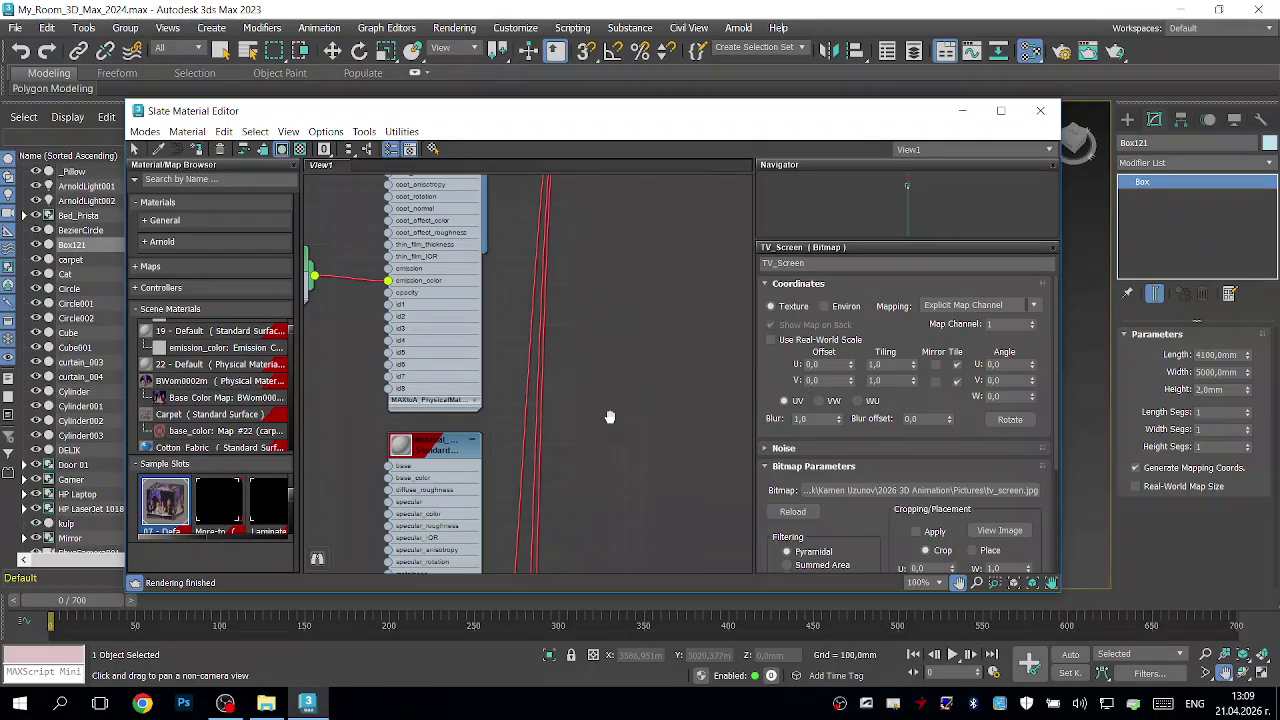
{"action": "left_click_drag", "start_coordinate": [610, 417], "coordinate": [604, 292]}
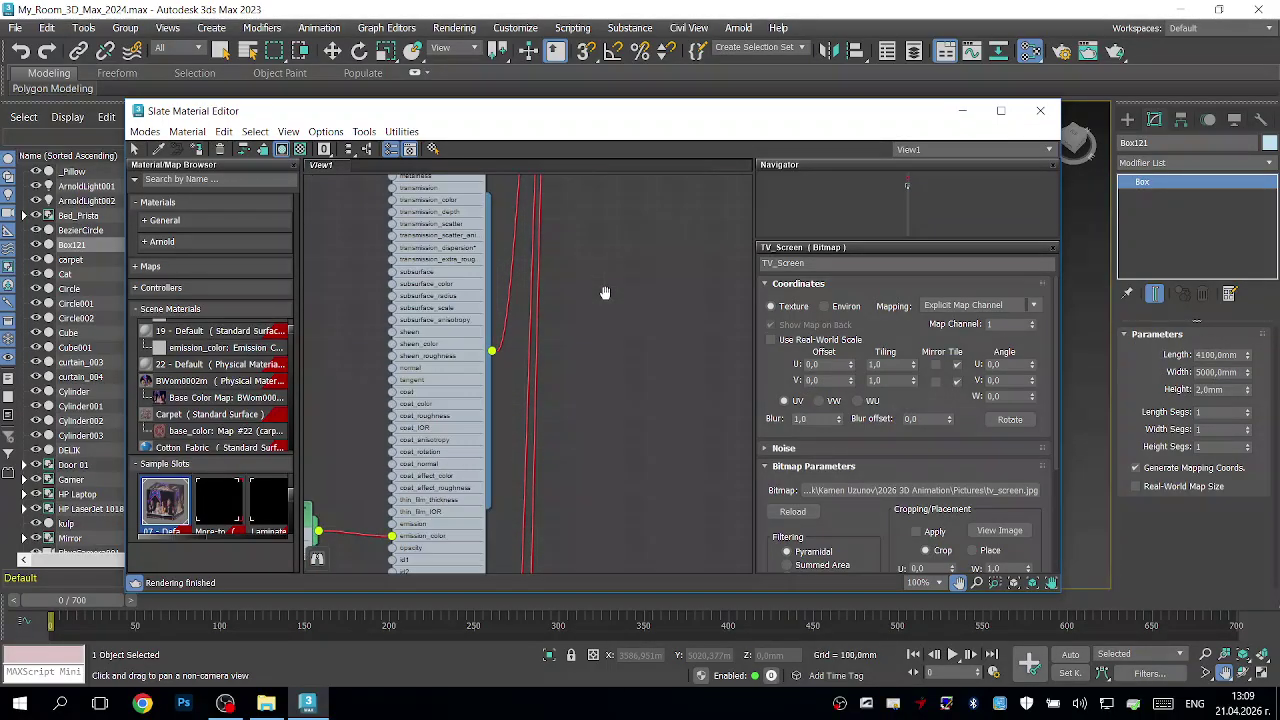
{"action": "left_click_drag", "start_coordinate": [604, 442], "coordinate": [698, 391]}
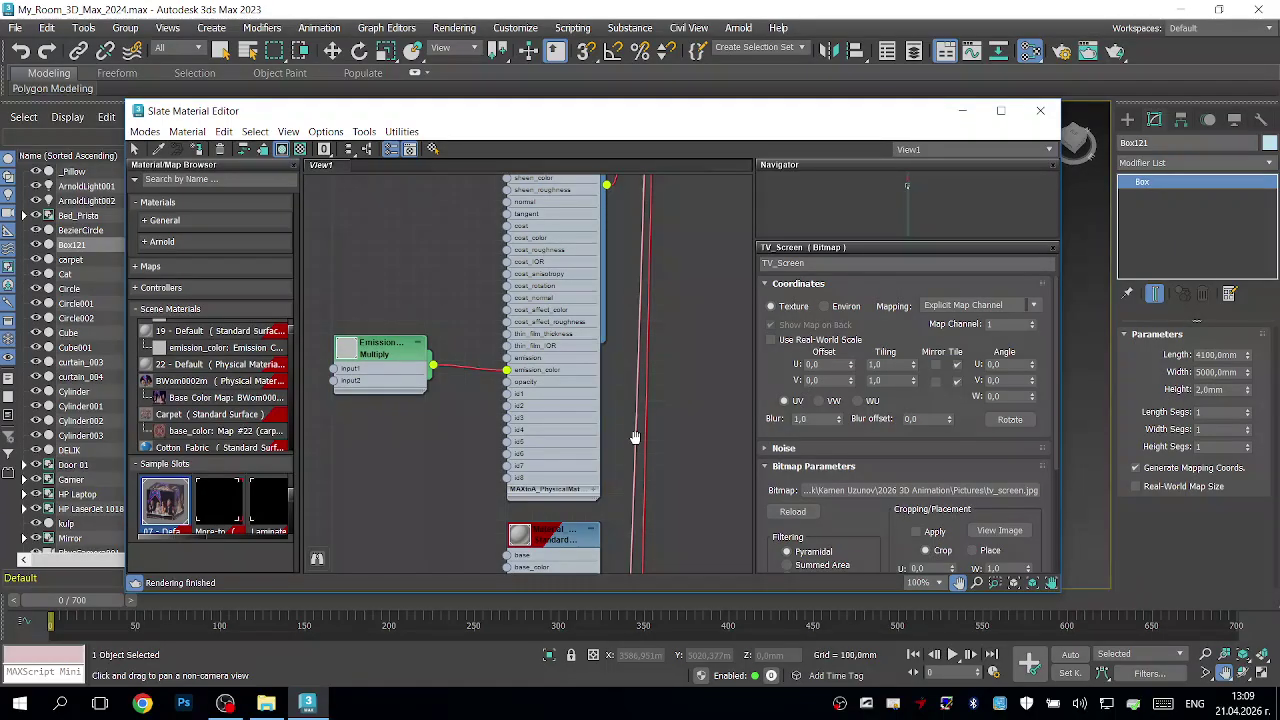
{"action": "left_click_drag", "start_coordinate": [714, 453], "coordinate": [699, 280]}
{"action": "left_click_drag", "start_coordinate": [701, 472], "coordinate": [678, 292]}
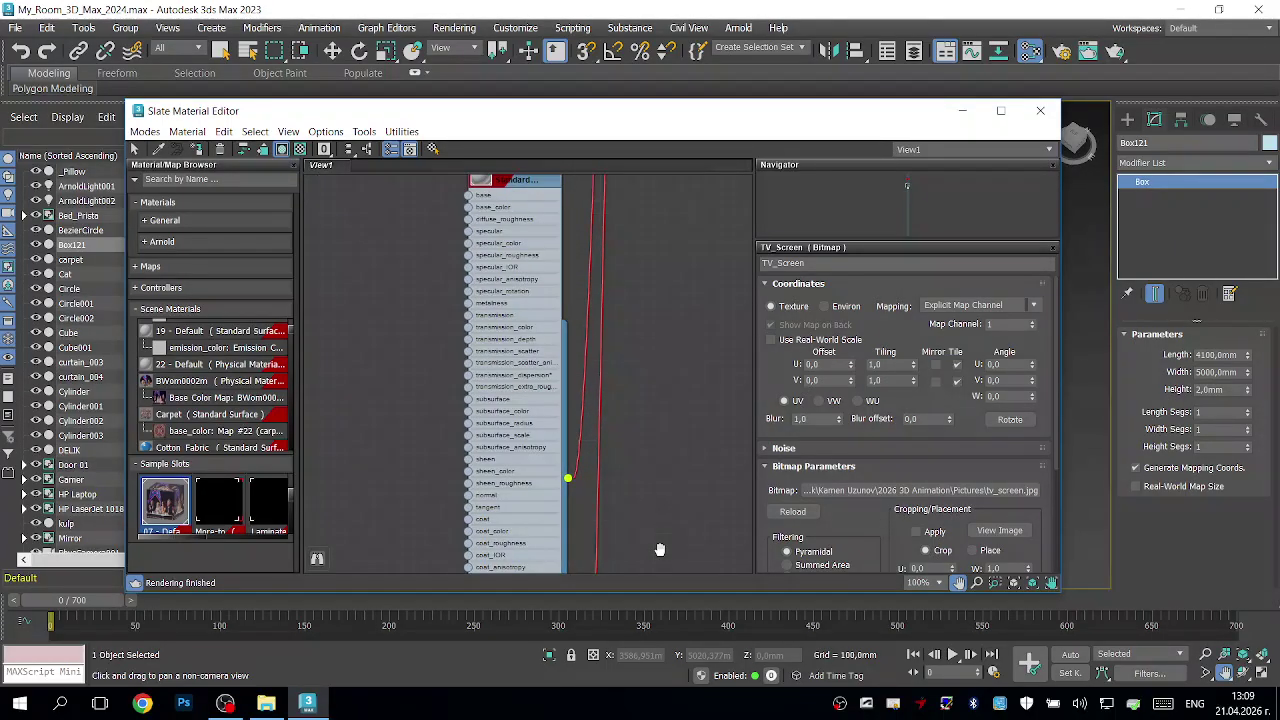
{"action": "left_click_drag", "start_coordinate": [657, 549], "coordinate": [651, 343]}
{"action": "mouse_move", "coordinate": [643, 488]}
{"action": "left_mouse_down"}
{"action": "mouse_move", "coordinate": [646, 321]}
{"action": "mouse_move", "coordinate": [667, 348]}
{"action": "mouse_move", "coordinate": [640, 260]}
{"action": "mouse_move", "coordinate": [700, 560]}
{"action": "mouse_move", "coordinate": [705, 491]}
{"action": "mouse_move", "coordinate": [687, 498]}
{"action": "mouse_move", "coordinate": [674, 377]}
{"action": "mouse_move", "coordinate": [657, 439]}
{"action": "mouse_move", "coordinate": [660, 517]}
{"action": "mouse_move", "coordinate": [648, 485]}
{"action": "left_mouse_up"}
{"action": "left_click_drag", "start_coordinate": [650, 592], "coordinate": [654, 563]}
{"action": "mouse_move", "coordinate": [663, 436]}
{"action": "left_mouse_down"}
{"action": "mouse_move", "coordinate": [674, 377]}
{"action": "mouse_move", "coordinate": [623, 531]}
{"action": "mouse_move", "coordinate": [633, 381]}
{"action": "mouse_move", "coordinate": [665, 489]}
{"action": "mouse_move", "coordinate": [636, 402]}
{"action": "mouse_move", "coordinate": [647, 337]}
{"action": "mouse_move", "coordinate": [613, 273]}
{"action": "mouse_move", "coordinate": [583, 346]}
{"action": "mouse_move", "coordinate": [651, 331]}
{"action": "mouse_move", "coordinate": [646, 246]}
{"action": "mouse_move", "coordinate": [677, 334]}
{"action": "mouse_move", "coordinate": [653, 458]}
{"action": "mouse_move", "coordinate": [649, 445]}
{"action": "mouse_move", "coordinate": [702, 410]}
{"action": "left_mouse_up"}
{"action": "mouse_move", "coordinate": [639, 482]}
{"action": "left_mouse_down"}
{"action": "mouse_move", "coordinate": [680, 400]}
{"action": "mouse_move", "coordinate": [657, 410]}
{"action": "mouse_move", "coordinate": [645, 350]}
{"action": "mouse_move", "coordinate": [663, 277]}
{"action": "mouse_move", "coordinate": [657, 433]}
{"action": "left_mouse_up"}
{"action": "left_click_drag", "start_coordinate": [638, 283], "coordinate": [645, 225]}
{"action": "right_click", "coordinate": [634, 294]}
{"action": "left_click", "coordinate": [591, 424]}
{"action": "mouse_move", "coordinate": [591, 424]}
{"action": "left_mouse_down"}
{"action": "mouse_move", "coordinate": [571, 354]}
{"action": "mouse_move", "coordinate": [583, 252]}
{"action": "mouse_move", "coordinate": [588, 387]}
{"action": "mouse_move", "coordinate": [578, 190]}
{"action": "mouse_move", "coordinate": [572, 300]}
{"action": "left_mouse_up"}
{"action": "left_click_drag", "start_coordinate": [572, 390], "coordinate": [546, 252]}
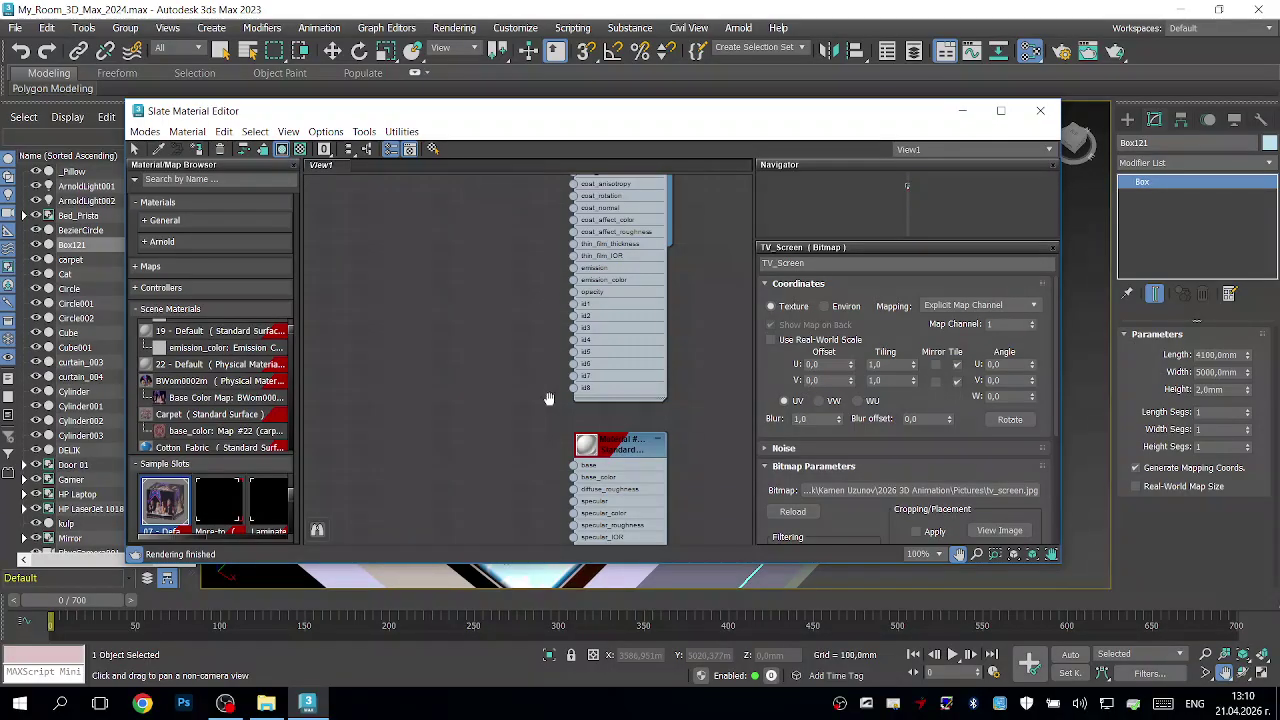
Step: Inspect the column of standalone Standard Surface materials and their input maps for missing bitmaps
{"action": "left_click_drag", "start_coordinate": [548, 399], "coordinate": [540, 245]}
{"action": "left_click_drag", "start_coordinate": [523, 420], "coordinate": [509, 463]}
{"action": "mouse_move", "coordinate": [512, 300]}
{"action": "left_mouse_down"}
{"action": "mouse_move", "coordinate": [517, 420]}
{"action": "mouse_move", "coordinate": [515, 236]}
{"action": "left_mouse_up"}
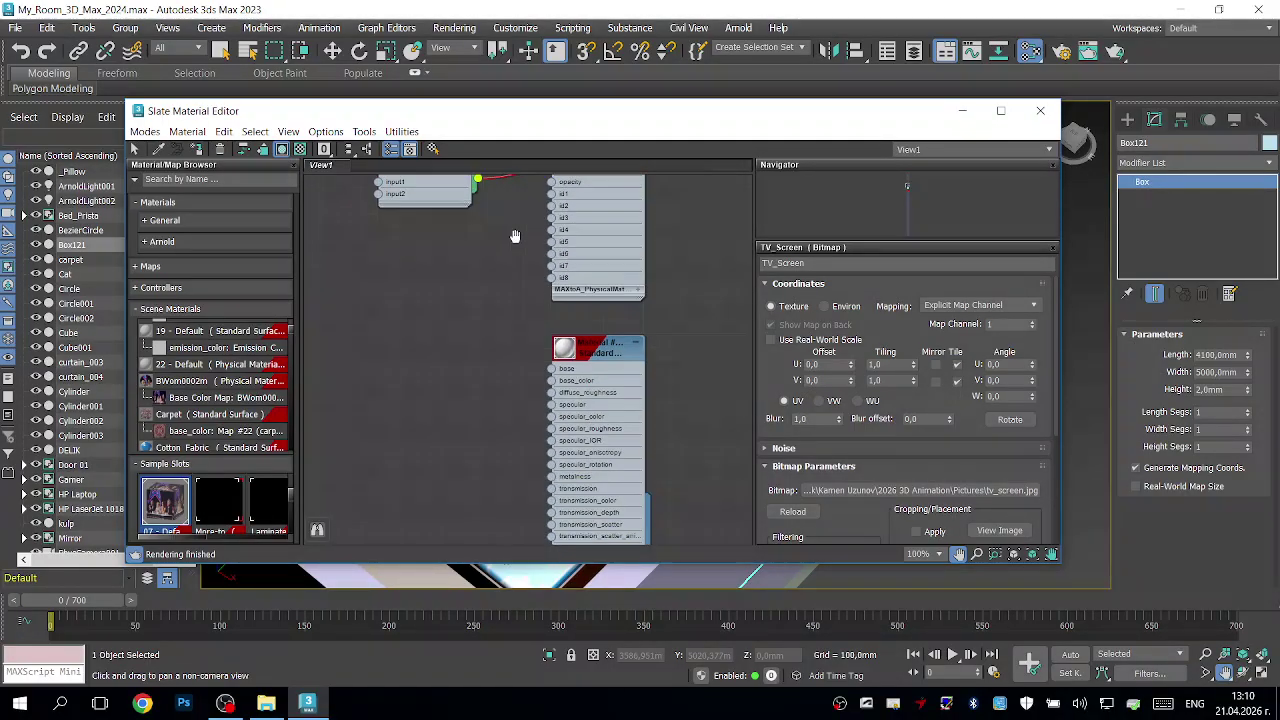
{"action": "mouse_move", "coordinate": [516, 391]}
{"action": "left_mouse_down"}
{"action": "mouse_move", "coordinate": [517, 211]}
{"action": "mouse_move", "coordinate": [505, 470]}
{"action": "left_mouse_up"}
{"action": "left_click_drag", "start_coordinate": [500, 200], "coordinate": [494, 280]}
{"action": "left_click_drag", "start_coordinate": [494, 480], "coordinate": [490, 314]}
{"action": "left_click_drag", "start_coordinate": [460, 512], "coordinate": [456, 344]}
{"action": "left_click_drag", "start_coordinate": [457, 480], "coordinate": [468, 326]}
{"action": "left_click_drag", "start_coordinate": [486, 443], "coordinate": [475, 298]}
{"action": "mouse_move", "coordinate": [488, 466]}
{"action": "left_mouse_down"}
{"action": "mouse_move", "coordinate": [477, 236]}
{"action": "mouse_move", "coordinate": [492, 280]}
{"action": "left_mouse_up"}
{"action": "left_click_drag", "start_coordinate": [486, 443], "coordinate": [460, 330]}
{"action": "left_click_drag", "start_coordinate": [460, 200], "coordinate": [471, 371]}
{"action": "left_click_drag", "start_coordinate": [478, 480], "coordinate": [484, 304]}
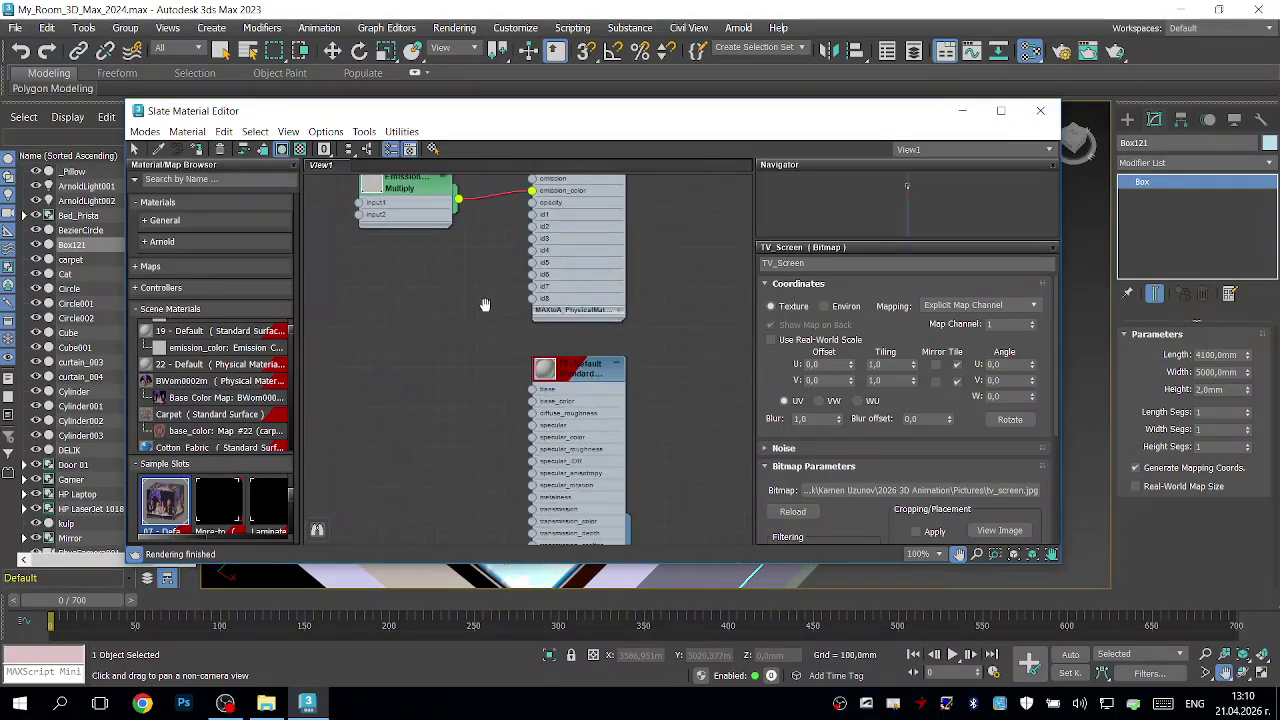
{"action": "mouse_move", "coordinate": [462, 458]}
{"action": "left_mouse_down"}
{"action": "mouse_move", "coordinate": [471, 306]}
{"action": "mouse_move", "coordinate": [462, 326]}
{"action": "left_mouse_up"}
{"action": "left_click_drag", "start_coordinate": [462, 488], "coordinate": [448, 316]}
{"action": "scroll", "coordinate": [470, 416], "scroll_direction": "down", "scroll_amount": 2}
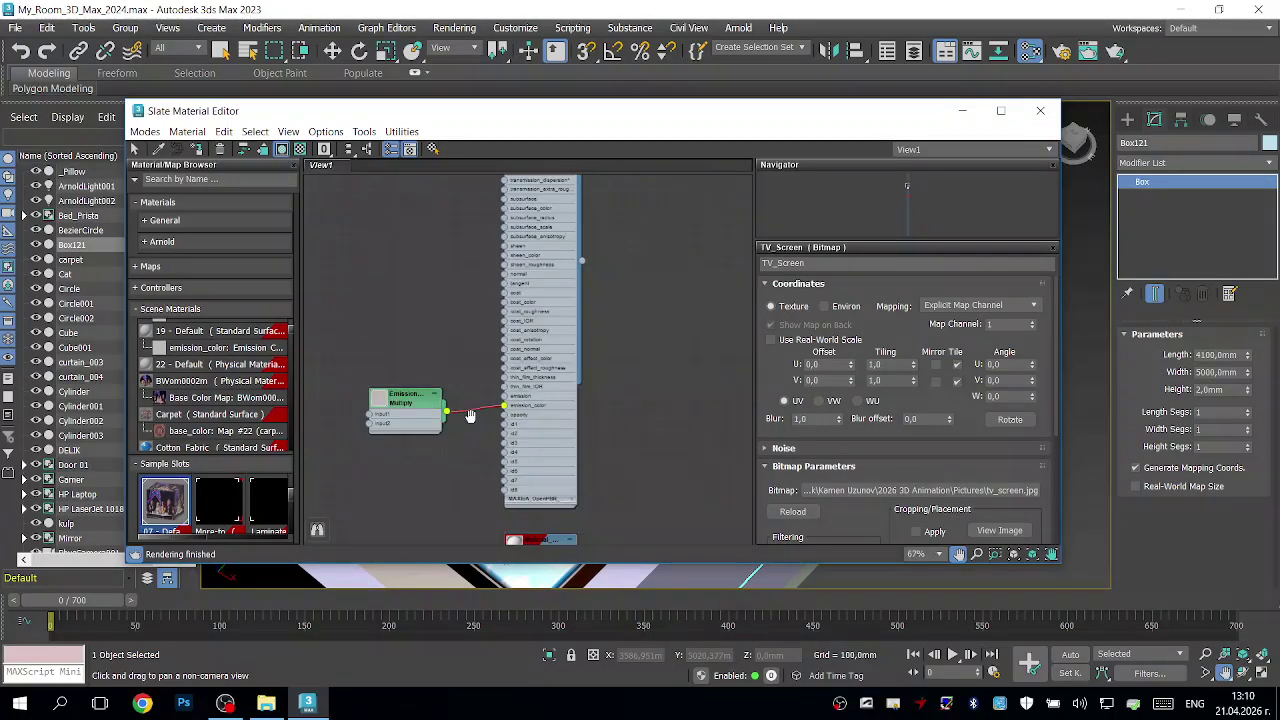
{"action": "left_click_drag", "start_coordinate": [482, 468], "coordinate": [487, 190]}
{"action": "left_click_drag", "start_coordinate": [471, 381], "coordinate": [477, 175]}
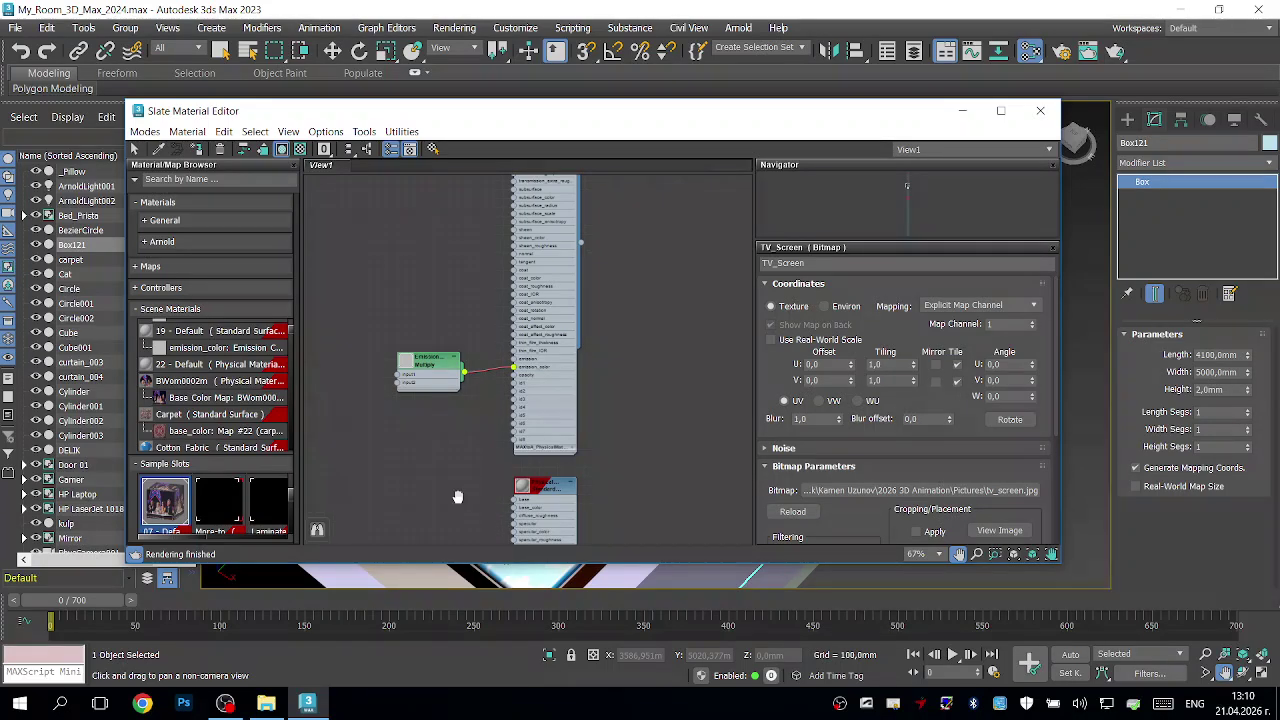
{"action": "left_click_drag", "start_coordinate": [457, 497], "coordinate": [447, 290]}
{"action": "left_click_drag", "start_coordinate": [444, 398], "coordinate": [452, 306]}
{"action": "mouse_move", "coordinate": [454, 459]}
{"action": "left_mouse_down"}
{"action": "mouse_move", "coordinate": [470, 354]}
{"action": "mouse_move", "coordinate": [438, 267]}
{"action": "left_mouse_up"}
{"action": "mouse_move", "coordinate": [463, 332]}
{"action": "left_mouse_down"}
{"action": "mouse_move", "coordinate": [470, 416]}
{"action": "mouse_move", "coordinate": [443, 230]}
{"action": "left_mouse_up"}
{"action": "mouse_move", "coordinate": [452, 470]}
{"action": "left_mouse_down"}
{"action": "mouse_move", "coordinate": [444, 271]}
{"action": "mouse_move", "coordinate": [427, 420]}
{"action": "mouse_move", "coordinate": [428, 231]}
{"action": "left_mouse_up"}
{"action": "left_click_drag", "start_coordinate": [437, 406], "coordinate": [440, 348]}
{"action": "left_click_drag", "start_coordinate": [434, 429], "coordinate": [434, 272]}
{"action": "mouse_move", "coordinate": [434, 272]}
{"action": "left_mouse_down"}
{"action": "mouse_move", "coordinate": [434, 425]}
{"action": "mouse_move", "coordinate": [424, 252]}
{"action": "left_mouse_up"}
{"action": "mouse_move", "coordinate": [463, 337]}
{"action": "left_mouse_down"}
{"action": "mouse_move", "coordinate": [455, 227]}
{"action": "mouse_move", "coordinate": [449, 377]}
{"action": "mouse_move", "coordinate": [450, 205]}
{"action": "left_mouse_up"}
{"action": "mouse_move", "coordinate": [458, 478]}
{"action": "left_mouse_down"}
{"action": "mouse_move", "coordinate": [478, 435]}
{"action": "mouse_move", "coordinate": [460, 395]}
{"action": "left_mouse_up"}
{"action": "mouse_move", "coordinate": [470, 180]}
{"action": "left_mouse_down"}
{"action": "mouse_move", "coordinate": [479, 472]}
{"action": "mouse_move", "coordinate": [483, 346]}
{"action": "left_mouse_up"}
{"action": "left_click_drag", "start_coordinate": [484, 478], "coordinate": [486, 374]}
{"action": "left_click_drag", "start_coordinate": [486, 500], "coordinate": [486, 429]}
{"action": "left_click_drag", "start_coordinate": [488, 200], "coordinate": [495, 383]}
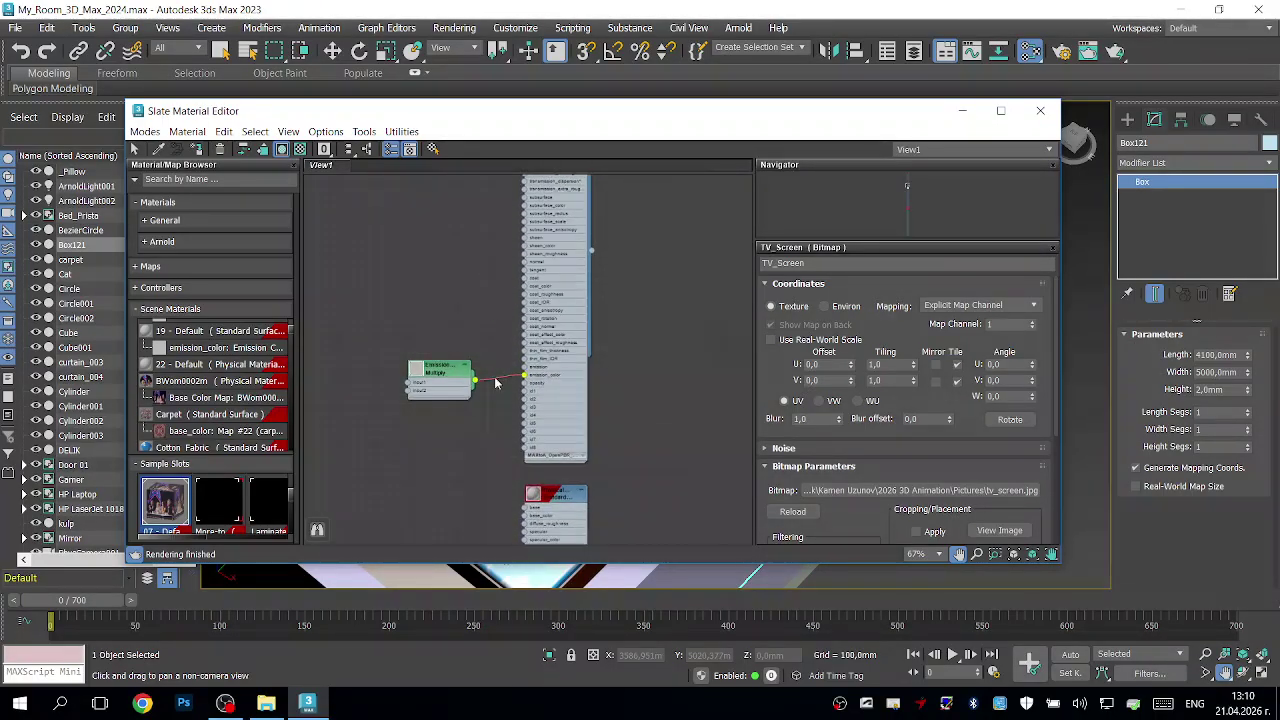
Step: Show the parameters of an Emission Color Multiply map to check its two inputs
{"action": "mouse_move", "coordinate": [496, 440]}
{"action": "left_mouse_down"}
{"action": "mouse_move", "coordinate": [496, 208]}
{"action": "mouse_move", "coordinate": [490, 470]}
{"action": "mouse_move", "coordinate": [500, 302]}
{"action": "mouse_move", "coordinate": [476, 185]}
{"action": "left_mouse_up"}
{"action": "double_click", "coordinate": [437, 205]}
{"action": "left_click_drag", "start_coordinate": [535, 336], "coordinate": [527, 328]}
{"action": "mouse_move", "coordinate": [494, 196]}
{"action": "middle_mouse_down"}
{"action": "mouse_move", "coordinate": [491, 456]}
{"action": "mouse_move", "coordinate": [481, 205]}
{"action": "middle_mouse_up"}
Step: Look through the material nodes further down to the watch material for bitmap maps with black previews
{"action": "scroll", "coordinate": [487, 453], "scroll_direction": "down", "scroll_amount": 3}
{"action": "middle_click_drag", "start_coordinate": [487, 453], "coordinate": [463, 309]}
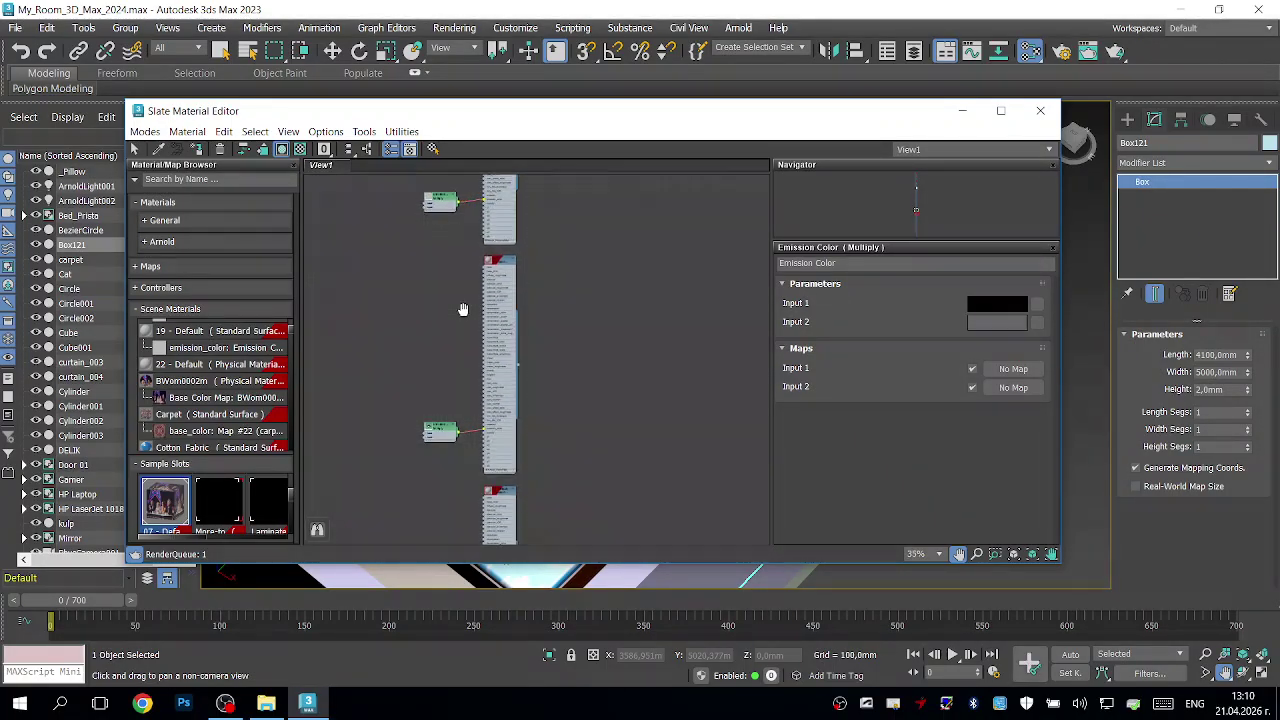
{"action": "middle_click_drag", "start_coordinate": [460, 437], "coordinate": [469, 309]}
{"action": "middle_click_drag", "start_coordinate": [463, 485], "coordinate": [460, 287]}
{"action": "scroll", "coordinate": [474, 355], "scroll_direction": "up", "scroll_amount": 1}
{"action": "middle_click_drag", "start_coordinate": [463, 365], "coordinate": [451, 294]}
{"action": "middle_click_drag", "start_coordinate": [451, 380], "coordinate": [445, 297]}
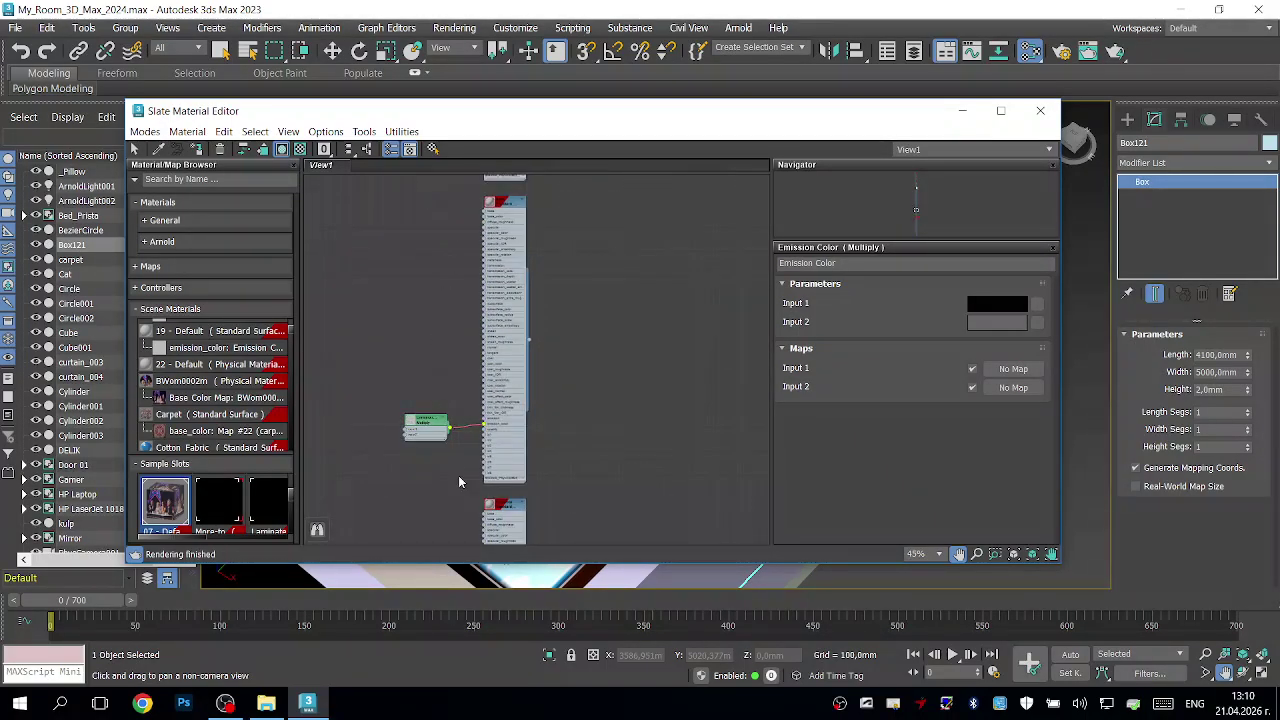
{"action": "middle_click_drag", "start_coordinate": [459, 477], "coordinate": [455, 292]}
{"action": "middle_click_drag", "start_coordinate": [453, 356], "coordinate": [444, 322]}
{"action": "middle_click_drag", "start_coordinate": [434, 400], "coordinate": [459, 305]}
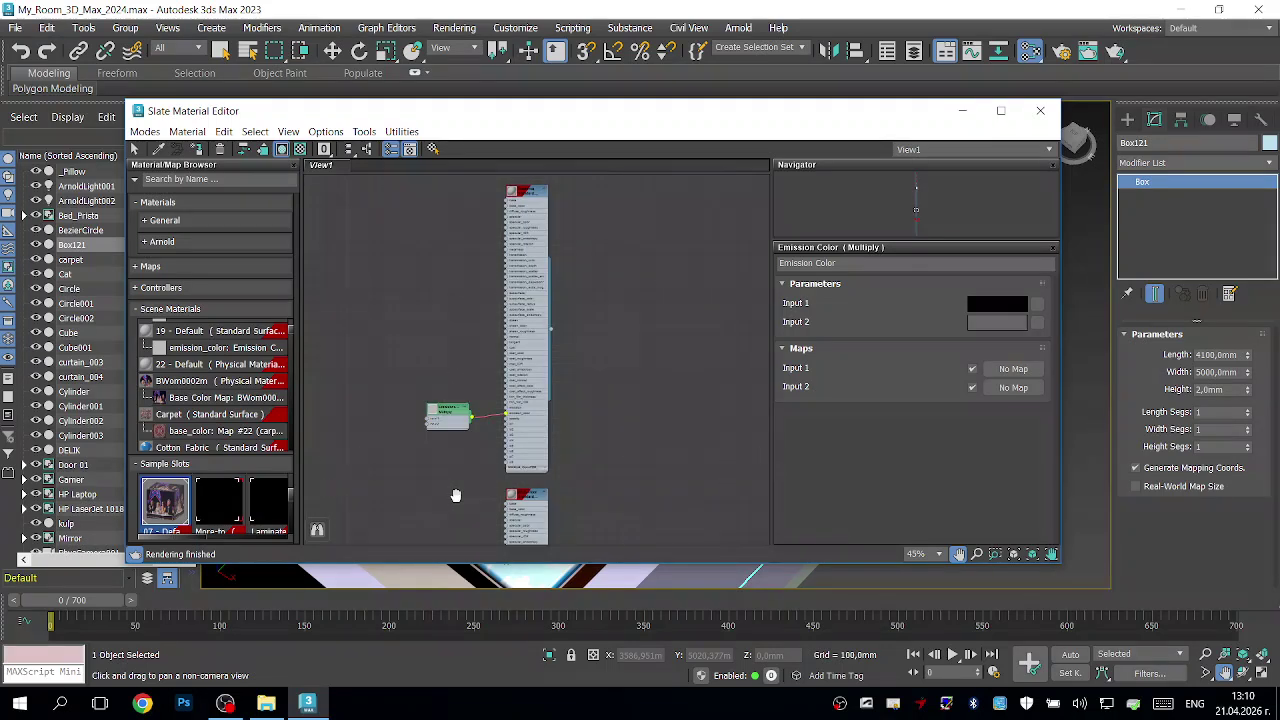
{"action": "middle_click_drag", "start_coordinate": [457, 491], "coordinate": [475, 323]}
{"action": "middle_click_drag", "start_coordinate": [464, 476], "coordinate": [477, 371]}
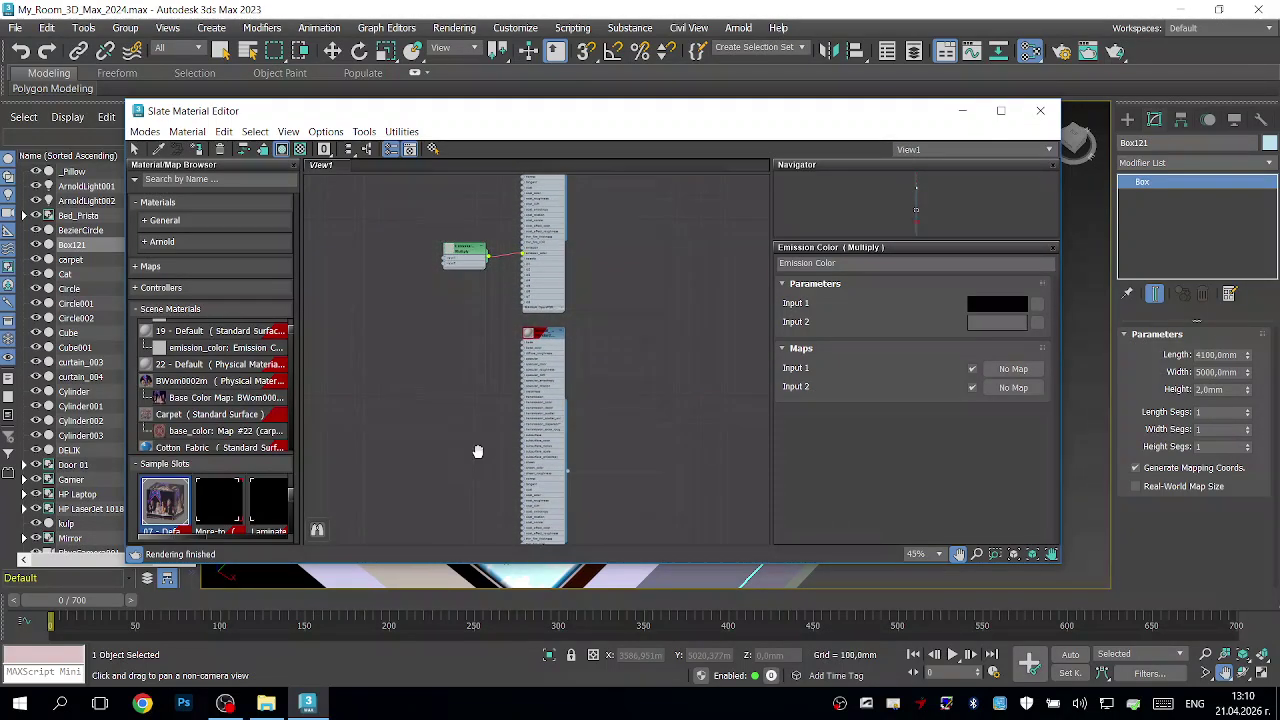
{"action": "middle_click_drag", "start_coordinate": [478, 455], "coordinate": [478, 310]}
{"action": "middle_click_drag", "start_coordinate": [484, 543], "coordinate": [481, 363]}
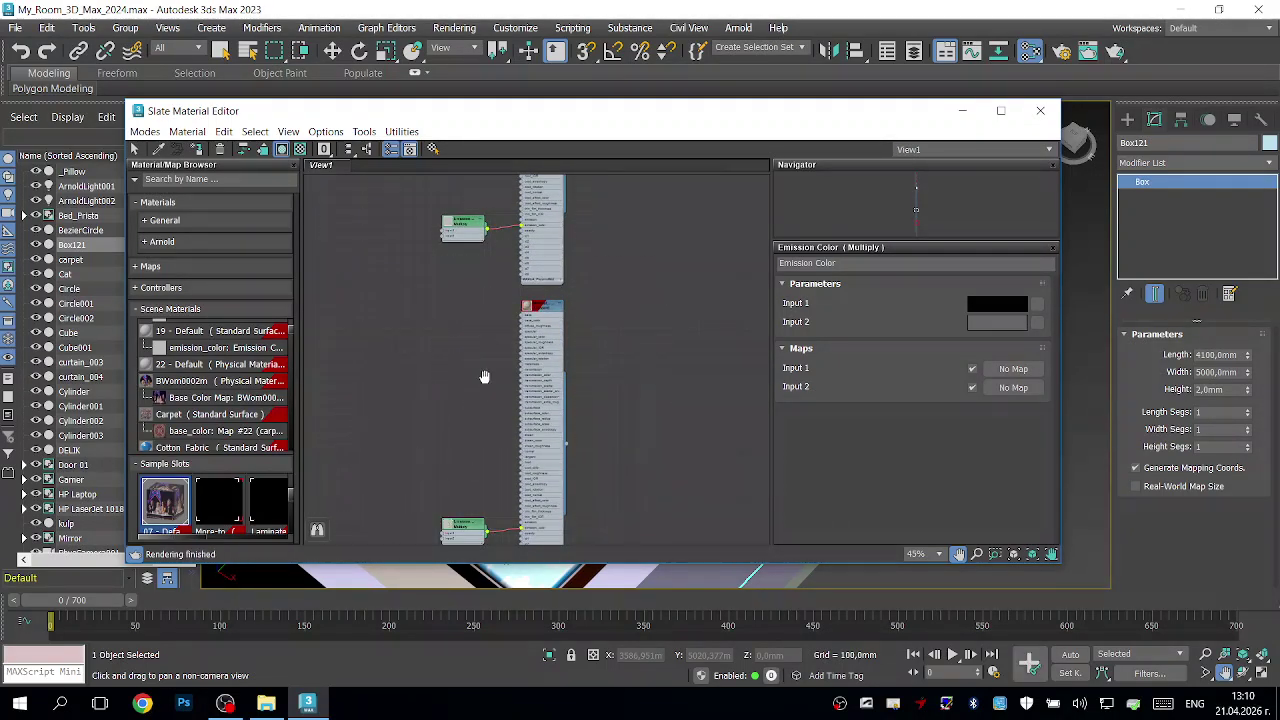
{"action": "middle_click_drag", "start_coordinate": [482, 424], "coordinate": [485, 363]}
{"action": "middle_click_drag", "start_coordinate": [490, 470], "coordinate": [497, 220]}
{"action": "middle_click_drag", "start_coordinate": [497, 433], "coordinate": [495, 273]}
{"action": "mouse_move", "coordinate": [500, 470]}
{"action": "middle_mouse_down"}
{"action": "mouse_move", "coordinate": [500, 200]}
{"action": "mouse_move", "coordinate": [503, 270]}
{"action": "mouse_move", "coordinate": [497, 227]}
{"action": "middle_mouse_up"}
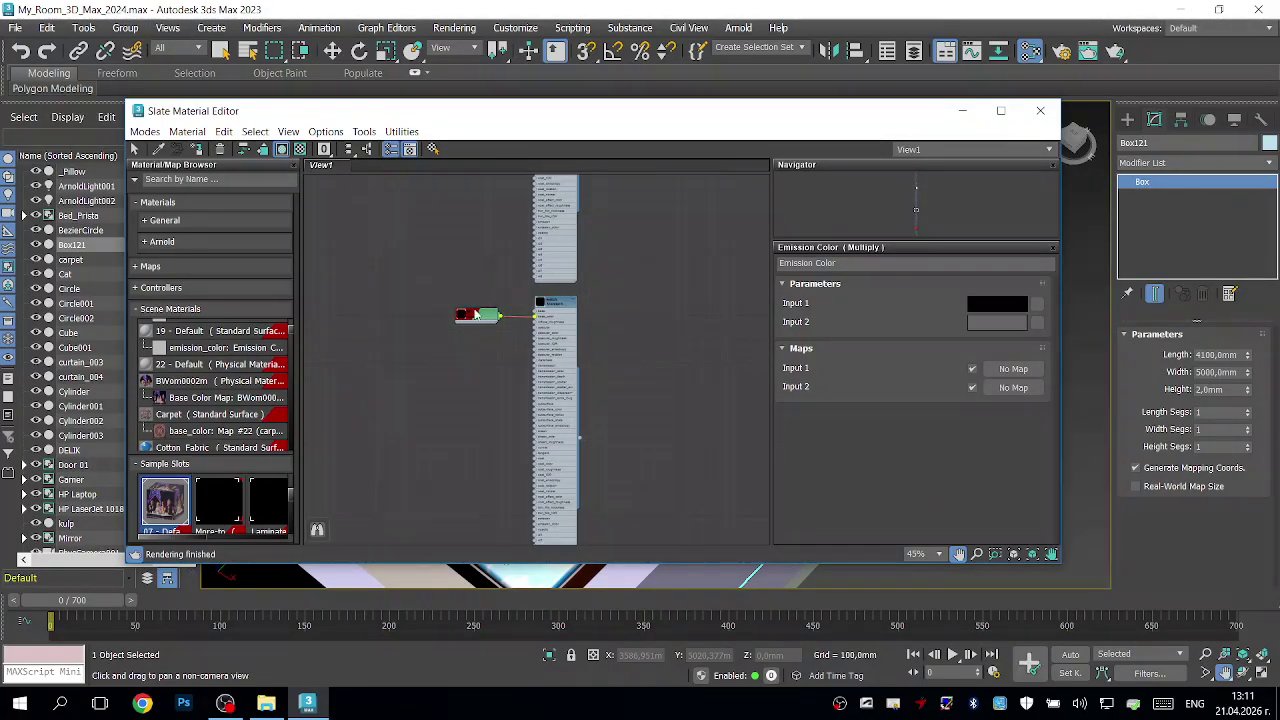
Step: Relink the bitmap feeding the watch material's base_color to Sky_picture.jpg from the Pictures folder
{"action": "scroll", "coordinate": [505, 326], "scroll_direction": "up", "scroll_amount": 4}
{"action": "scroll", "coordinate": [577, 298], "scroll_direction": "up", "scroll_amount": 2}
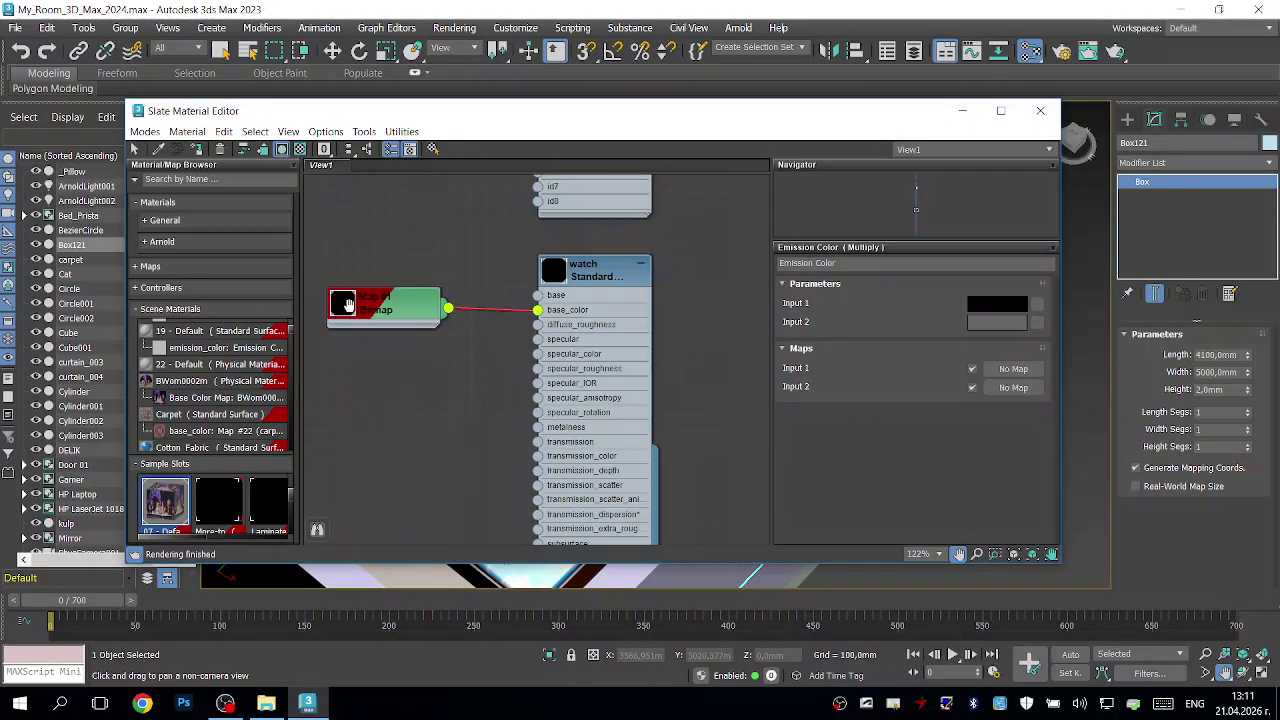
{"action": "double_click", "coordinate": [344, 304]}
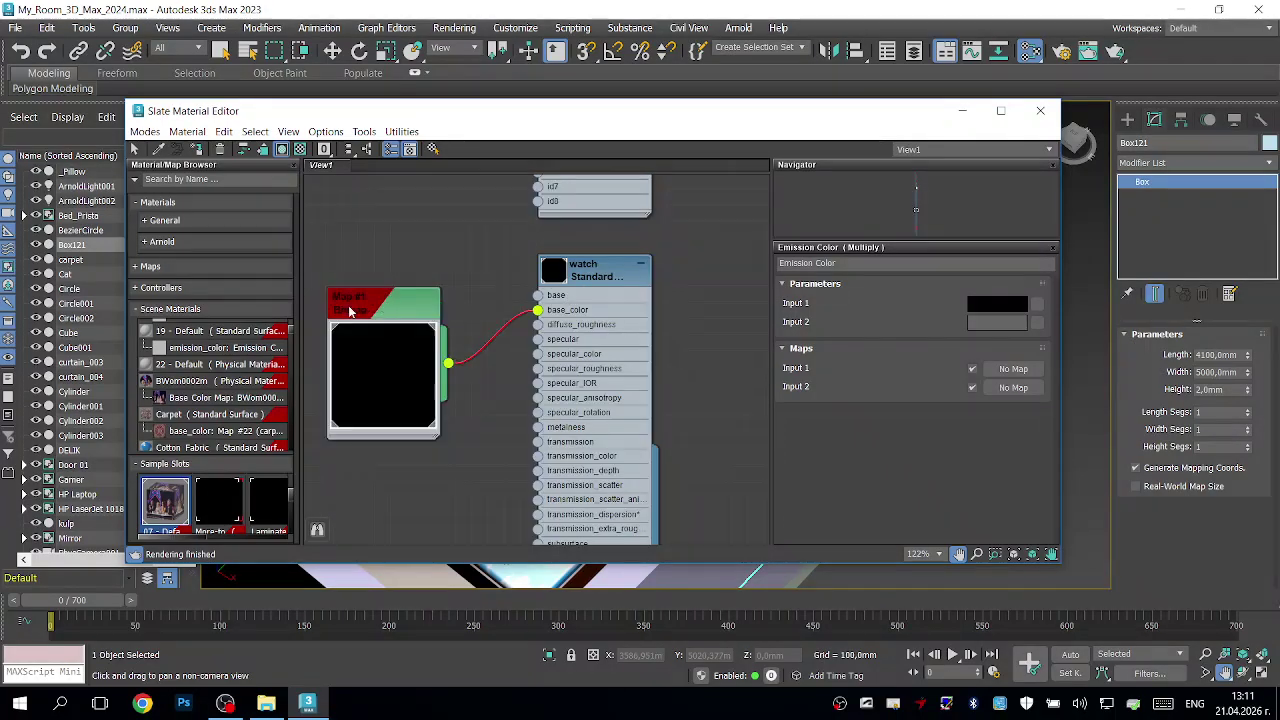
{"action": "double_click", "coordinate": [400, 368]}
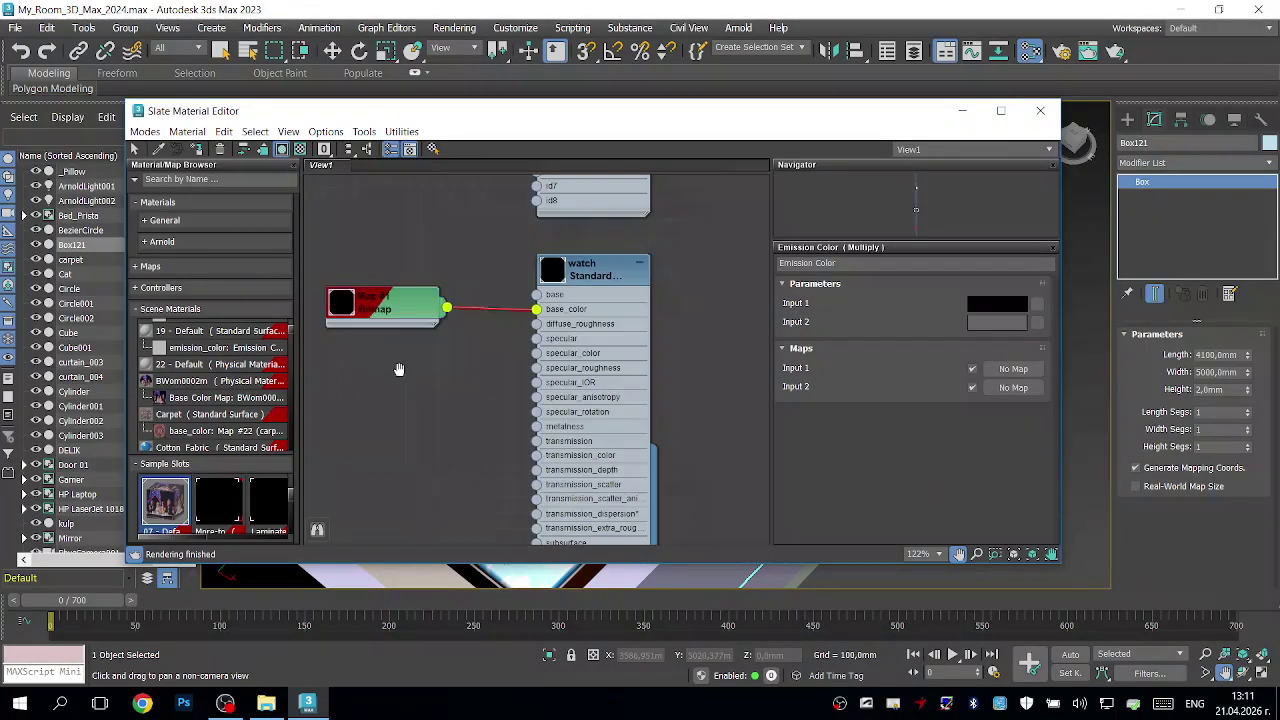
{"action": "double_click", "coordinate": [393, 294]}
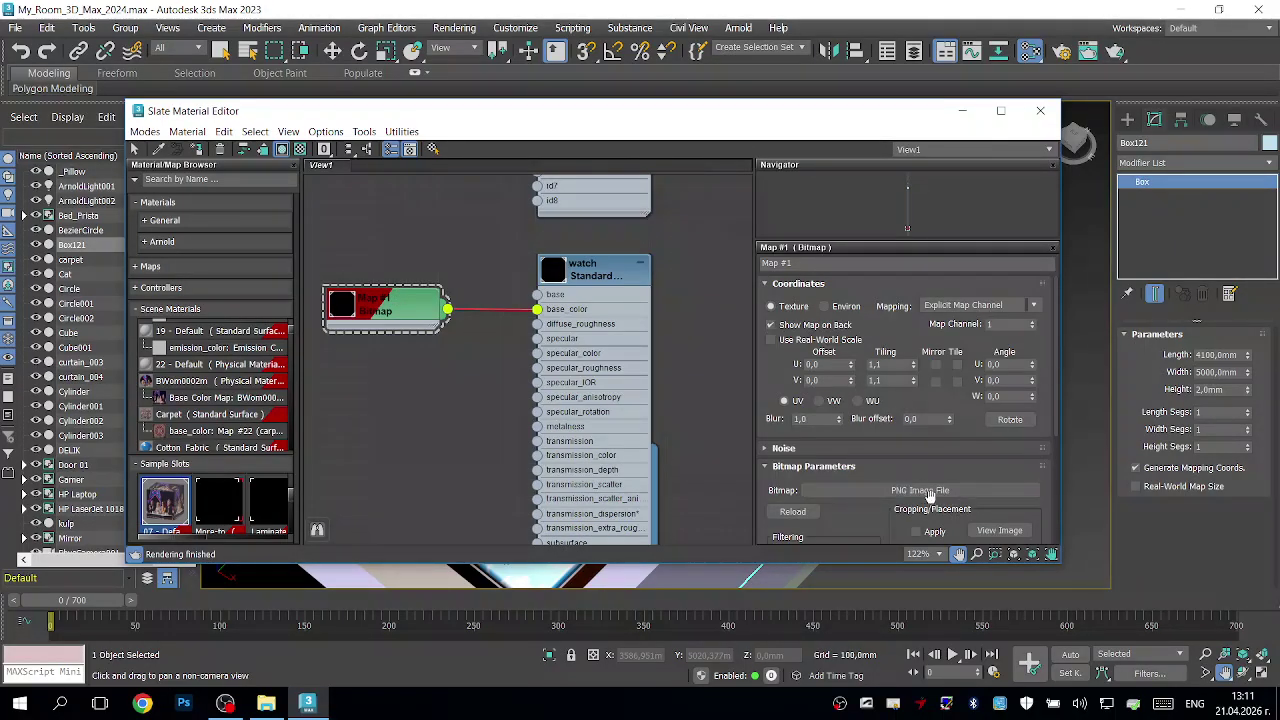
{"action": "left_click", "coordinate": [930, 492]}
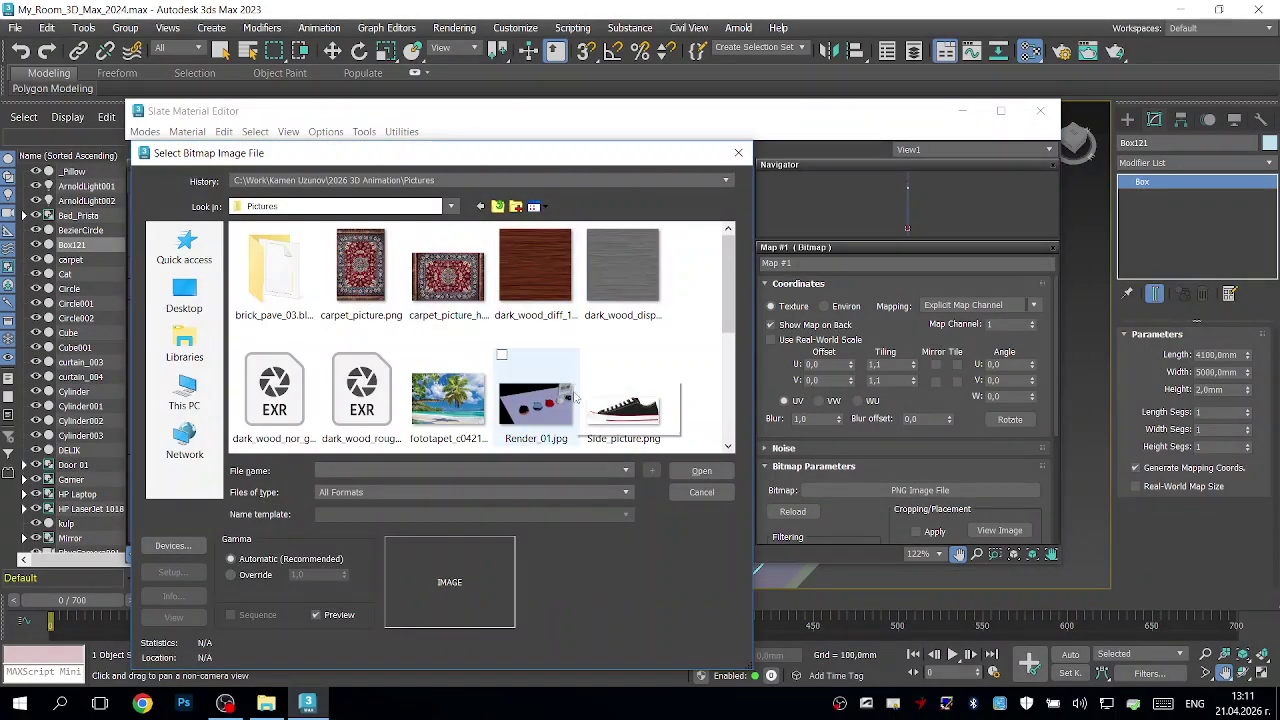
{"action": "scroll", "coordinate": [575, 398], "scroll_direction": "down", "scroll_amount": 3}
{"action": "left_click", "coordinate": [275, 285]}
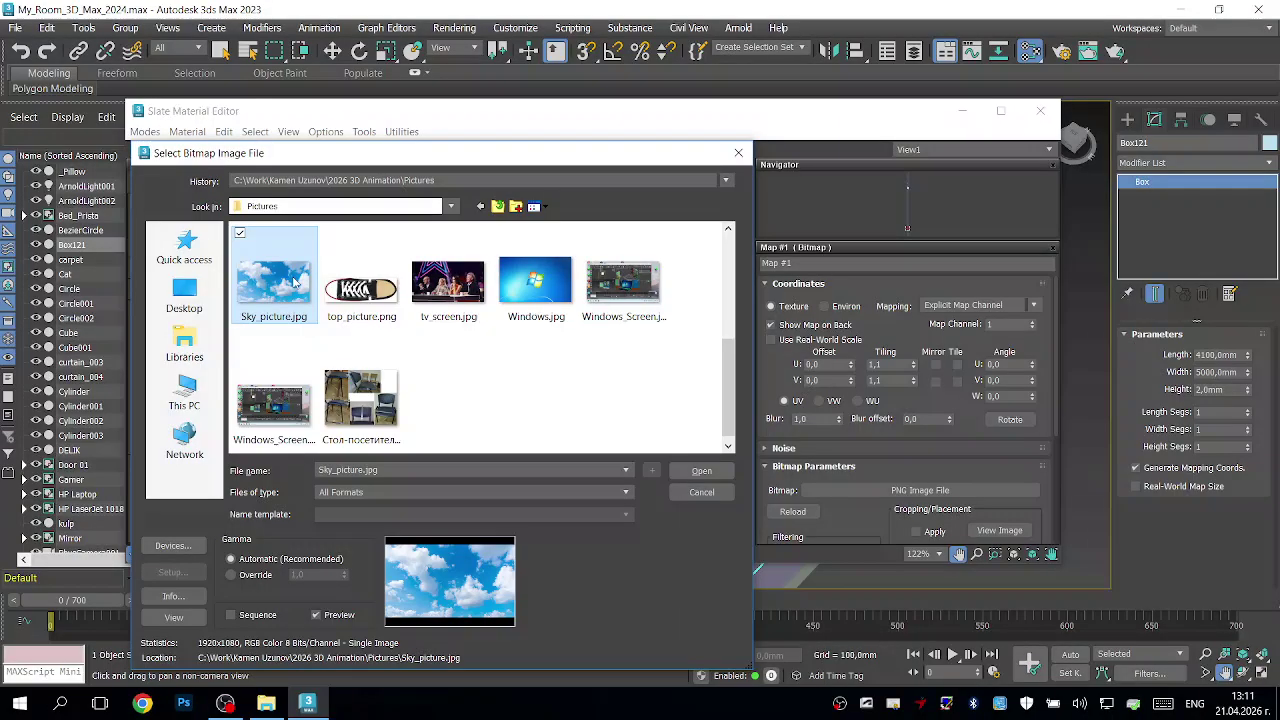
{"action": "double_click", "coordinate": [295, 285]}
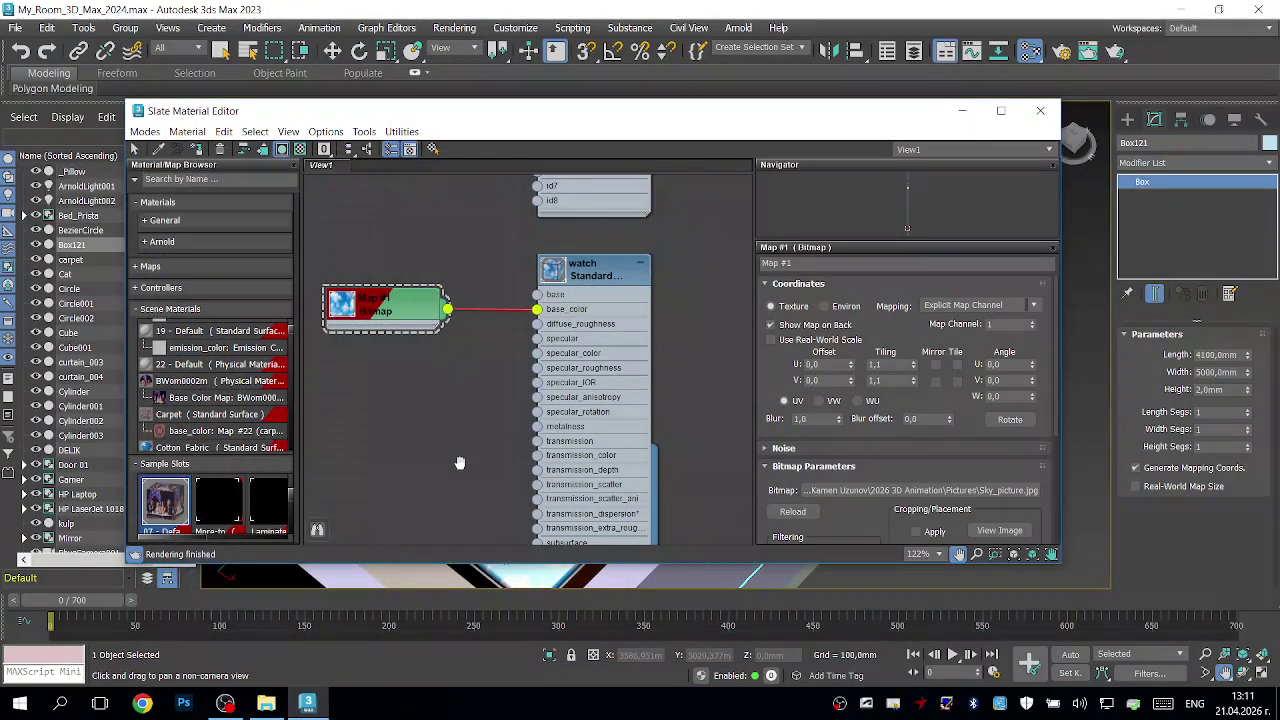
Step: Examine the material nodes below watch, down to the end of the column, for bitmaps with black previews
{"action": "middle_click_drag", "start_coordinate": [460, 463], "coordinate": [471, 211]}
{"action": "scroll", "coordinate": [509, 397], "scroll_direction": "down", "scroll_amount": 3}
{"action": "middle_click_drag", "start_coordinate": [509, 438], "coordinate": [492, 199]}
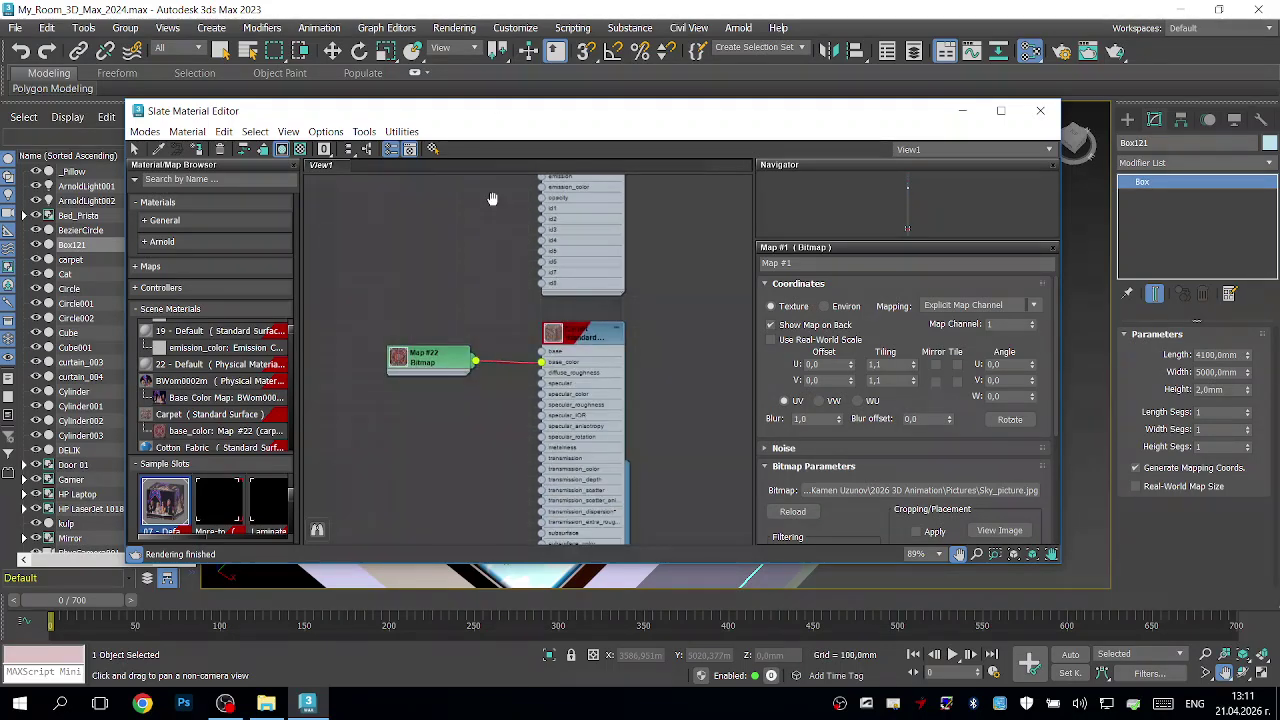
{"action": "mouse_move", "coordinate": [515, 400]}
{"action": "middle_mouse_down"}
{"action": "mouse_move", "coordinate": [510, 142]}
{"action": "mouse_move", "coordinate": [488, 108]}
{"action": "middle_mouse_up"}
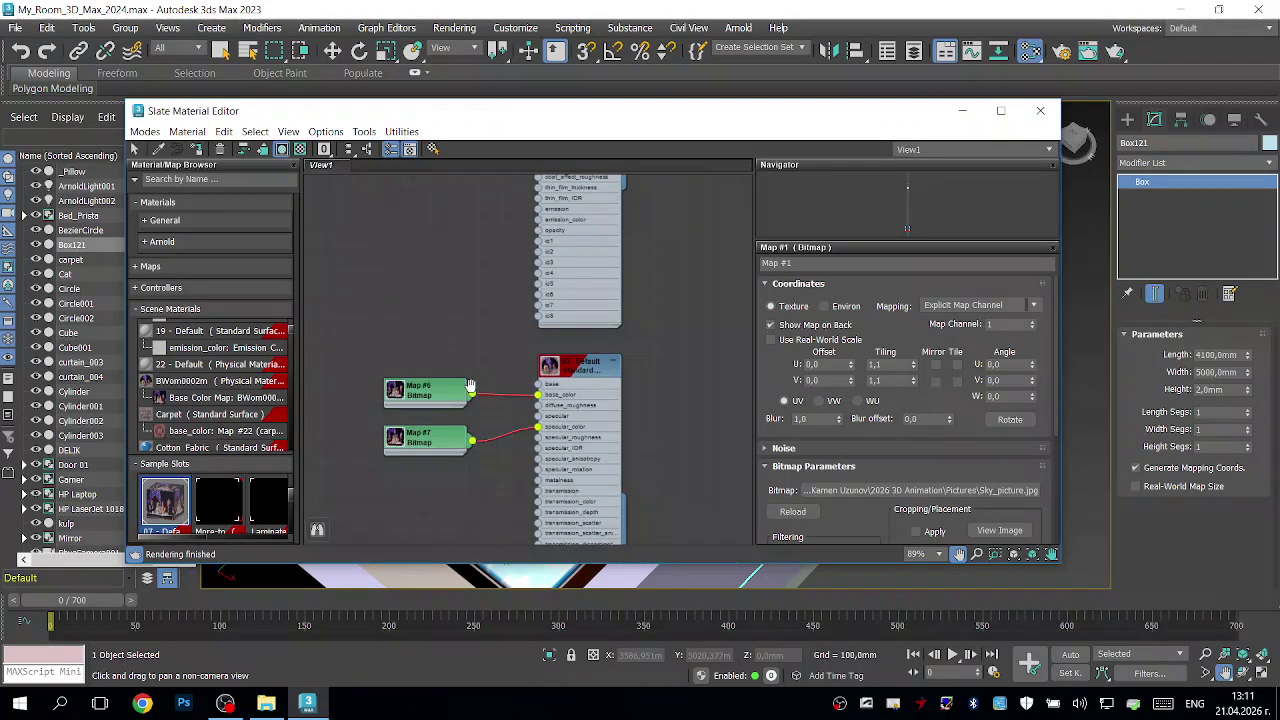
{"action": "middle_click_drag", "start_coordinate": [483, 395], "coordinate": [480, 122]}
{"action": "middle_click_drag", "start_coordinate": [491, 331], "coordinate": [491, 277]}
{"action": "middle_click_drag", "start_coordinate": [480, 460], "coordinate": [470, 358]}
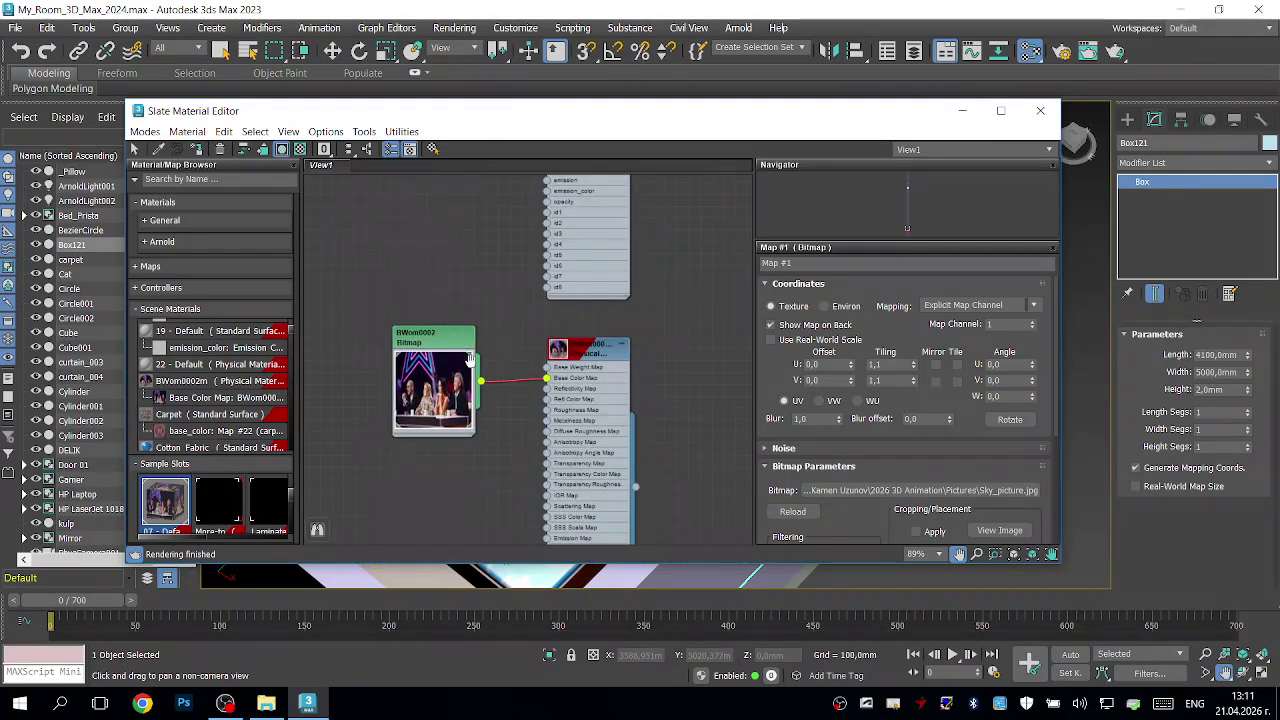
{"action": "middle_click_drag", "start_coordinate": [507, 418], "coordinate": [507, 293]}
{"action": "mouse_move", "coordinate": [505, 470]}
{"action": "middle_mouse_down"}
{"action": "mouse_move", "coordinate": [486, 343]}
{"action": "mouse_move", "coordinate": [491, 363]}
{"action": "middle_mouse_up"}
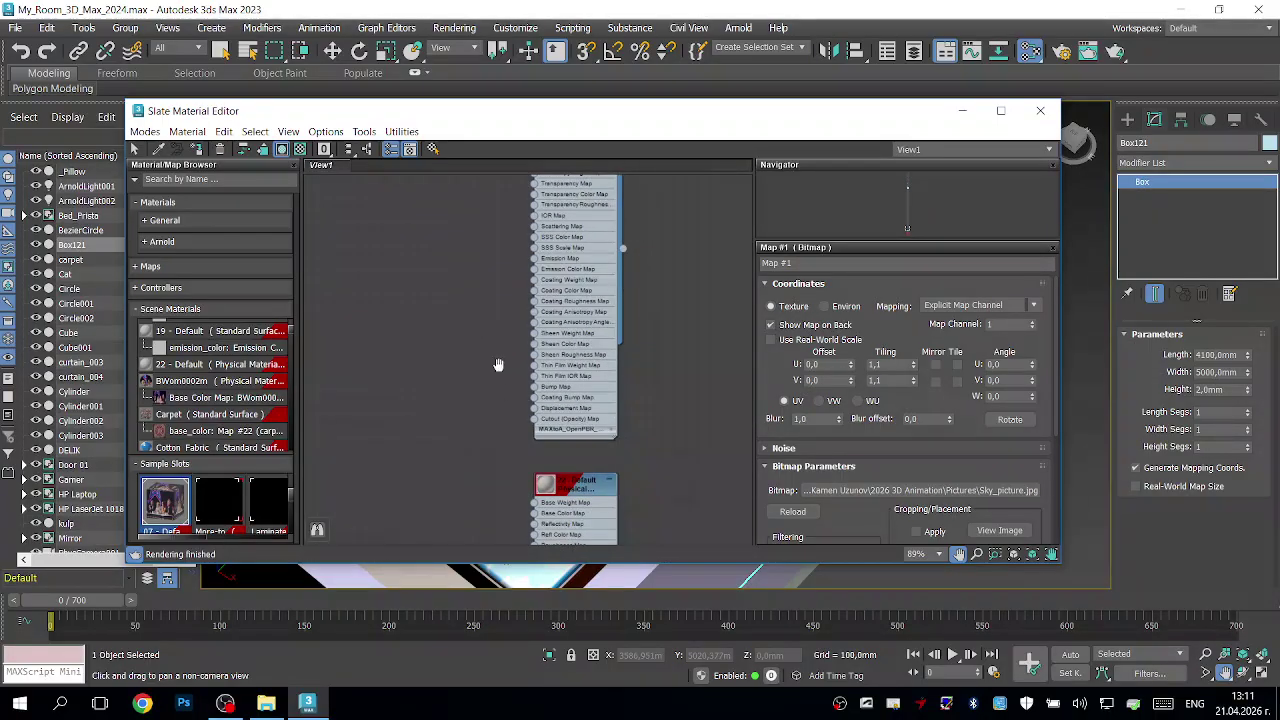
{"action": "middle_click_drag", "start_coordinate": [488, 490], "coordinate": [484, 329]}
{"action": "middle_click_drag", "start_coordinate": [494, 382], "coordinate": [491, 223]}
{"action": "mouse_move", "coordinate": [490, 470]}
{"action": "middle_mouse_down"}
{"action": "mouse_move", "coordinate": [504, 299]}
{"action": "mouse_move", "coordinate": [486, 237]}
{"action": "middle_mouse_up"}
{"action": "middle_click_drag", "start_coordinate": [494, 385], "coordinate": [508, 228]}
{"action": "middle_click_drag", "start_coordinate": [462, 484], "coordinate": [478, 332]}
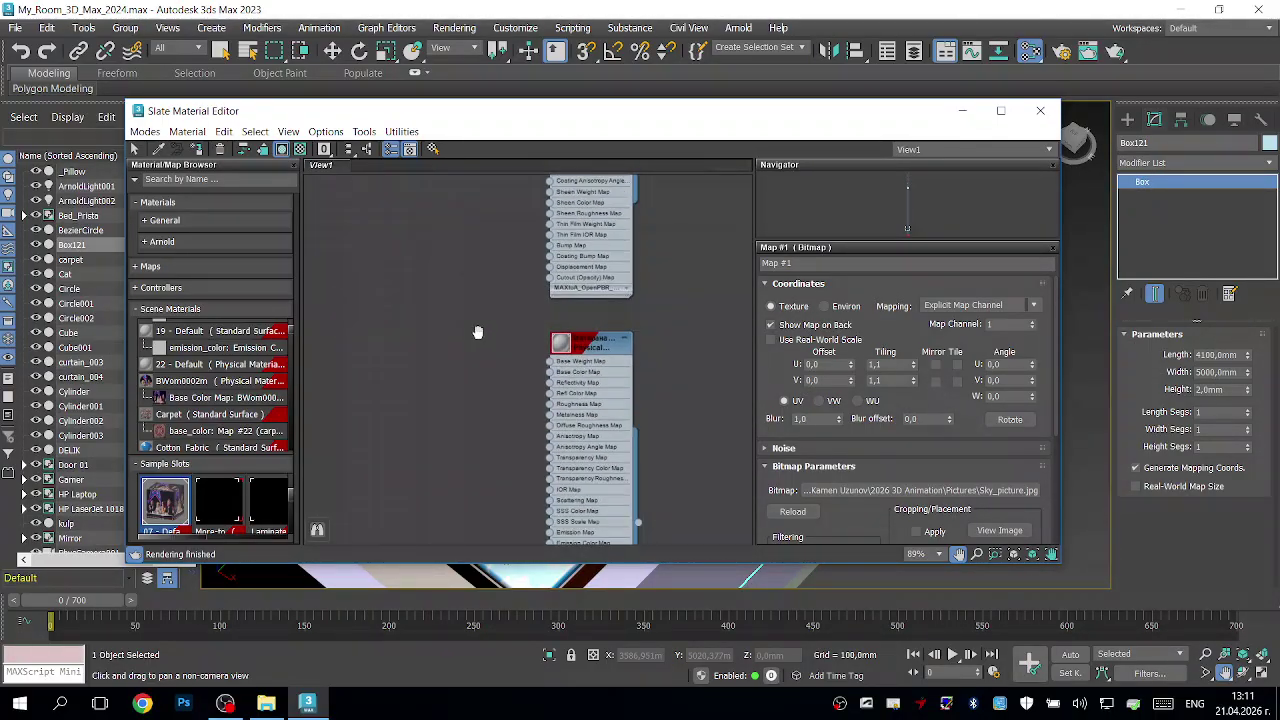
{"action": "mouse_move", "coordinate": [480, 400]}
{"action": "middle_mouse_down"}
{"action": "mouse_move", "coordinate": [466, 372]}
{"action": "mouse_move", "coordinate": [471, 237]}
{"action": "middle_mouse_up"}
{"action": "middle_click_drag", "start_coordinate": [488, 425], "coordinate": [470, 330]}
Step: Bring the More-to sample material into the node view and relink its Base Color bitmap to Sky_picture.jpg
{"action": "left_click", "coordinate": [221, 516]}
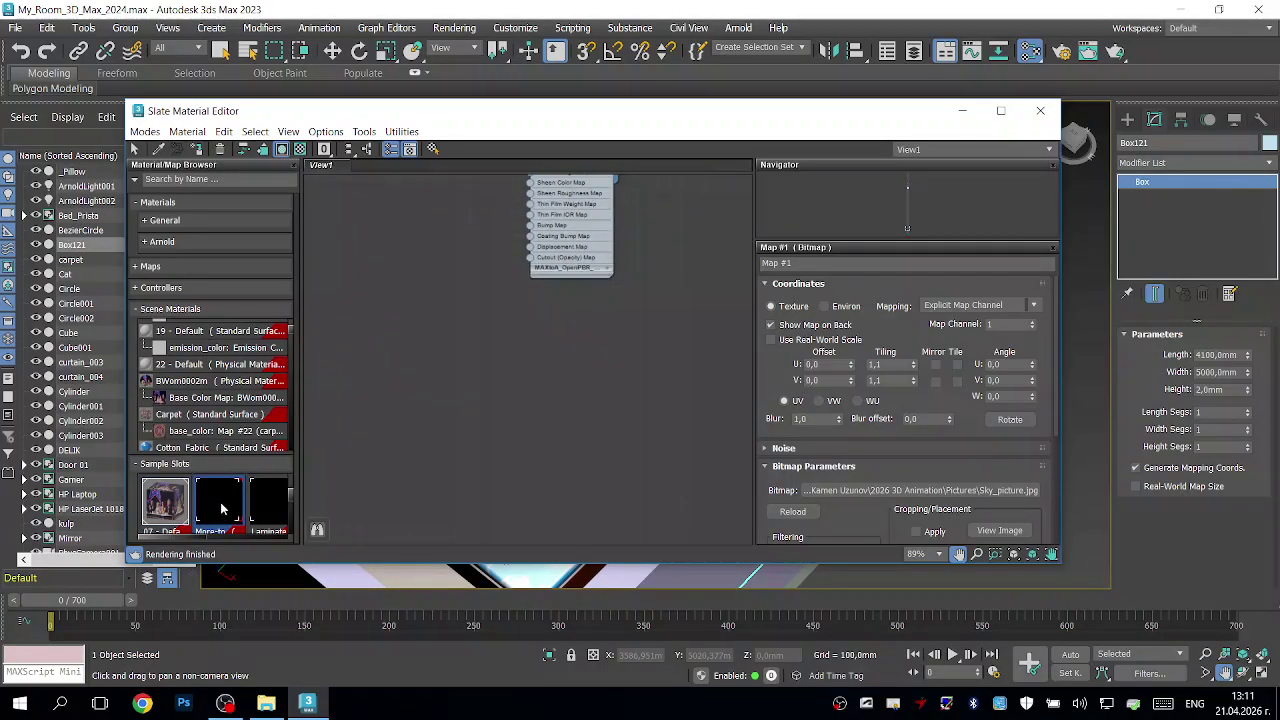
{"action": "double_click", "coordinate": [222, 509]}
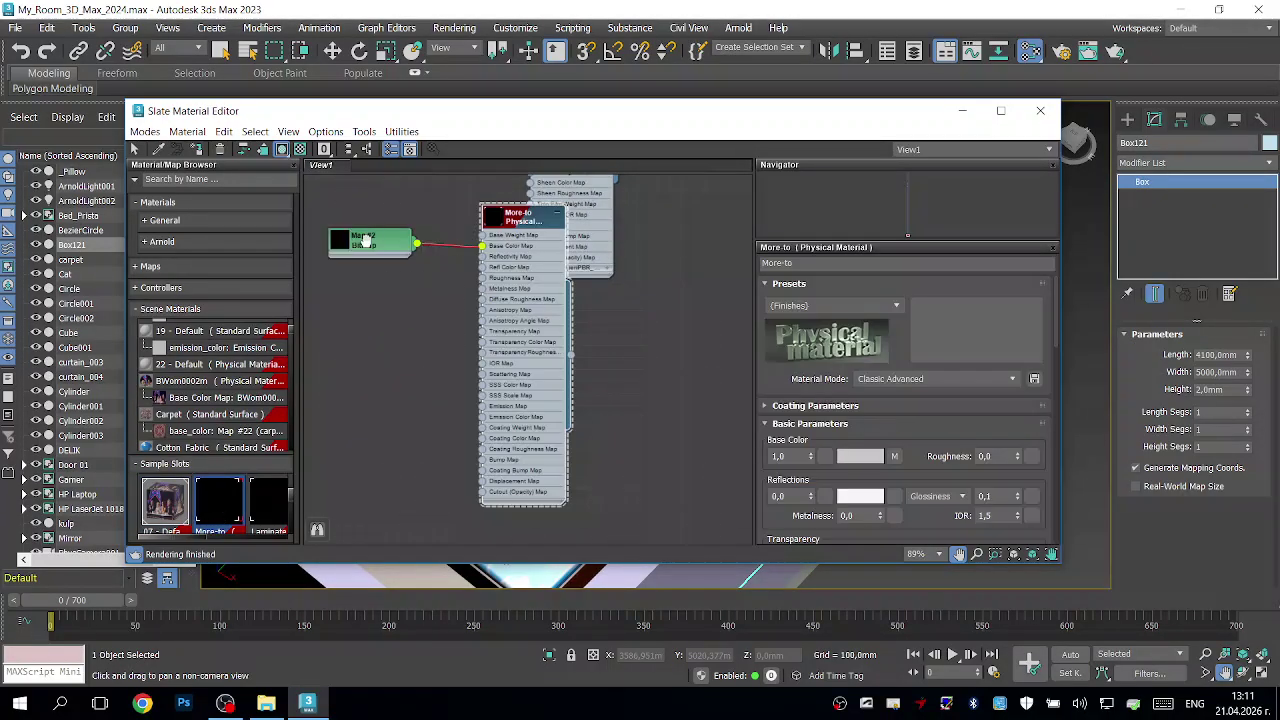
{"action": "double_click", "coordinate": [366, 241]}
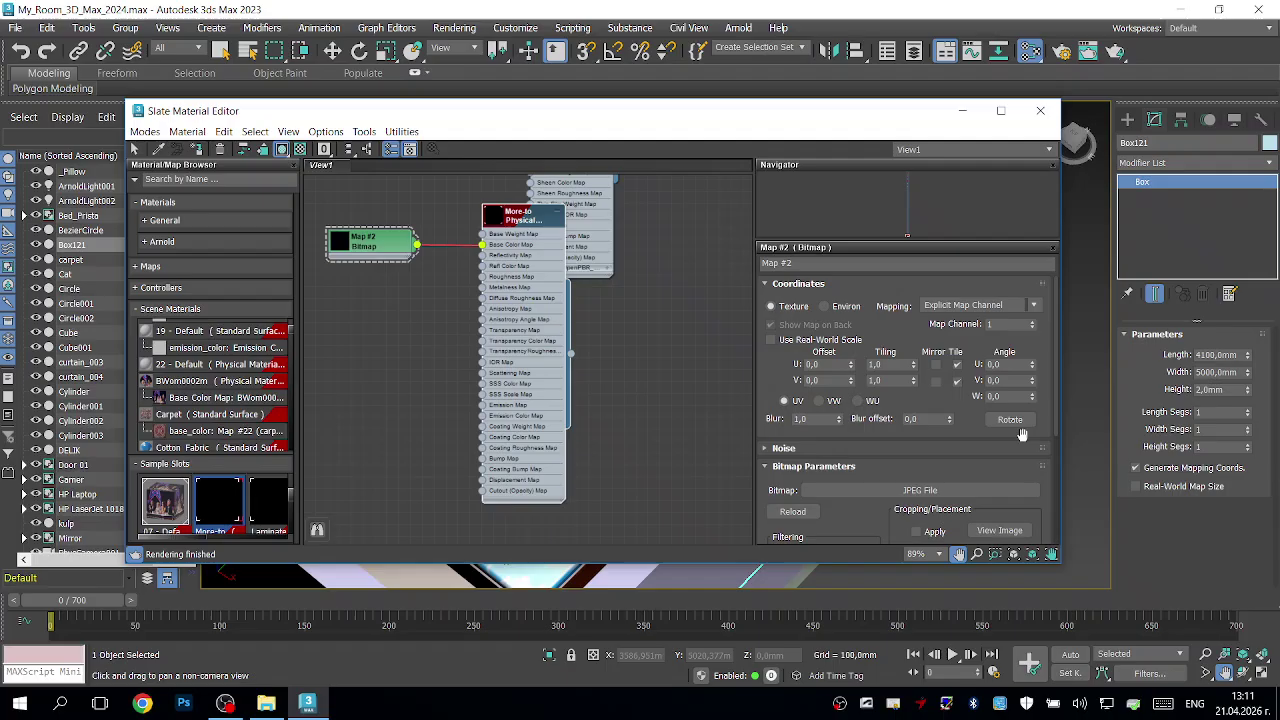
{"action": "left_click", "coordinate": [962, 490]}
{"action": "scroll", "coordinate": [407, 334], "scroll_direction": "down", "scroll_amount": 5}
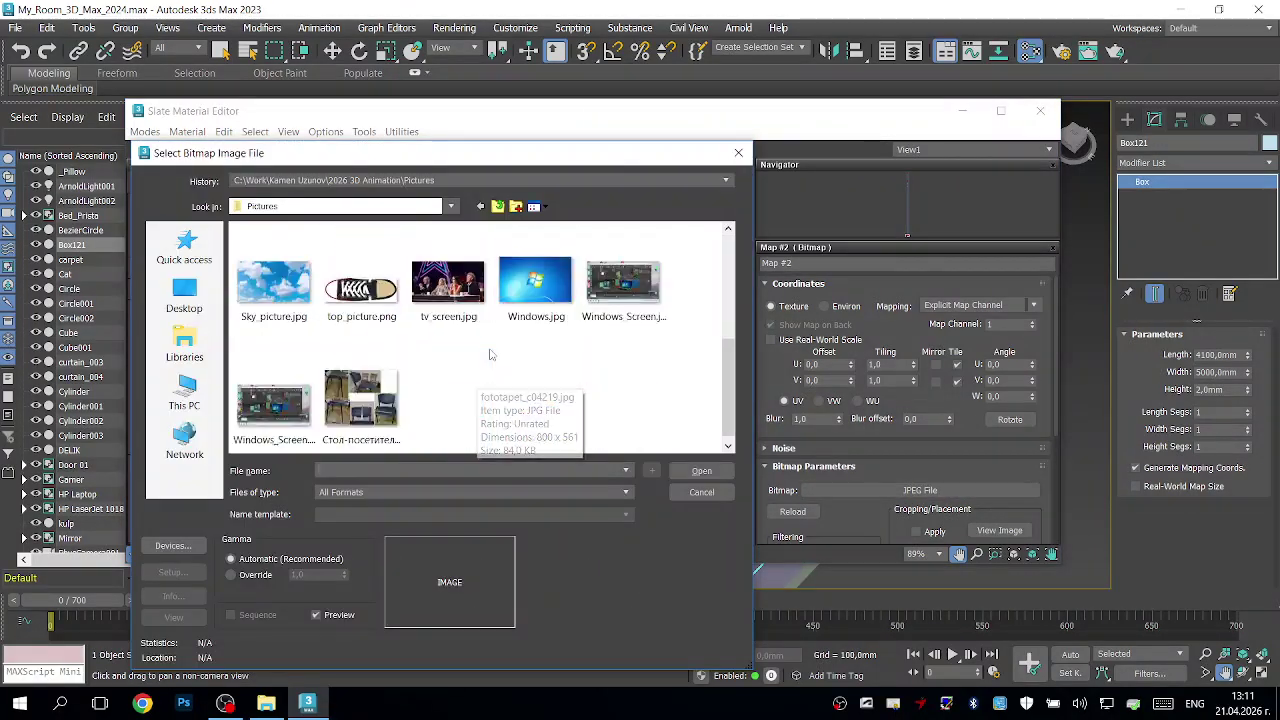
{"action": "double_click", "coordinate": [274, 284]}
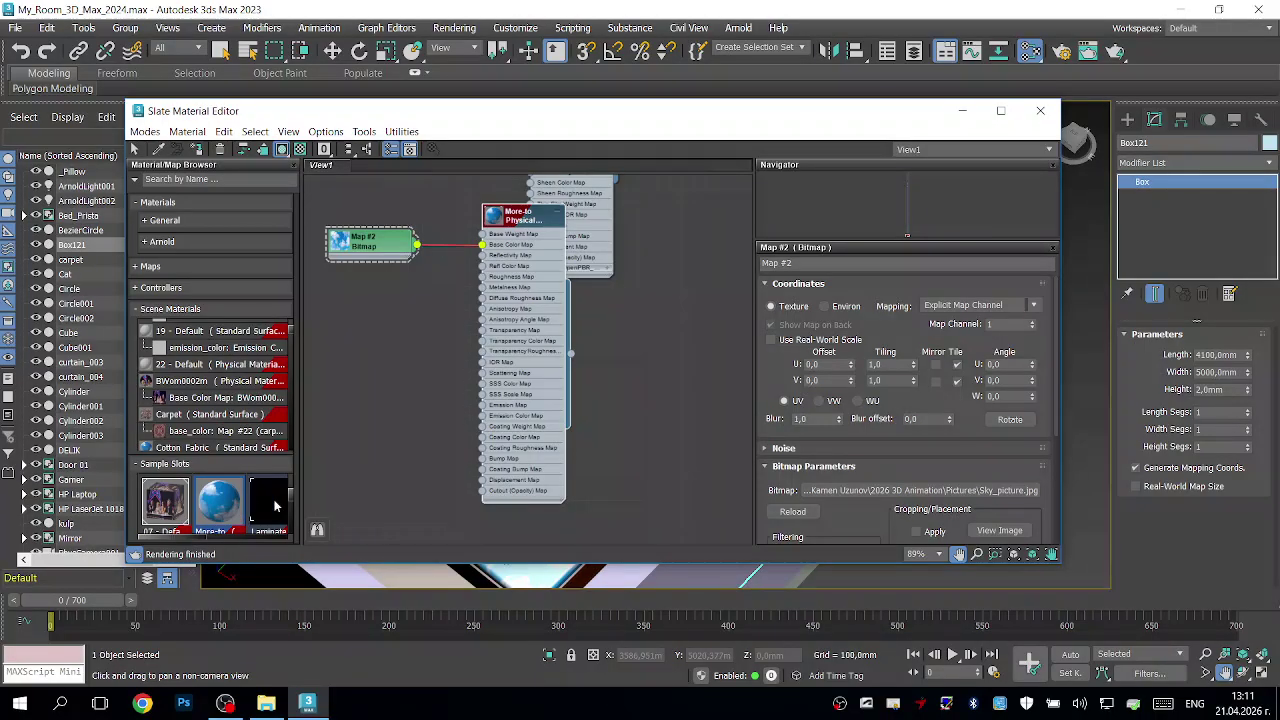
Step: Bring the Laminate_Flor sample material into the node view and relink its diffuse_roughness bitmap to Sky_picture.jpg
{"action": "double_click", "coordinate": [276, 500]}
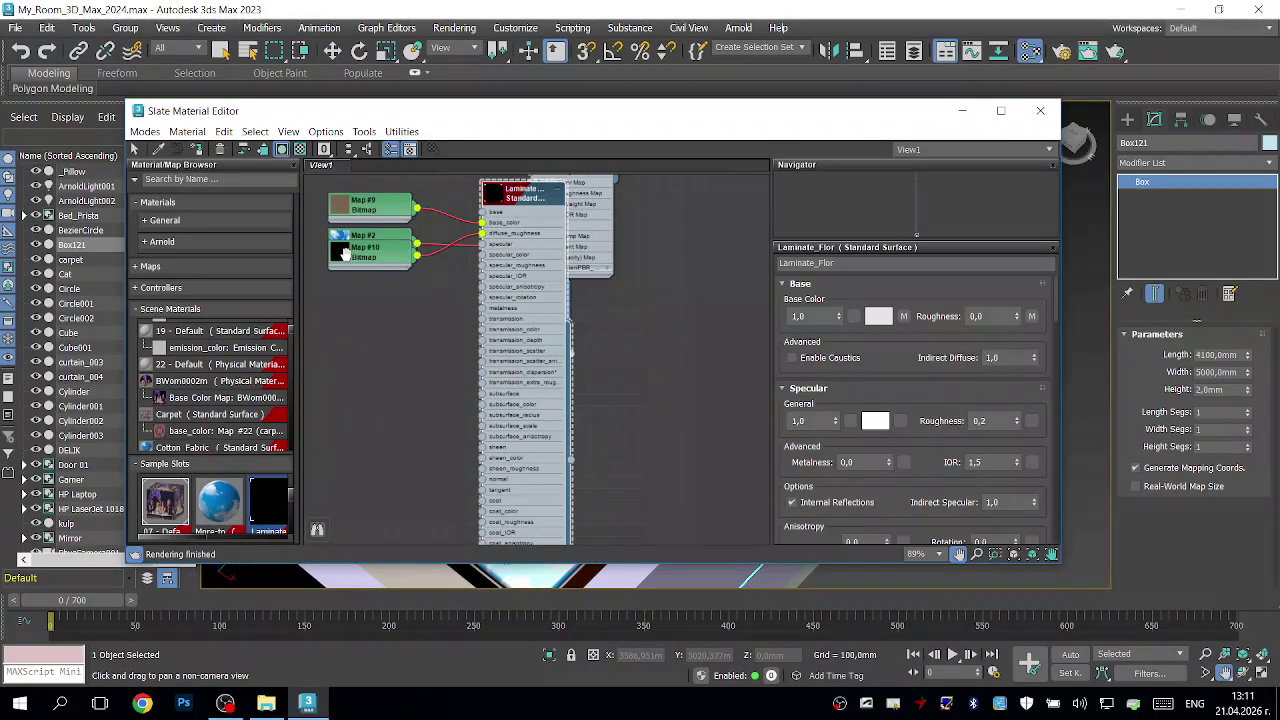
{"action": "double_click", "coordinate": [344, 253]}
{"action": "double_click", "coordinate": [372, 305]}
{"action": "double_click", "coordinate": [357, 258]}
{"action": "double_click", "coordinate": [353, 253]}
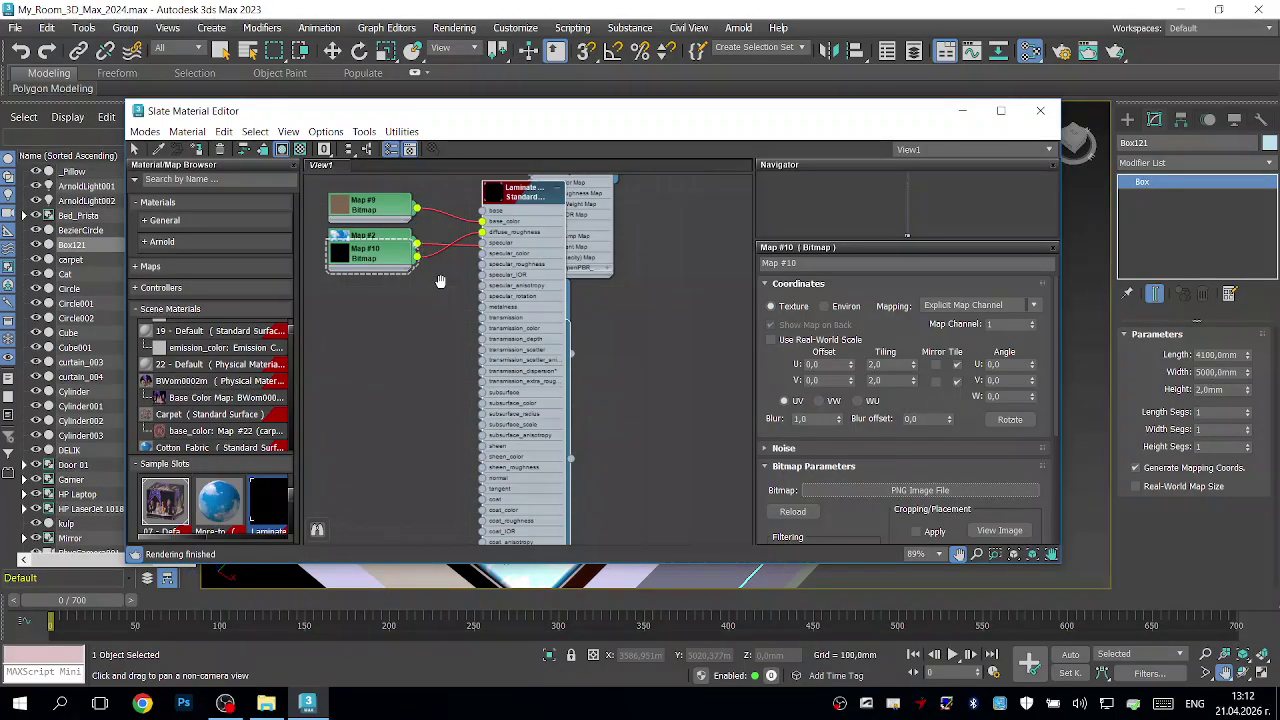
{"action": "left_click", "coordinate": [875, 490]}
{"action": "scroll", "coordinate": [540, 320], "scroll_direction": "down", "scroll_amount": 3}
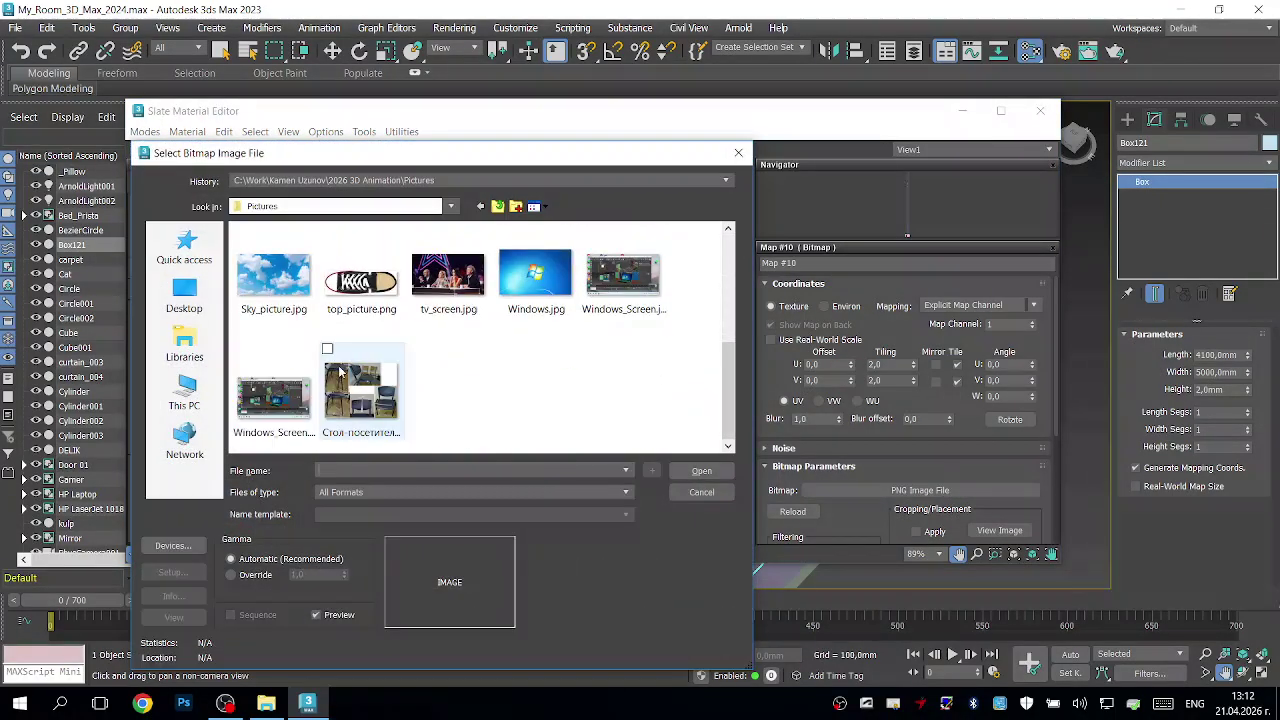
{"action": "left_click", "coordinate": [275, 287]}
{"action": "double_click", "coordinate": [275, 287]}
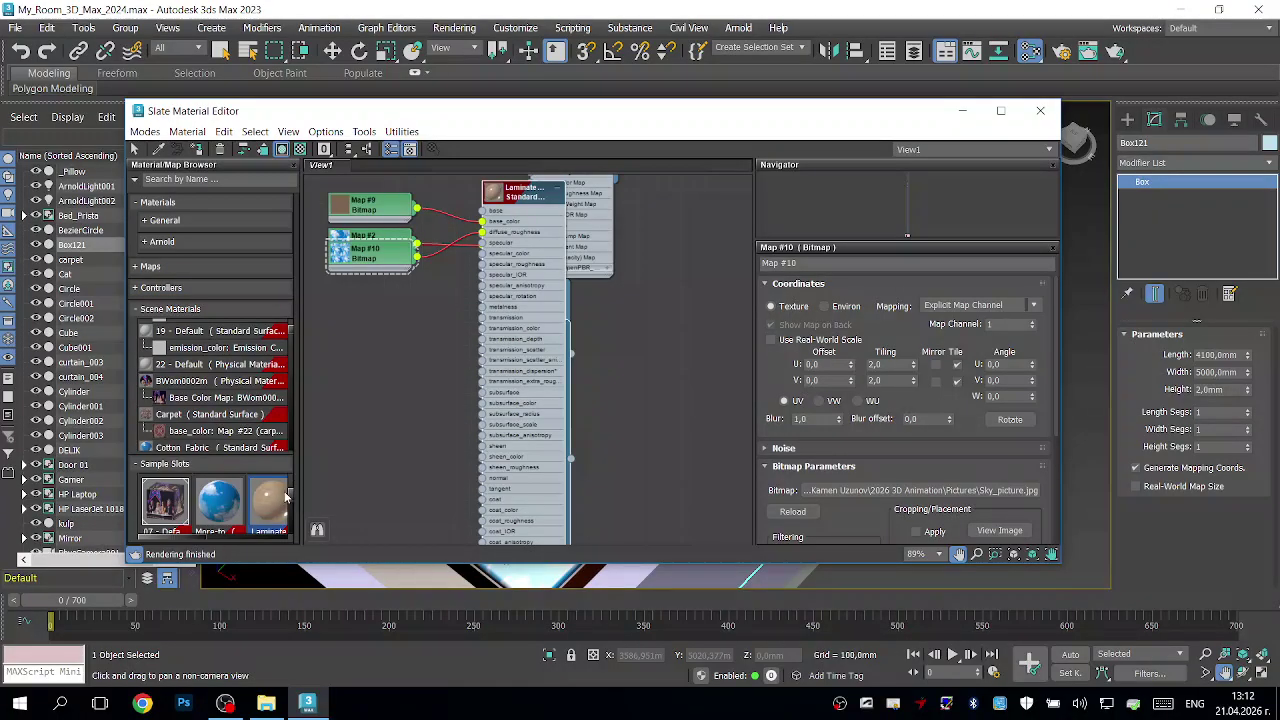
Step: Check the remaining sample slots, and close the Slate Material Editor and the Arnold render message window
{"action": "left_click_drag", "start_coordinate": [291, 500], "coordinate": [297, 462]}
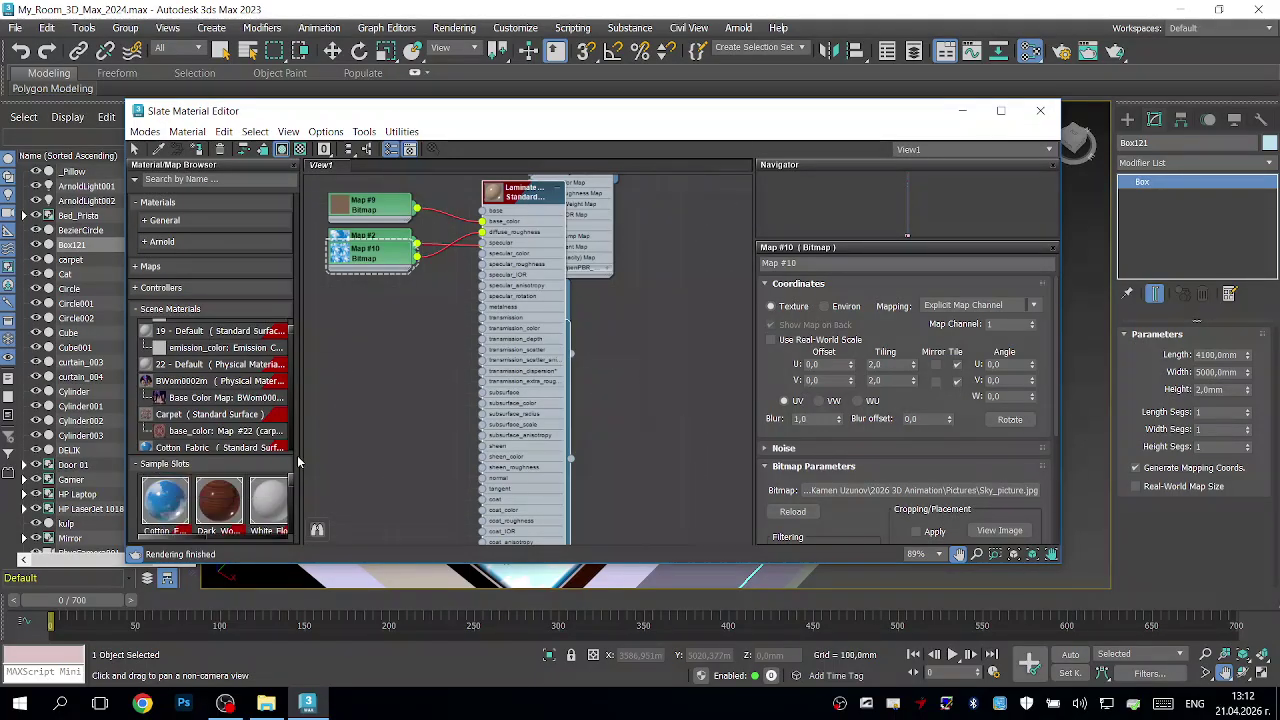
{"action": "left_click", "coordinate": [1040, 110]}
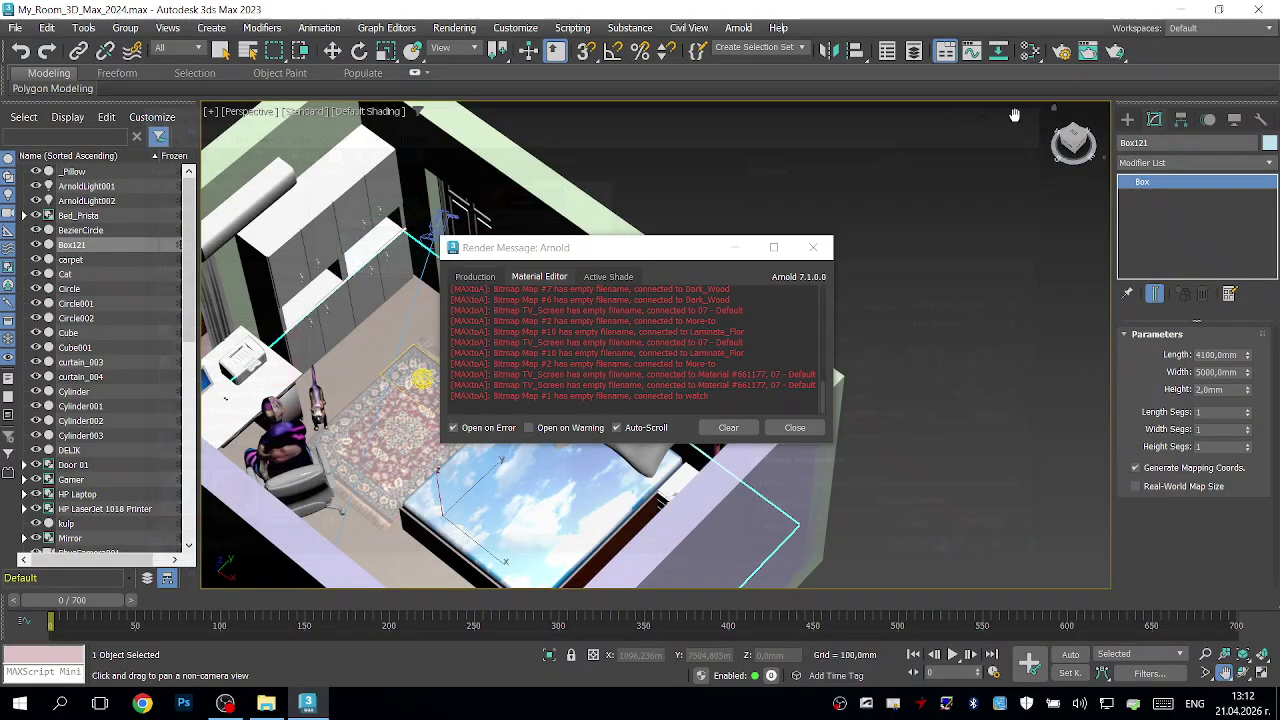
{"action": "left_click", "coordinate": [786, 426]}
Step: Examine the room through the camera and perspective views to look for a suitable render viewpoint
{"action": "scroll", "coordinate": [360, 428], "scroll_direction": "up", "scroll_amount": 3}
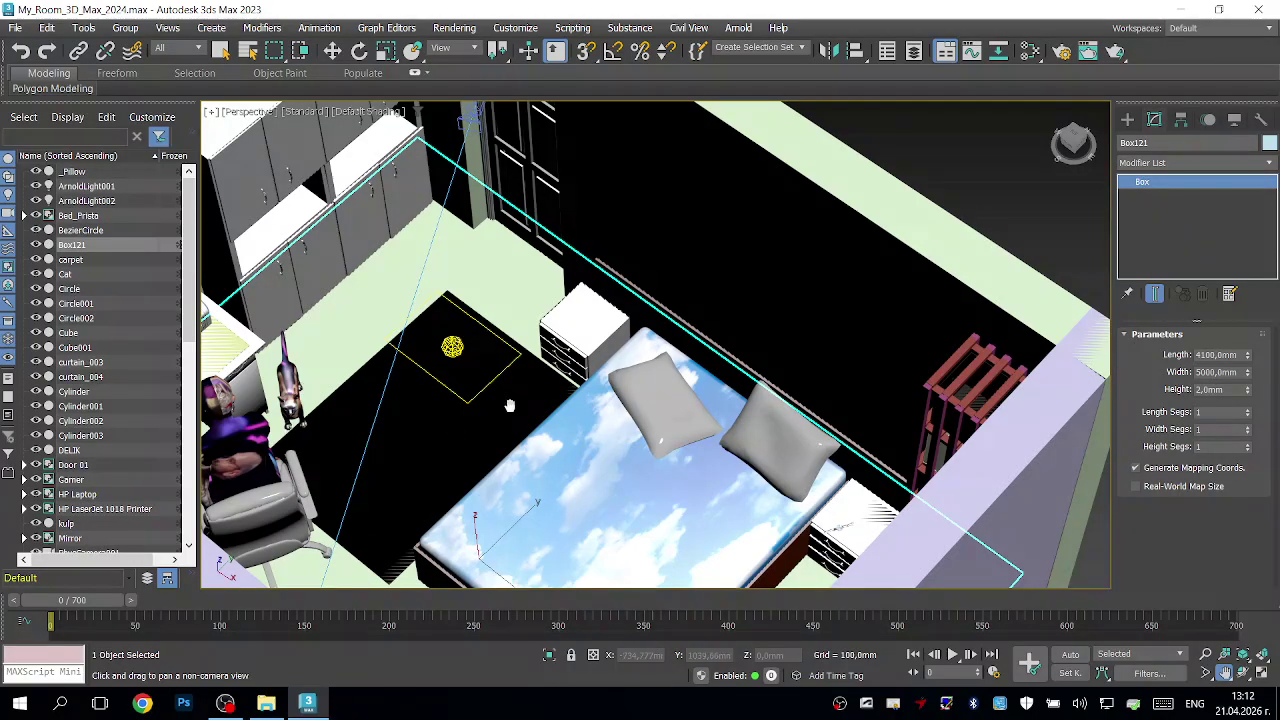
{"action": "key", "text": "c"}
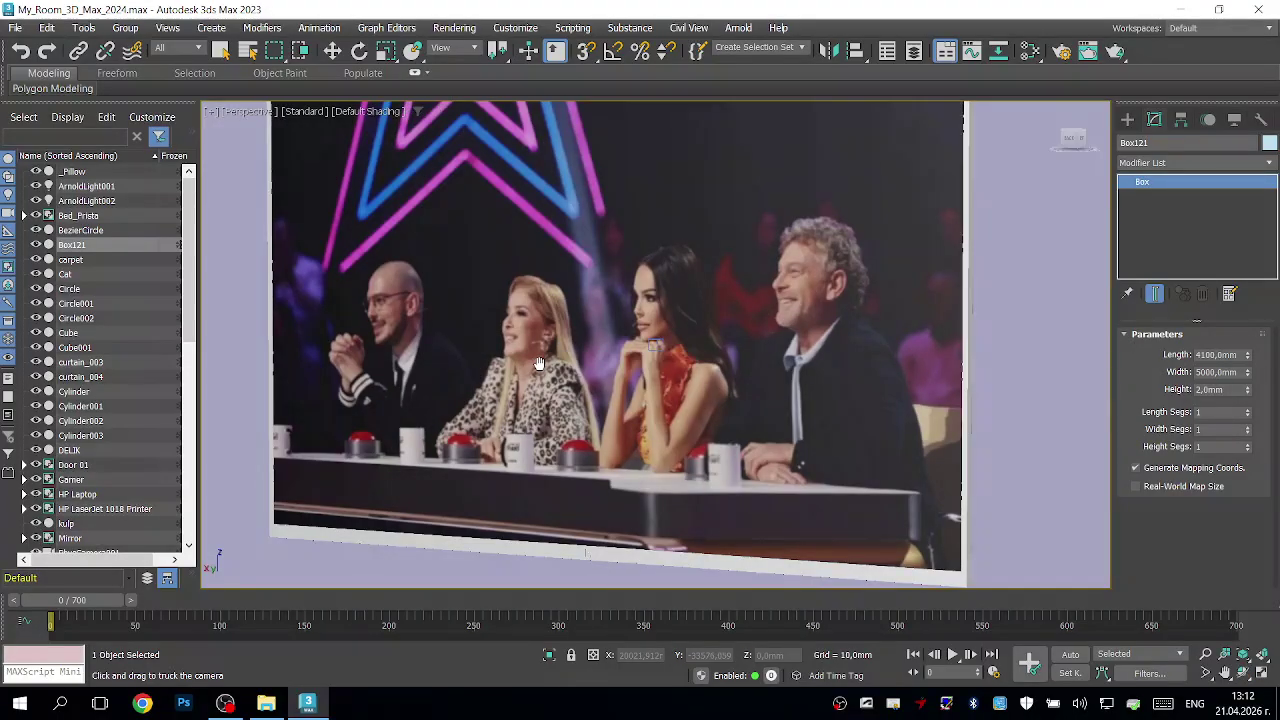
{"action": "key", "text": "p"}
{"action": "scroll", "coordinate": [541, 352], "scroll_direction": "down", "scroll_amount": 4}
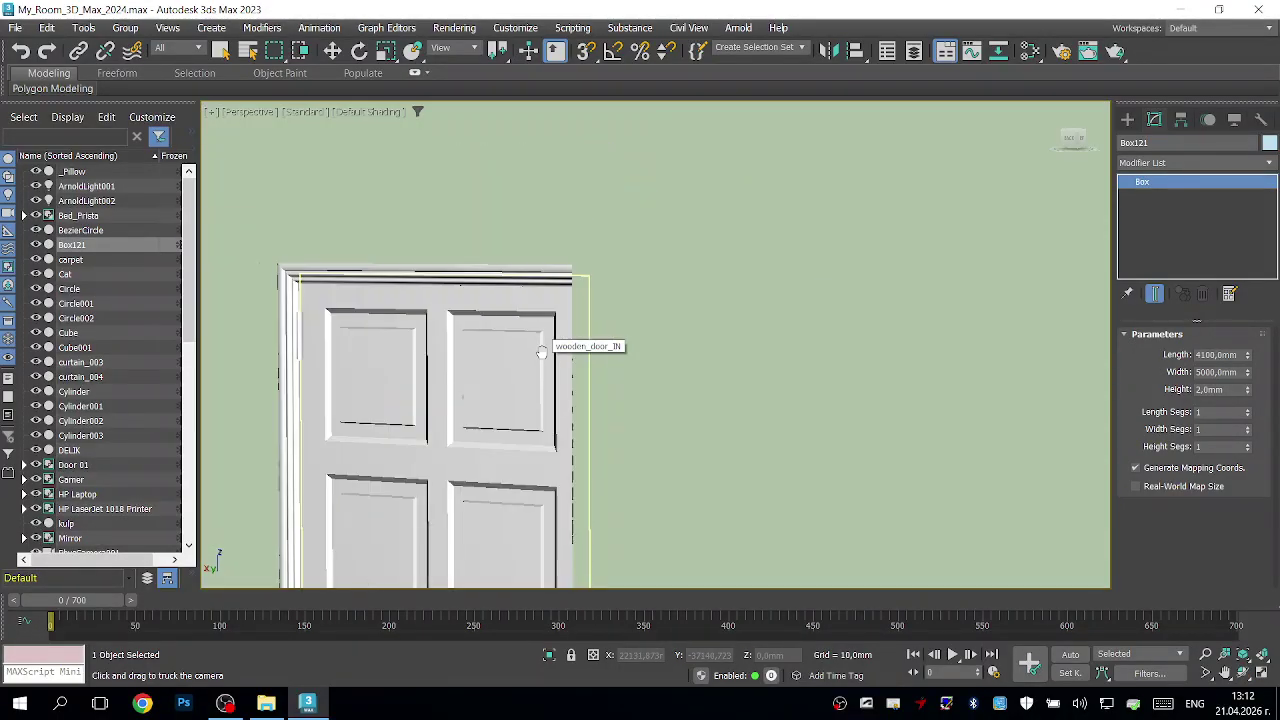
{"action": "scroll", "coordinate": [540, 351], "scroll_direction": "down", "scroll_amount": 3}
{"action": "scroll", "coordinate": [540, 351], "scroll_direction": "up", "scroll_amount": 6}
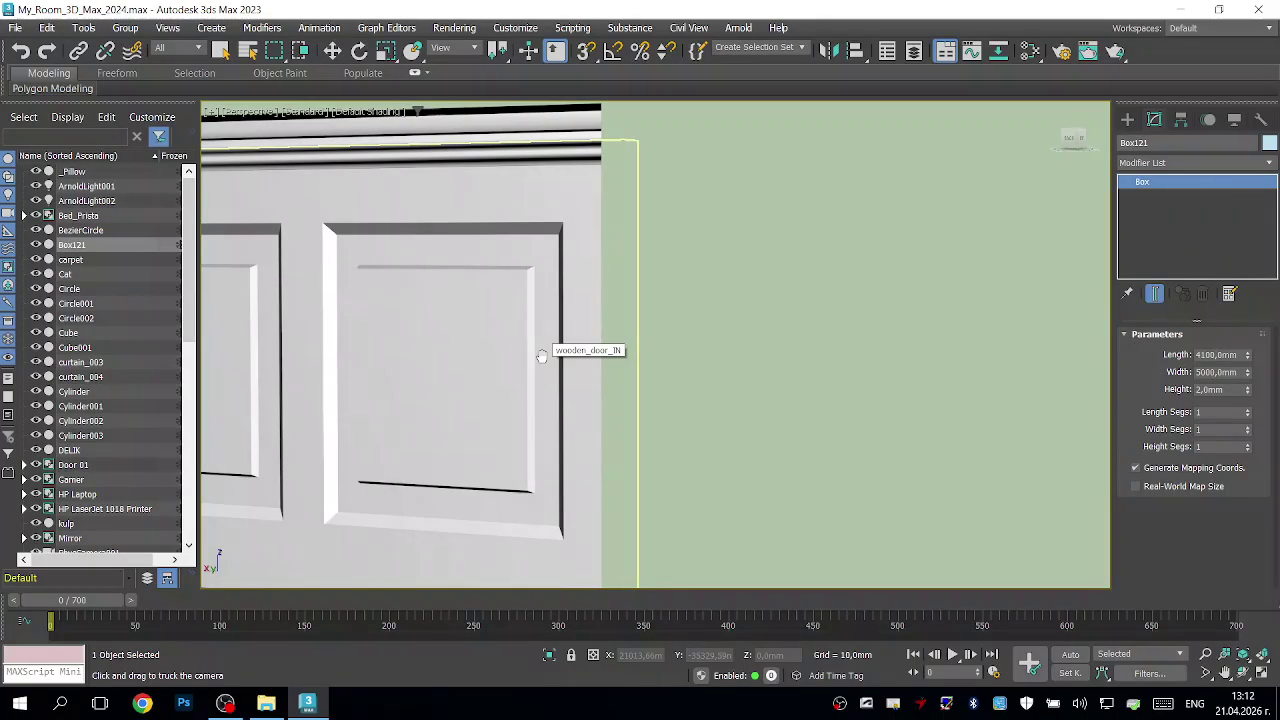
{"action": "key", "text": "c"}
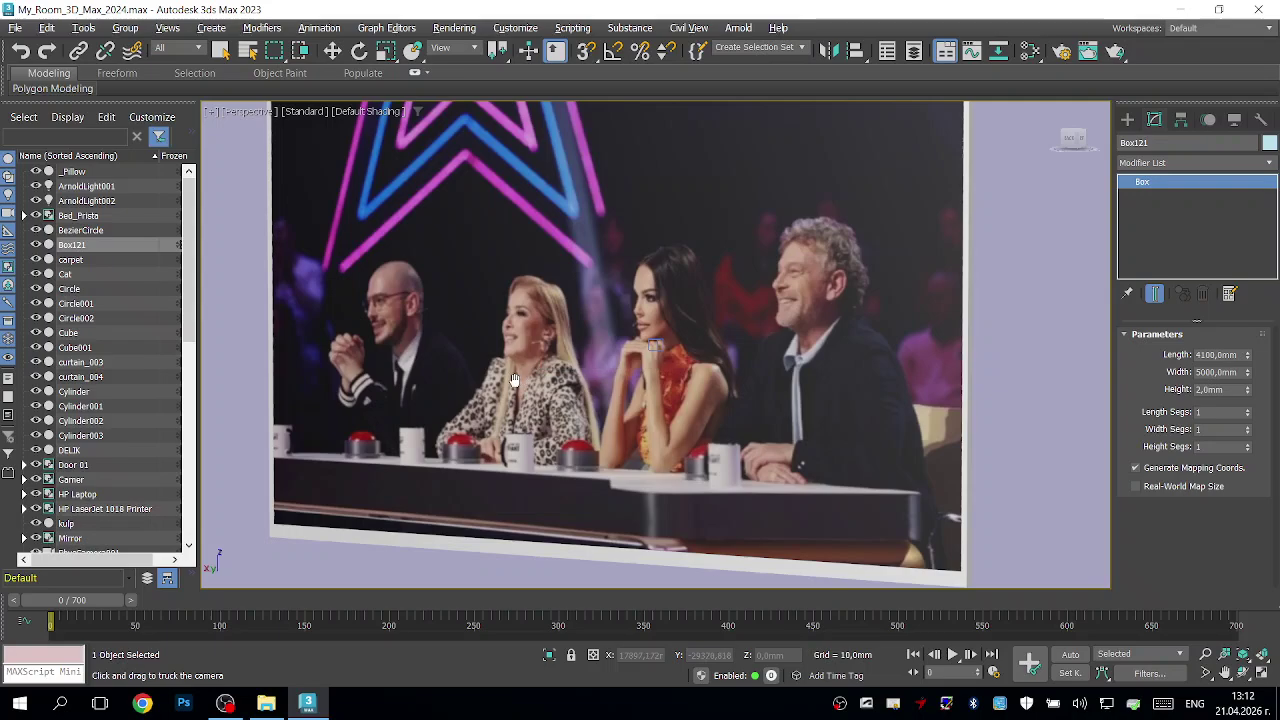
{"action": "key", "text": "p"}
{"action": "scroll", "coordinate": [511, 389], "scroll_direction": "up", "scroll_amount": 5}
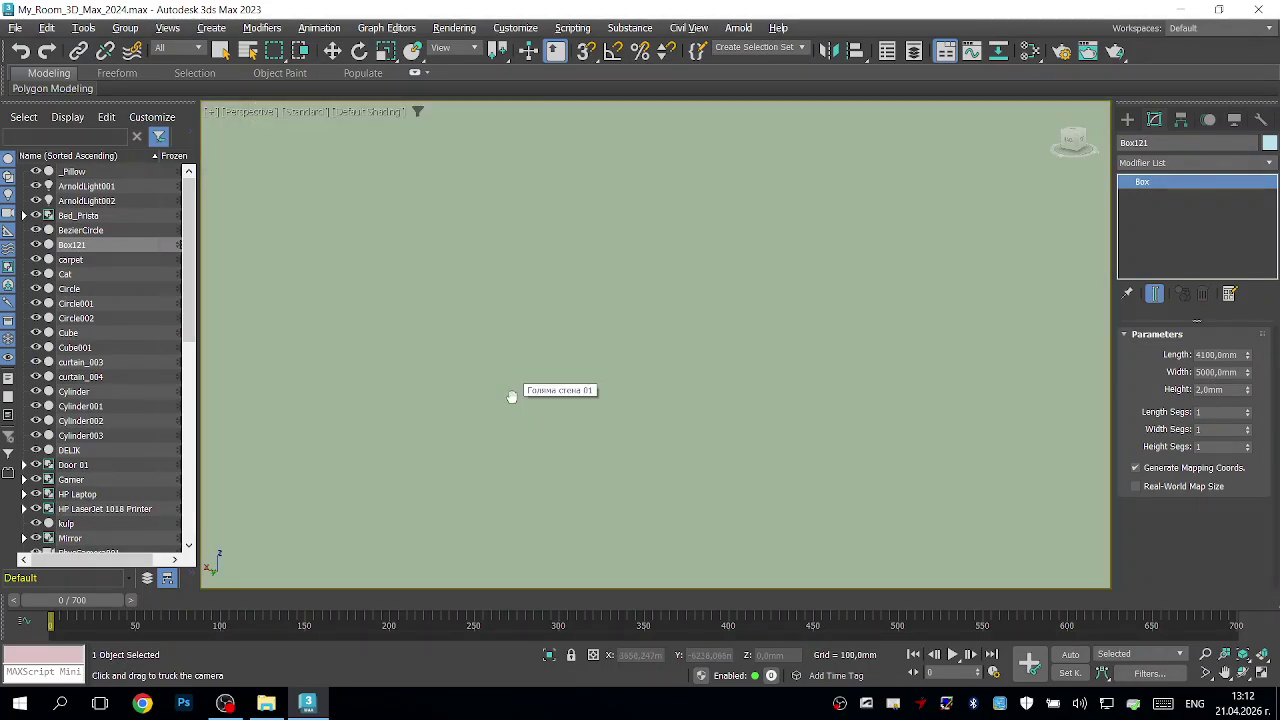
{"action": "scroll", "coordinate": [580, 356], "scroll_direction": "down", "scroll_amount": 5}
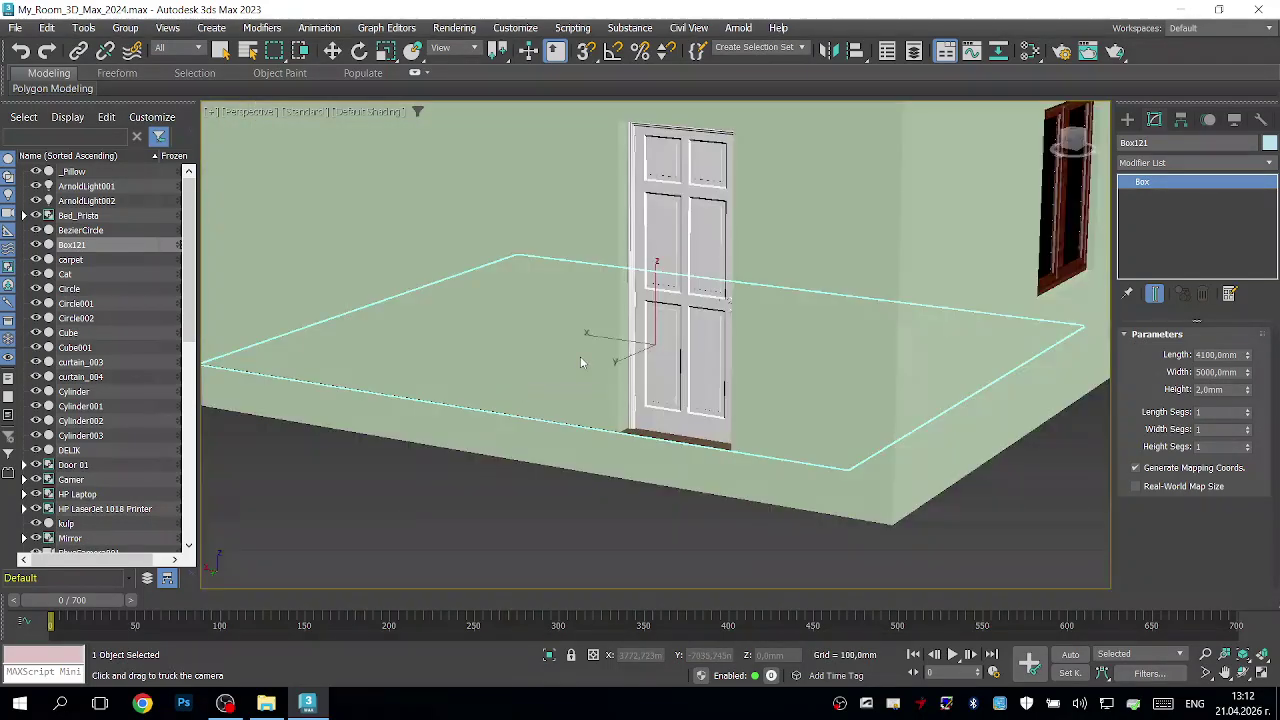
Step: Frame the desk with the seated figure, the cat and the carpet in the perspective view
{"action": "middle_click_drag", "start_coordinate": [617, 351], "coordinate": [657, 411], "text": "alt"}
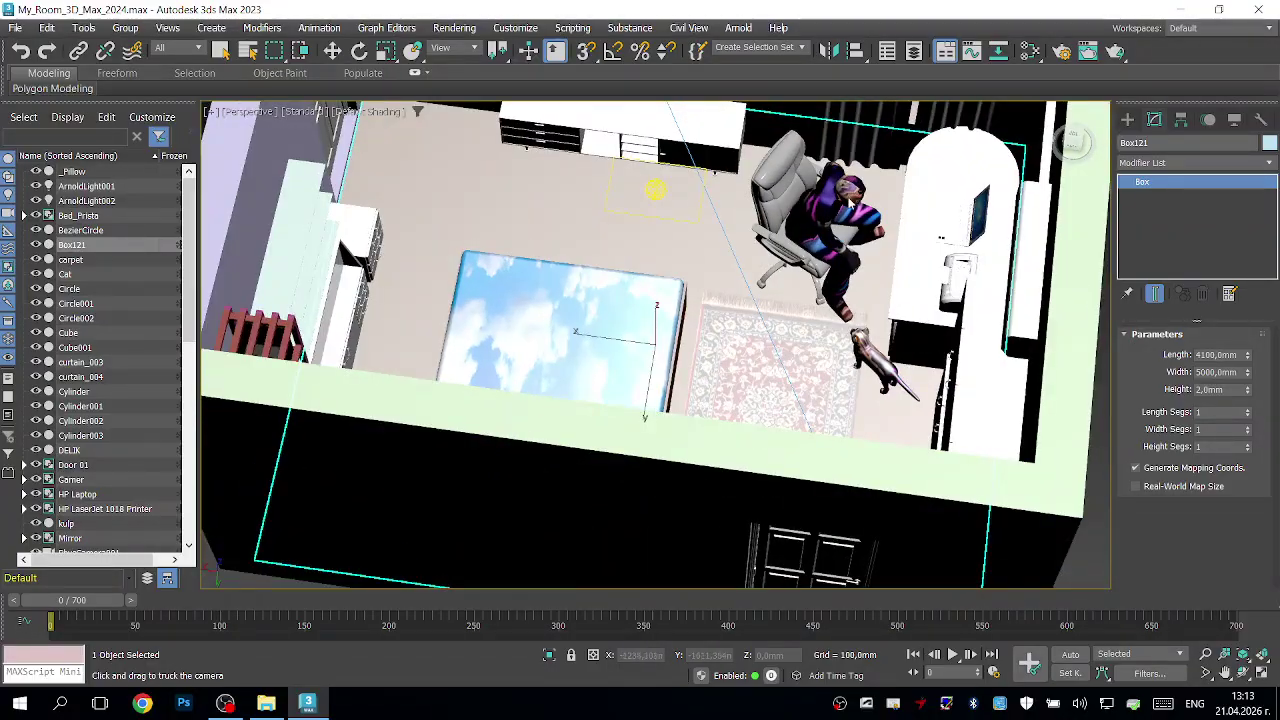
{"action": "scroll", "coordinate": [725, 283], "scroll_direction": "up", "scroll_amount": 4}
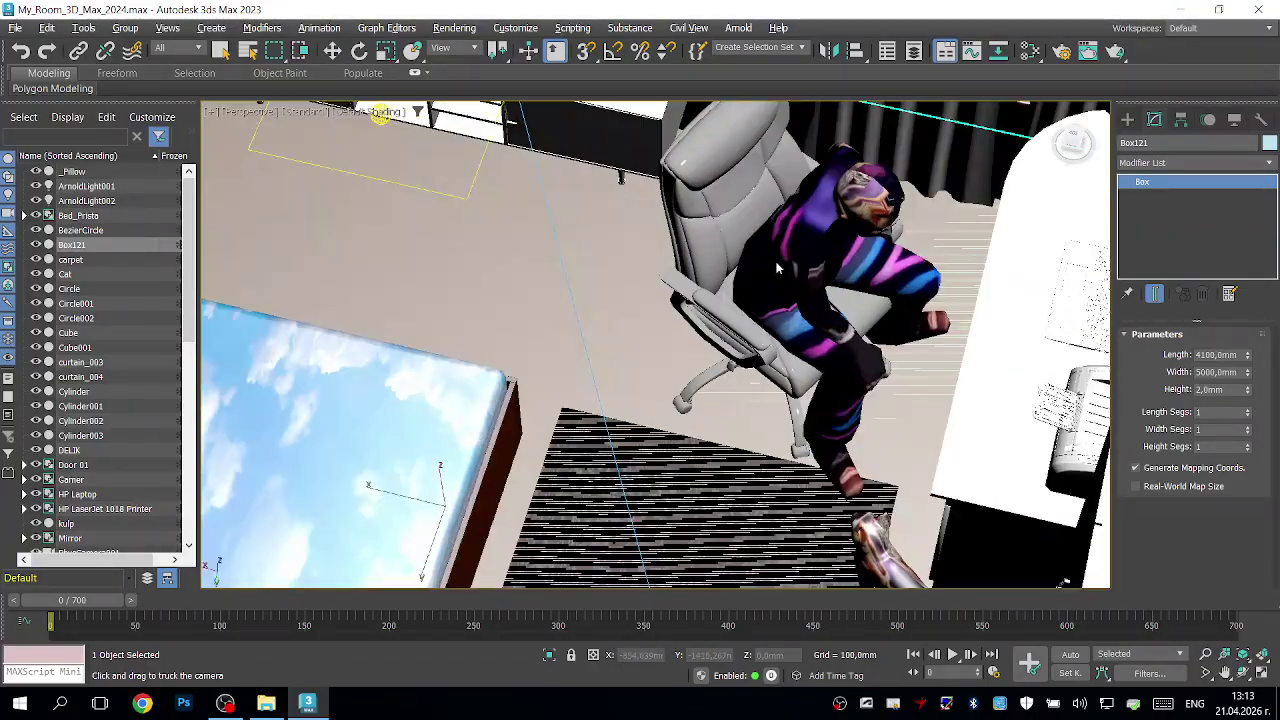
{"action": "middle_click_drag", "start_coordinate": [777, 268], "coordinate": [698, 471], "text": "alt"}
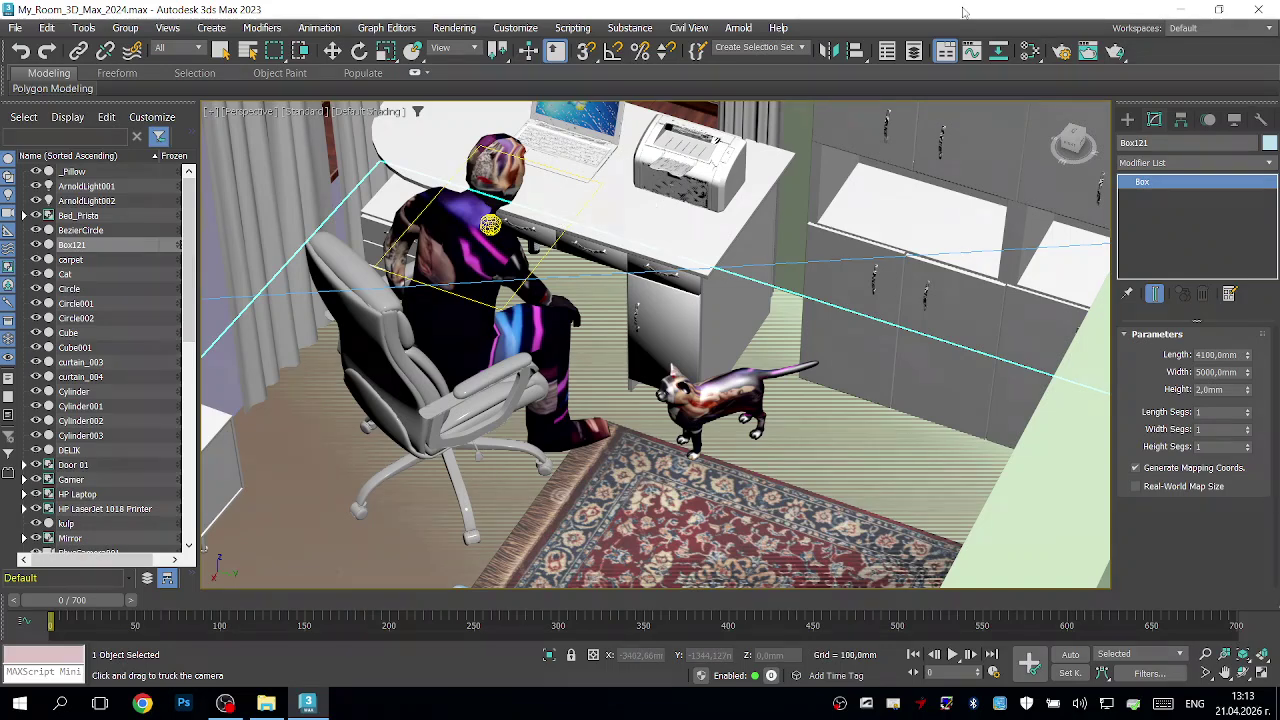
Step: Set the time output in the Arnold render setup to a single frame
{"action": "left_click", "coordinate": [1061, 52]}
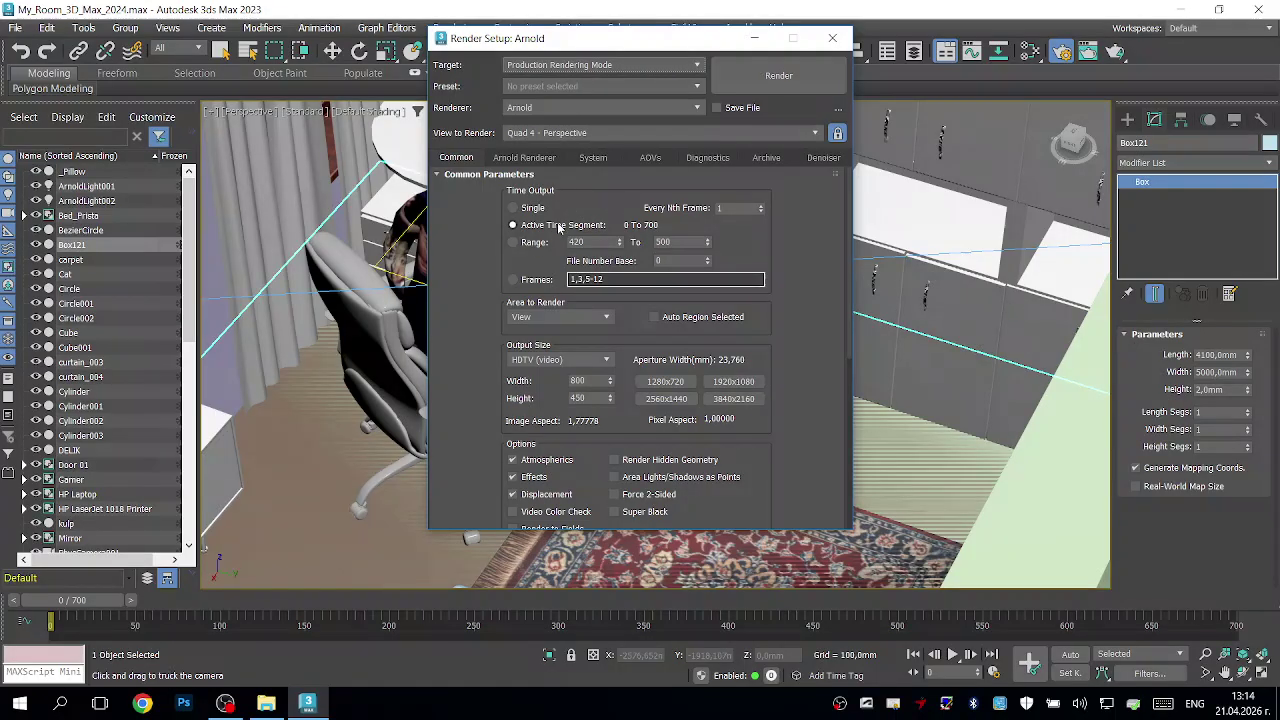
{"action": "left_click", "coordinate": [513, 226]}
{"action": "left_click", "coordinate": [512, 208]}
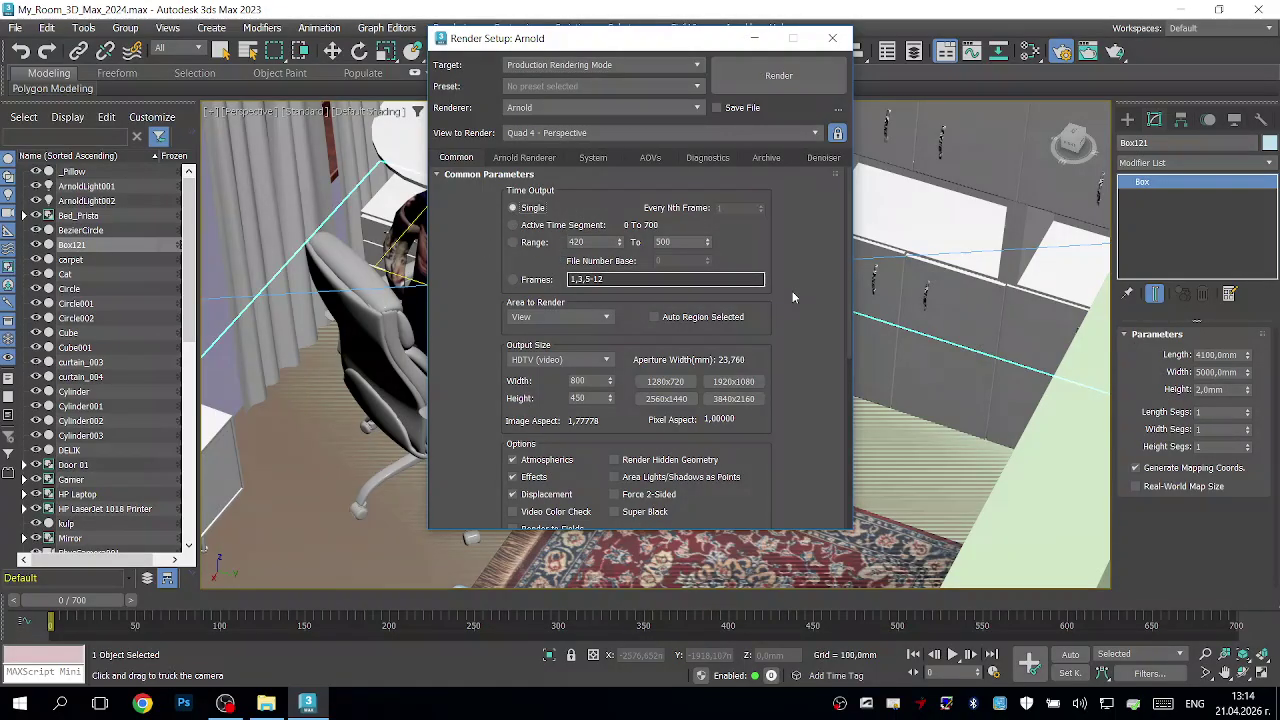
Step: Review the common render parameters and render the perspective view as a single 800x450 Arnold frame
{"action": "scroll", "coordinate": [792, 338], "scroll_direction": "down", "scroll_amount": 5}
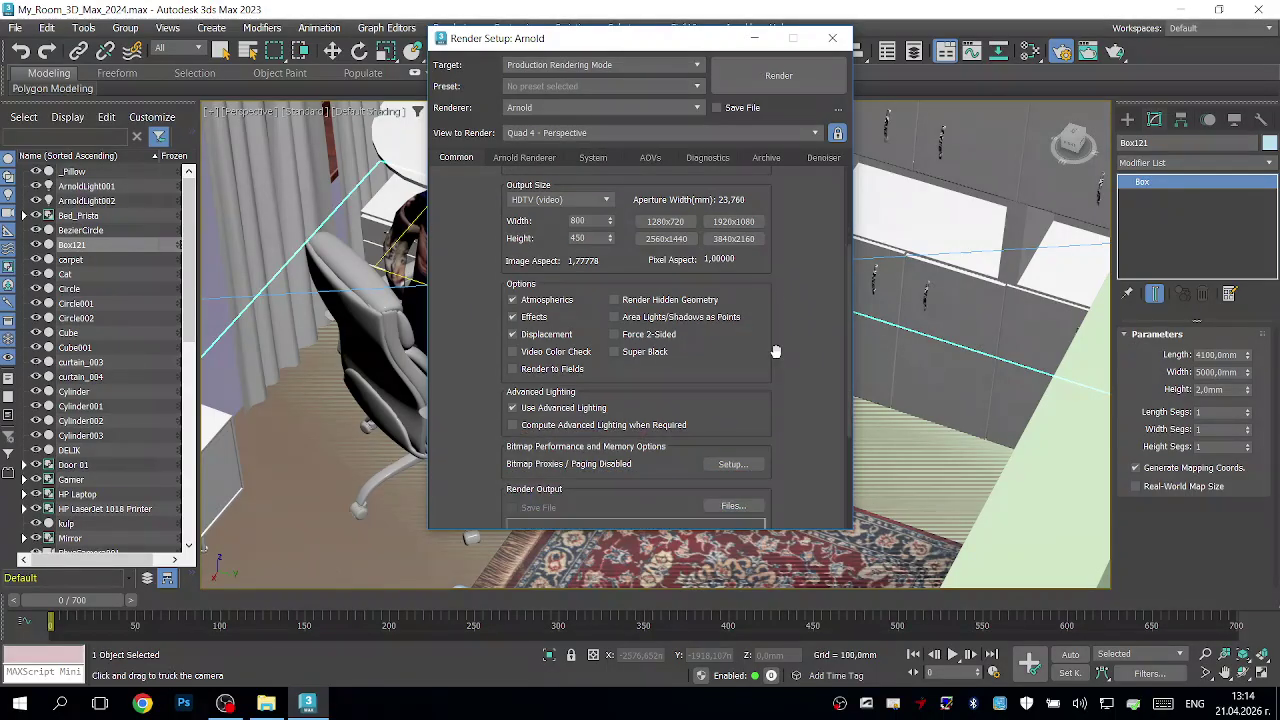
{"action": "scroll", "coordinate": [776, 351], "scroll_direction": "down", "scroll_amount": 5}
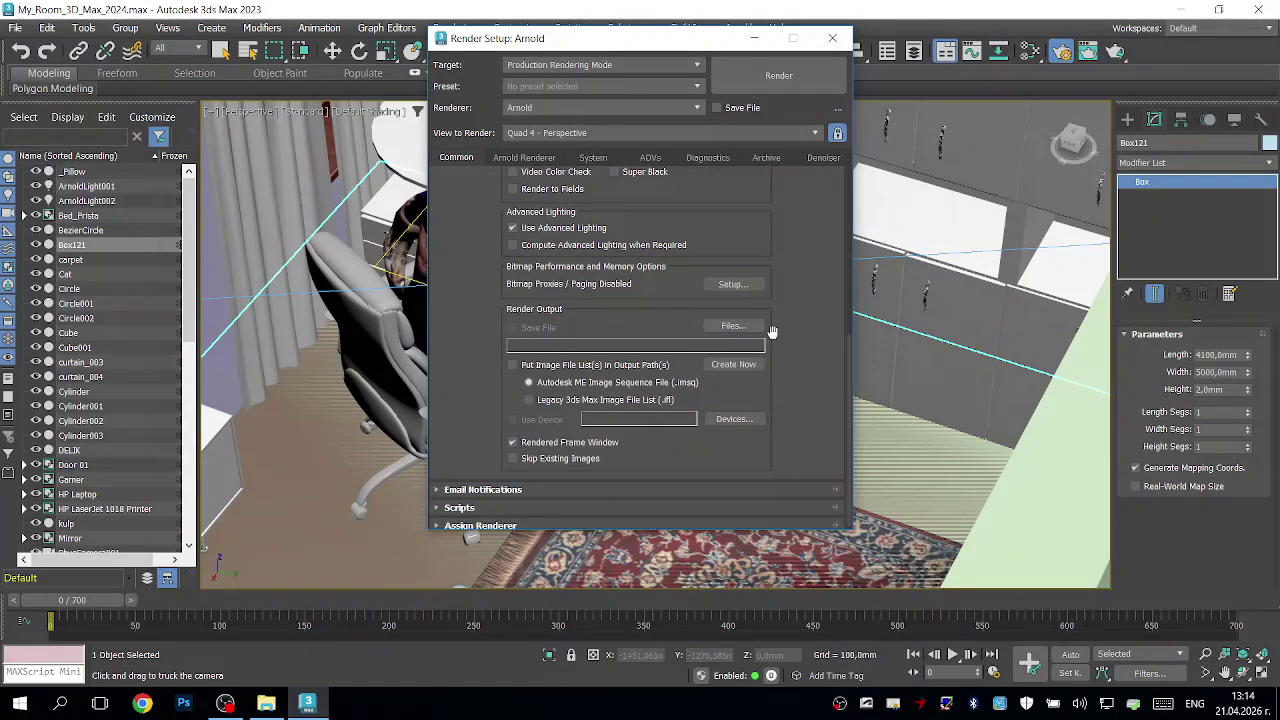
{"action": "scroll", "coordinate": [790, 329], "scroll_direction": "up", "scroll_amount": 10}
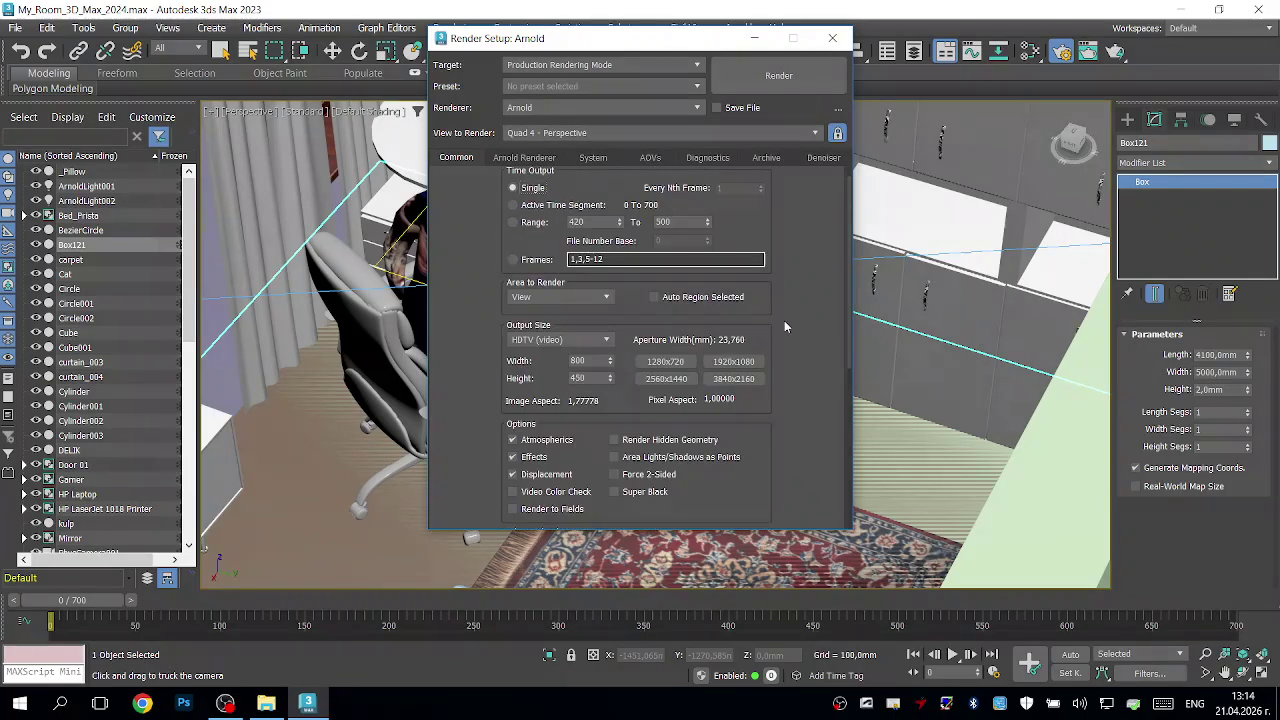
{"action": "scroll", "coordinate": [790, 237], "scroll_direction": "up", "scroll_amount": 1}
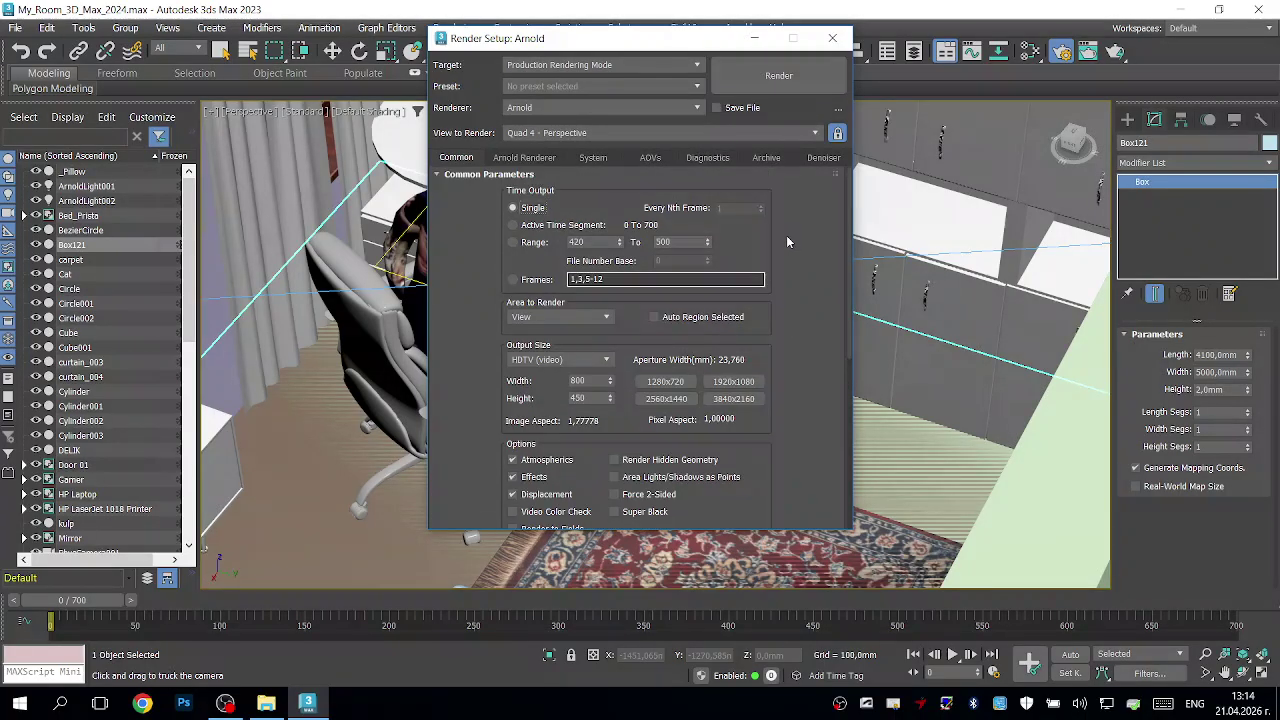
{"action": "left_click", "coordinate": [779, 77]}
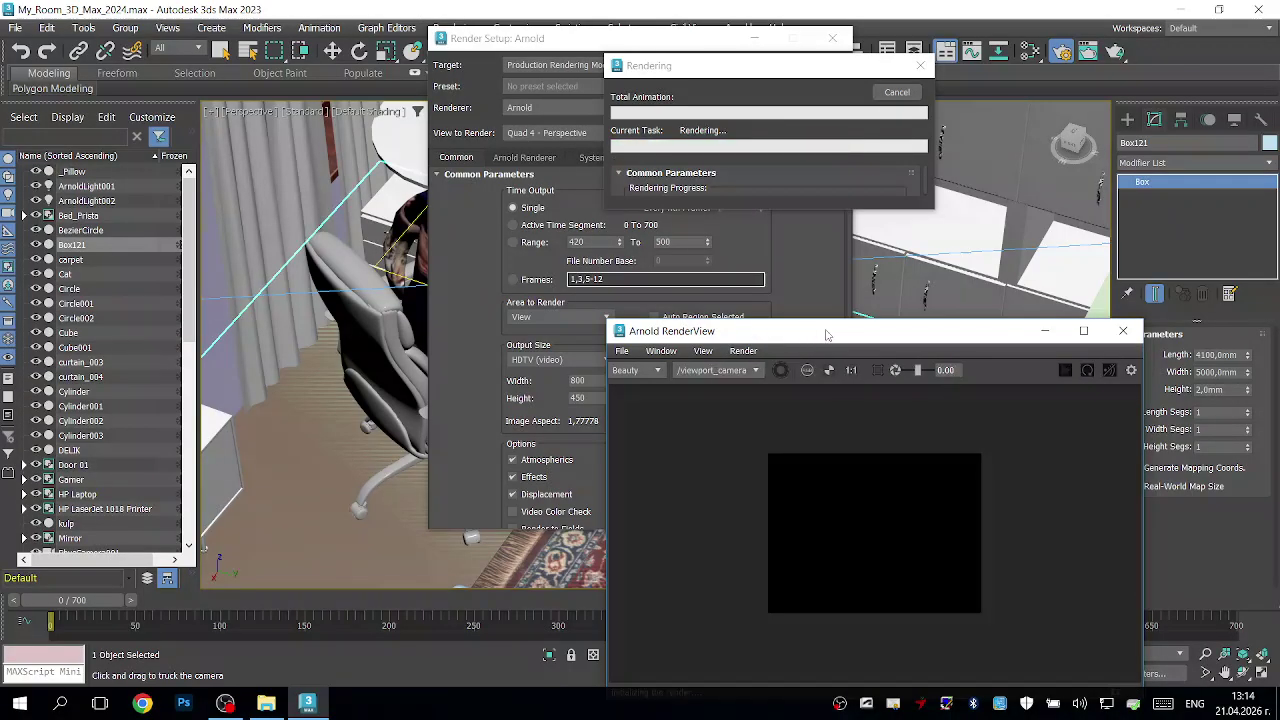
{"action": "left_click_drag", "start_coordinate": [842, 340], "coordinate": [302, 152]}
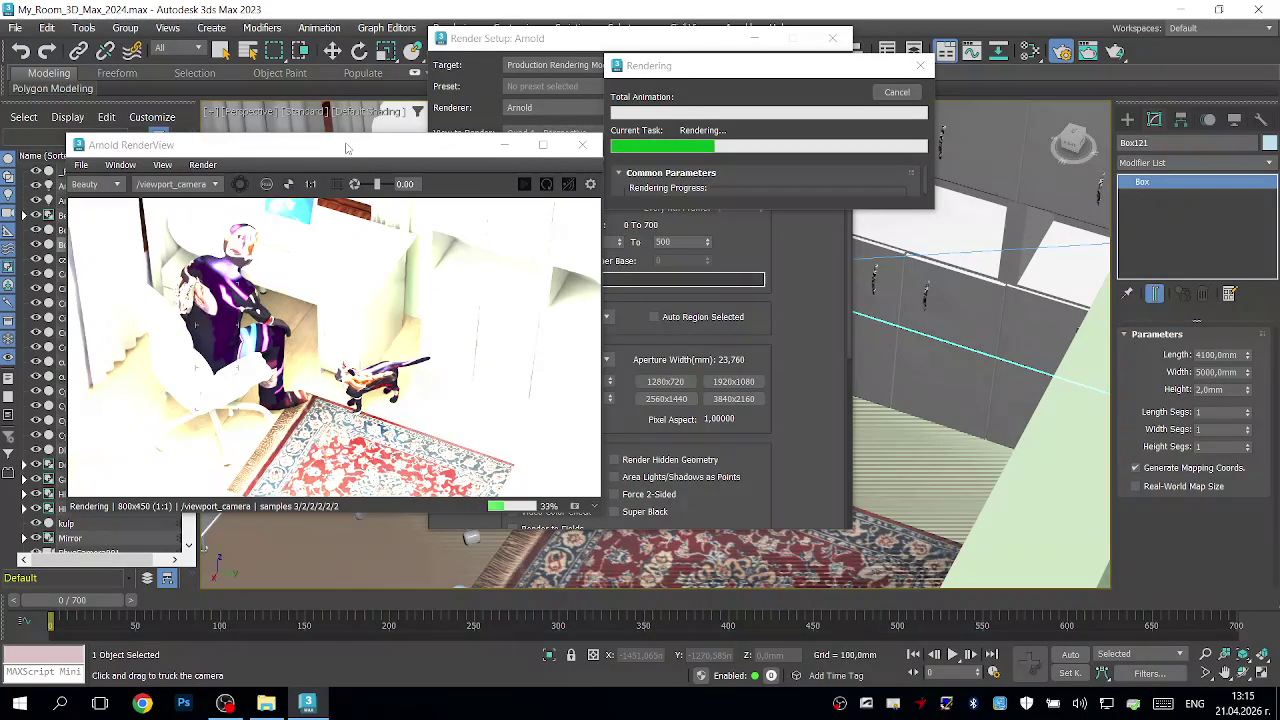
{"action": "left_click_drag", "start_coordinate": [375, 148], "coordinate": [372, 140]}
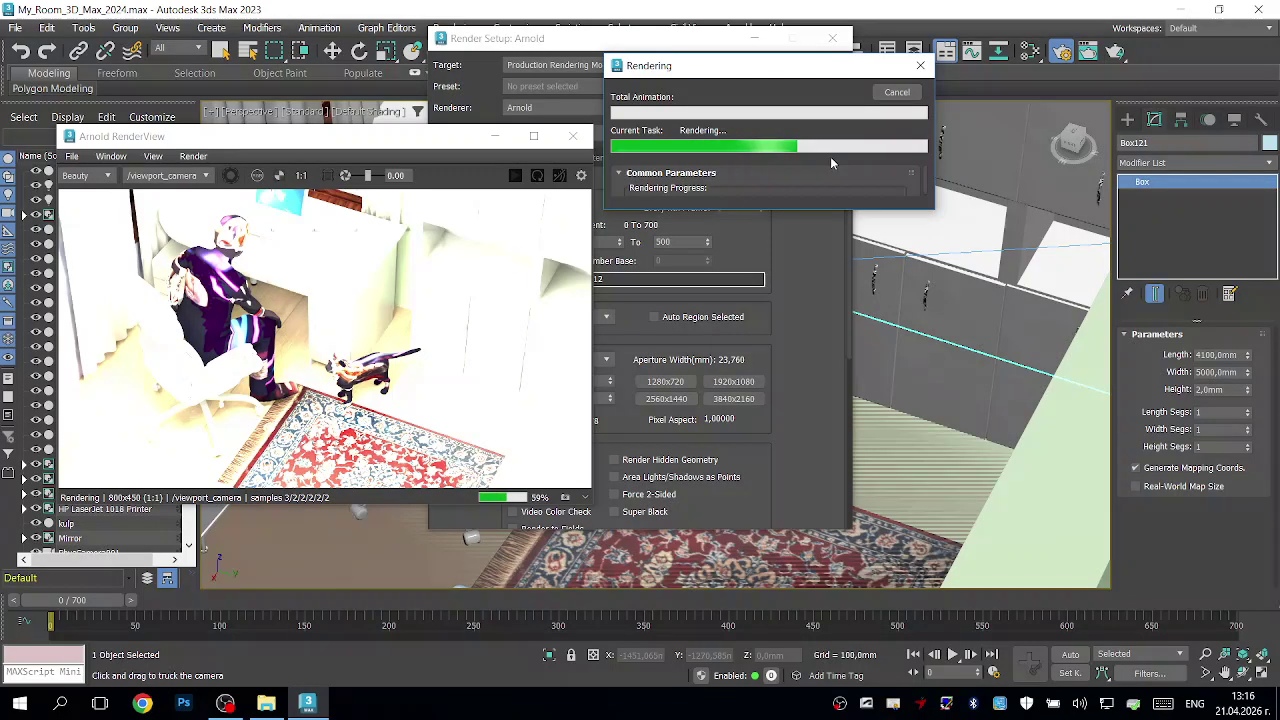
Step: Cancel the running render and close the Render Setup and Arnold RenderView windows
{"action": "left_click", "coordinate": [895, 94]}
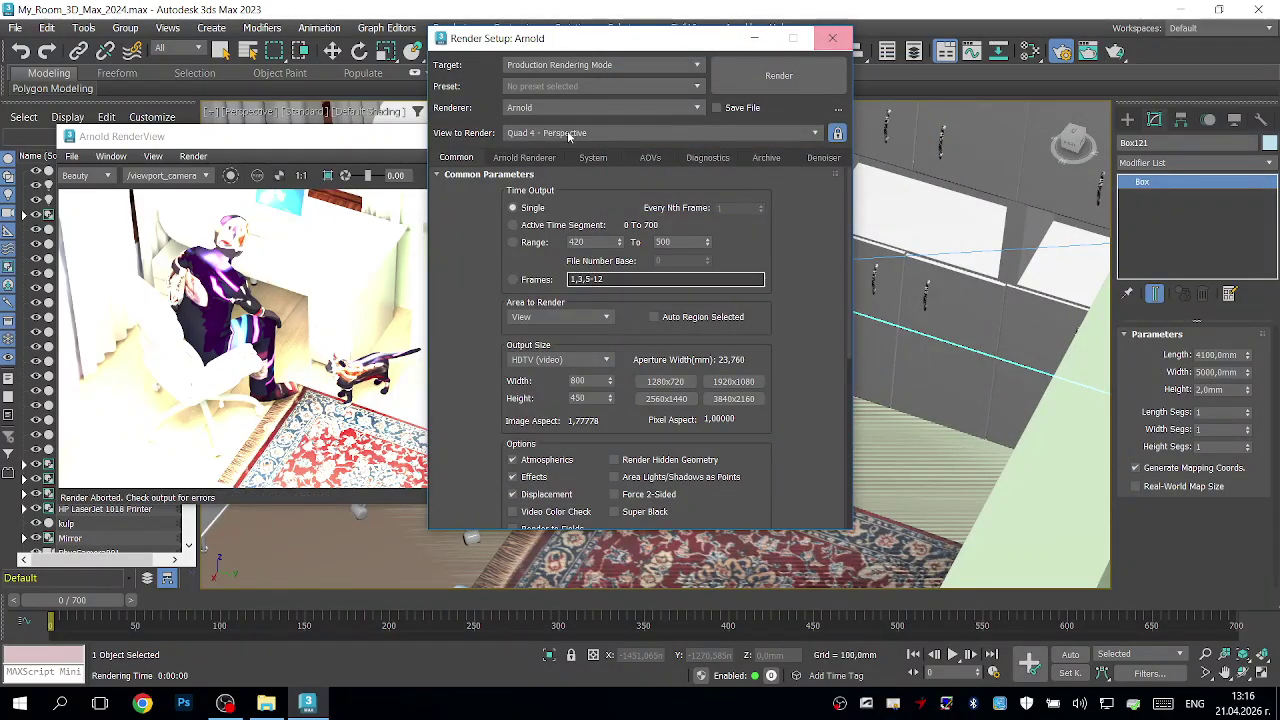
{"action": "left_click", "coordinate": [831, 40]}
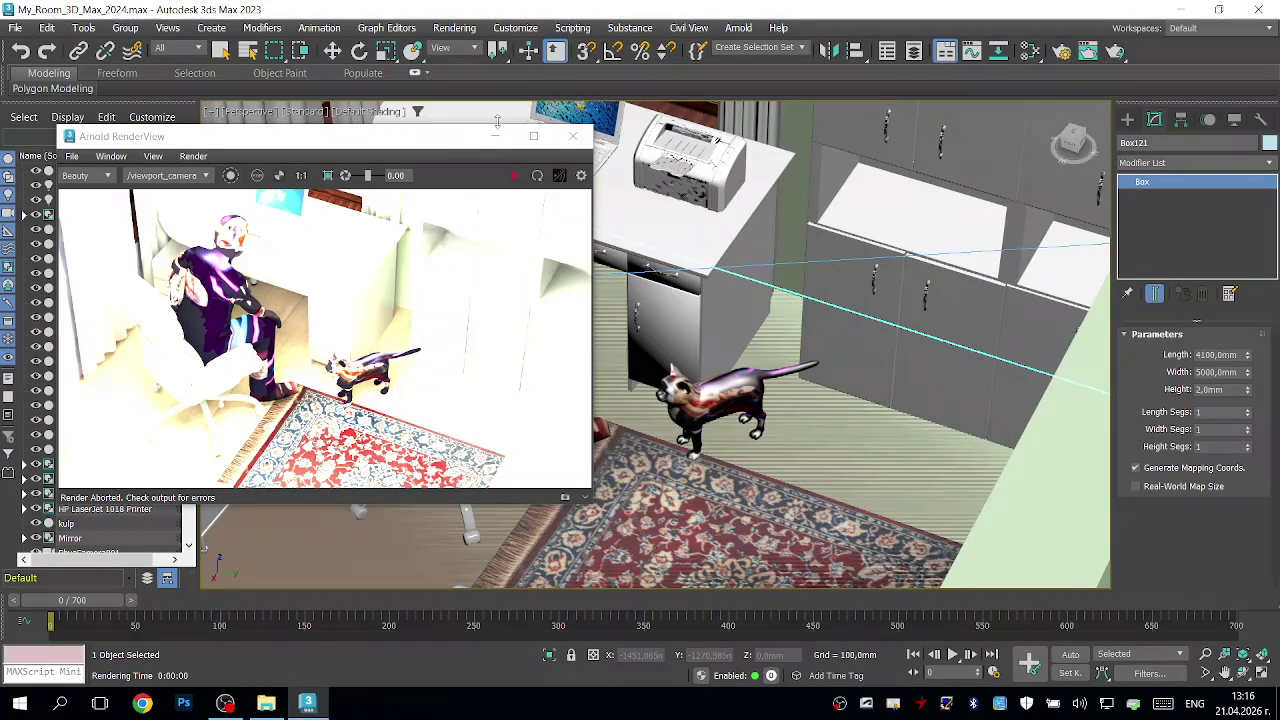
{"action": "left_click", "coordinate": [572, 135]}
Step: Look through PhysCamera001, scrub the animation to frame 478, and go back to frame 297 showing the desk and wardrobe
{"action": "key", "text": "c"}
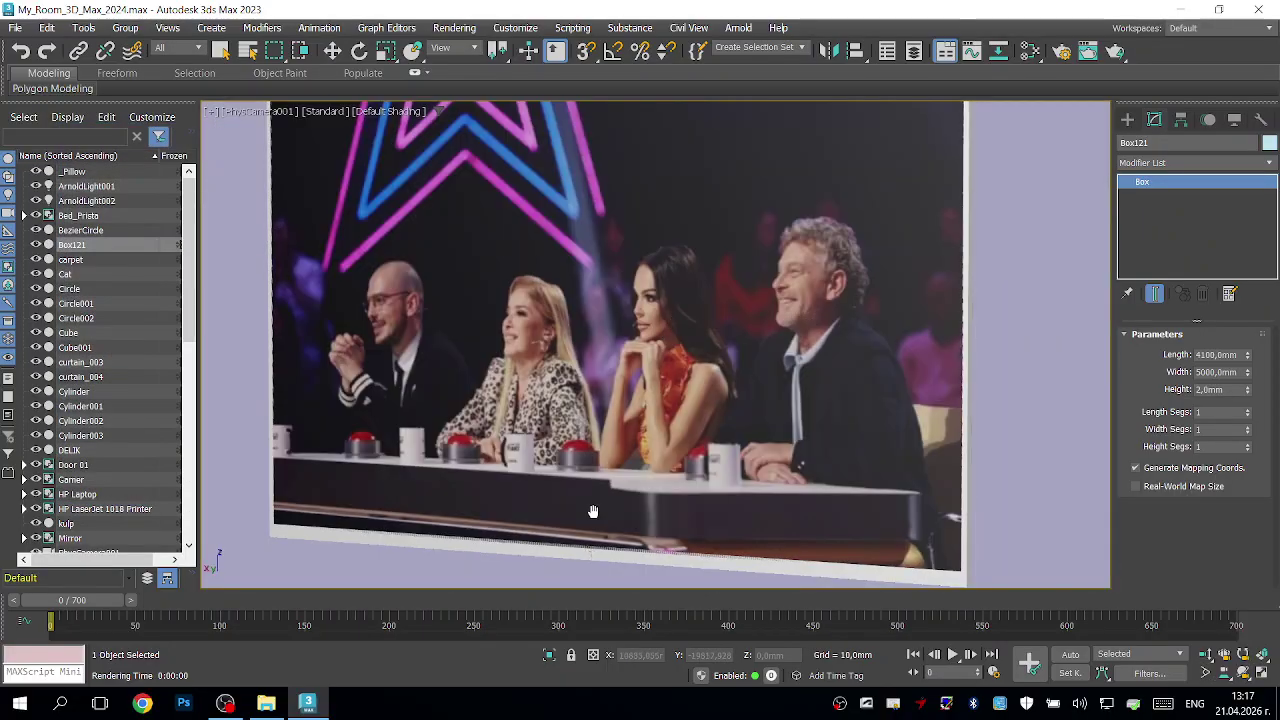
{"action": "left_click_drag", "start_coordinate": [97, 607], "coordinate": [871, 574]}
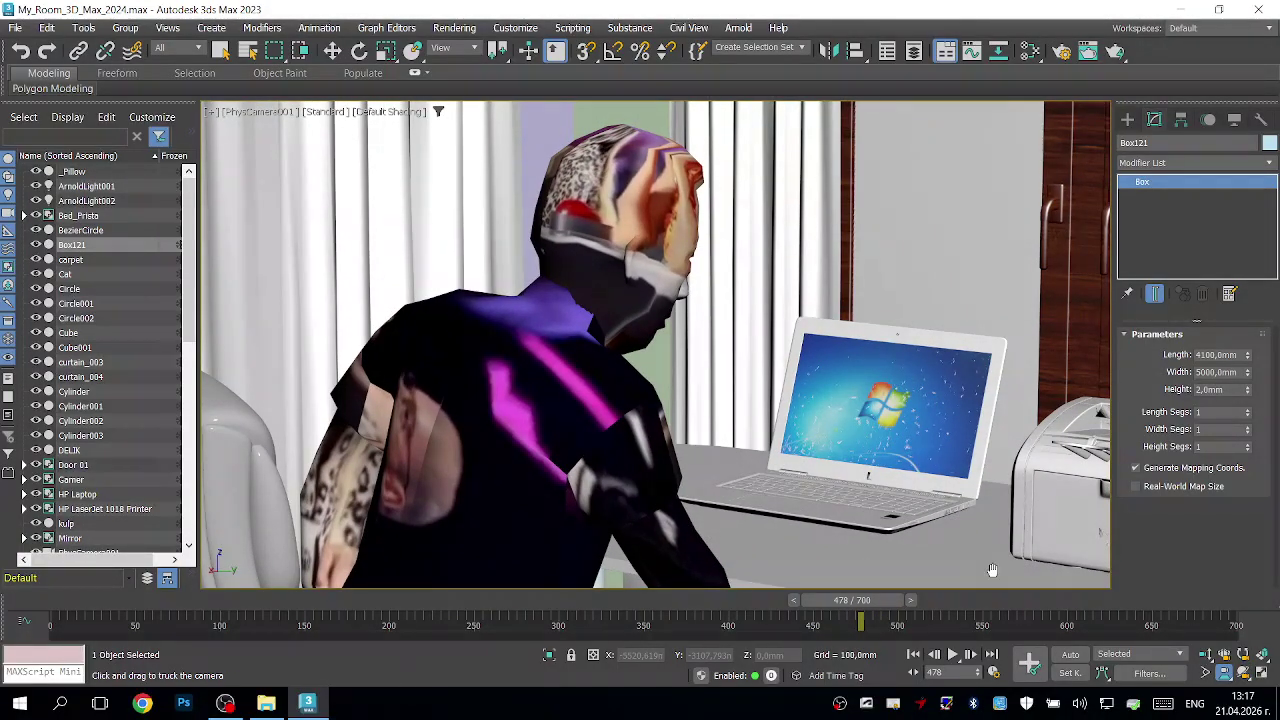
{"action": "left_click_drag", "start_coordinate": [852, 600], "coordinate": [572, 619]}
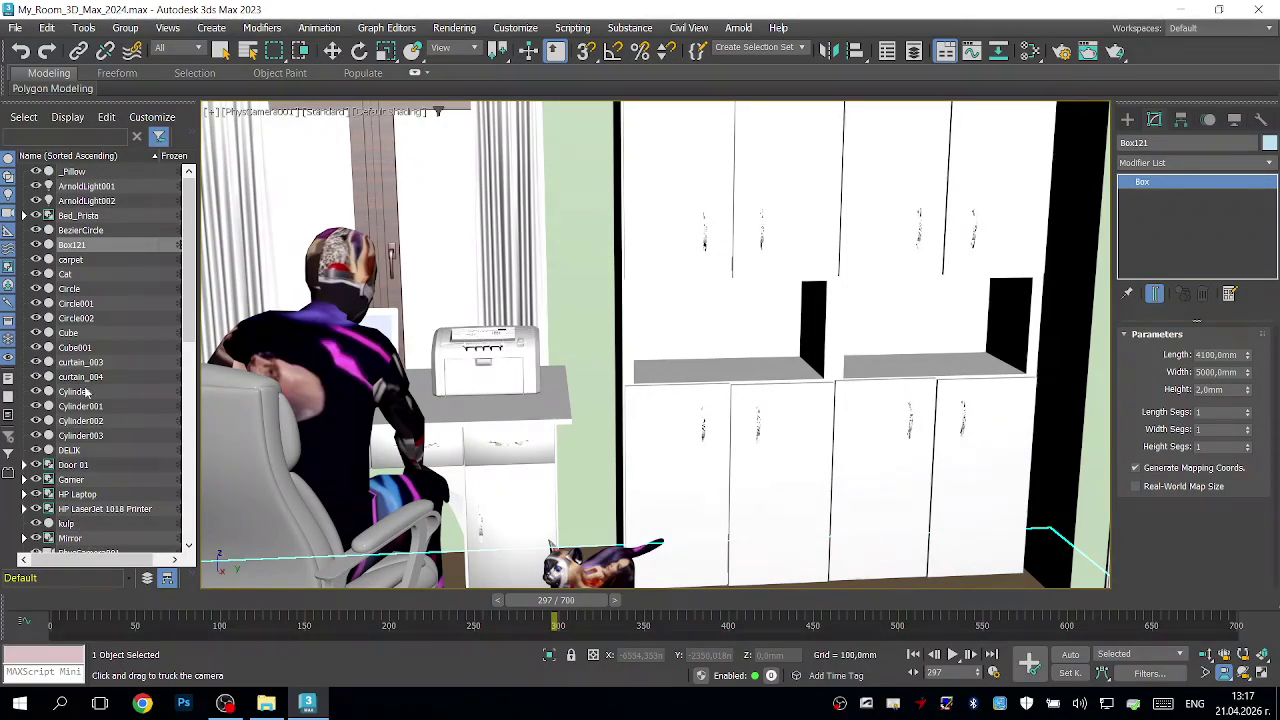
Step: Check the object list in the Scene Explorer and unhide all objects in the scene
{"action": "scroll", "coordinate": [130, 458], "scroll_direction": "down", "scroll_amount": 5}
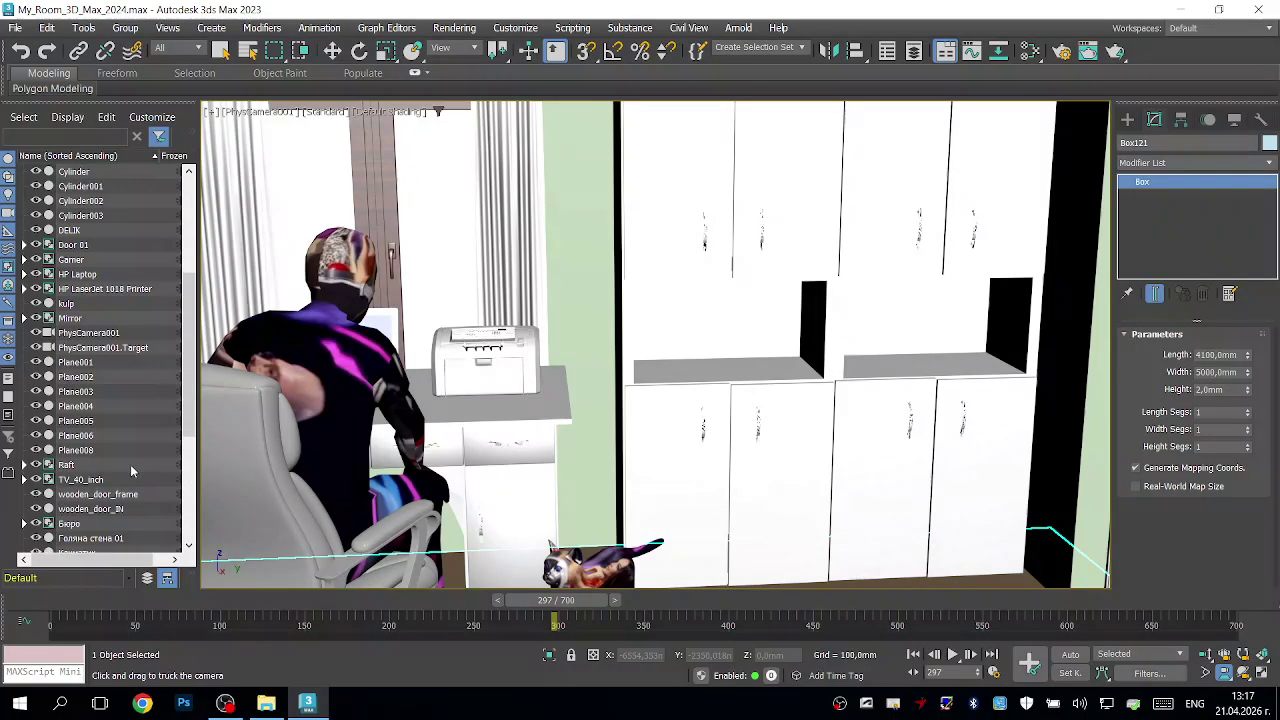
{"action": "right_click", "coordinate": [943, 381]}
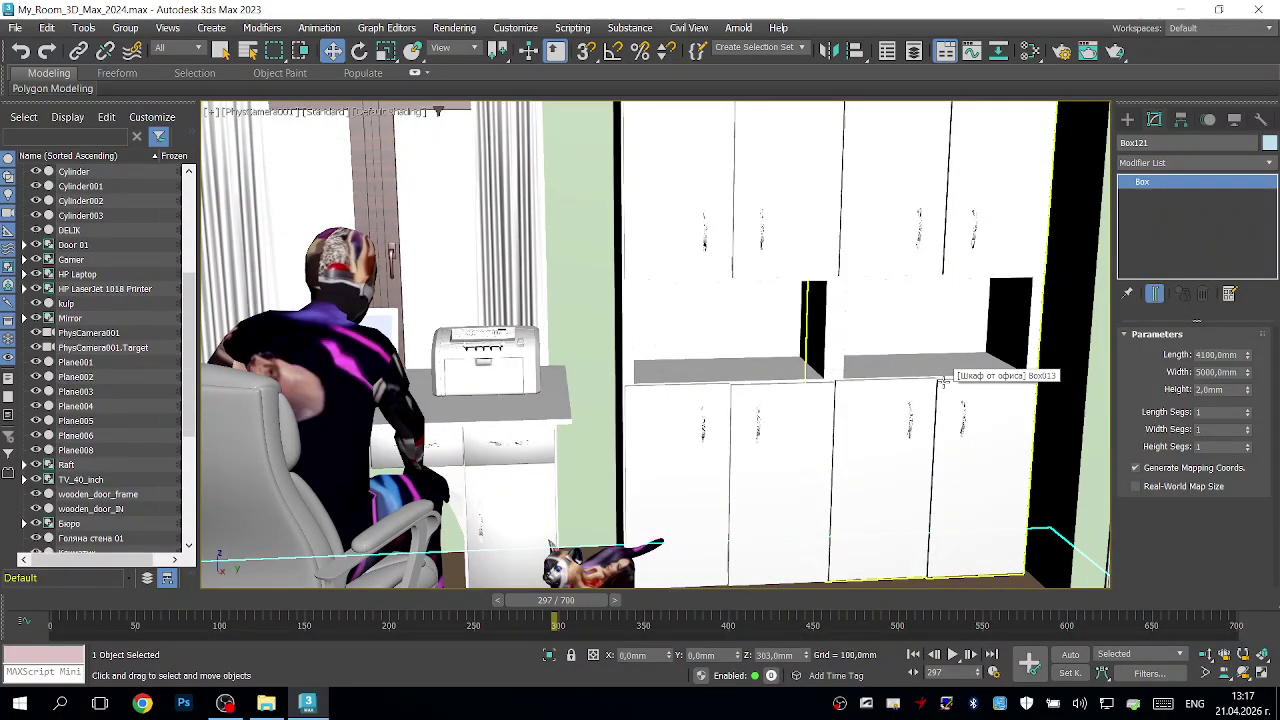
{"action": "right_click", "coordinate": [1020, 446]}
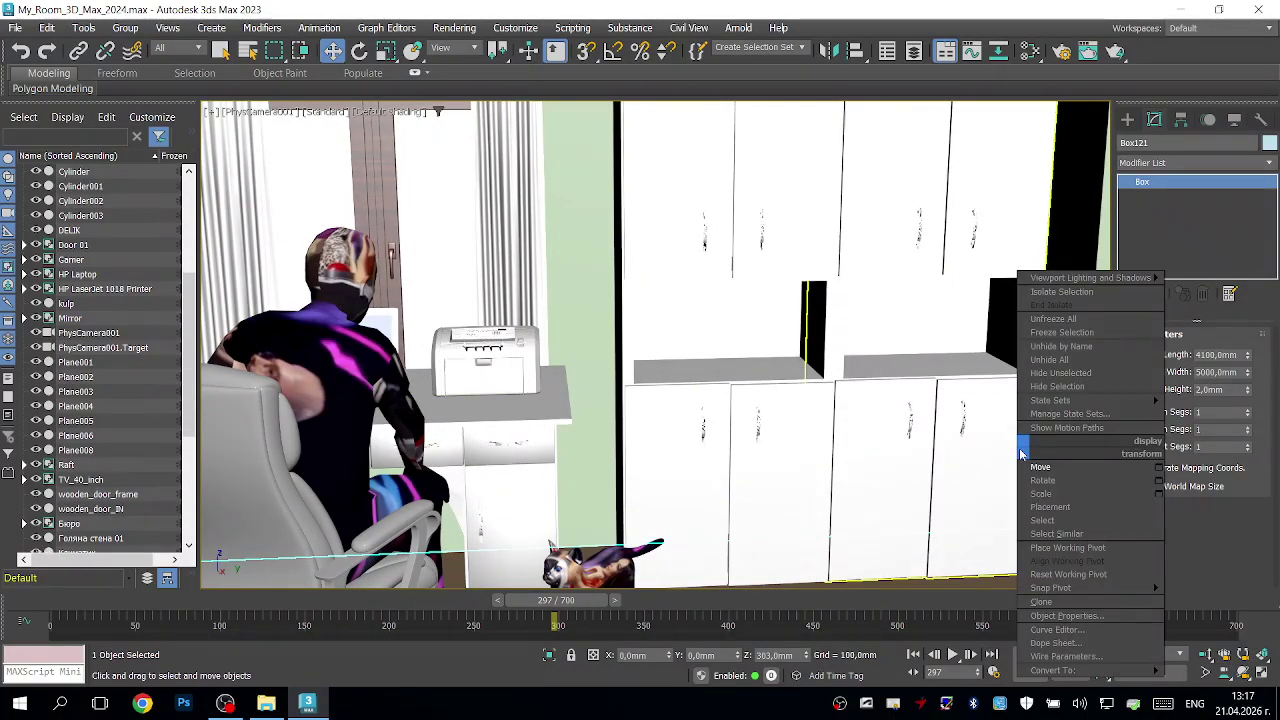
{"action": "left_click", "coordinate": [1085, 362]}
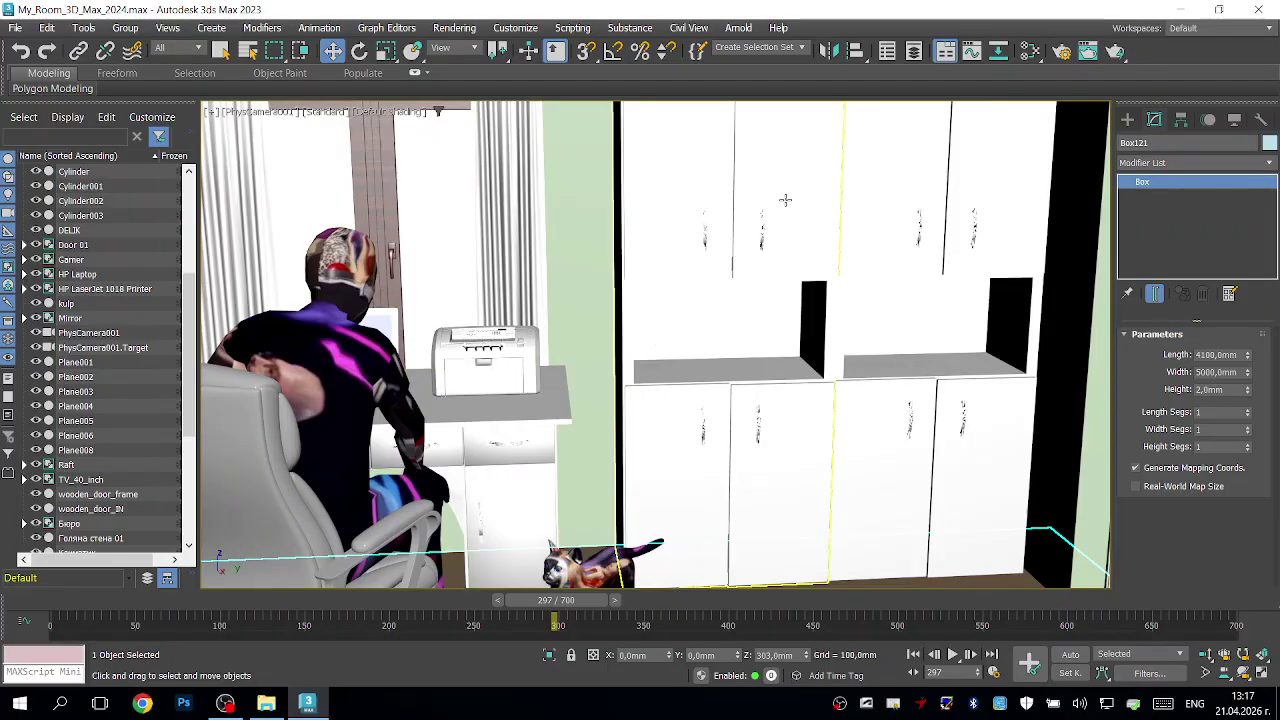